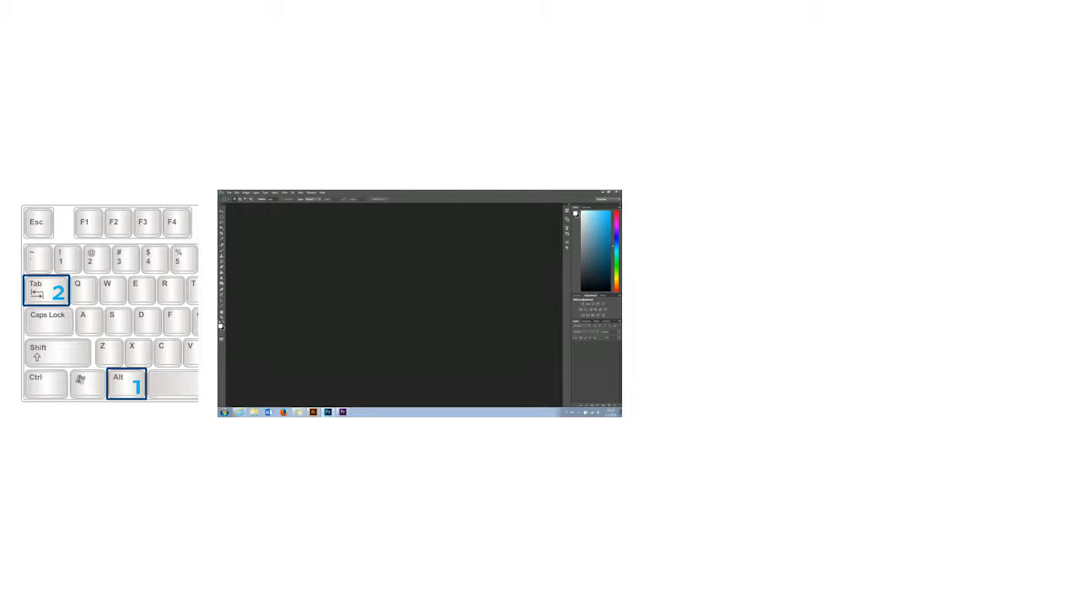
key(alt+Tab)
key(alt+Tab)
key(alt+Tab)
key(alt+Tab)
key(alt+Tab)
key(alt+Tab)
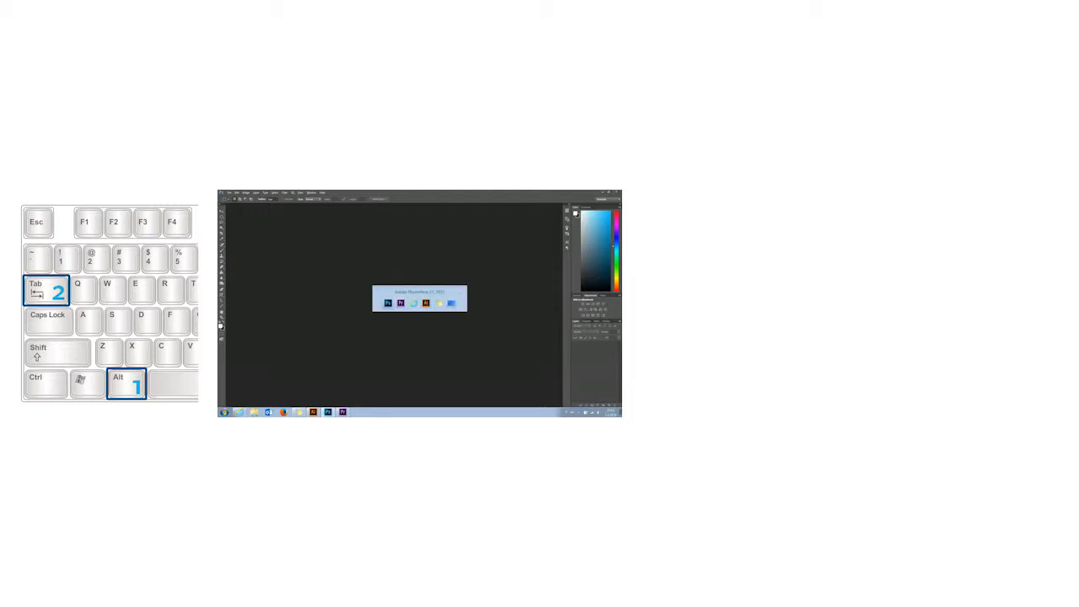
key(alt+Tab)
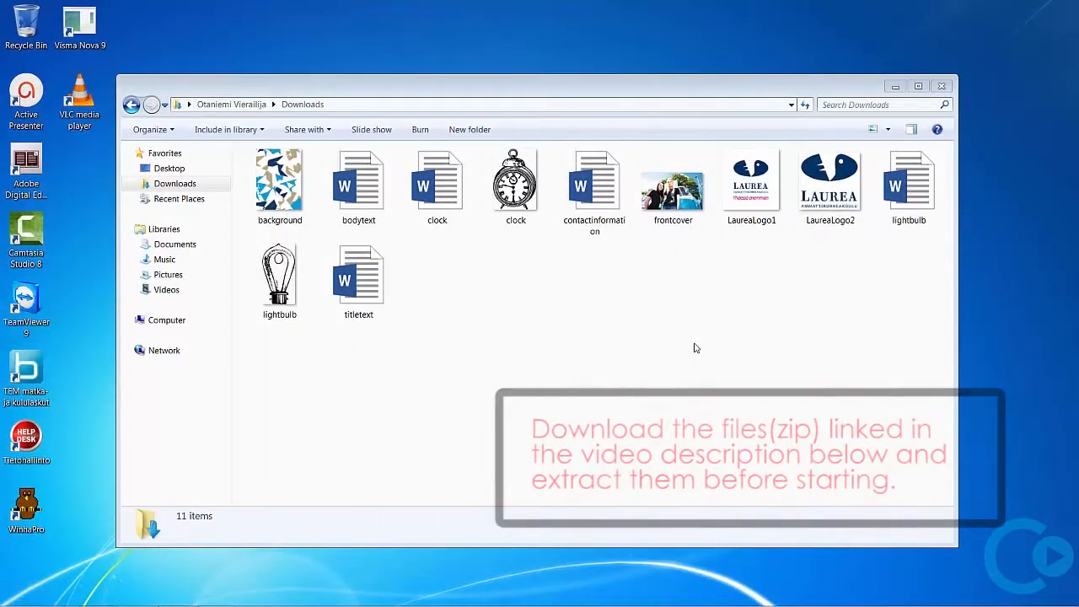
Step: Copy all the exercise files in the Downloads folder
drag(923, 366, 250, 169)
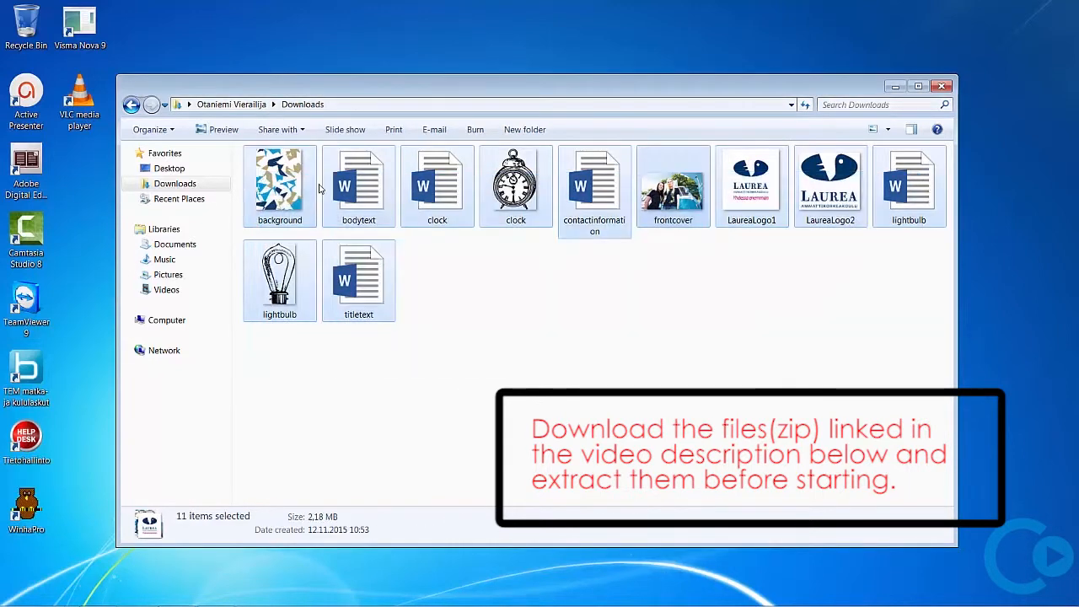
right_click(291, 186)
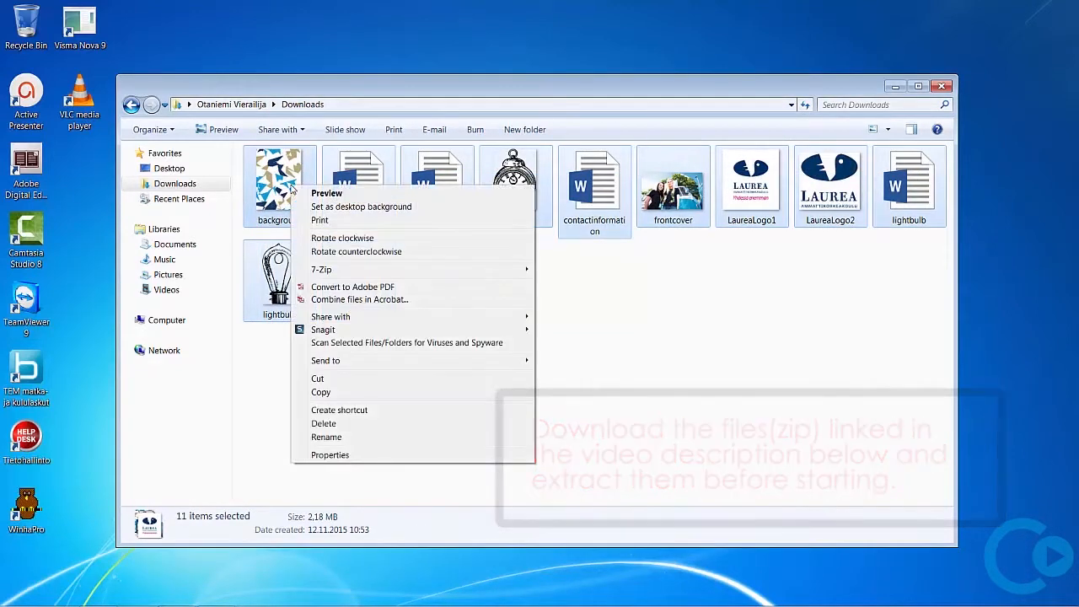
click(346, 394)
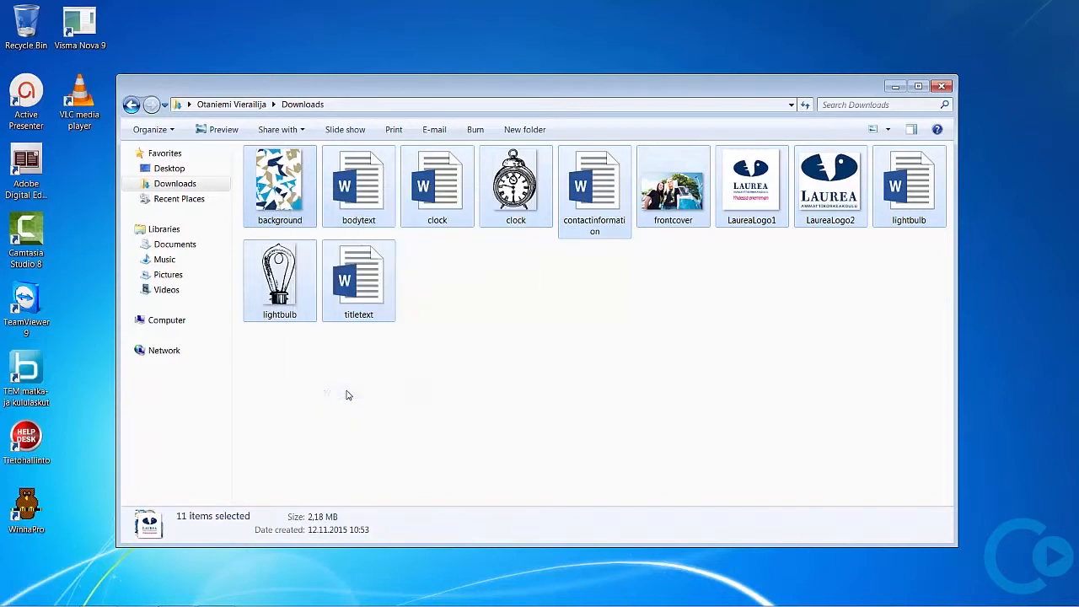
Step: Create a new folder named InDesign on the Desktop
click(178, 170)
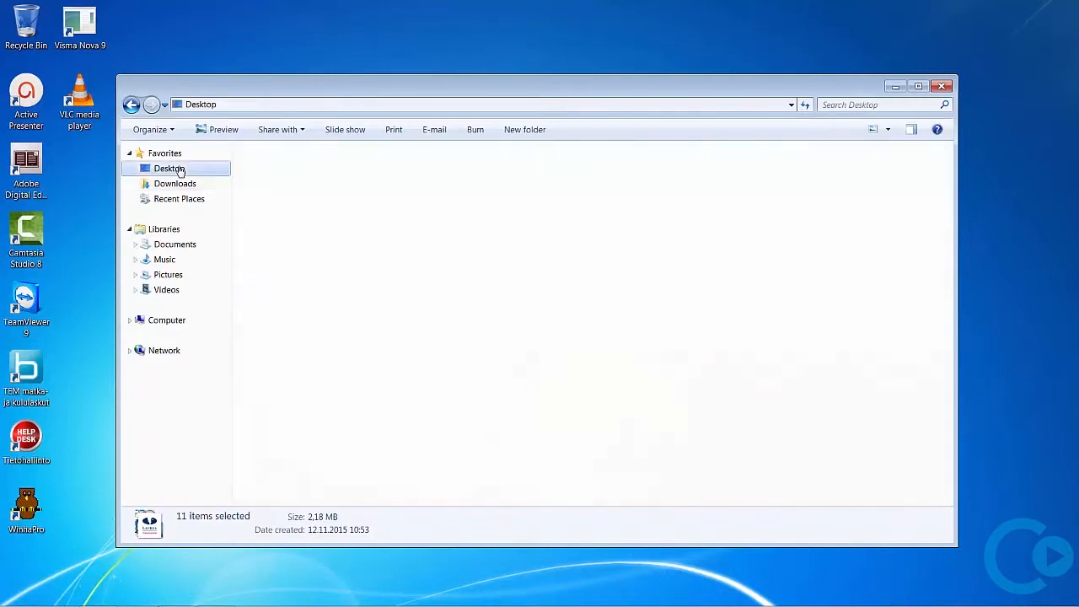
click(508, 130)
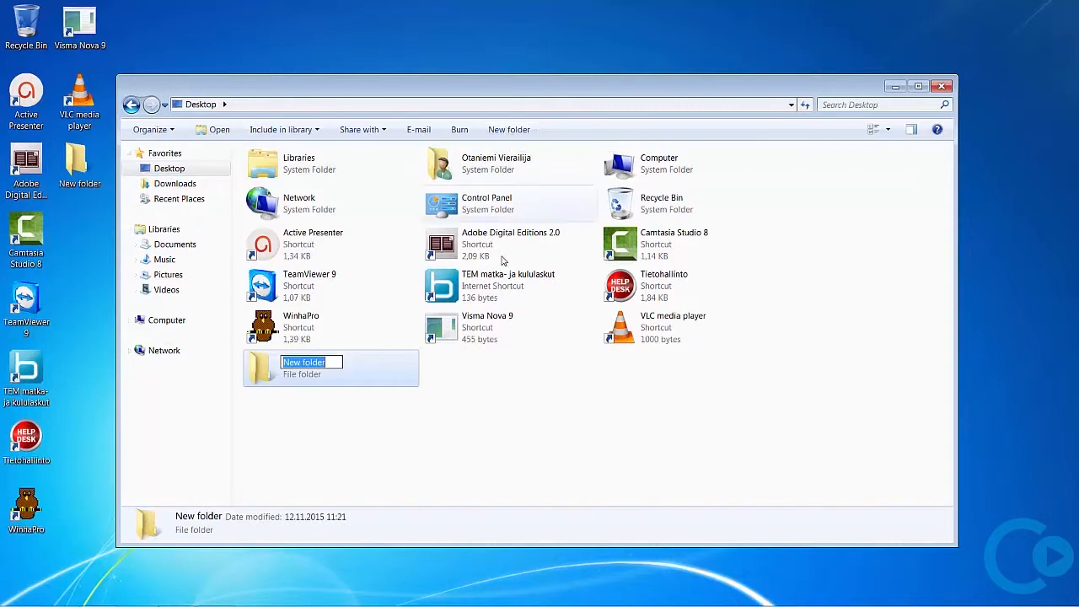
text(I)
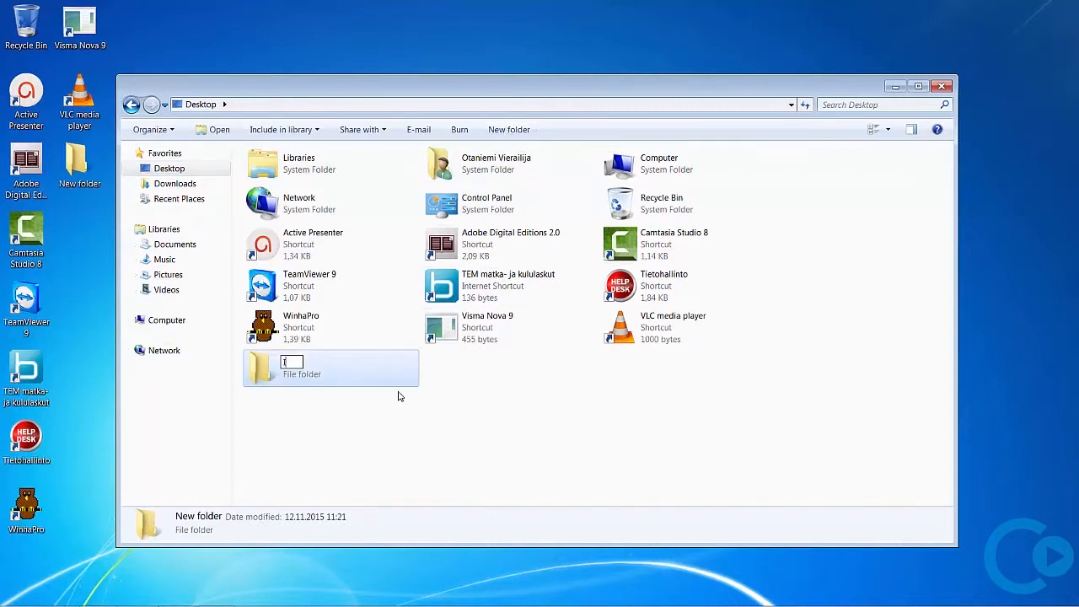
text(nDesign)
key(Return)
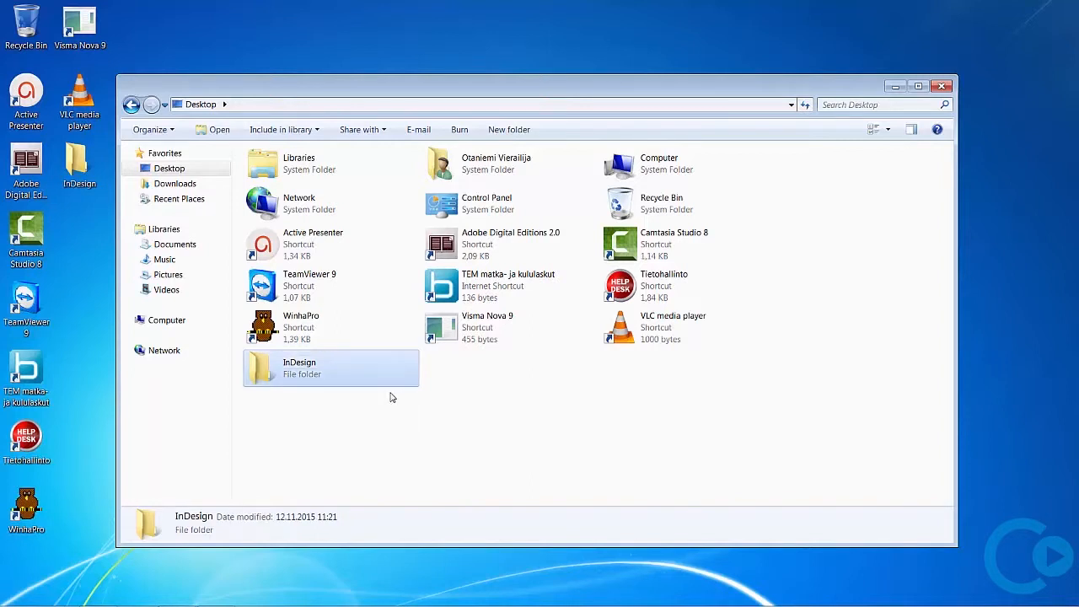
Step: Paste the copied exercise files into the InDesign folder on the Desktop
double_click(284, 377)
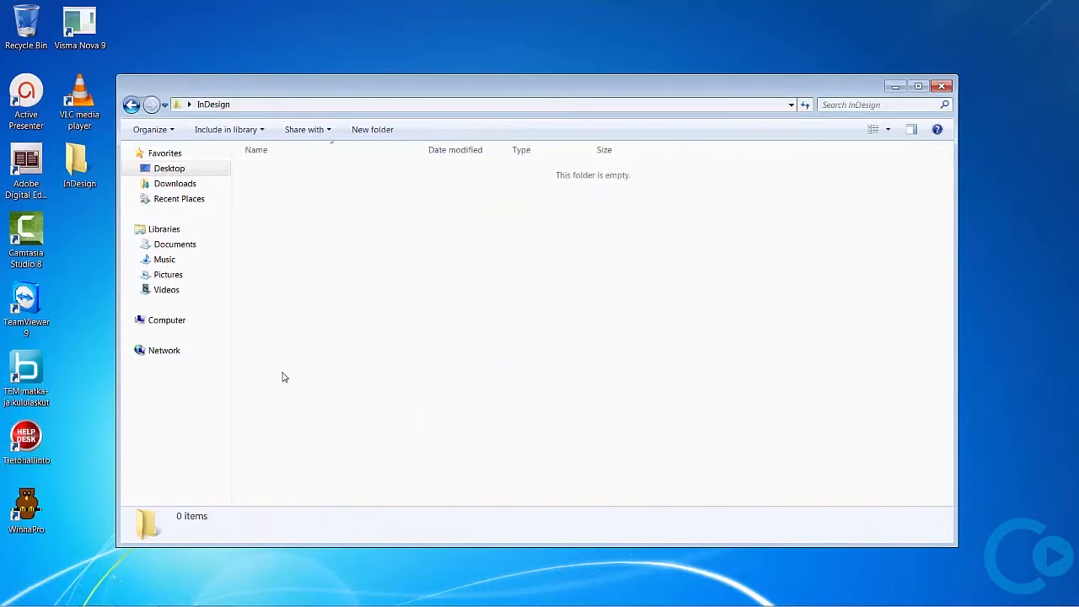
right_click(367, 294)
click(435, 376)
click(791, 331)
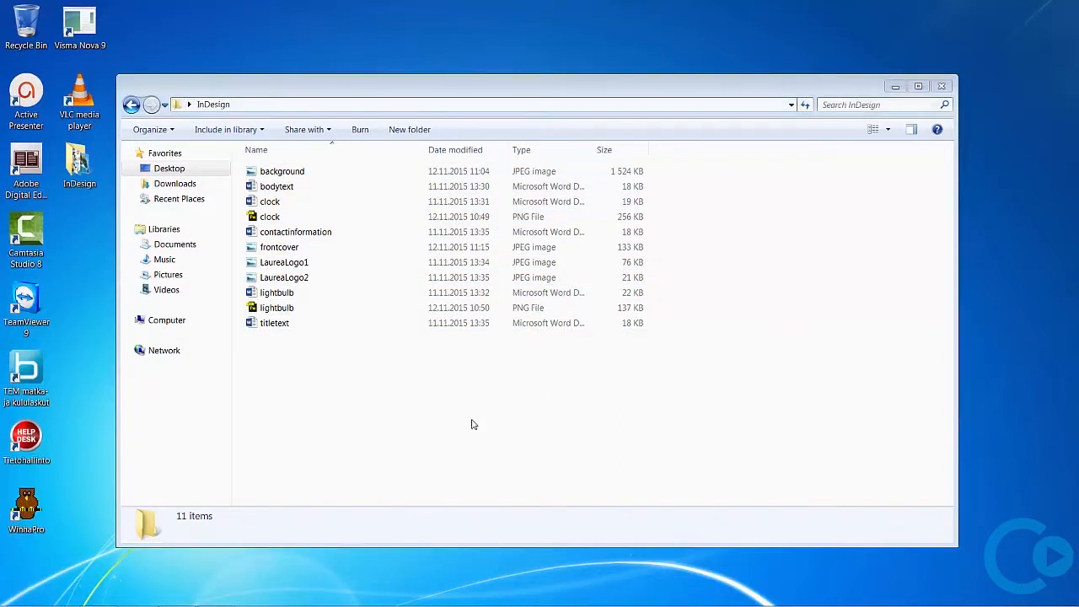
Step: Find and launch Adobe InDesign CC 2015
mouse_move(84, 602)
click(18, 595)
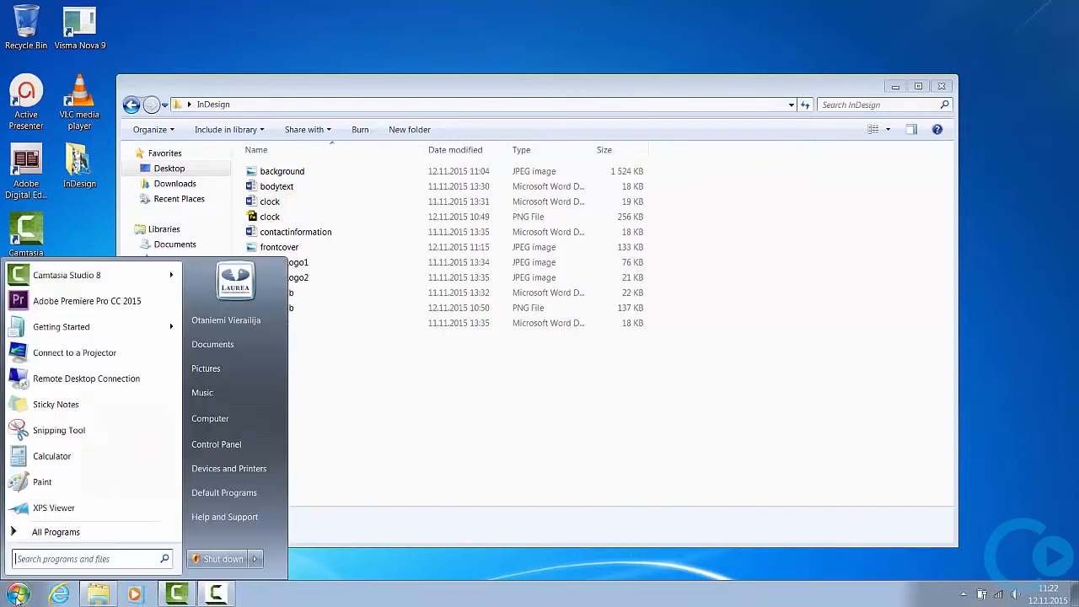
text(inde)
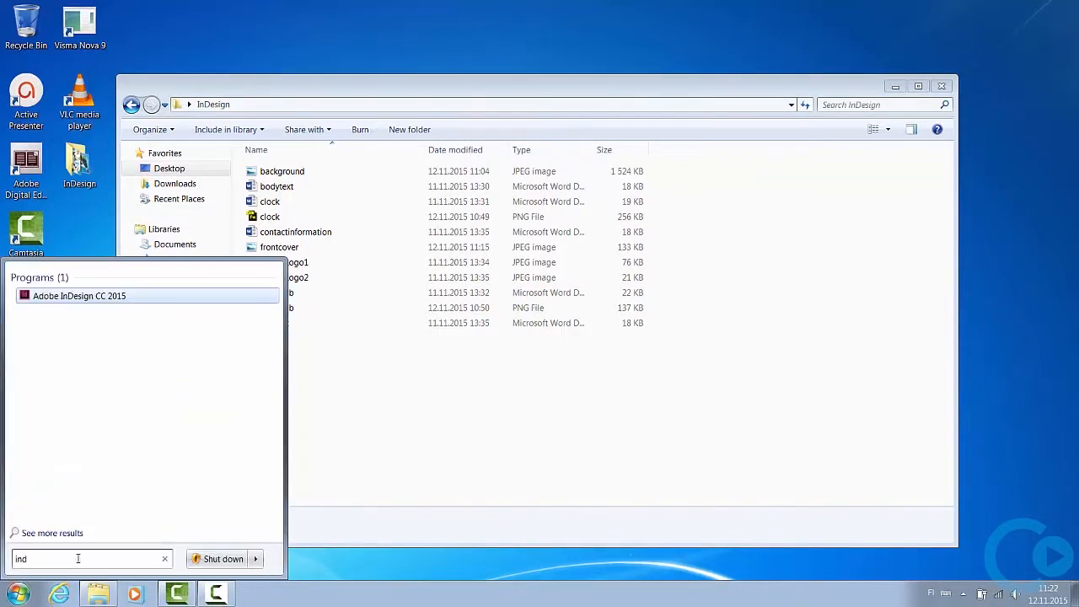
click(100, 297)
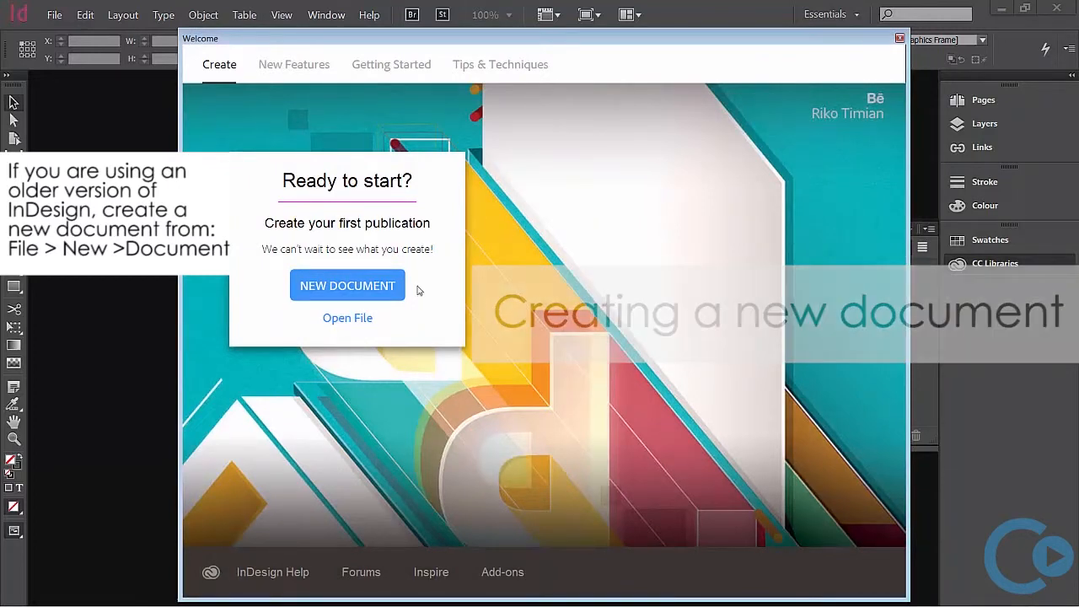
Step: Start a new document without facing pages, using the A5 page size in landscape orientation
click(359, 286)
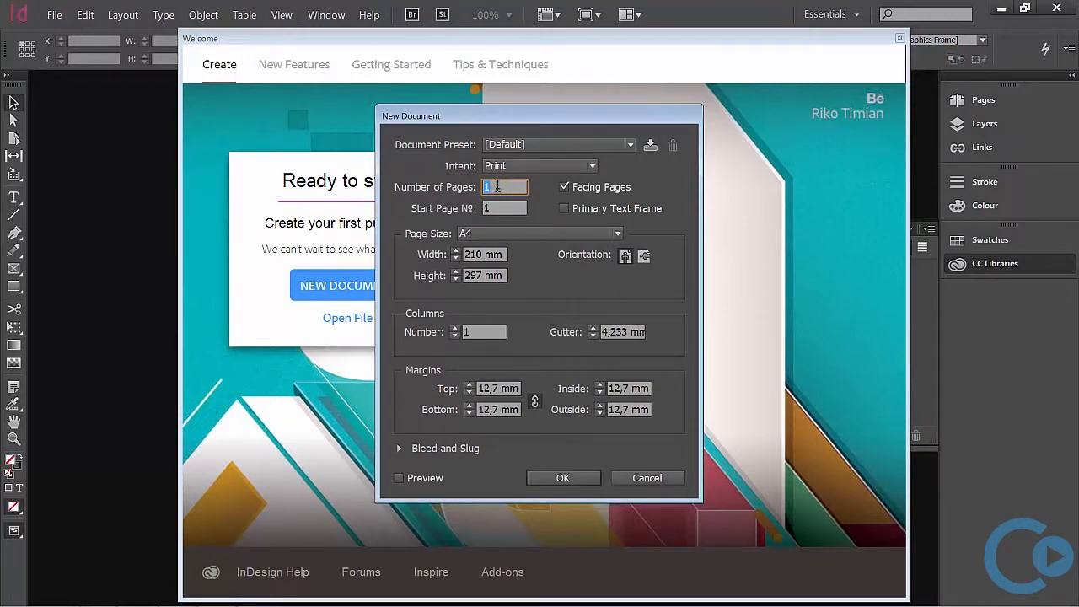
click(564, 187)
click(513, 234)
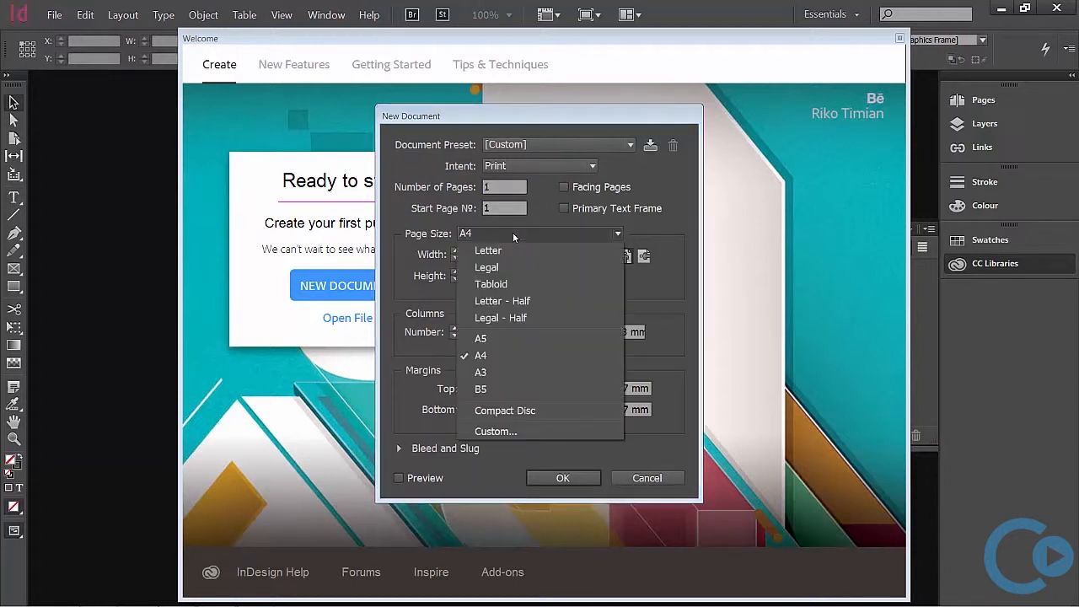
click(504, 337)
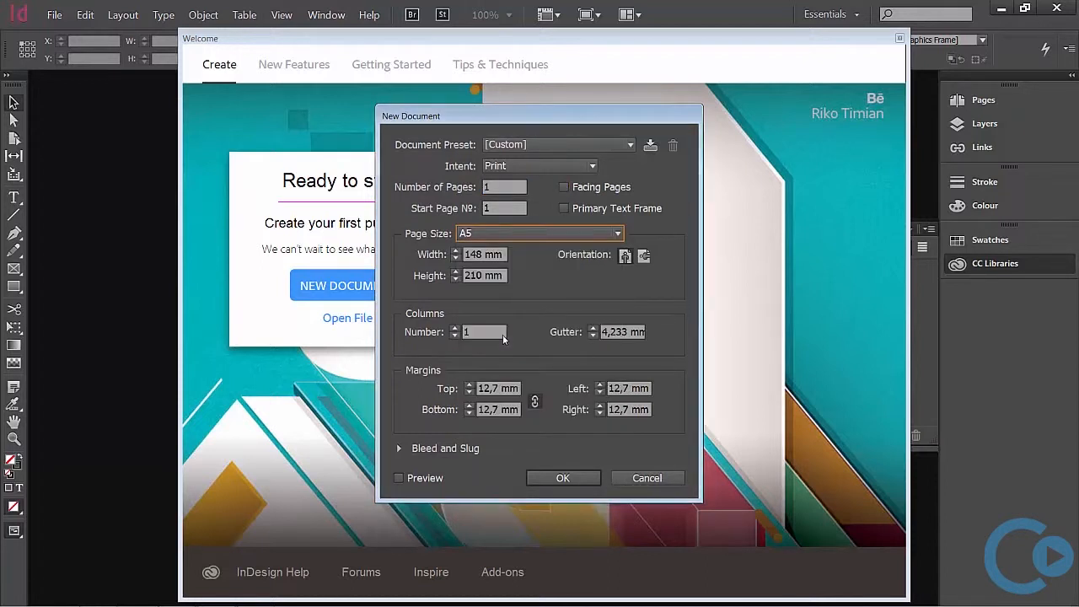
click(645, 256)
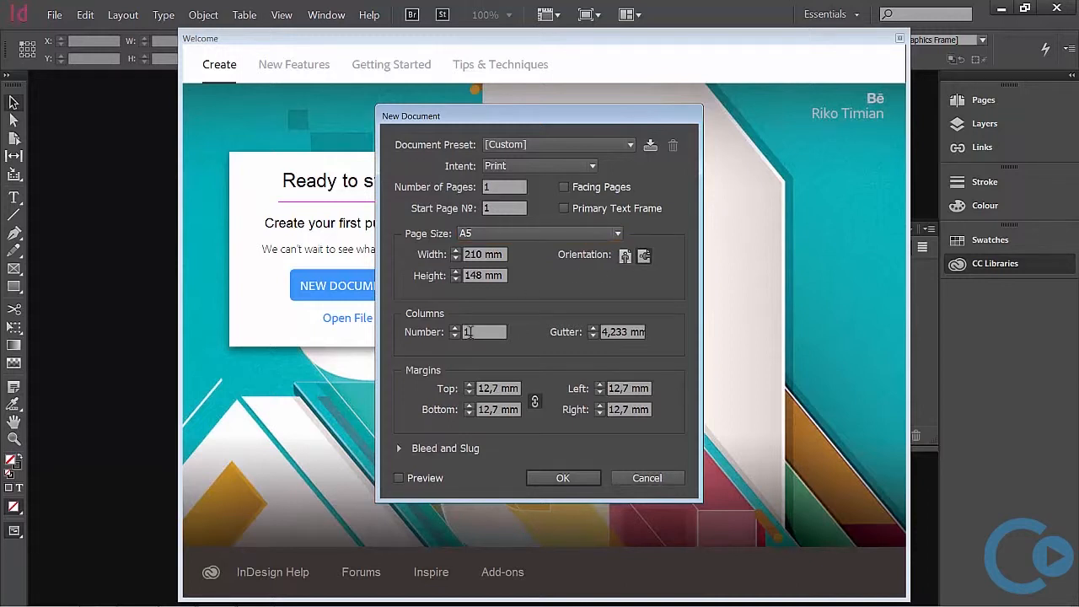
Step: Set the new document to 2 columns with 5 mm margins on all sides
drag(471, 333, 500, 339)
drag(499, 388, 466, 390)
text(5)
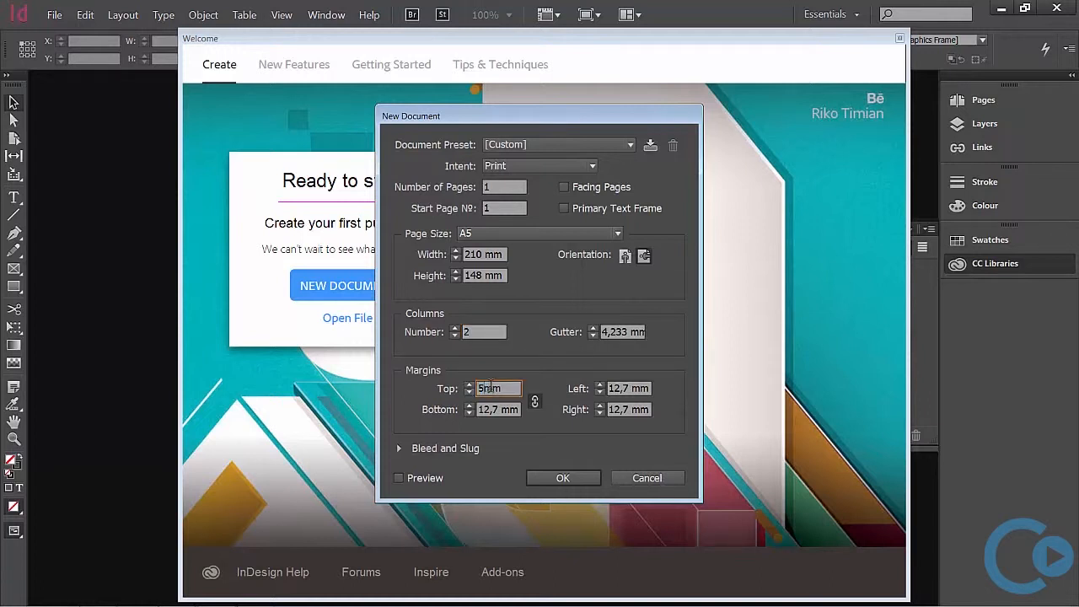
text(mm)
click(503, 409)
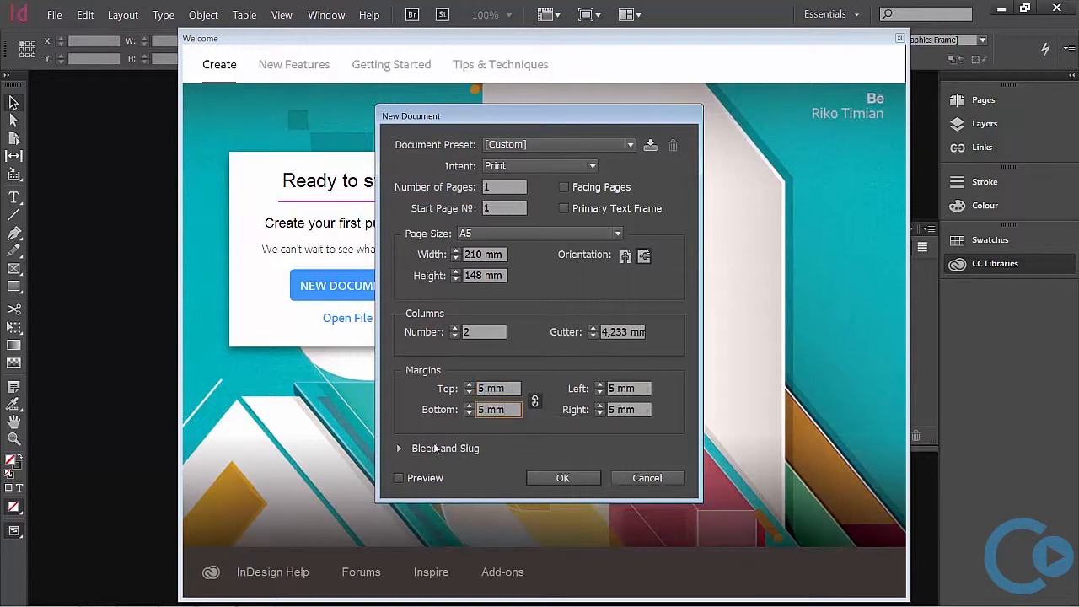
Step: Set a 3 mm bleed on all sides and create the document
click(396, 449)
click(397, 449)
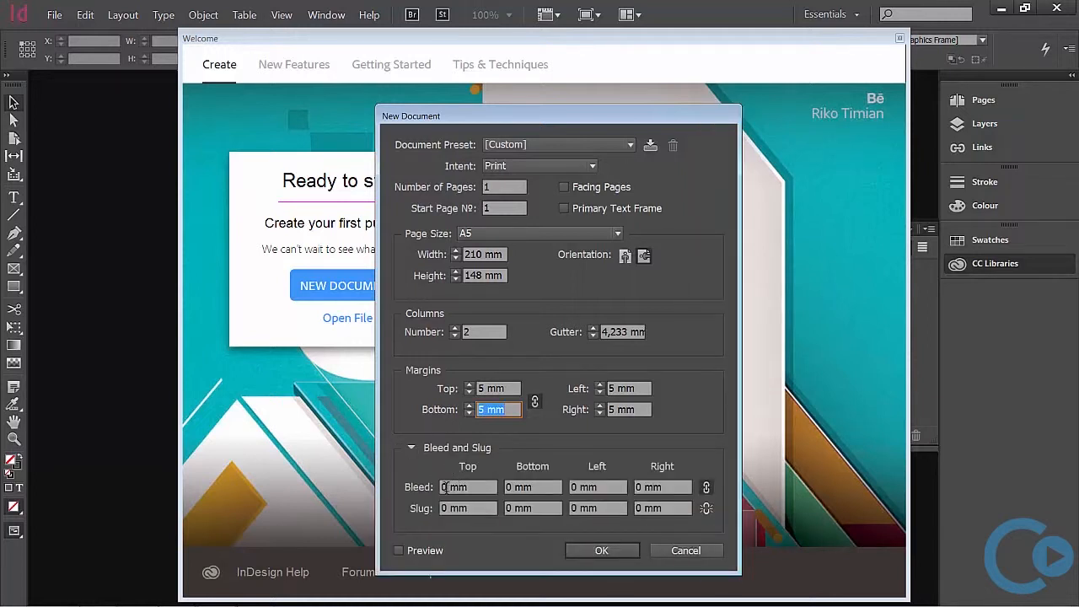
click(458, 487)
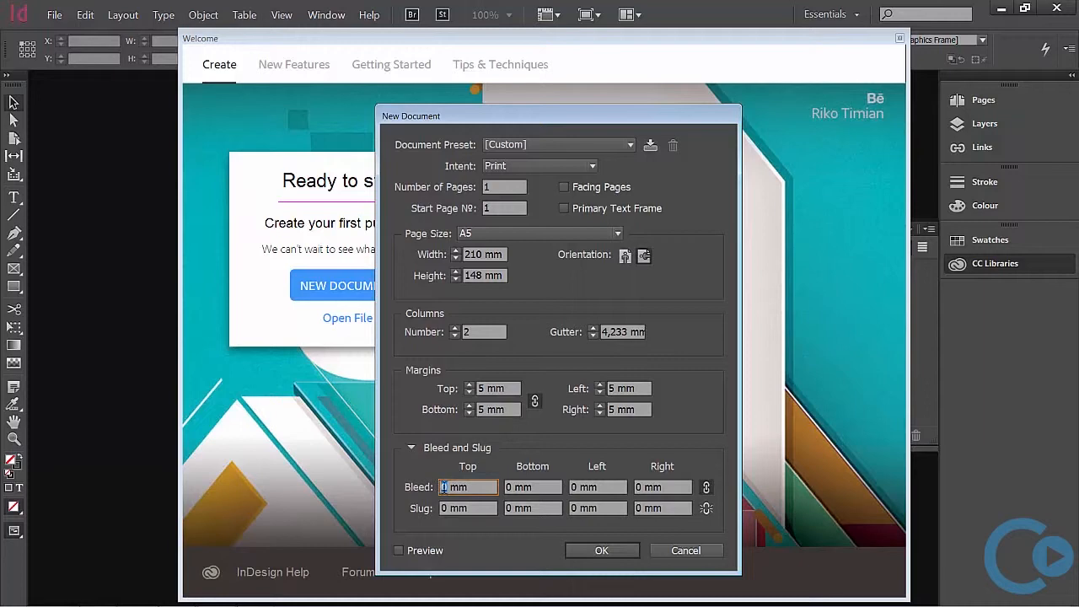
text(3)
click(516, 487)
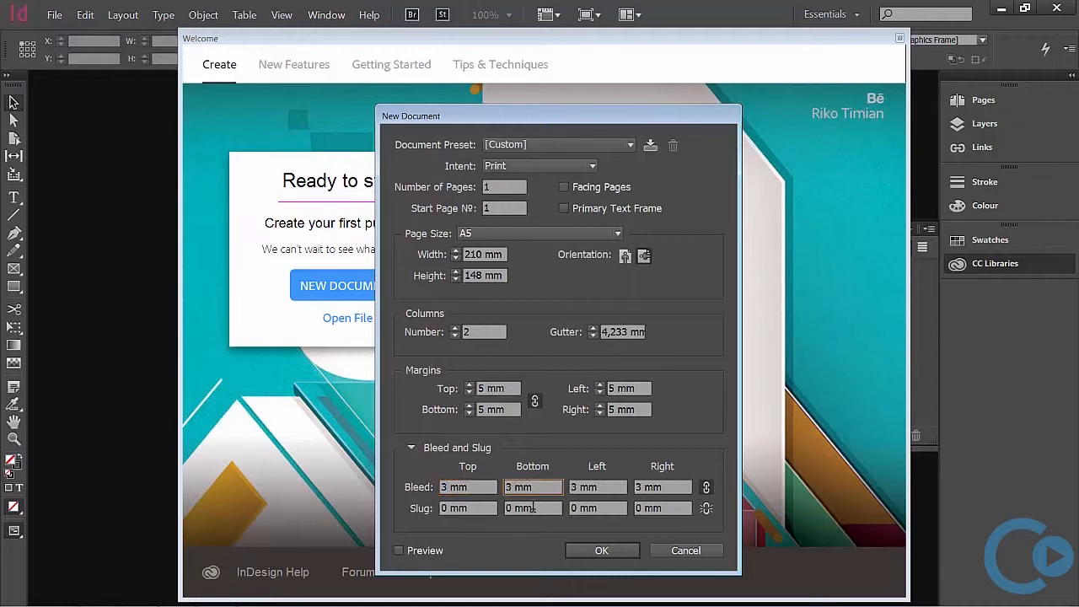
click(600, 551)
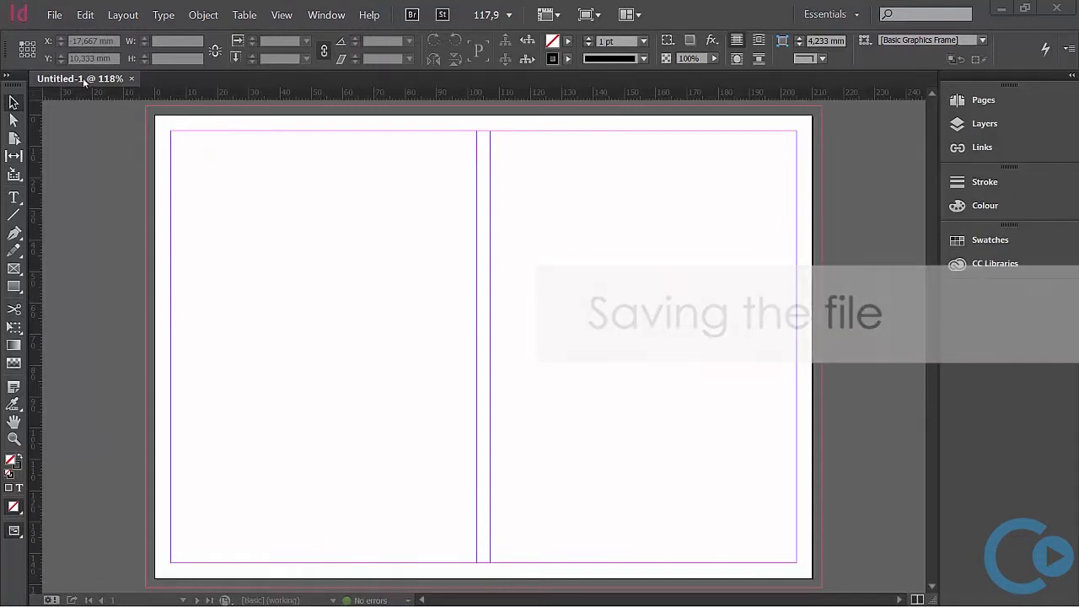
Step: Save the document as Exercise in the InDesign folder on the Desktop, as an InDesign CC 2015 document
click(53, 17)
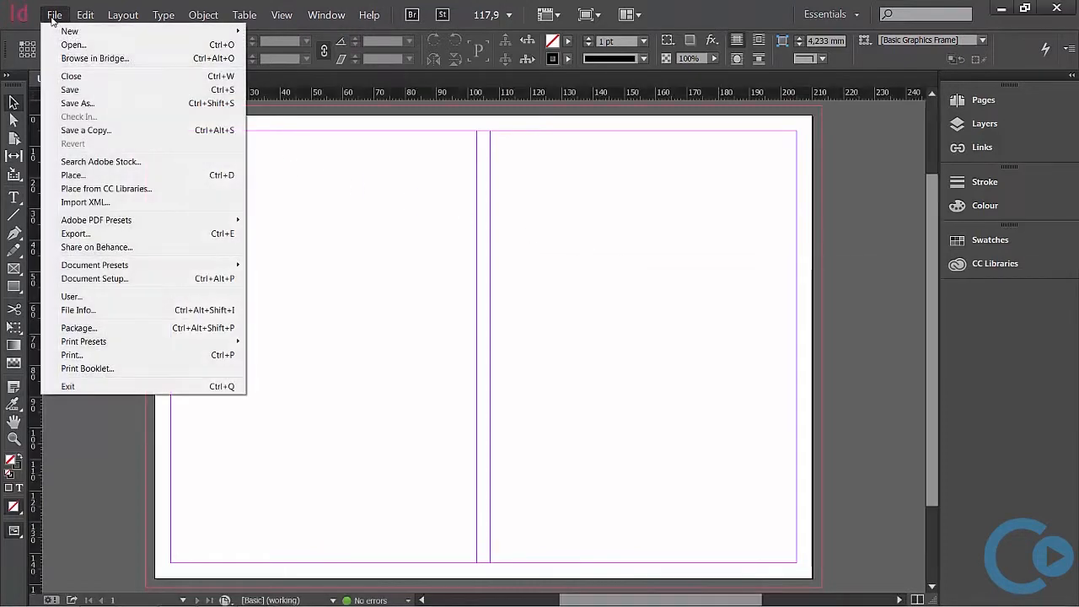
click(78, 103)
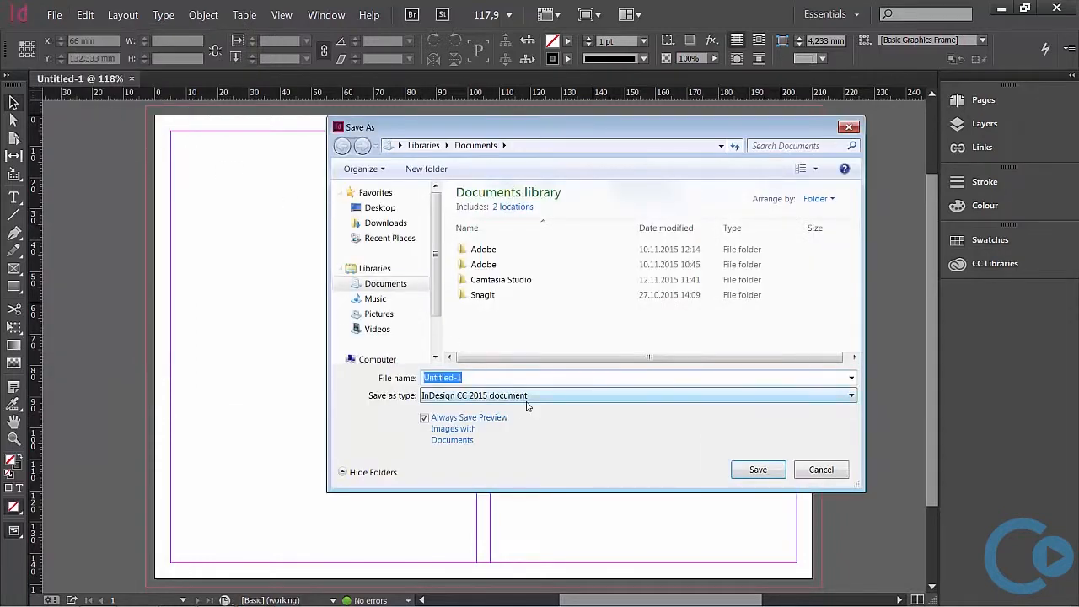
click(383, 209)
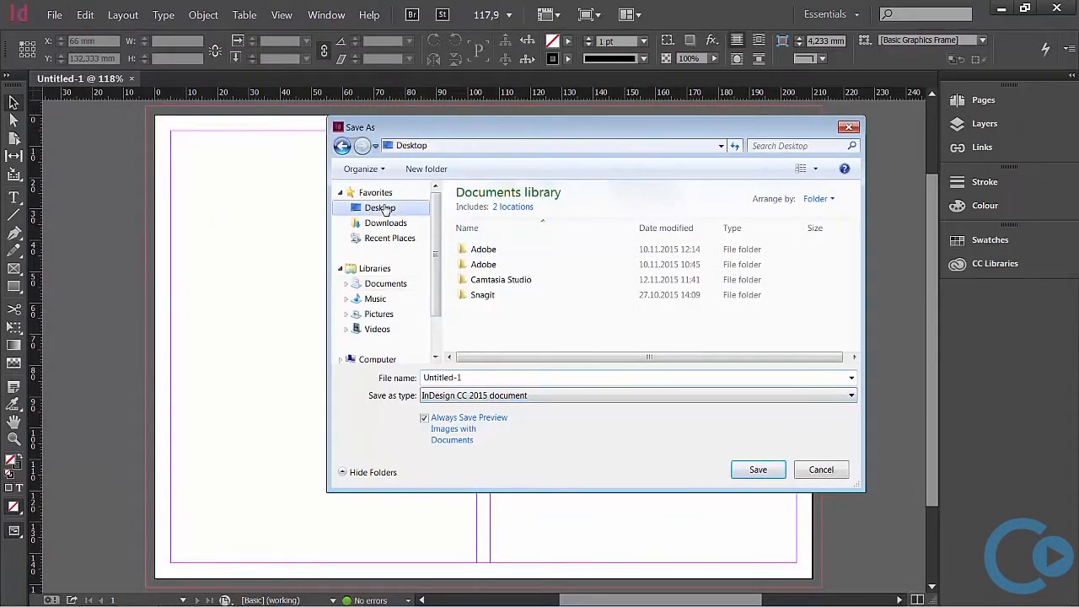
double_click(510, 324)
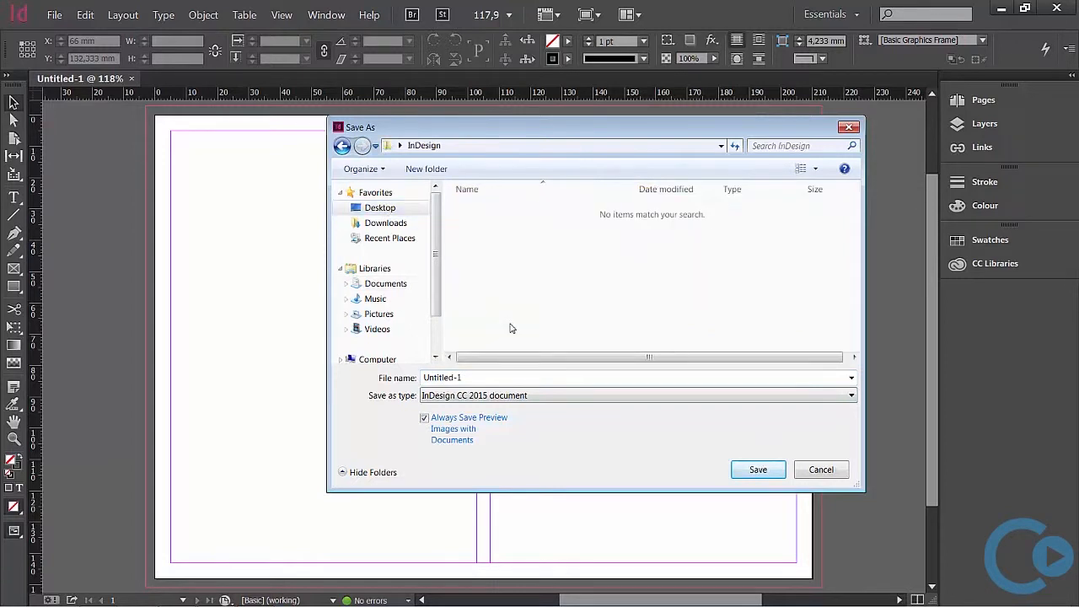
double_click(475, 377)
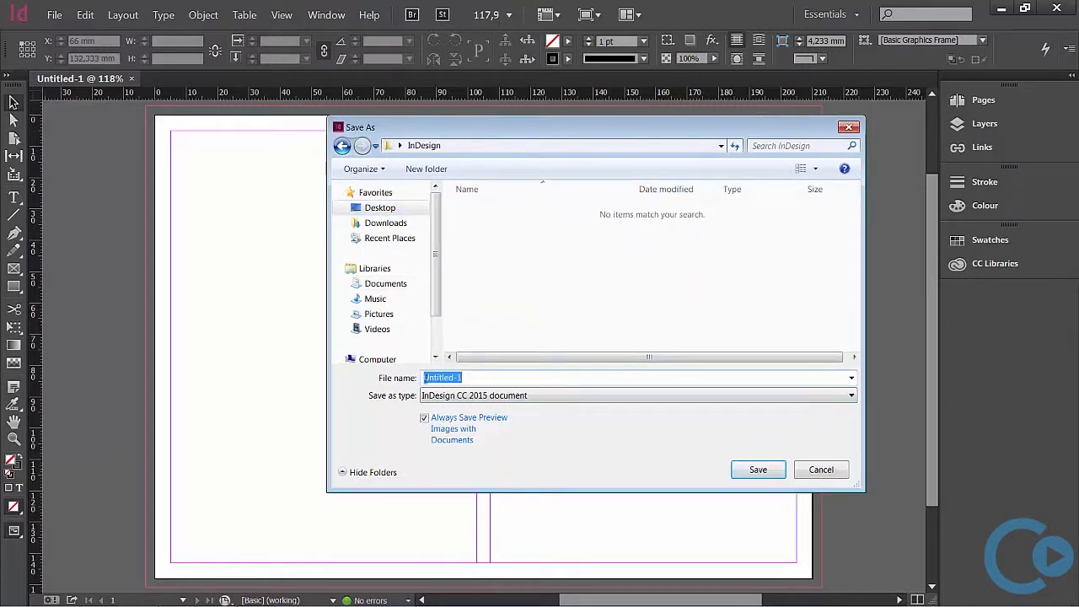
text(Exercise)
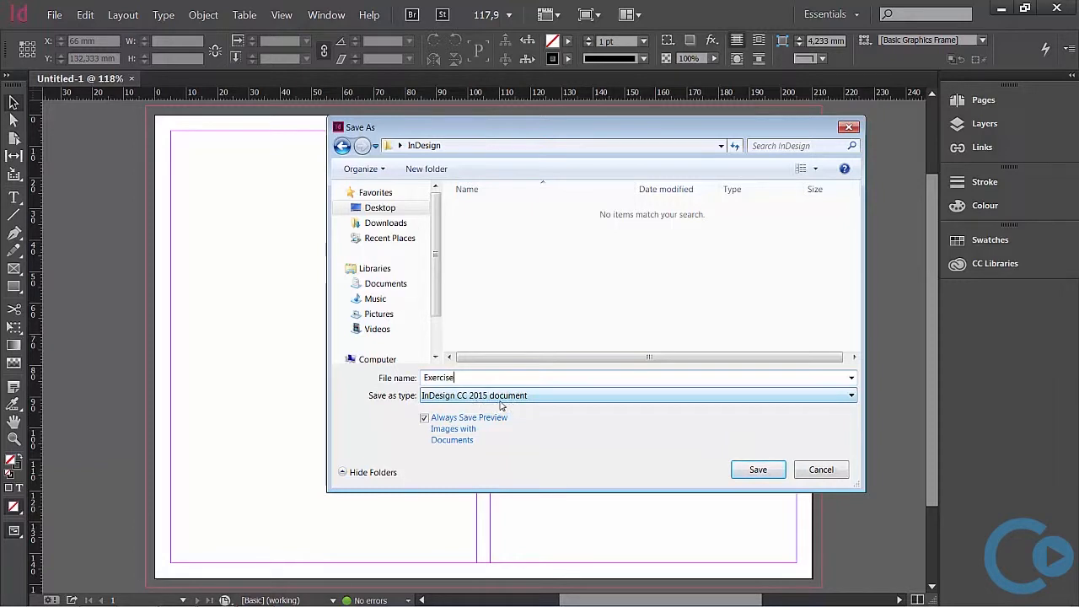
click(758, 469)
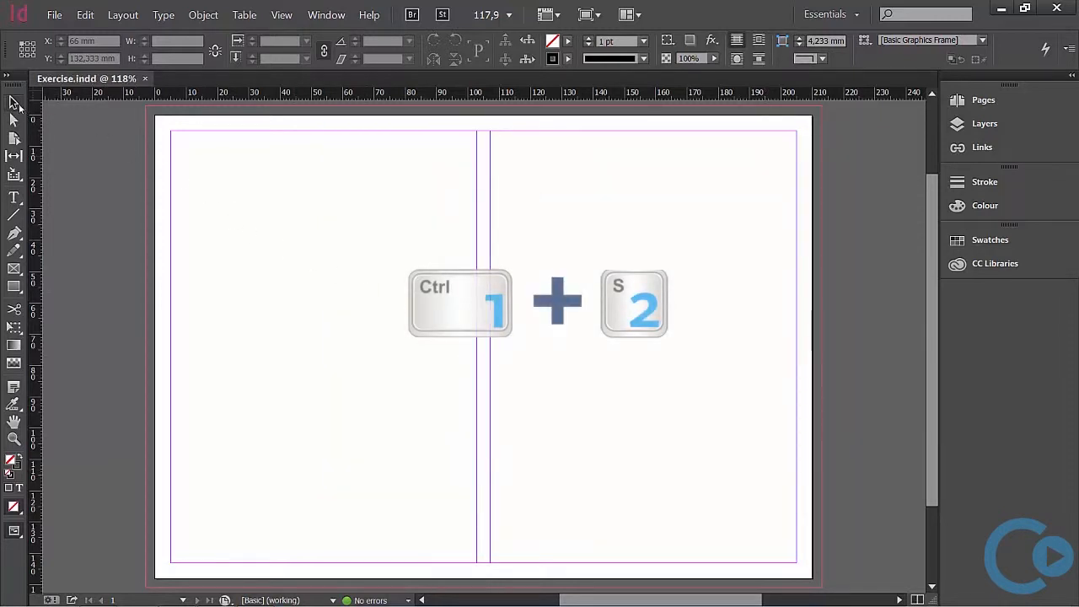
Step: Add three new layers above Layer 1 in the document
click(14, 102)
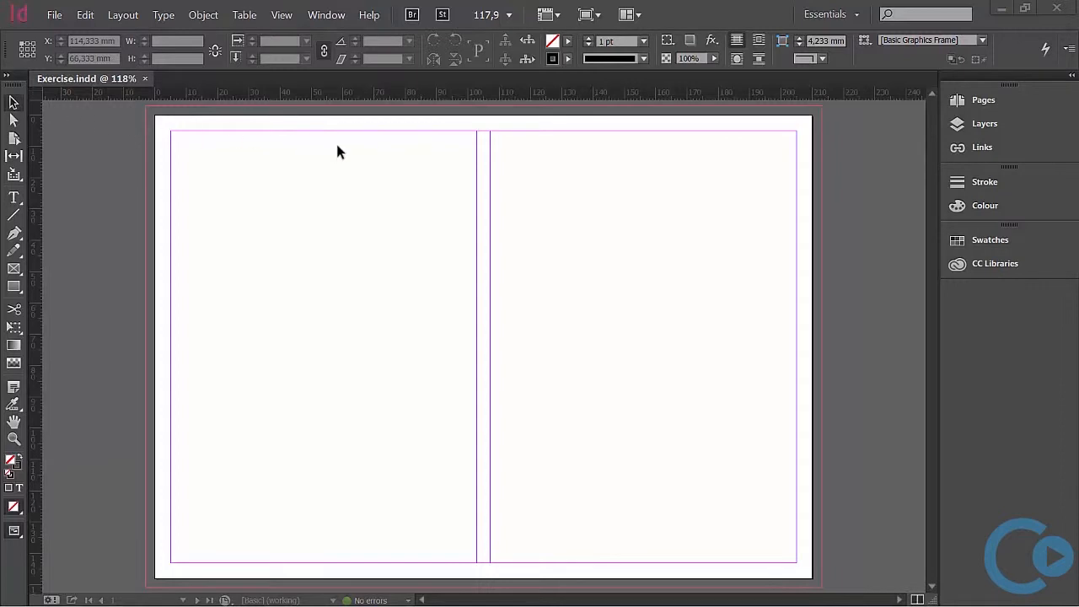
click(985, 124)
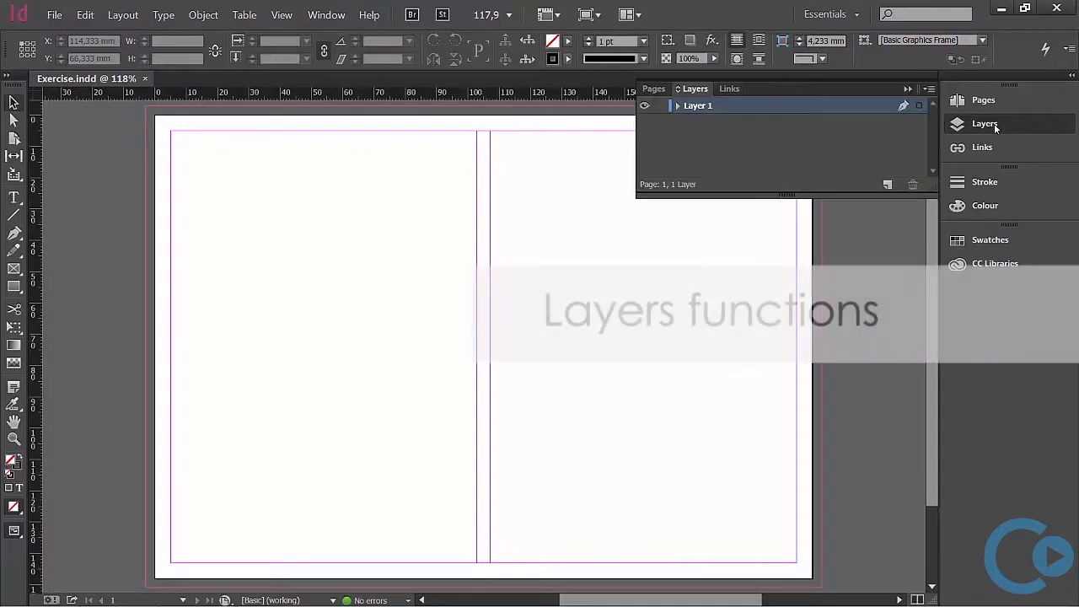
click(888, 183)
click(887, 184)
click(887, 184)
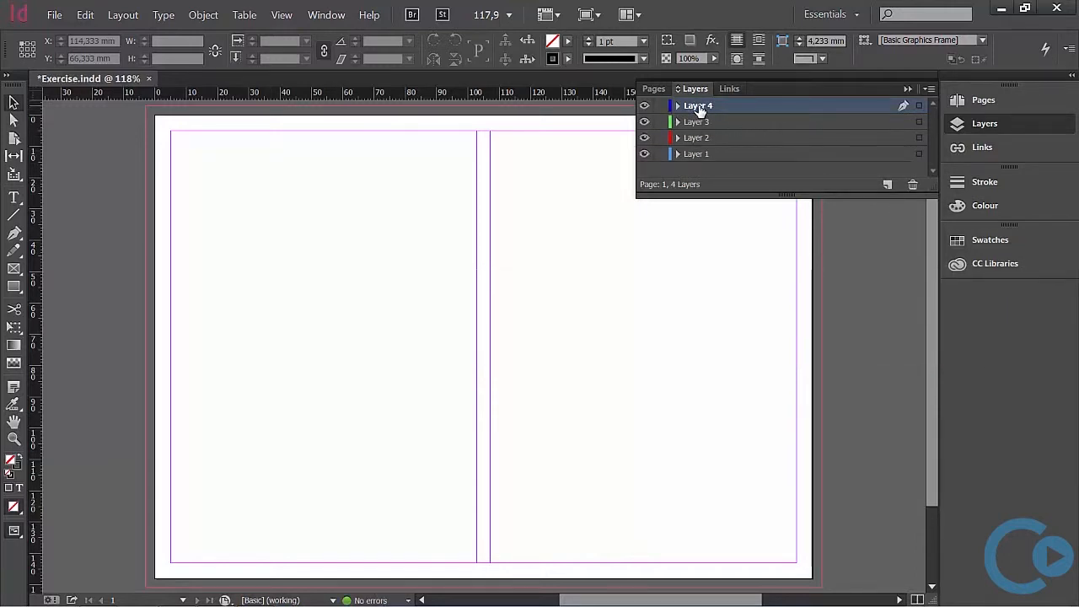
Step: Rename Layer 4 as Elements and Layer 3 as Texts
double_click(699, 108)
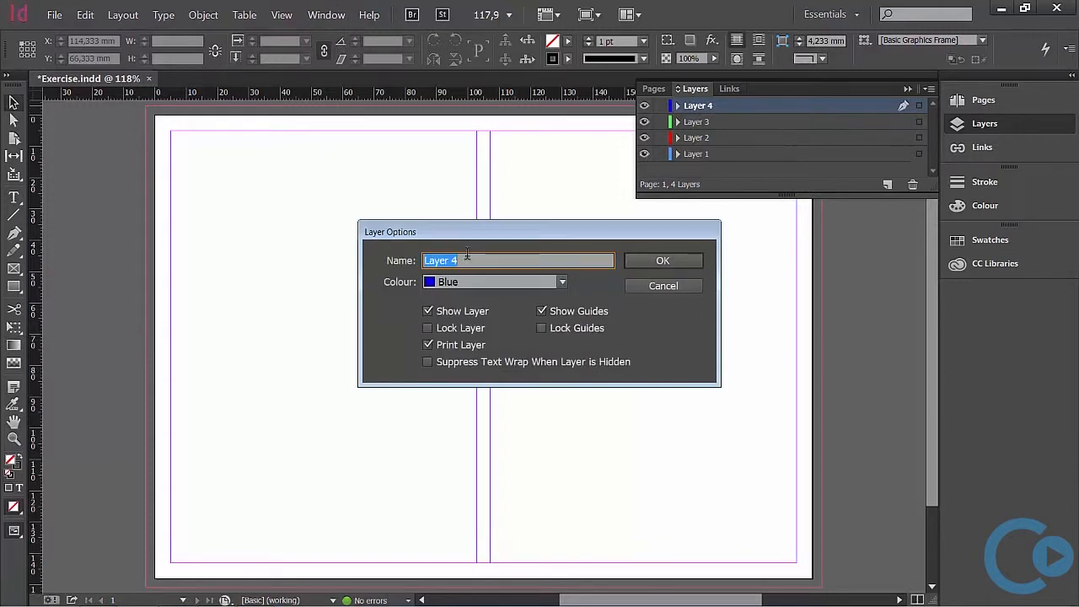
text(Elements)
click(666, 262)
double_click(695, 124)
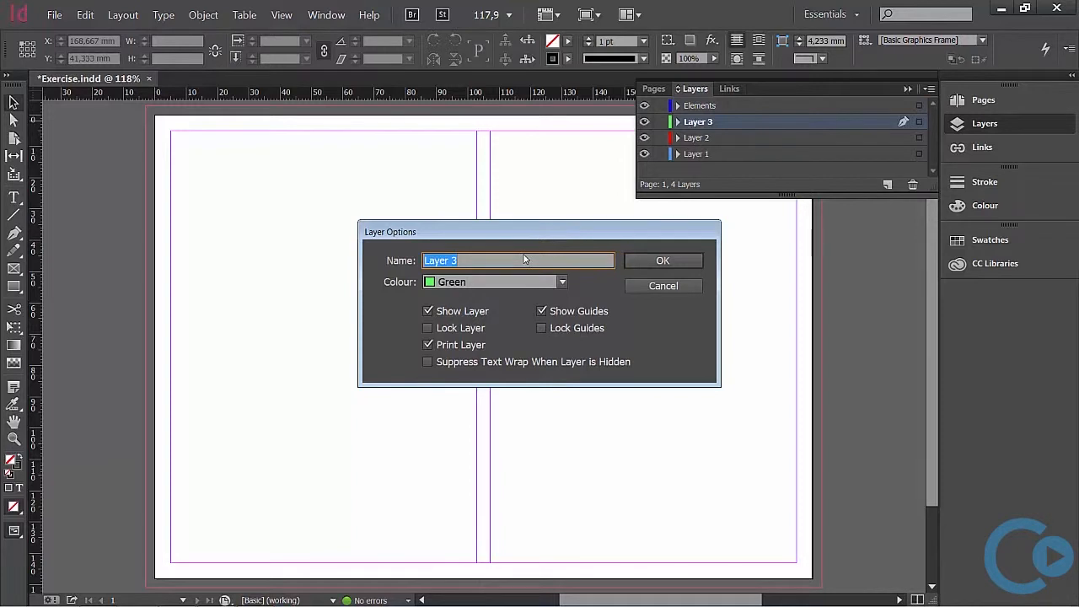
text(Texts)
key(Return)
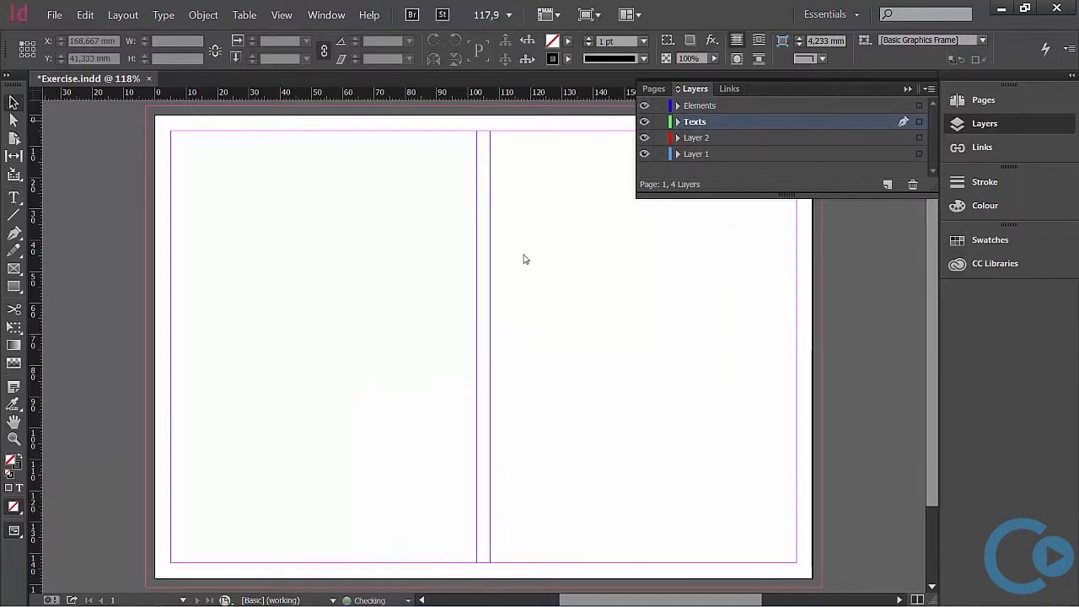
Step: Rename Layer 2 as Images and Layer 1 as Background
double_click(709, 139)
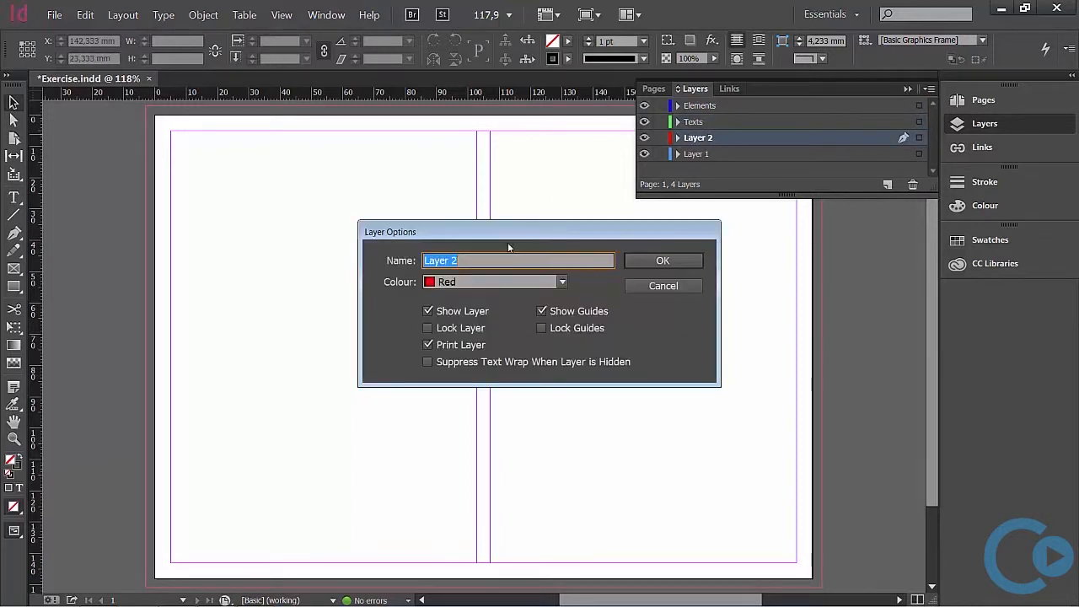
text(Images)
click(663, 261)
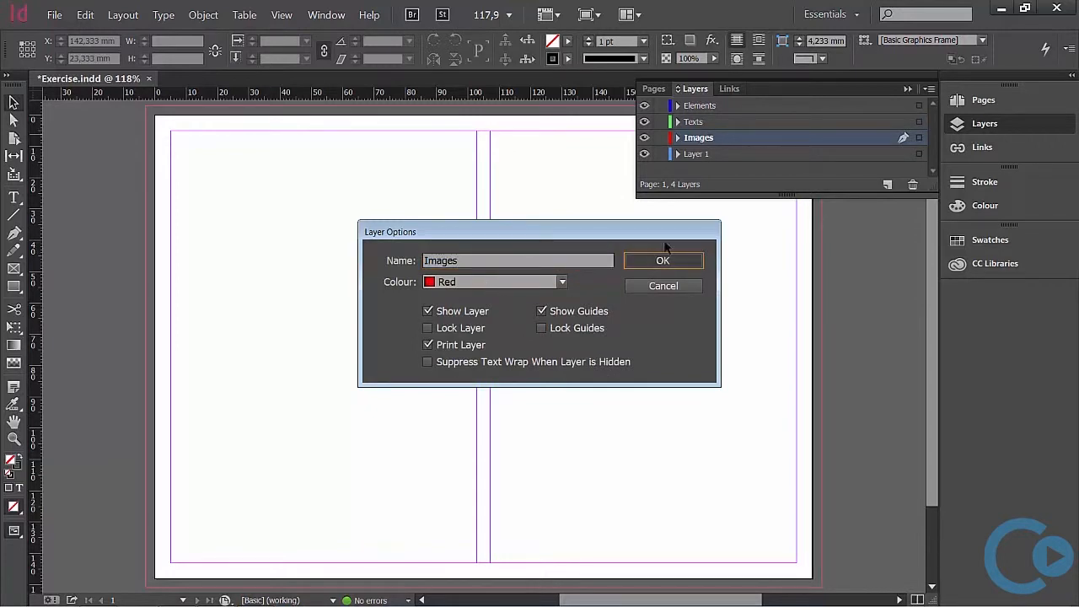
double_click(693, 154)
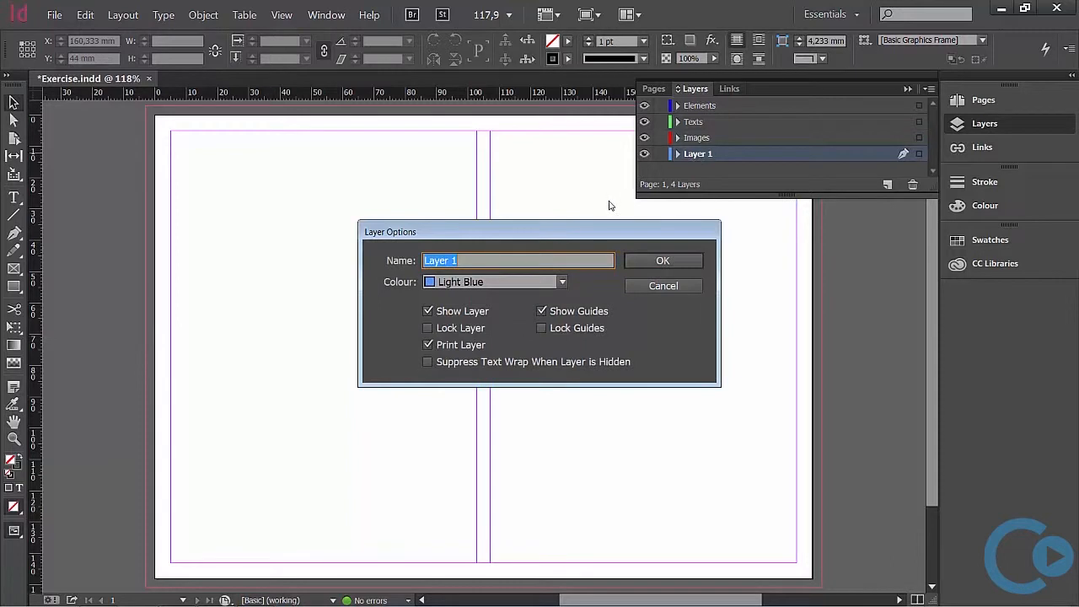
text(Background)
click(644, 261)
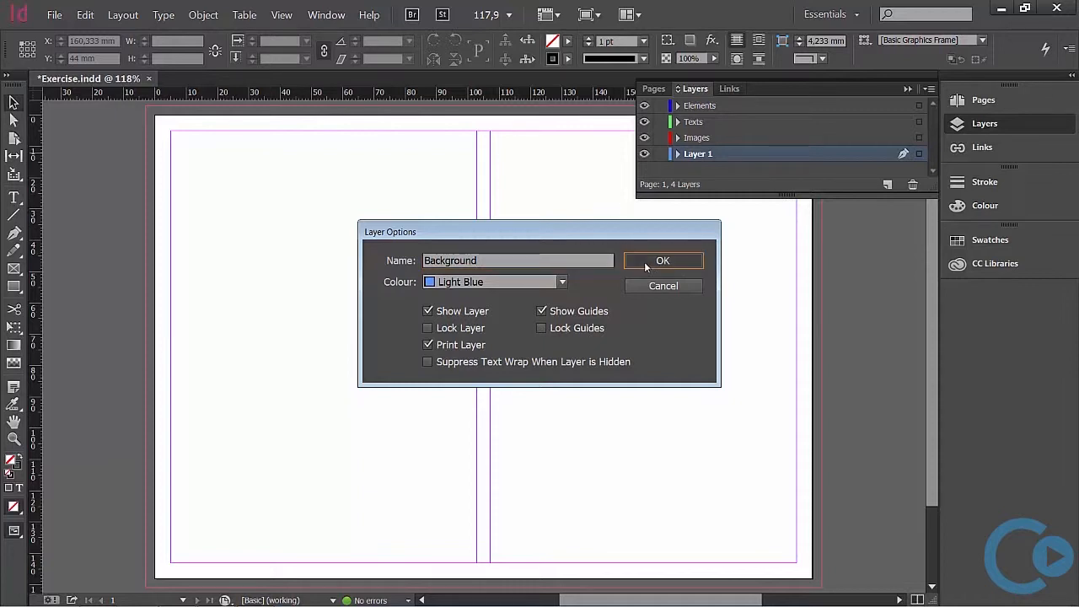
click(907, 89)
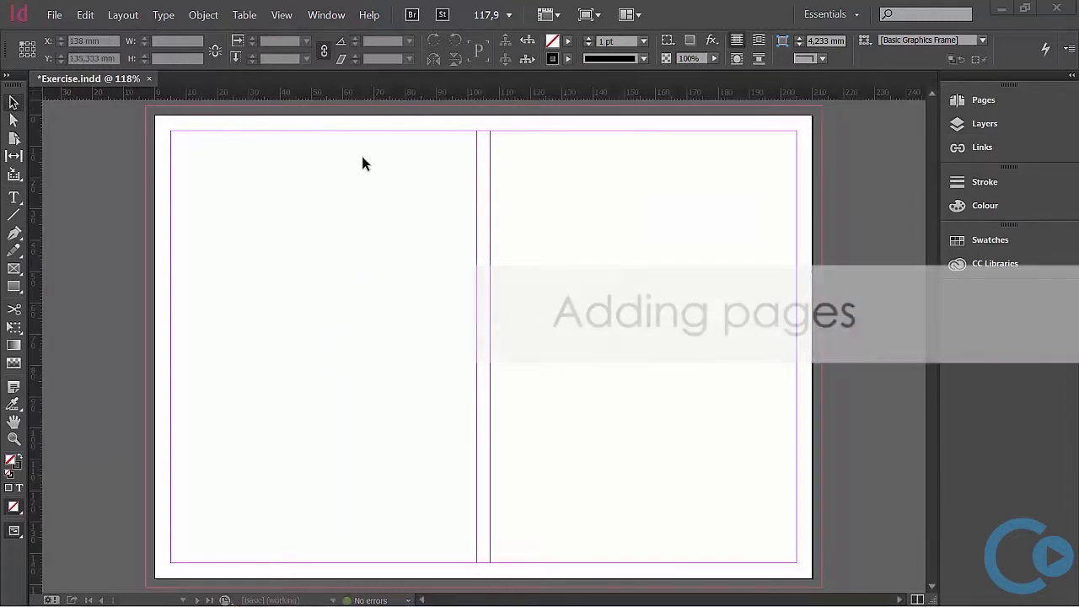
Step: Add a second page to the document and return to page 1
click(979, 101)
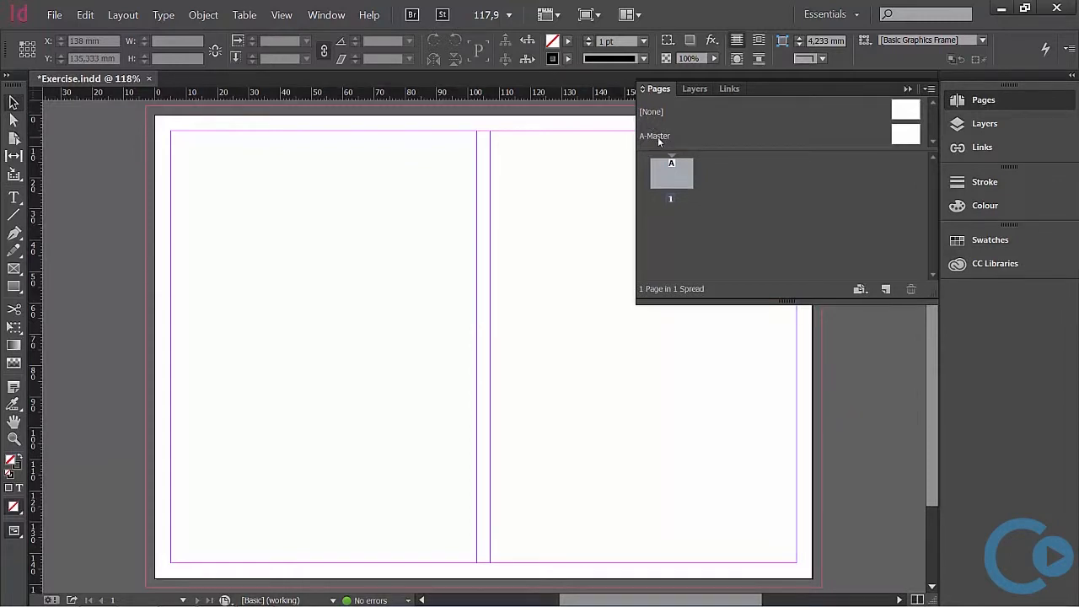
click(886, 290)
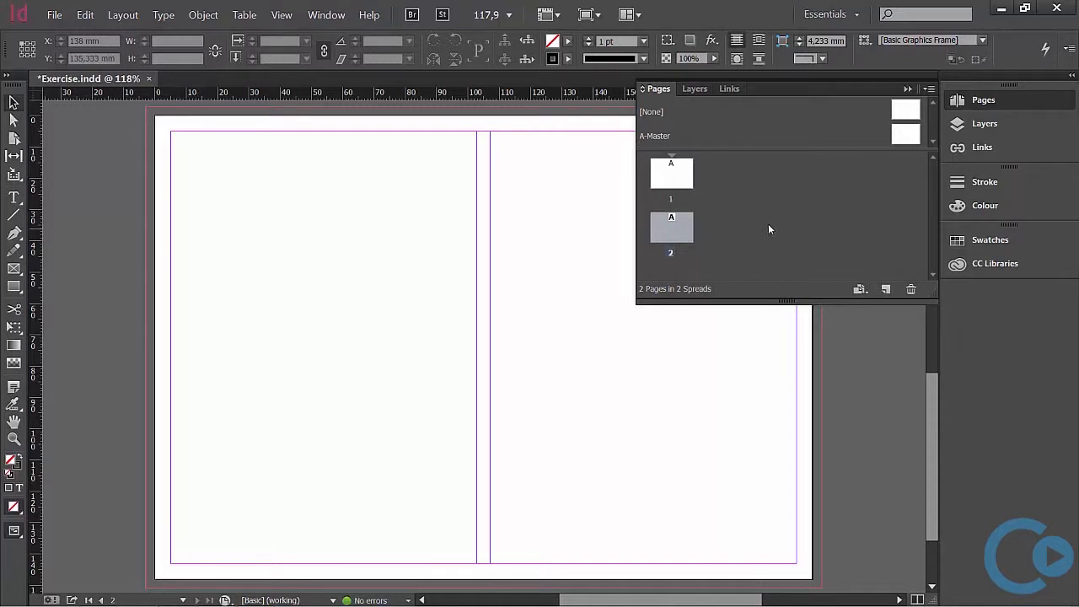
click(908, 88)
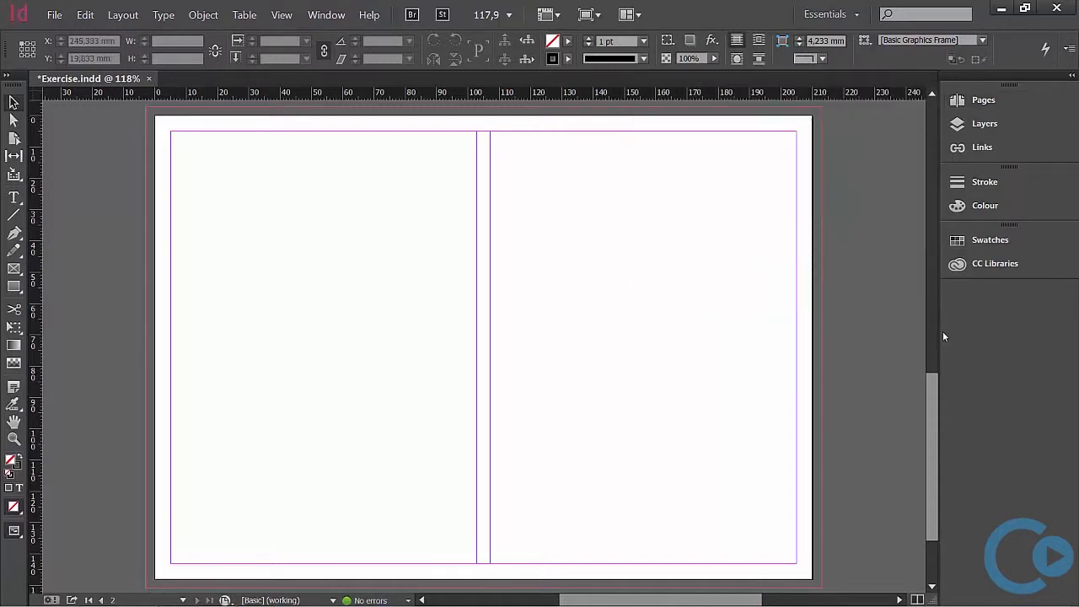
drag(934, 399, 931, 158)
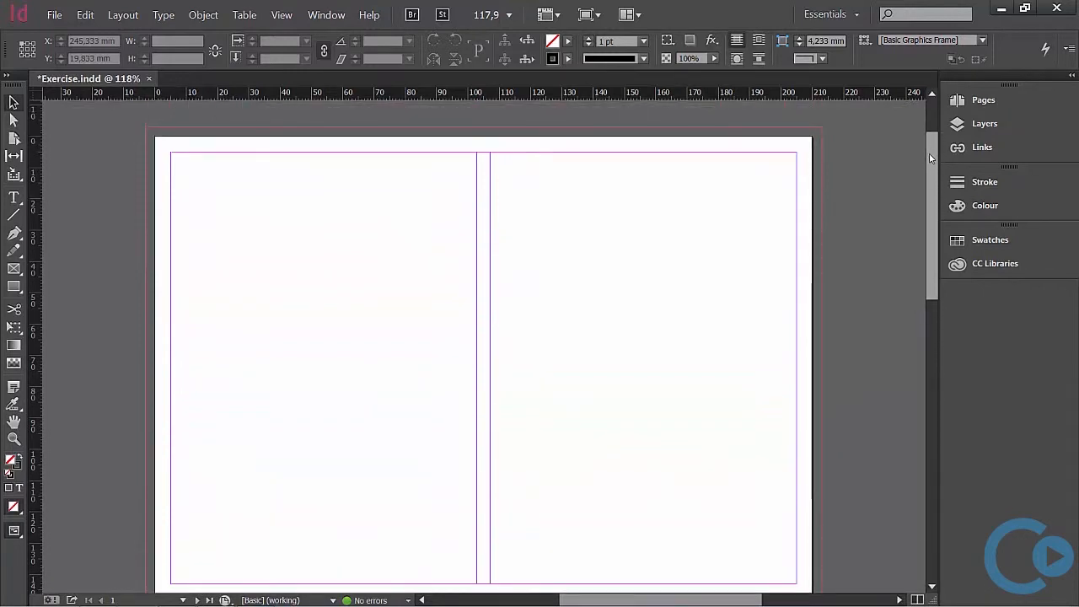
click(12, 102)
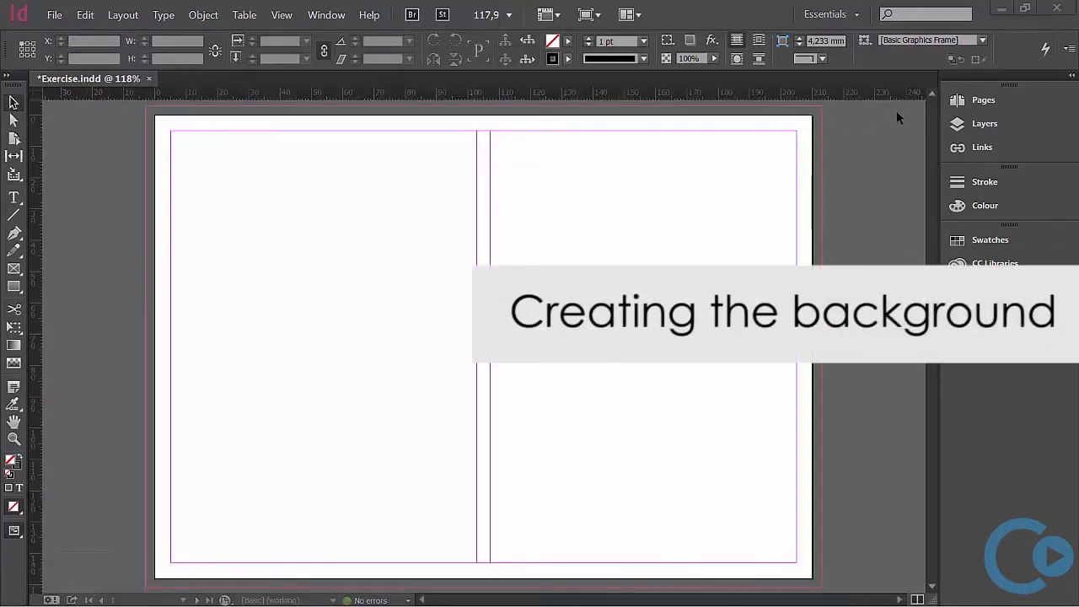
Step: Place the background JPEG from the InDesign folder on the A-Master page, in the Background layer
click(968, 102)
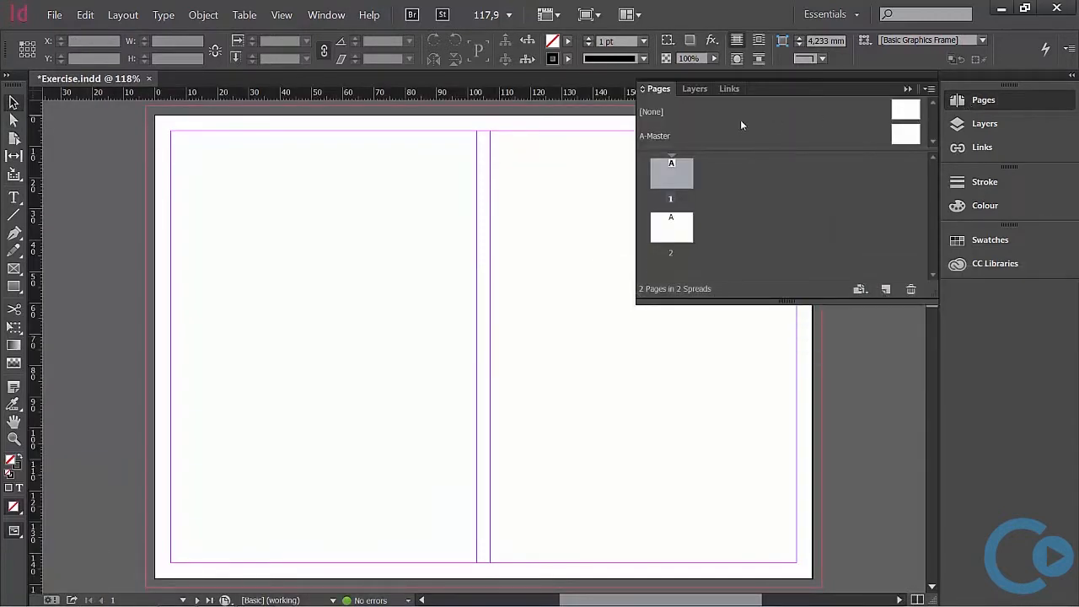
double_click(652, 138)
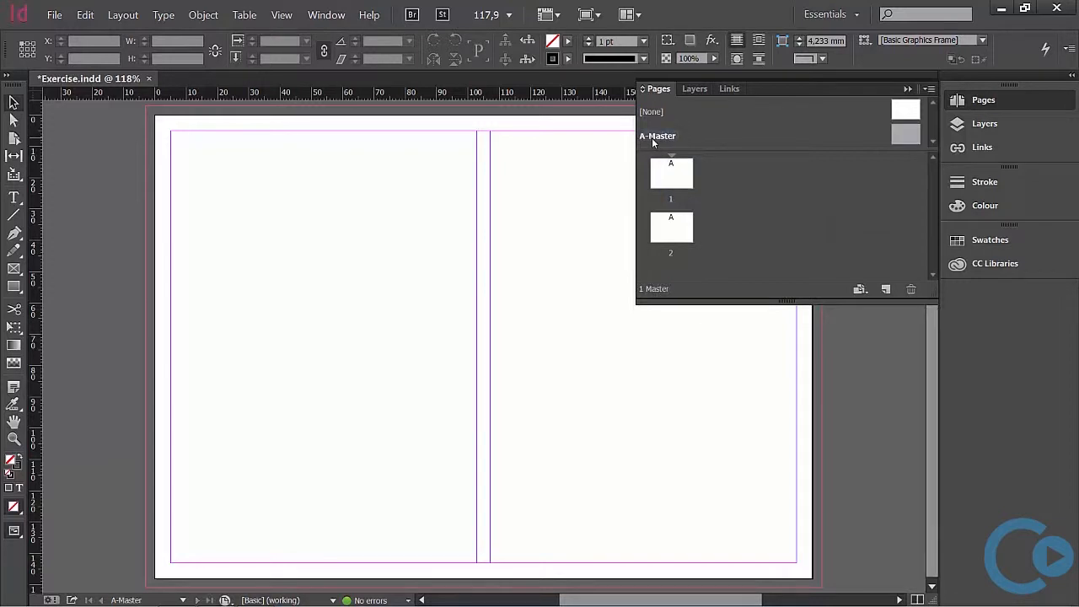
click(993, 125)
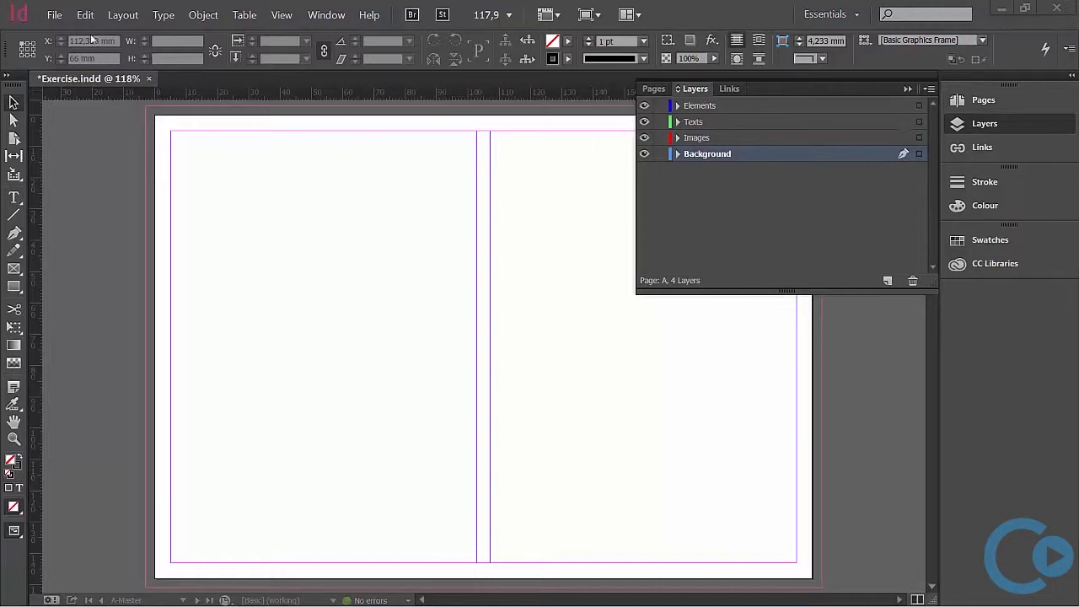
click(58, 14)
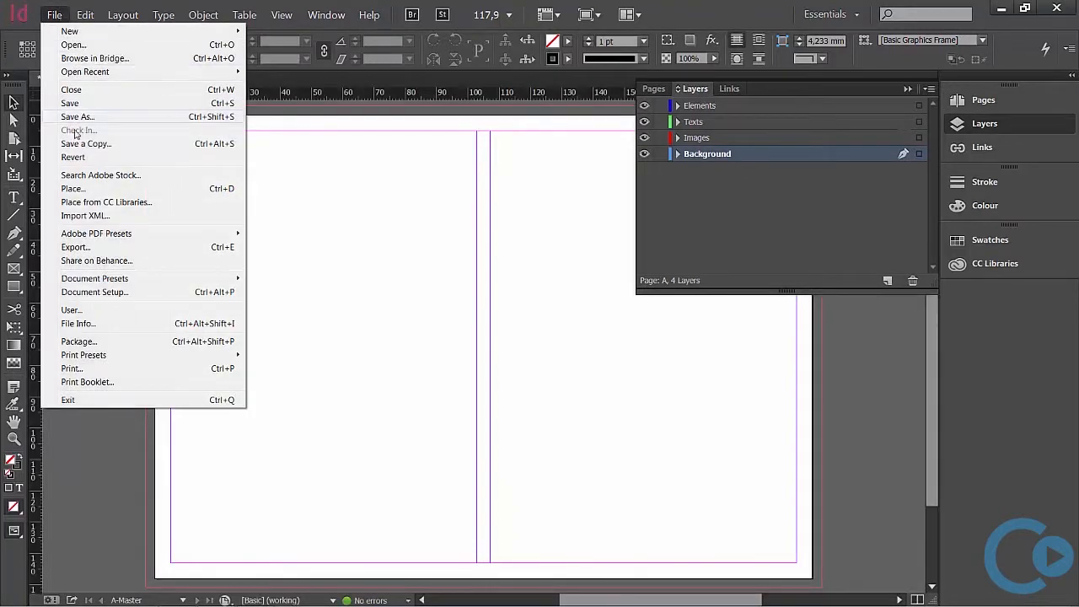
click(85, 189)
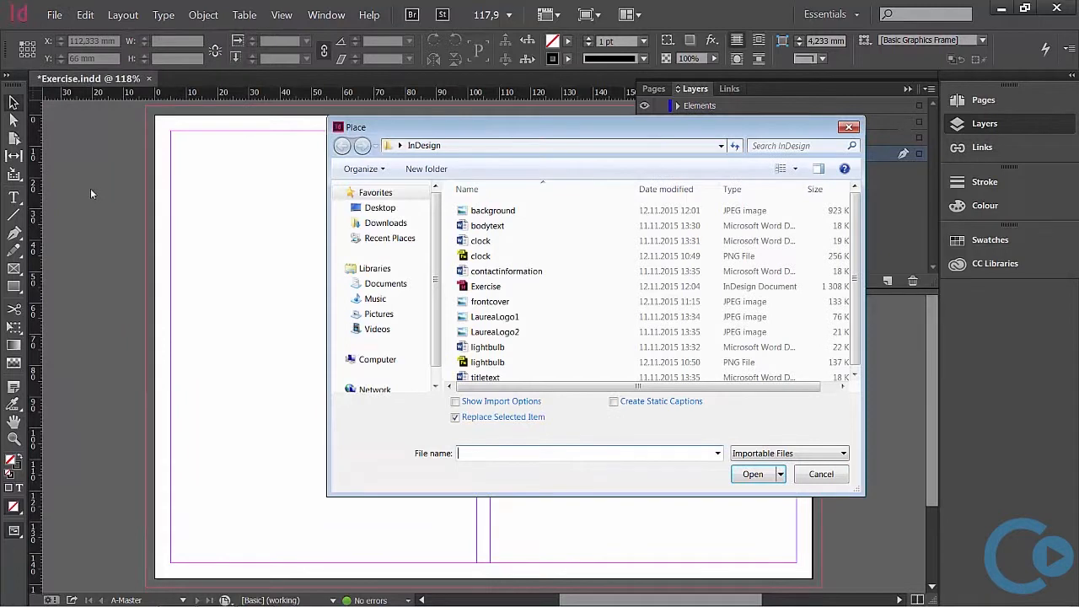
click(478, 214)
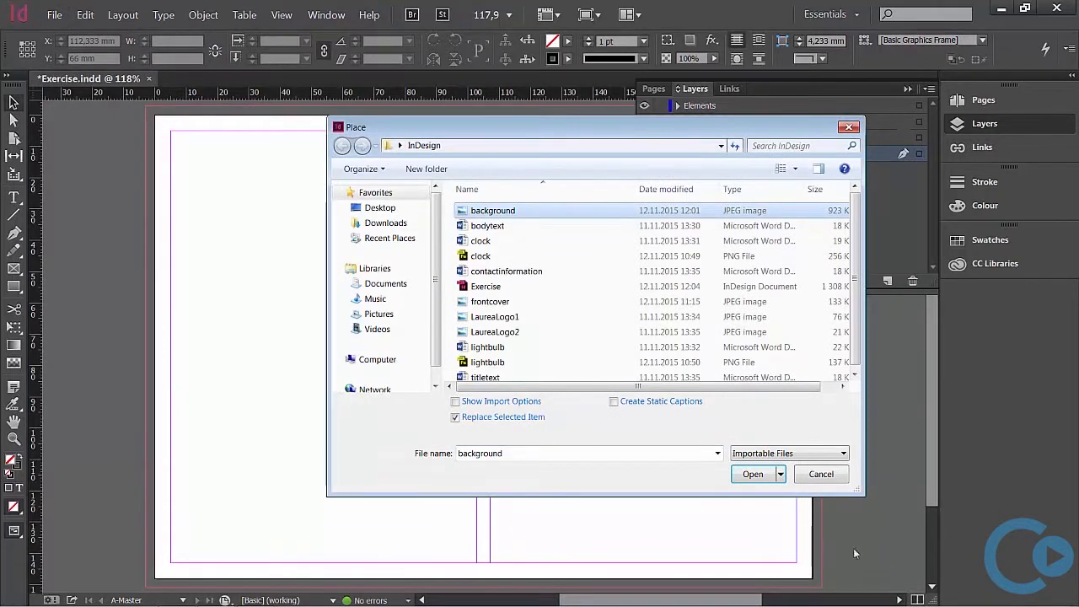
click(756, 475)
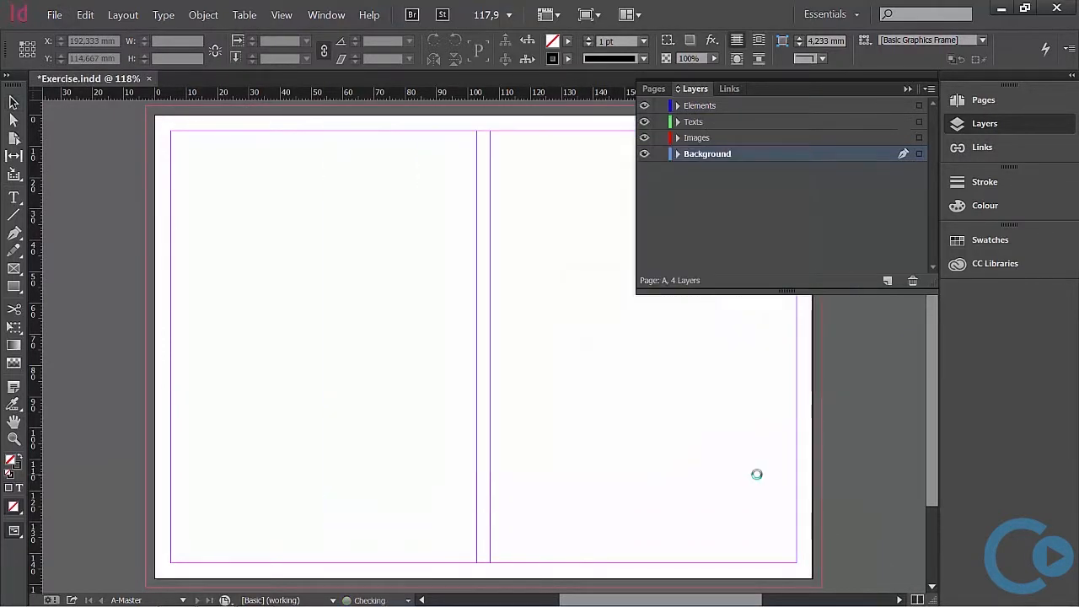
click(96, 131)
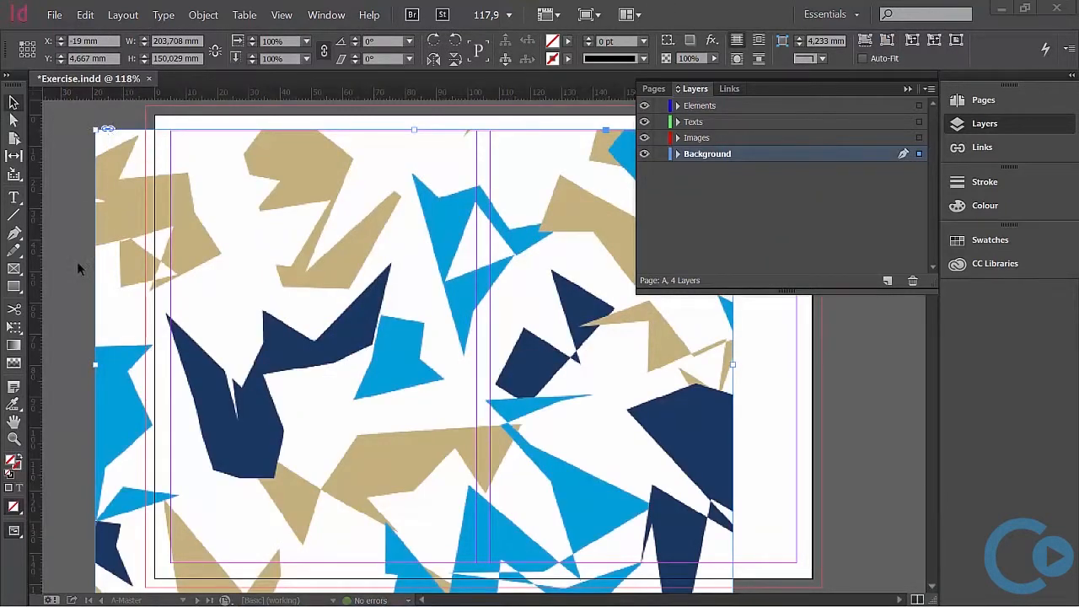
Step: Move the background picture over the A-Master page and enlarge its frame to about 216 × 159 mm, at about X -5 mm, Y -5.5 mm
click(17, 437)
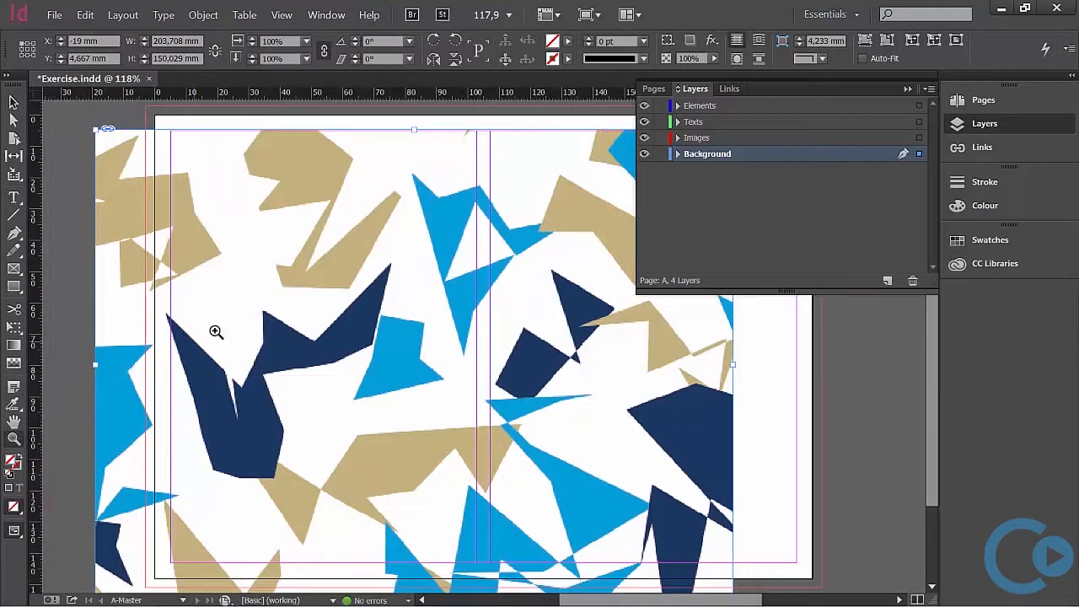
right_click(245, 314)
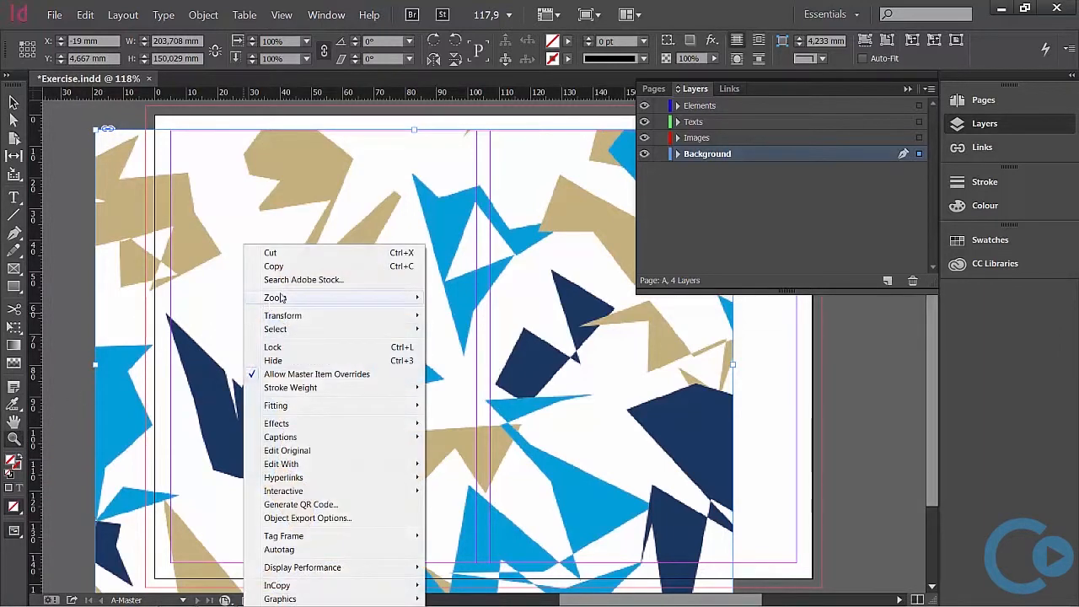
mouse_move(283, 297)
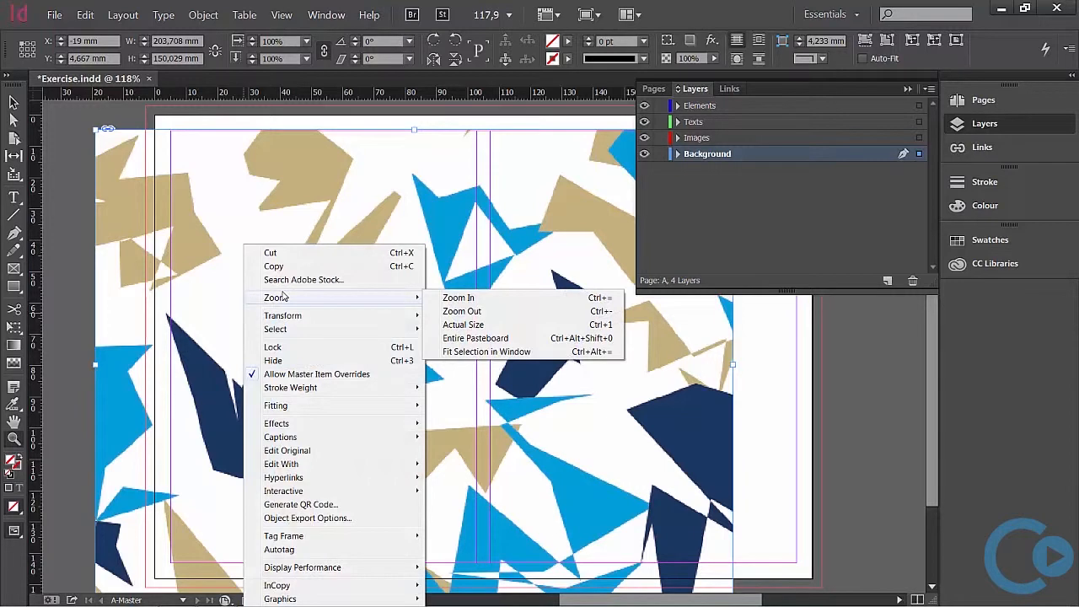
click(463, 324)
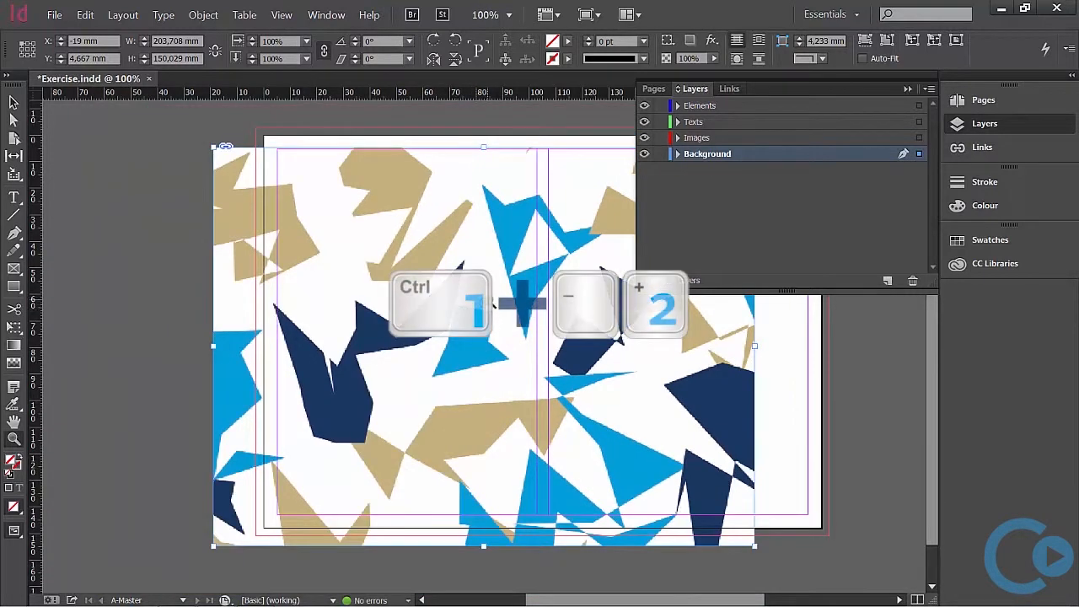
click(907, 89)
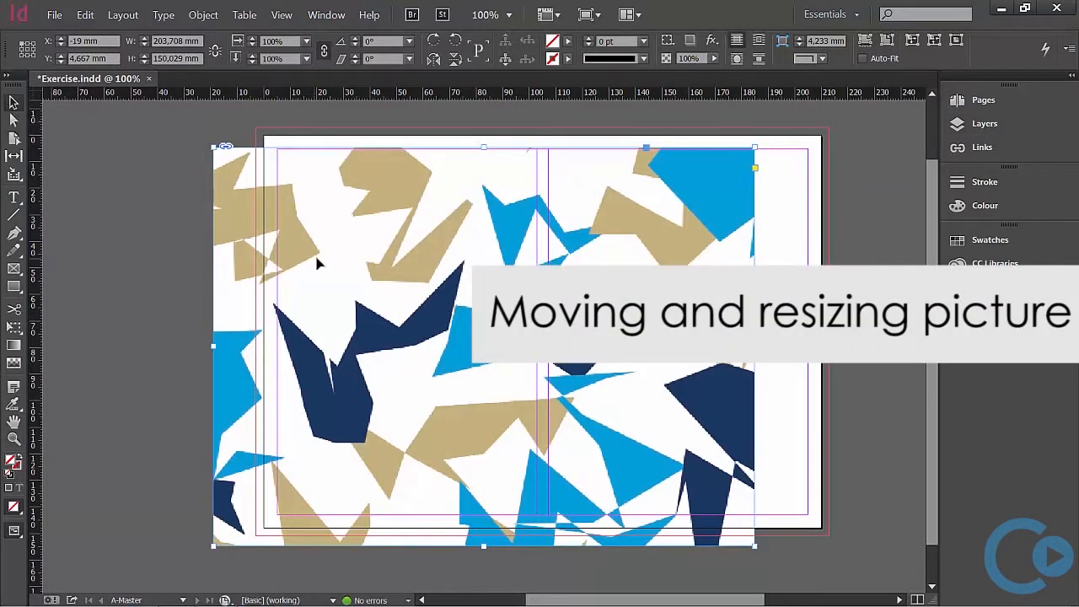
drag(338, 262, 378, 253)
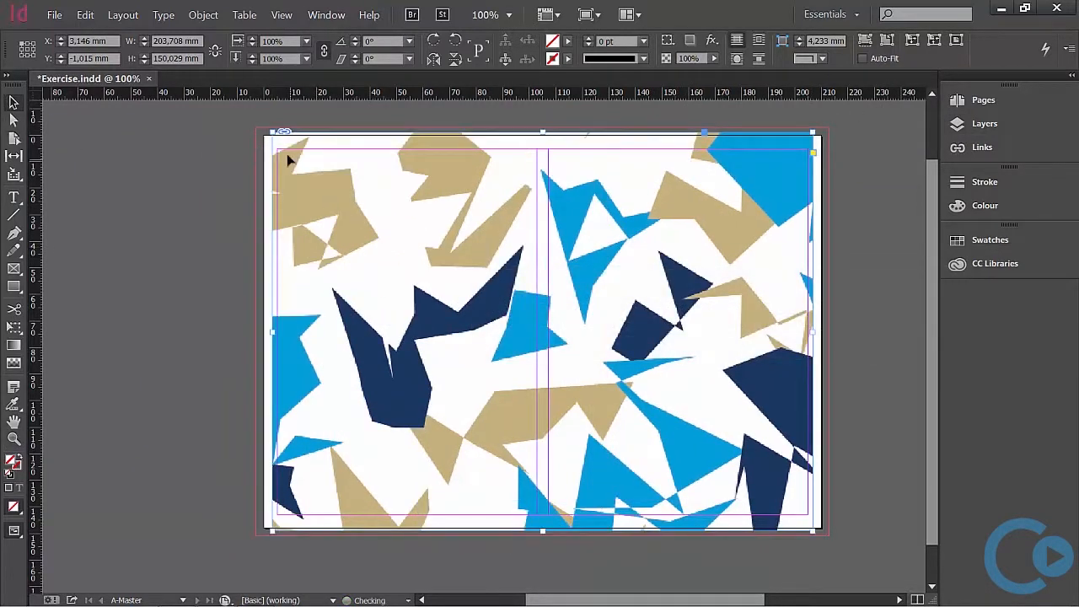
drag(272, 133, 240, 108)
drag(414, 259, 434, 272)
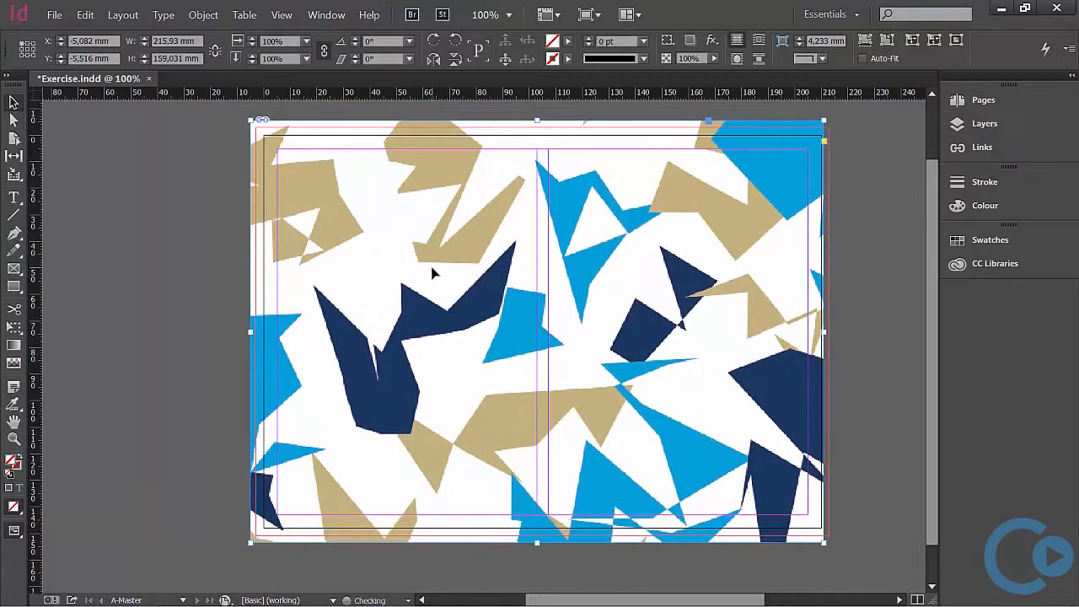
click(979, 99)
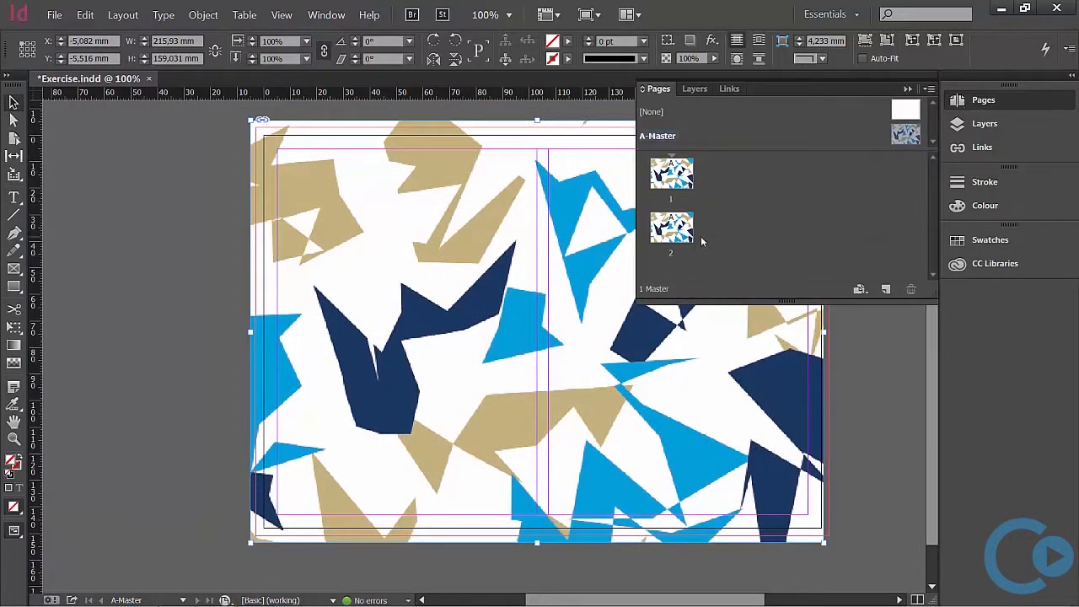
Step: Lock the Background layer and move the Elements layer directly above it
click(983, 124)
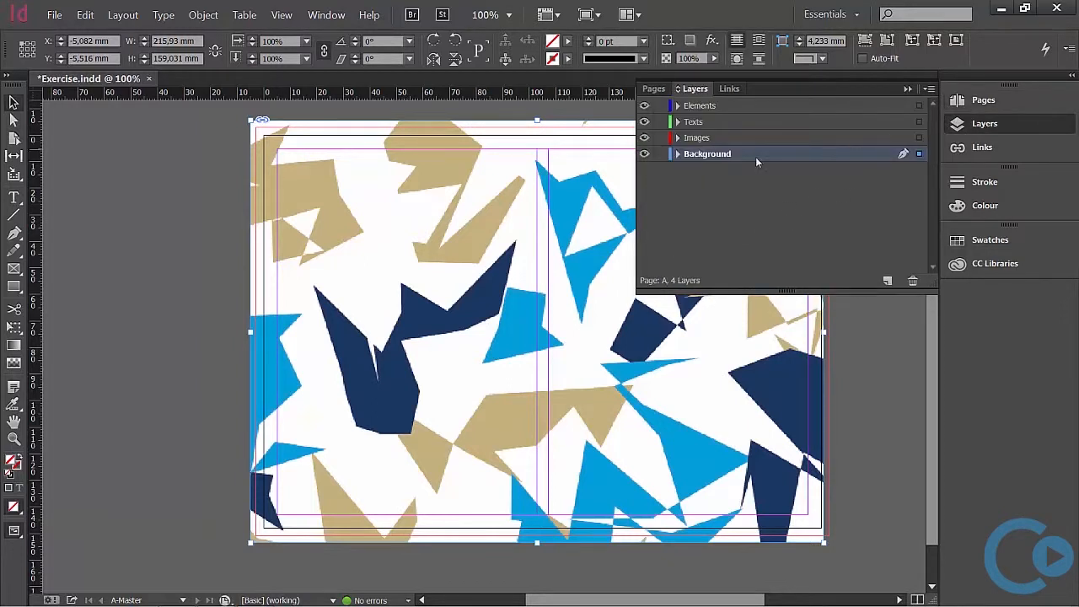
click(660, 154)
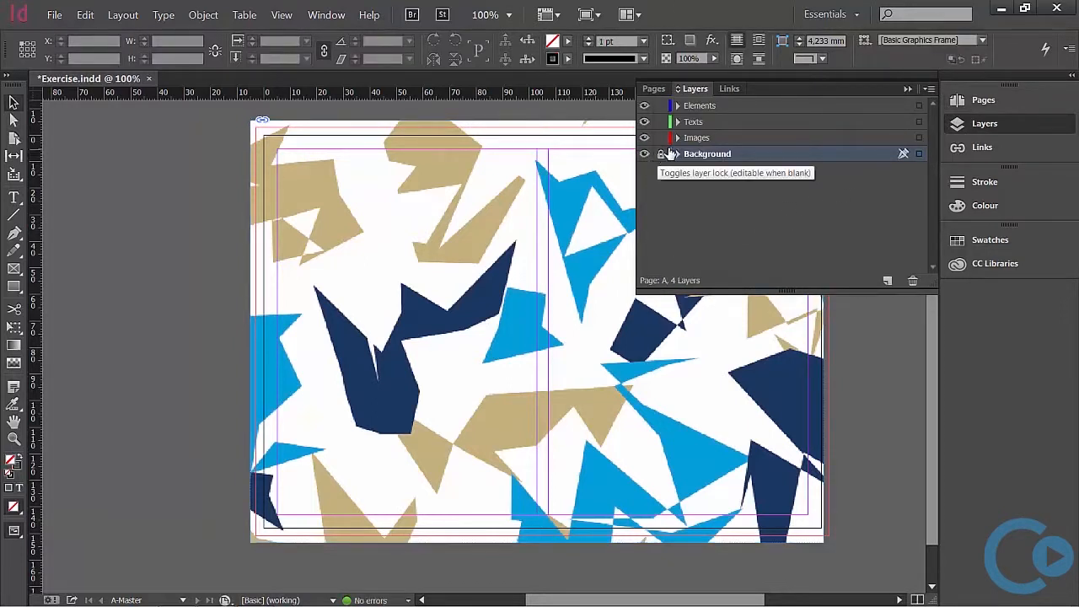
click(700, 108)
drag(700, 117, 715, 151)
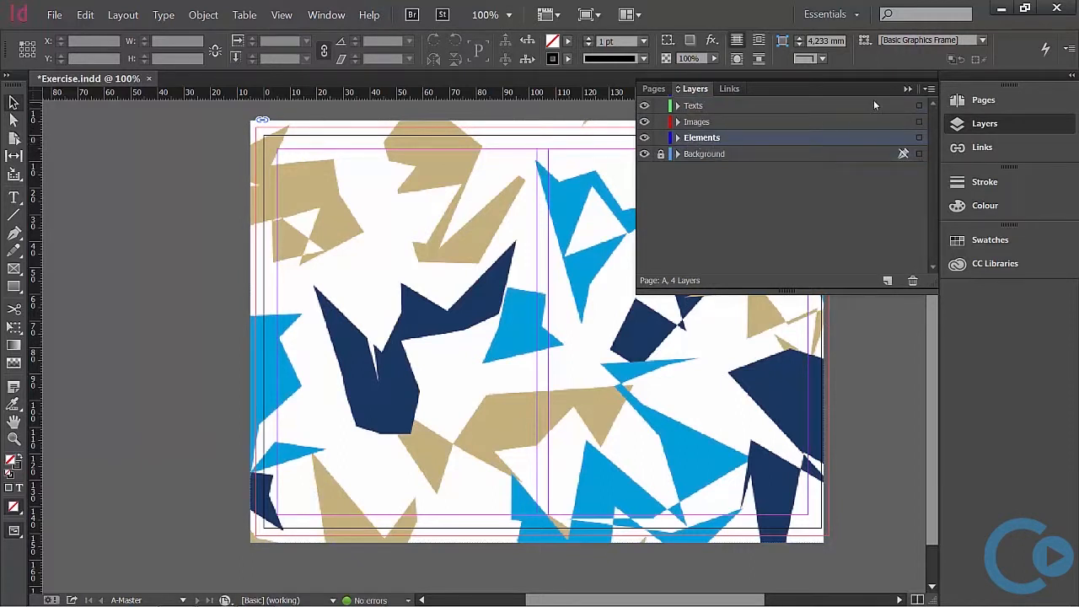
click(909, 89)
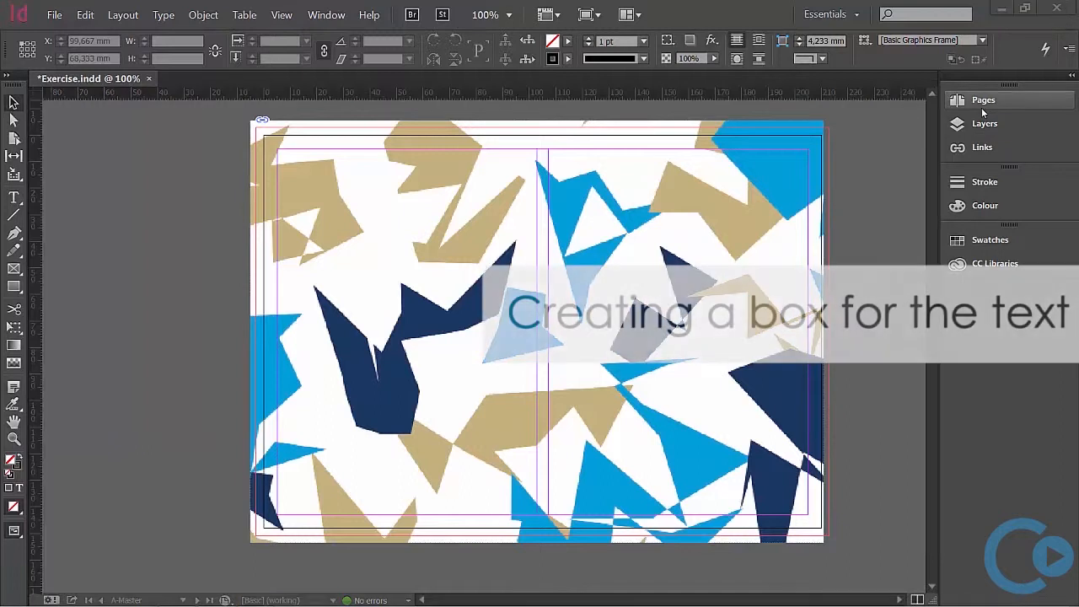
Step: Make Elements the active layer and set the default fill to Paper and the stroke to None
click(982, 105)
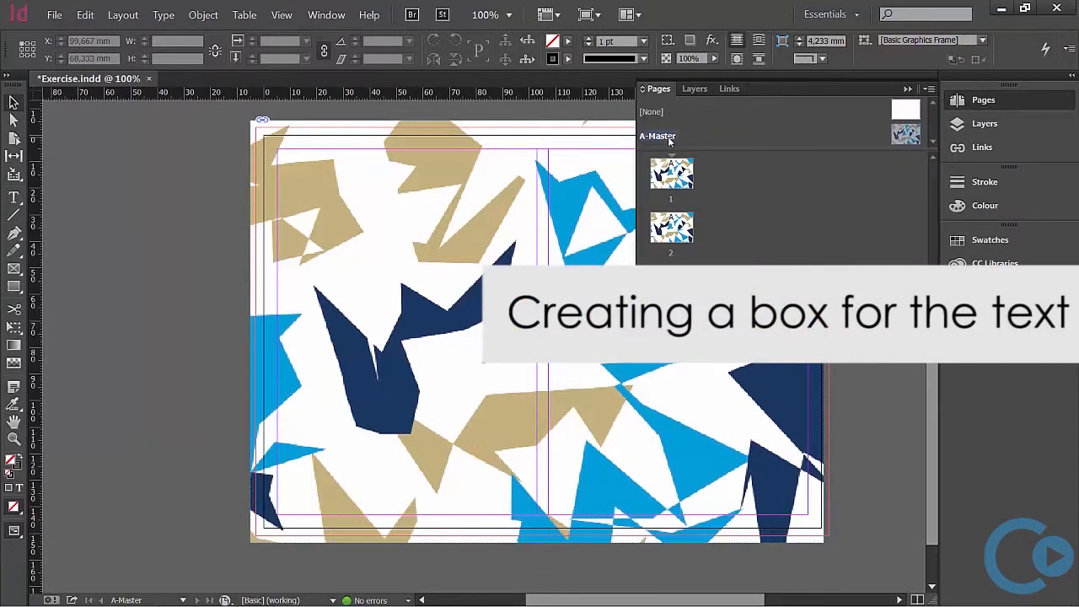
click(966, 125)
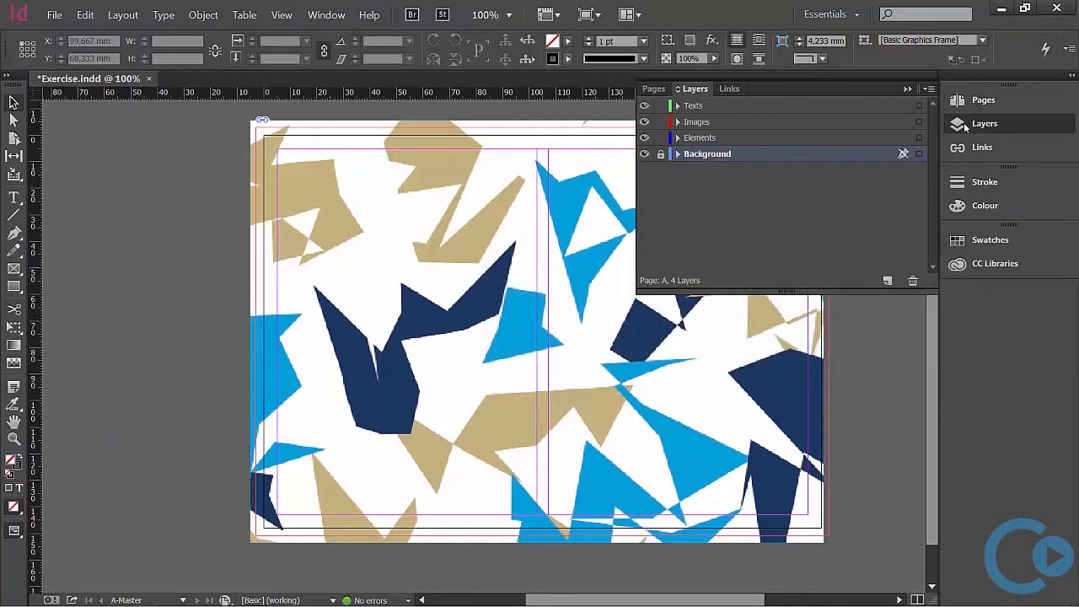
click(743, 142)
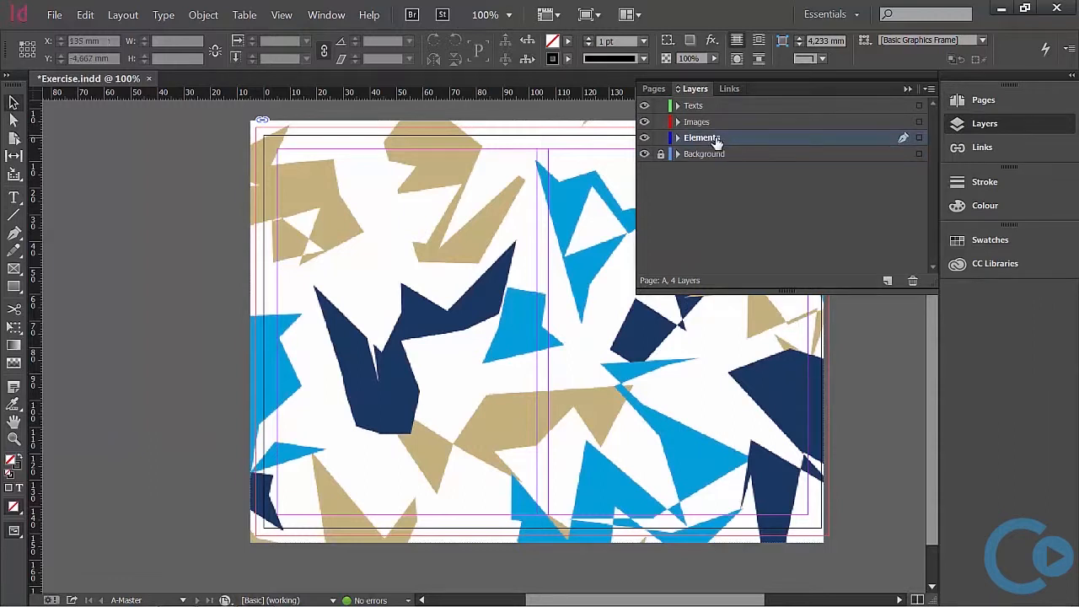
click(908, 89)
click(567, 44)
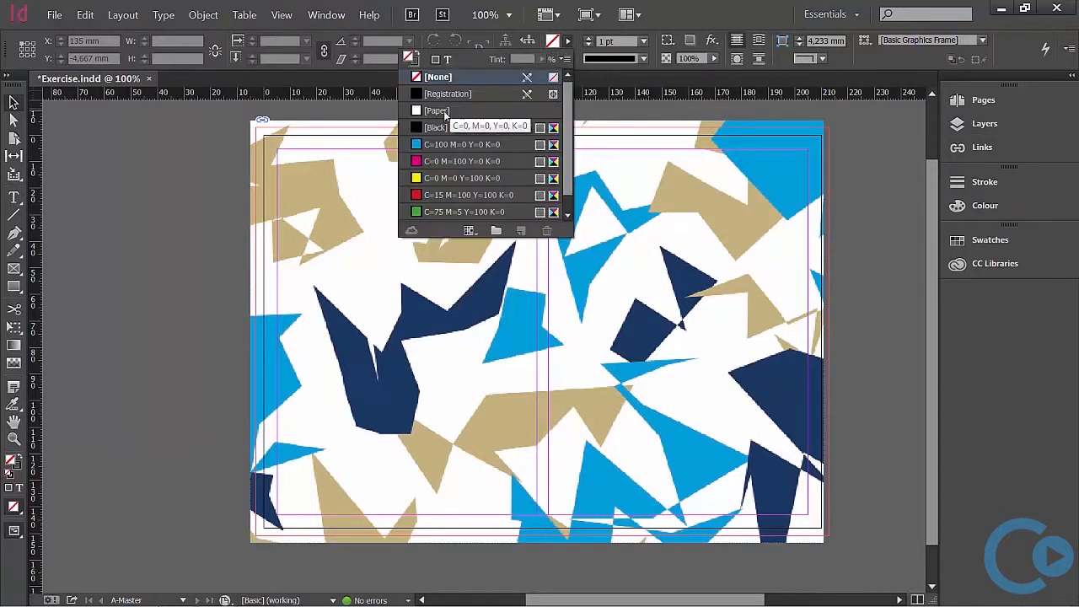
click(445, 113)
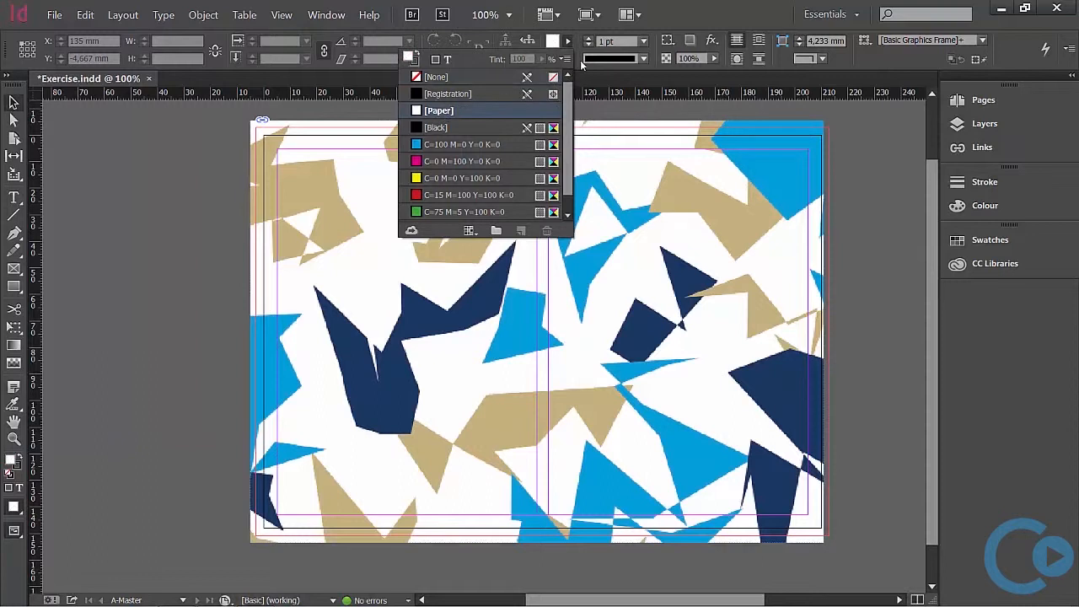
click(569, 58)
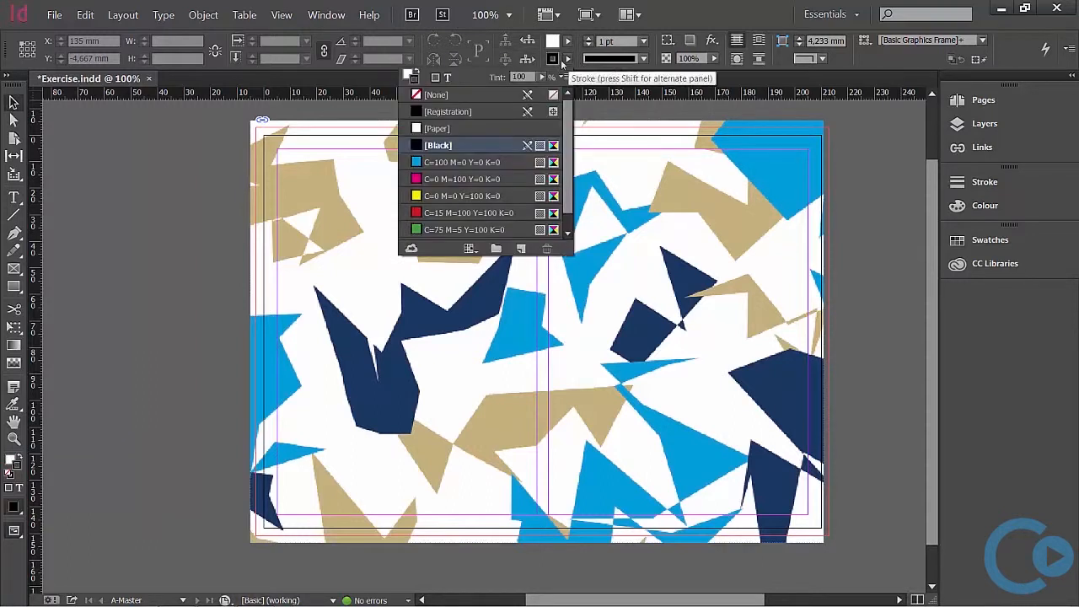
click(452, 94)
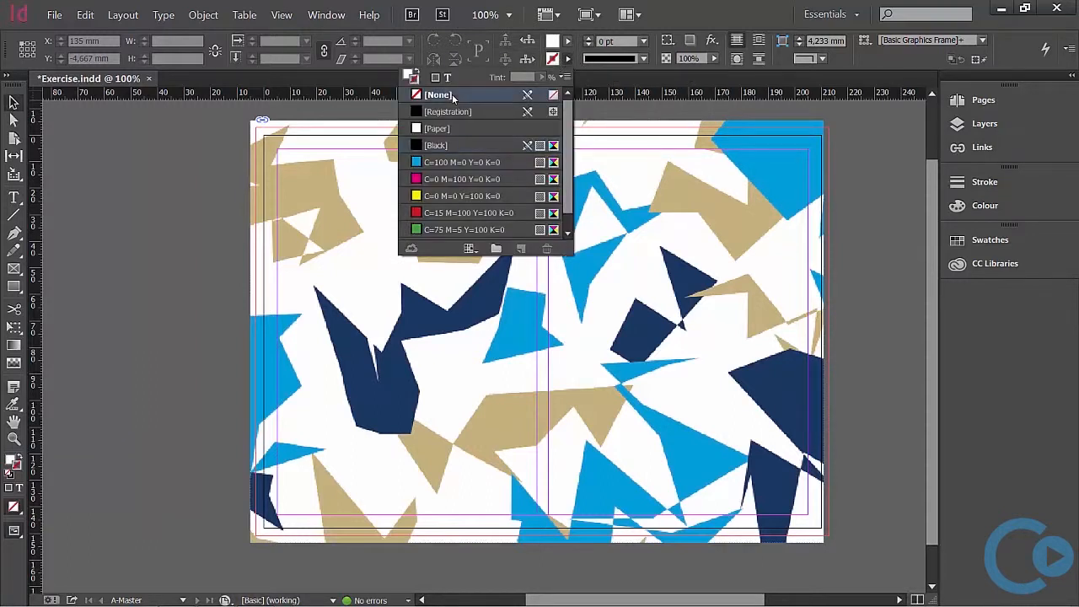
Step: Draw a rectangle of about 98 × 138 mm filling the left column between the margins of the A-Master page
click(12, 288)
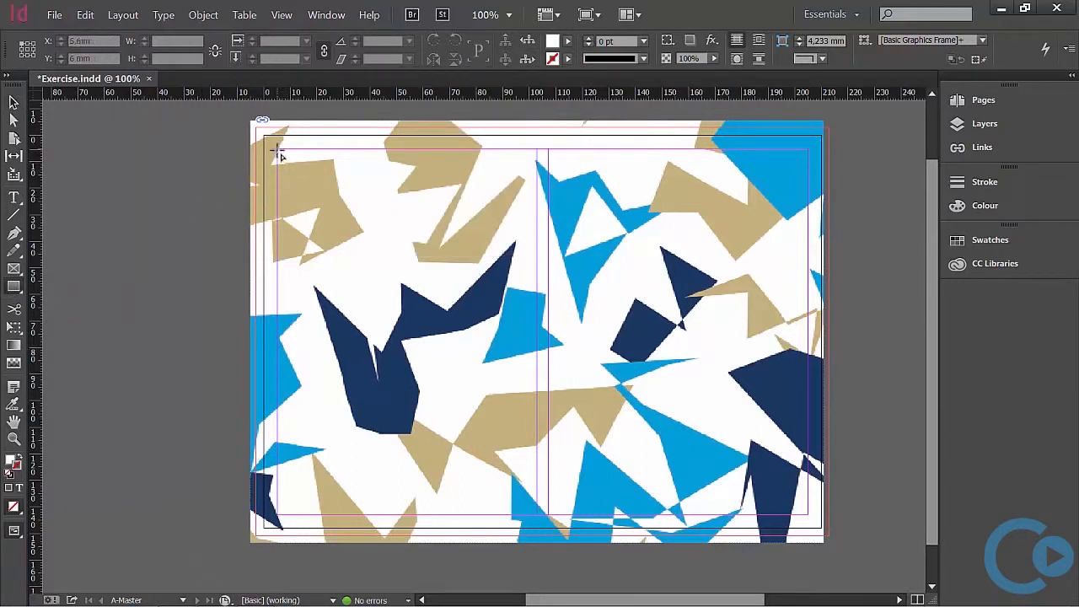
drag(278, 173, 538, 515)
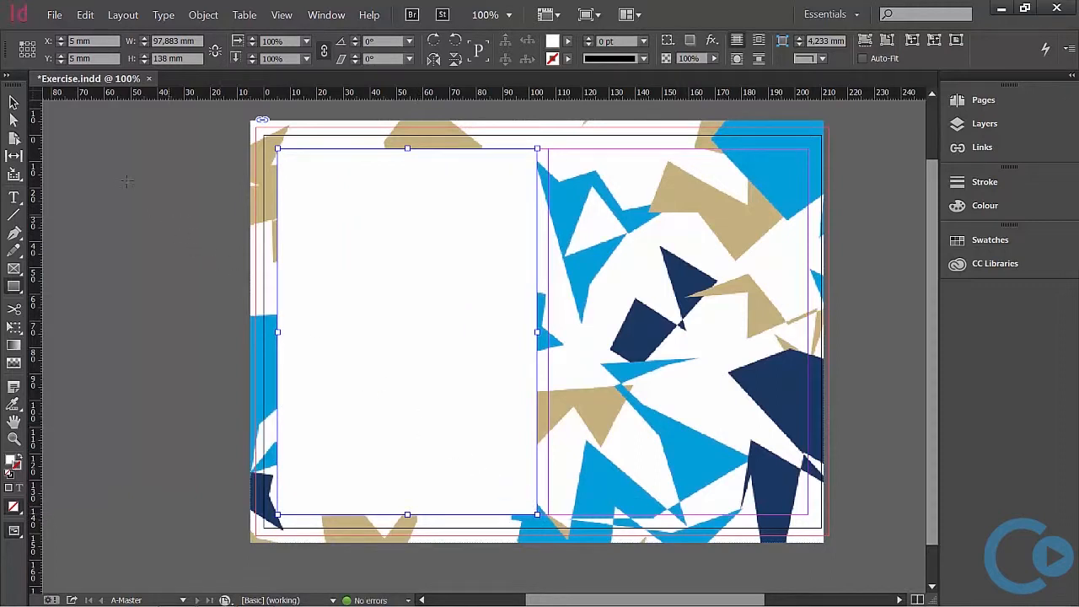
click(15, 103)
click(141, 267)
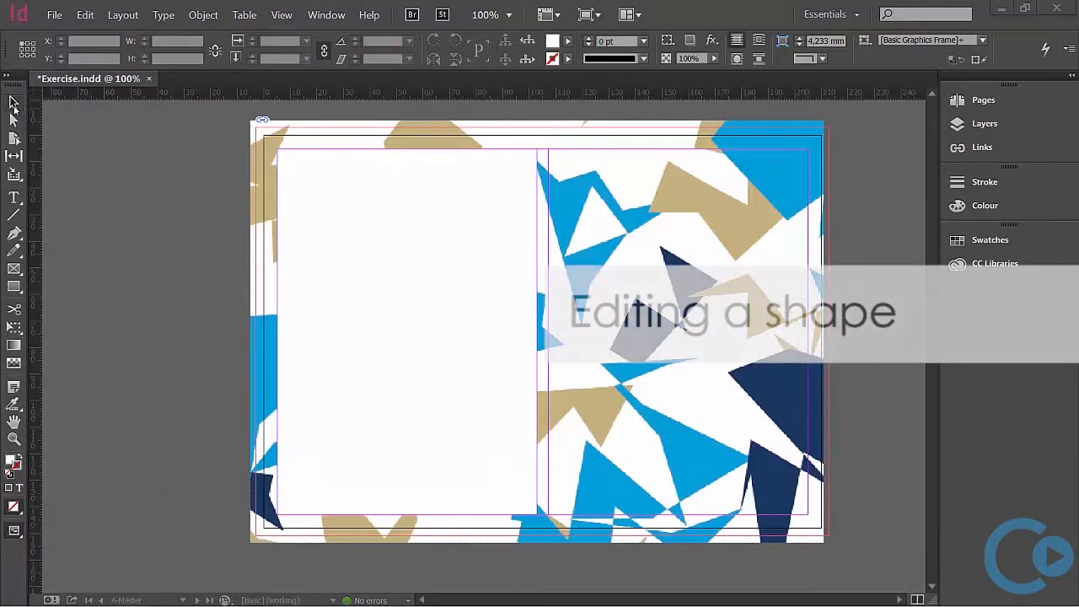
Step: Lower the white box's upper-left corner point to about Y 12.3 mm and curve the top edge with the Convert Direction Point tool
click(283, 157)
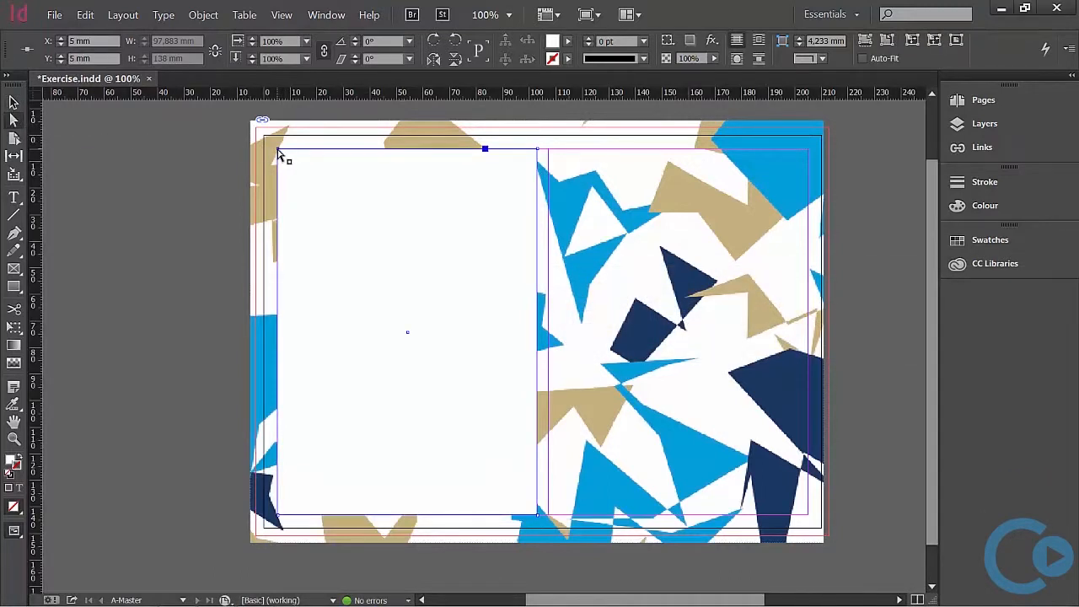
drag(279, 154, 280, 172)
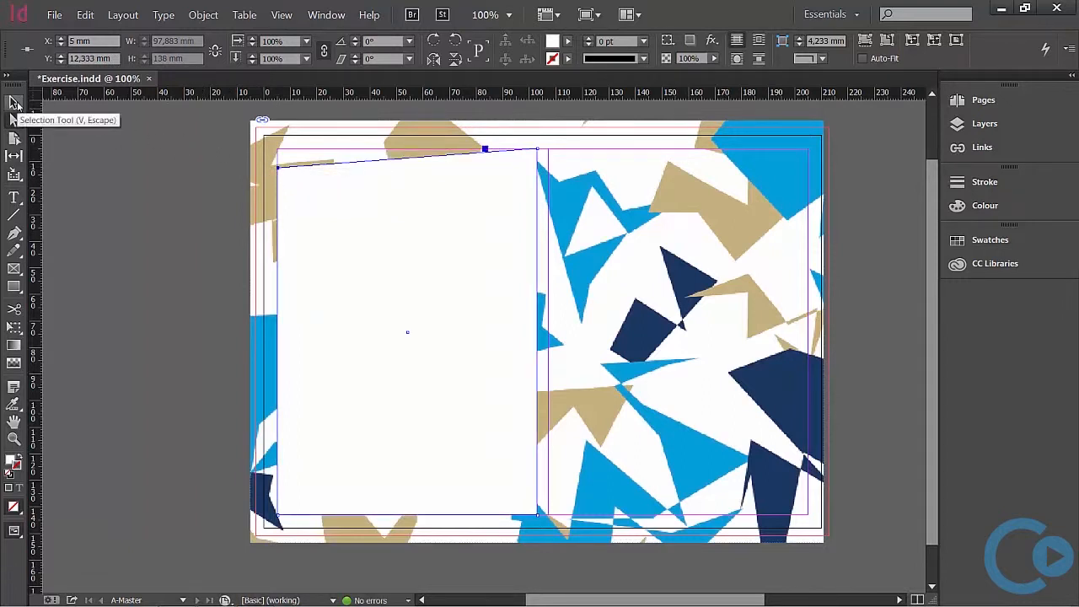
click(16, 237)
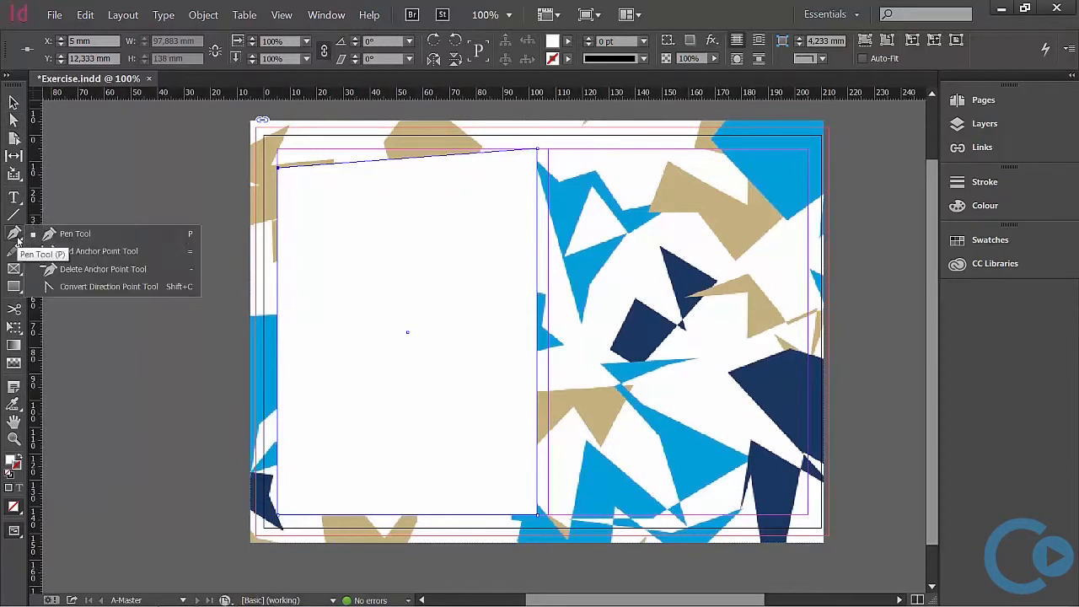
click(77, 288)
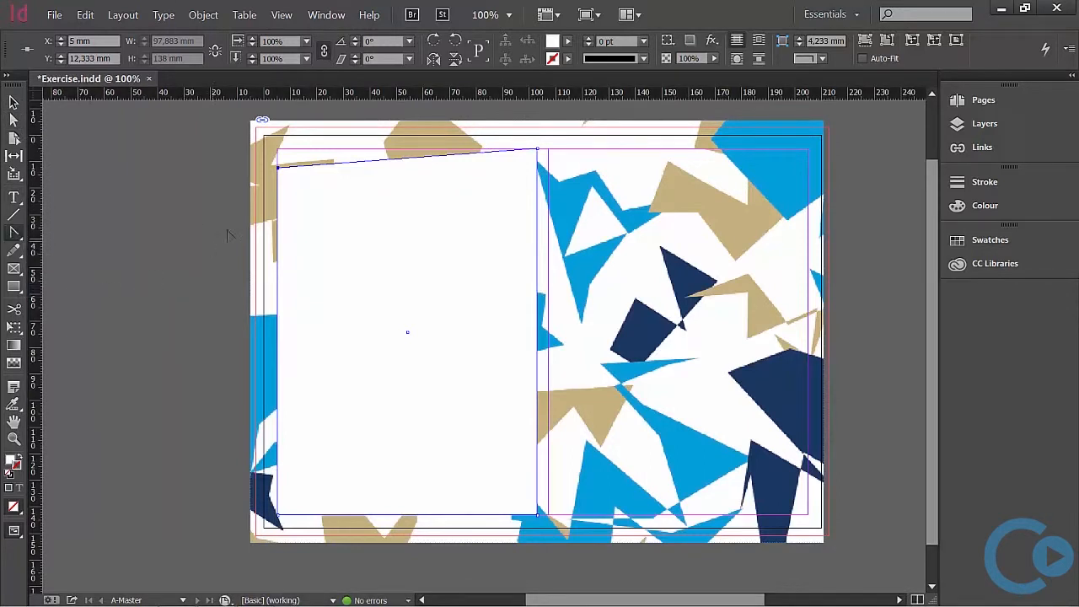
drag(278, 168, 279, 191)
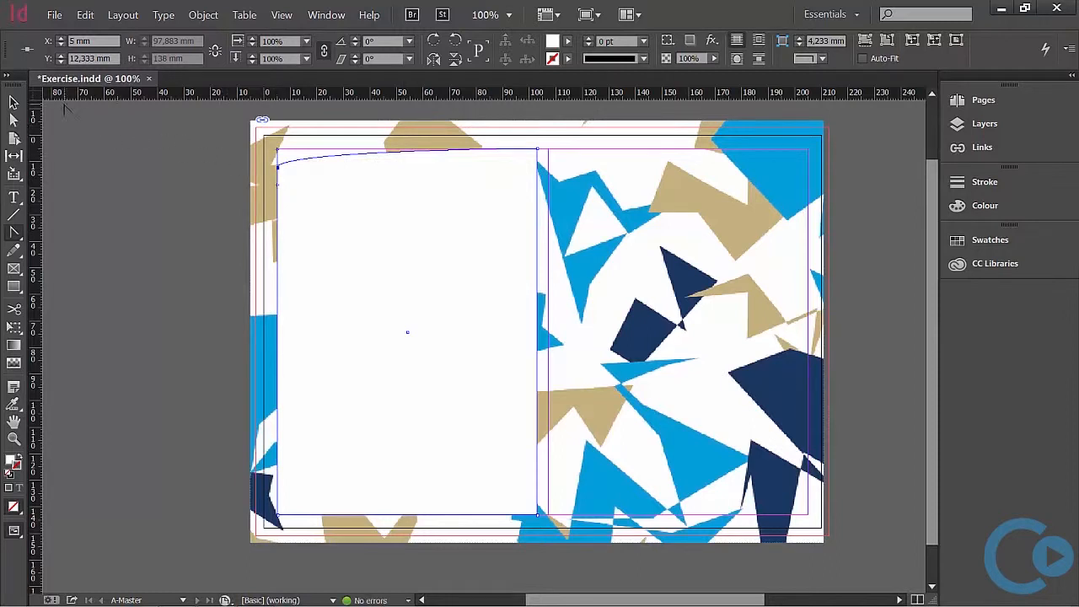
click(14, 102)
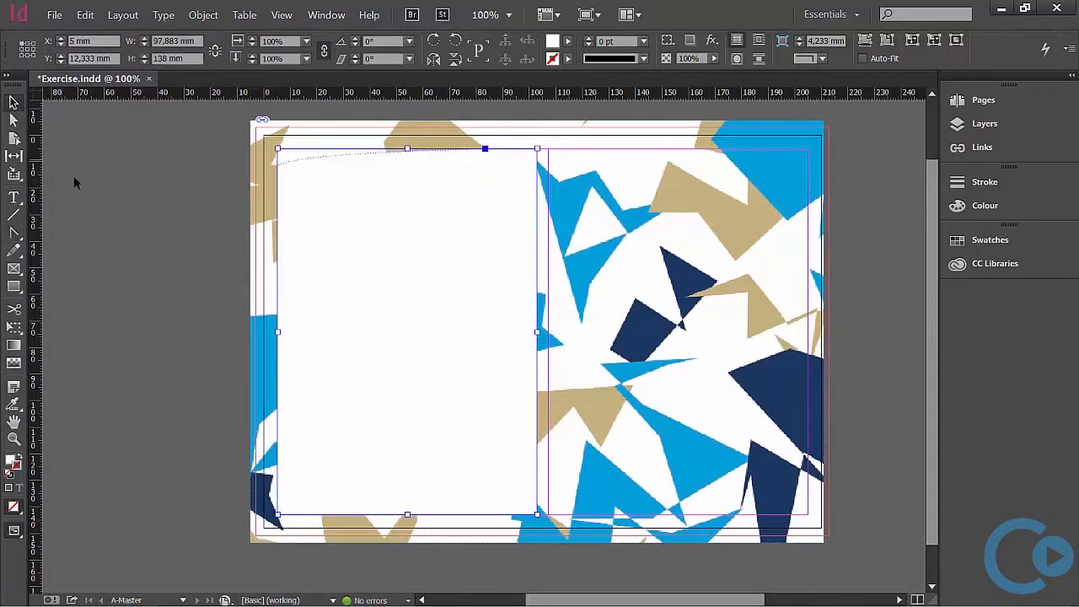
click(141, 221)
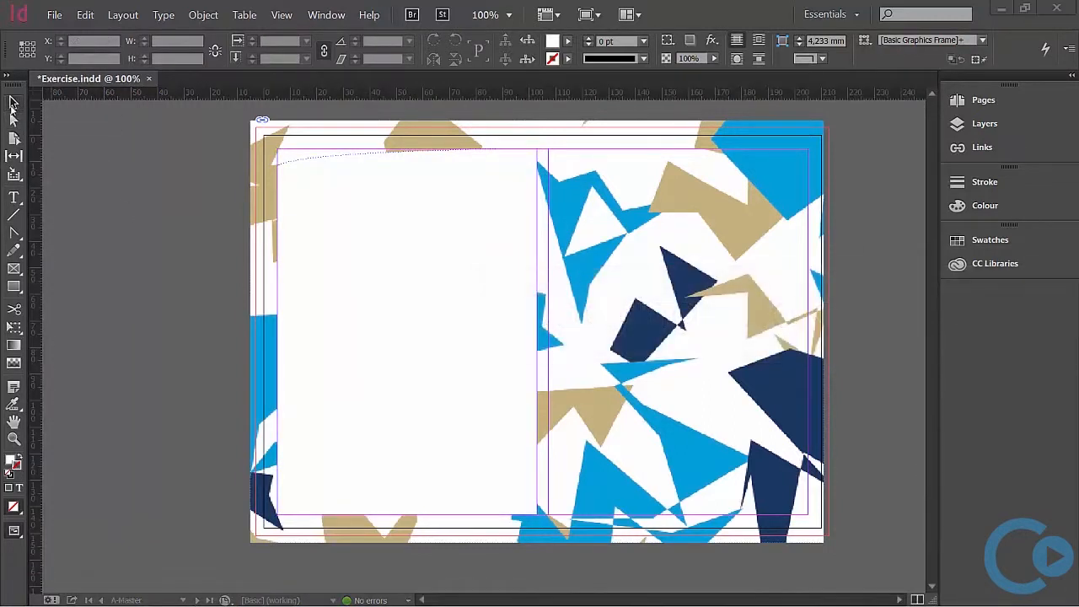
Step: Place a horizontally flipped copy of the curved white box in the right column, at X 205 mm, Y 5 mm
click(328, 216)
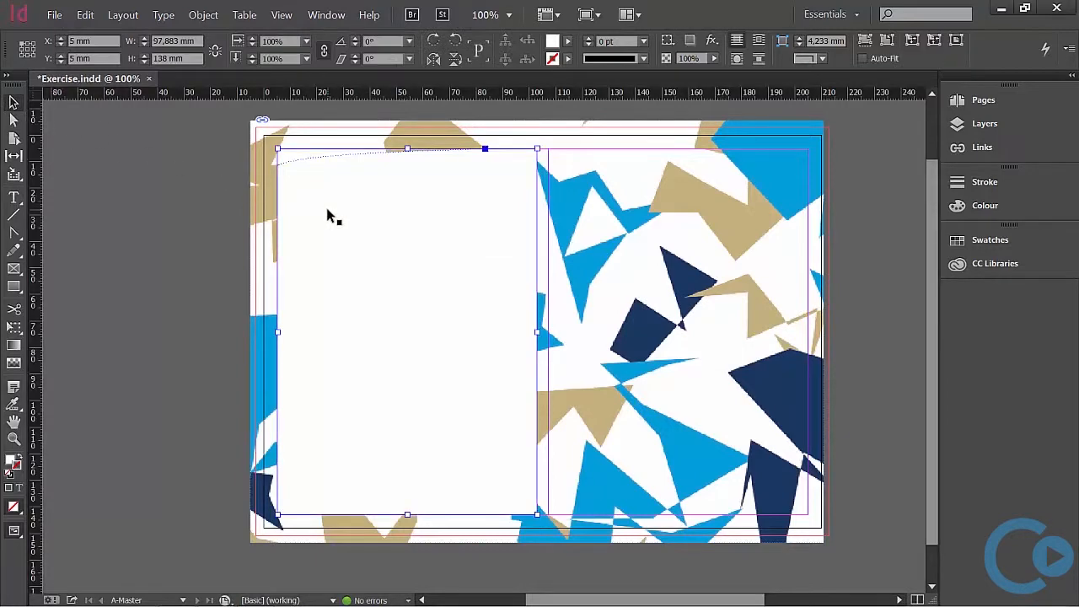
right_click(328, 216)
click(362, 233)
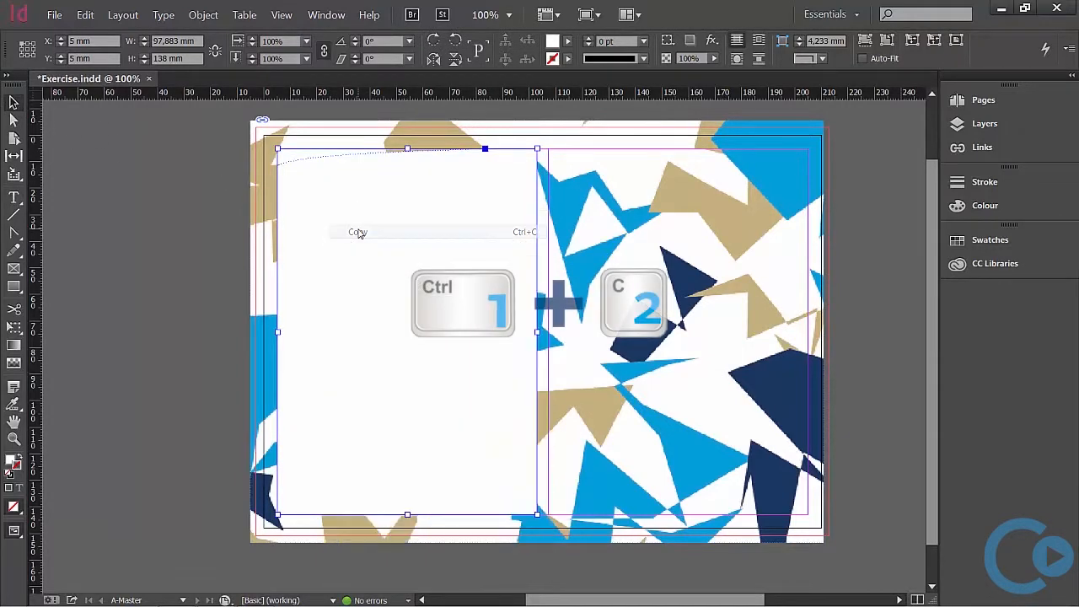
right_click(568, 222)
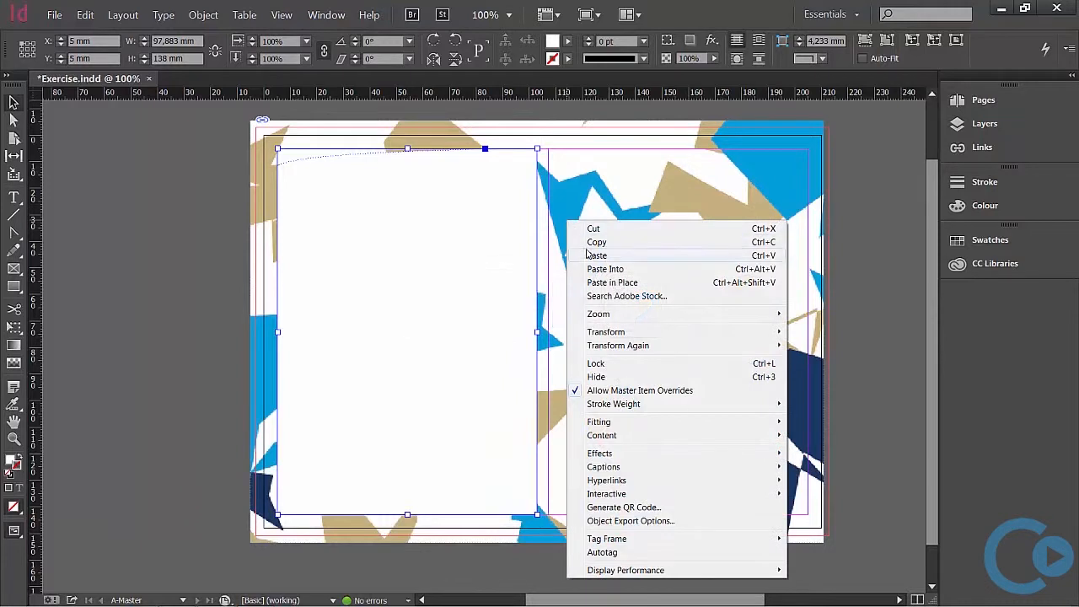
click(596, 255)
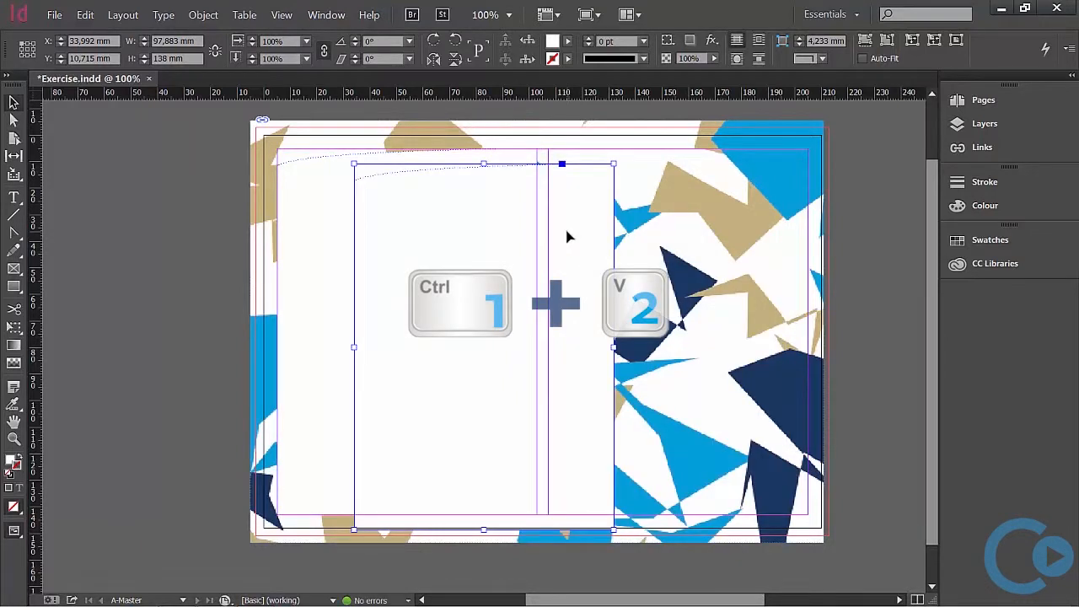
click(434, 58)
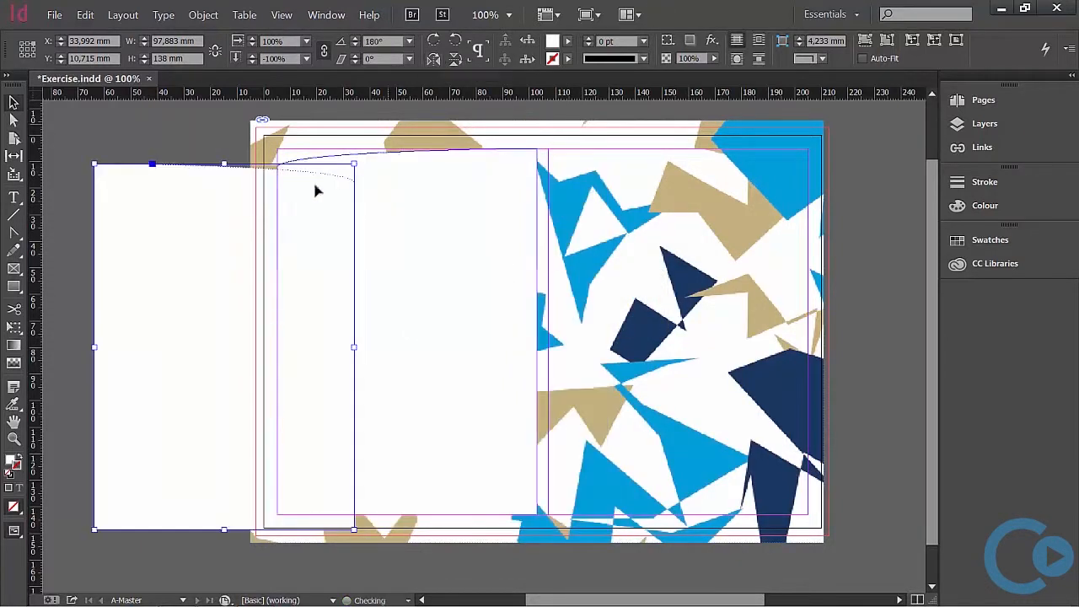
drag(244, 244, 700, 234)
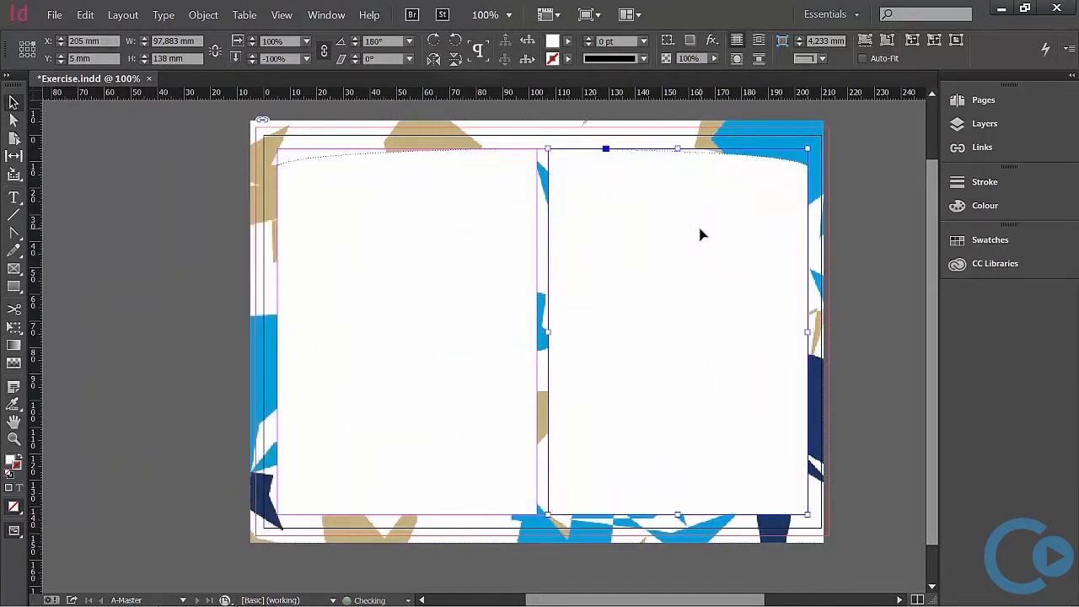
Step: Lock the Elements layer
click(985, 124)
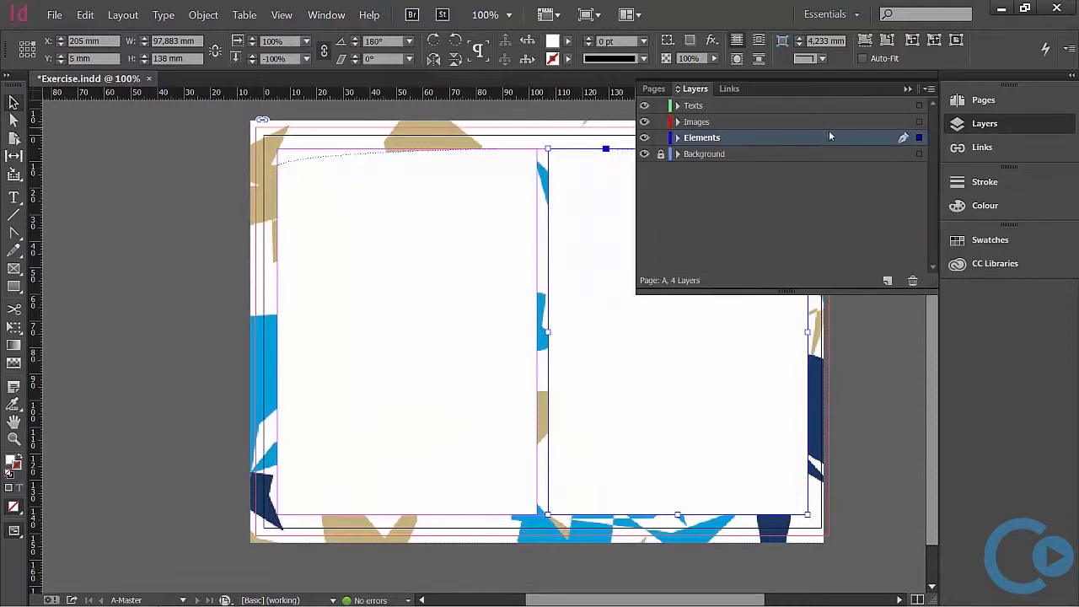
click(662, 137)
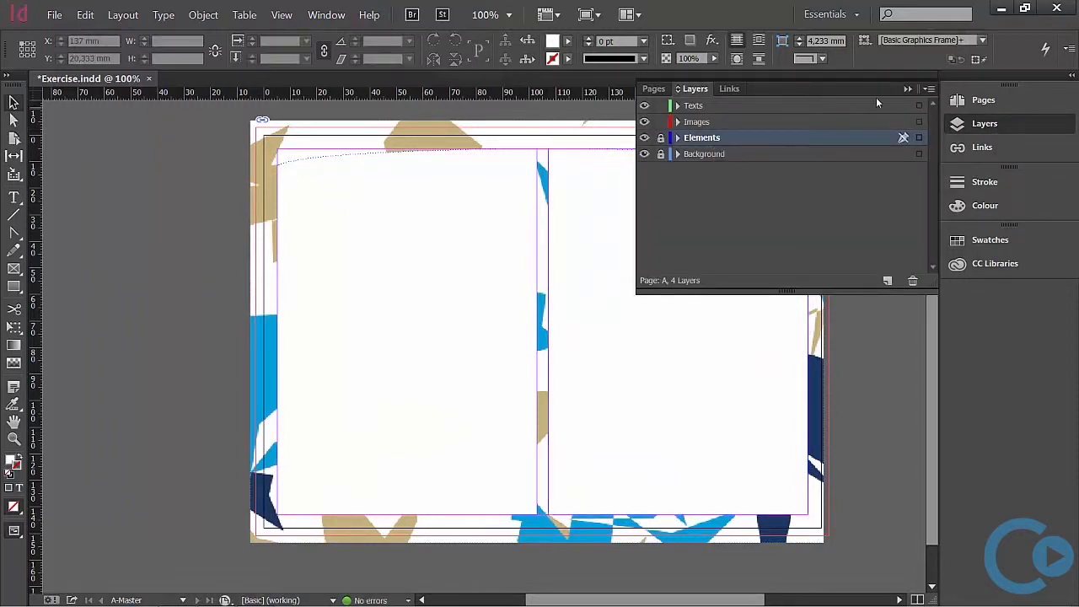
click(907, 90)
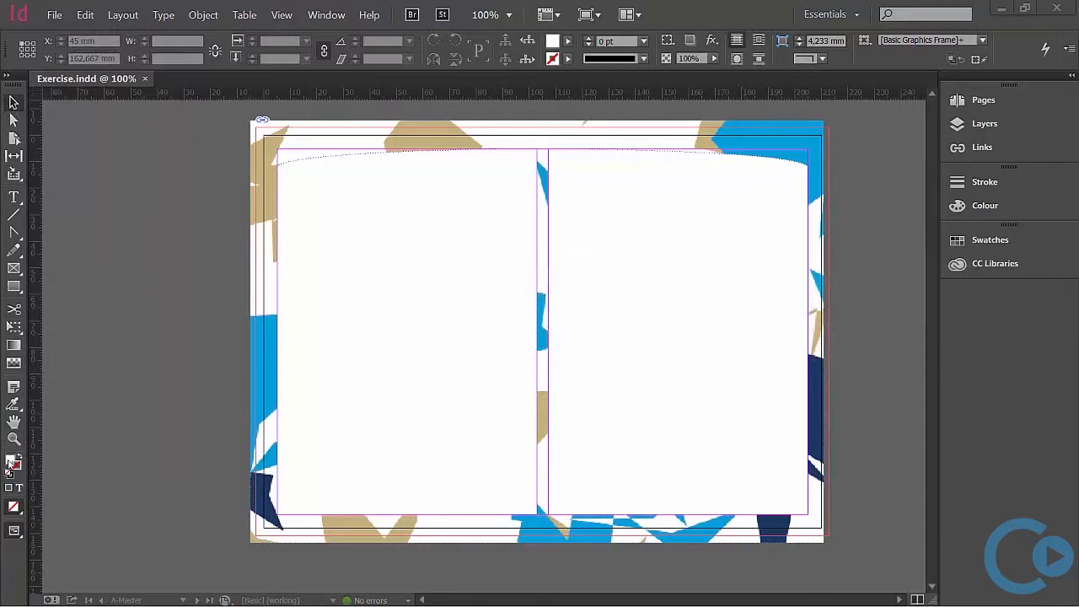
Step: Mix a fill colour of C 82, M 43, Y 67, K 45 and add it as a CMYK swatch
double_click(11, 463)
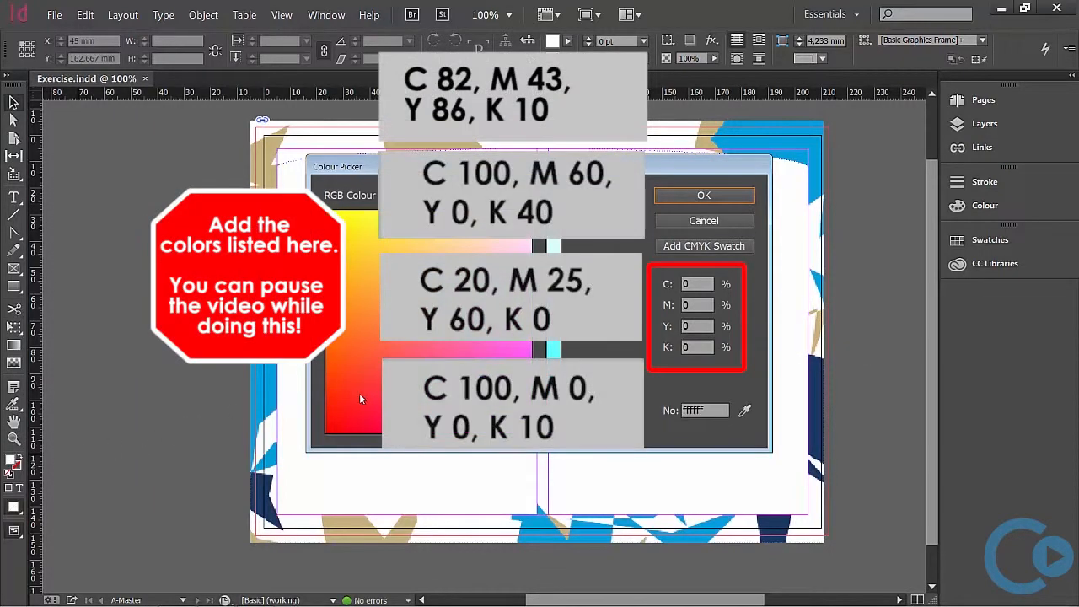
click(359, 393)
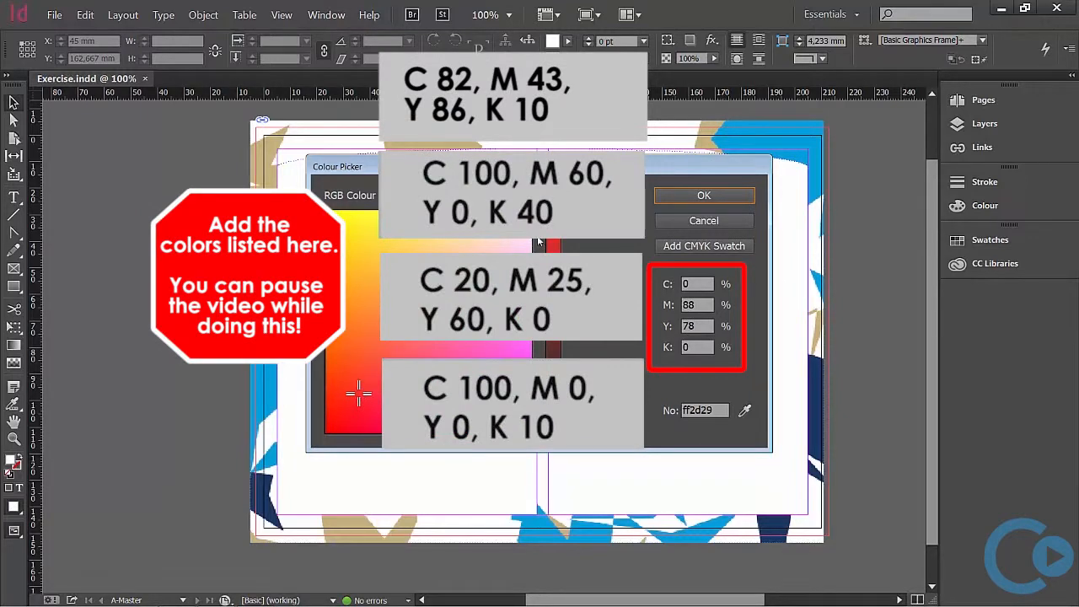
drag(570, 218, 571, 283)
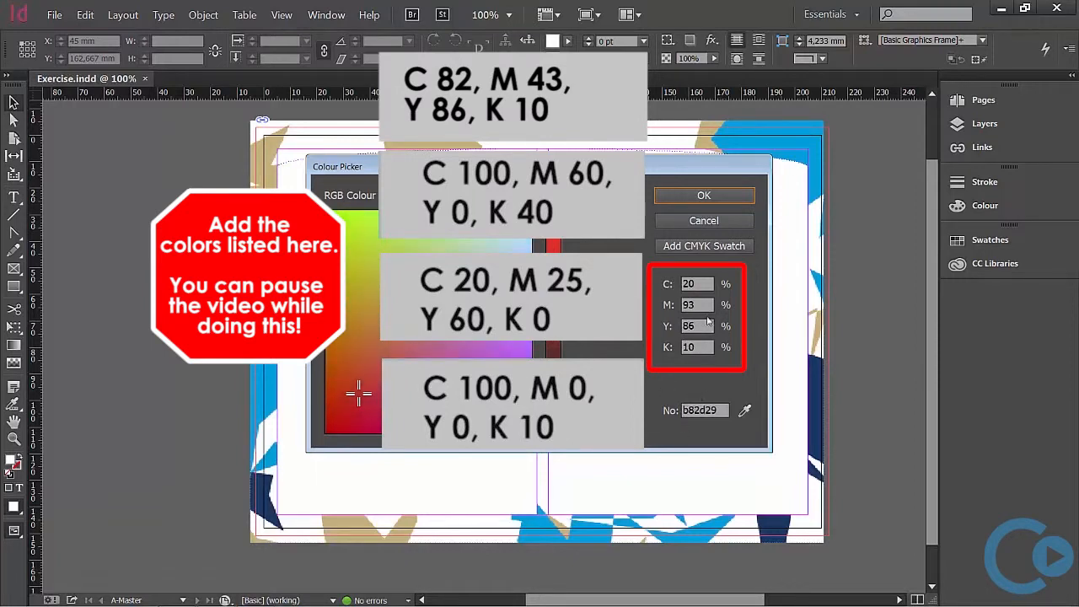
double_click(687, 284)
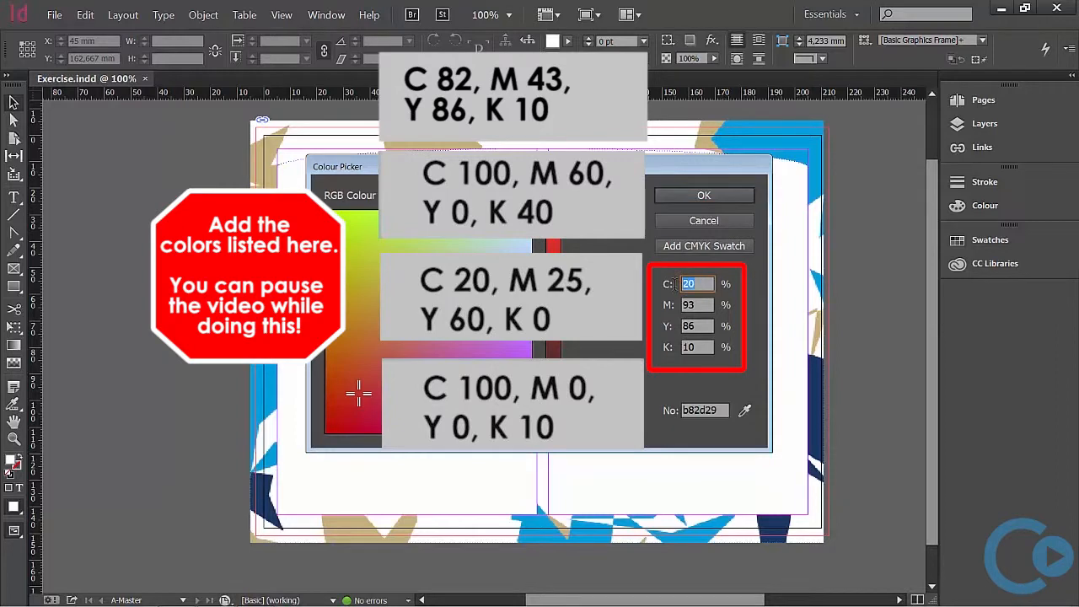
text(82)
key(Tab)
text(43)
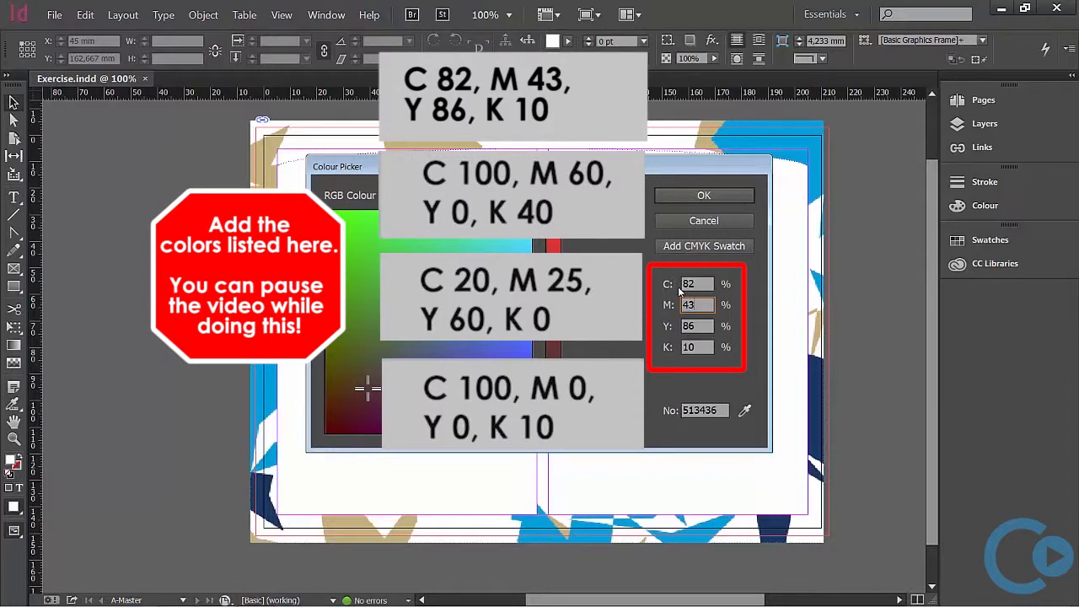
key(Tab)
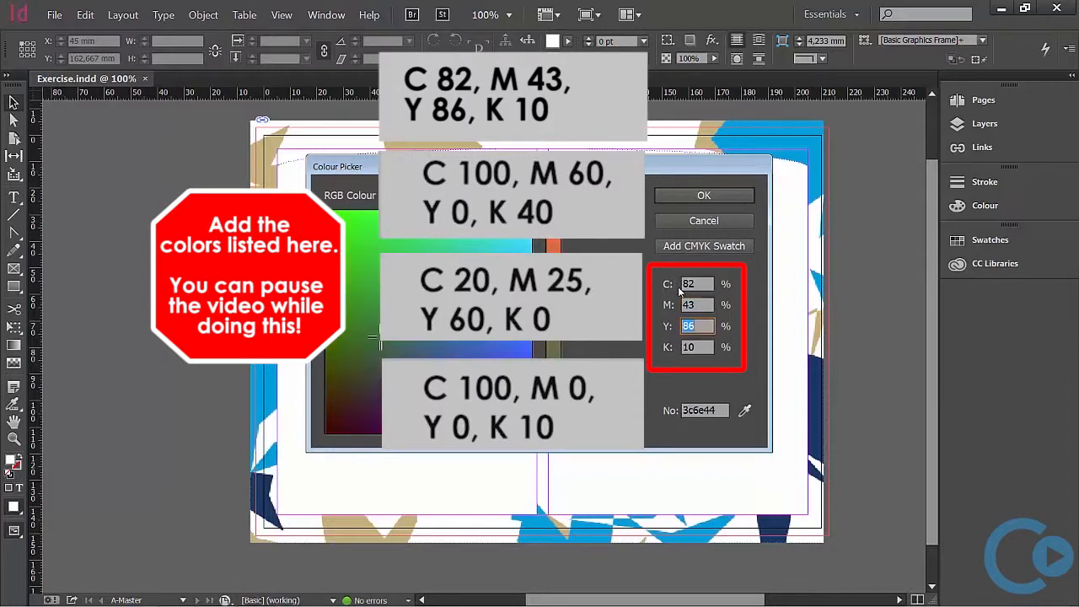
text(67)
key(Tab)
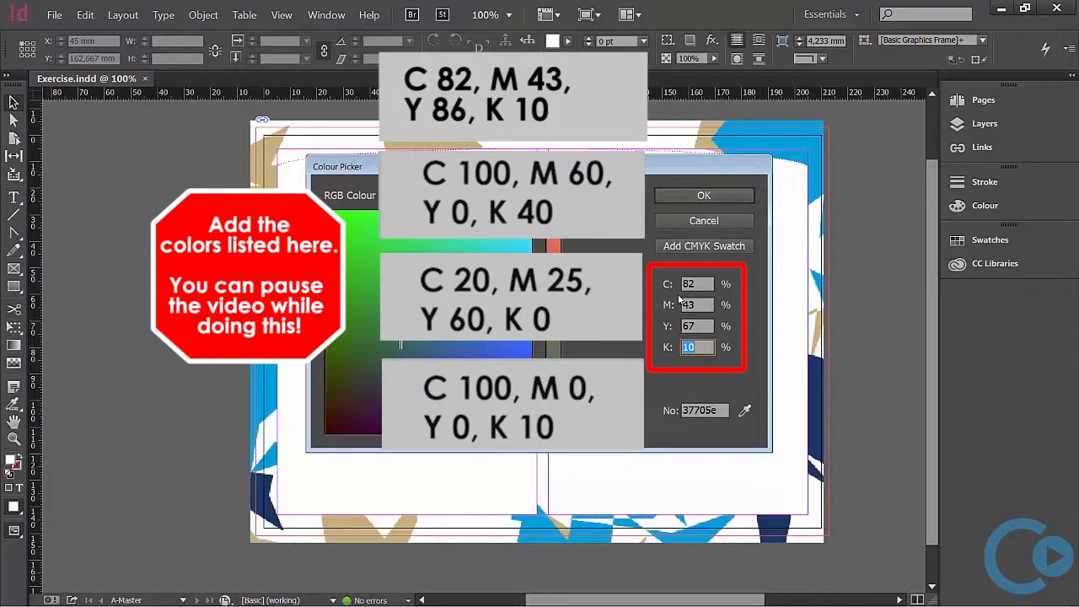
text(45)
click(708, 326)
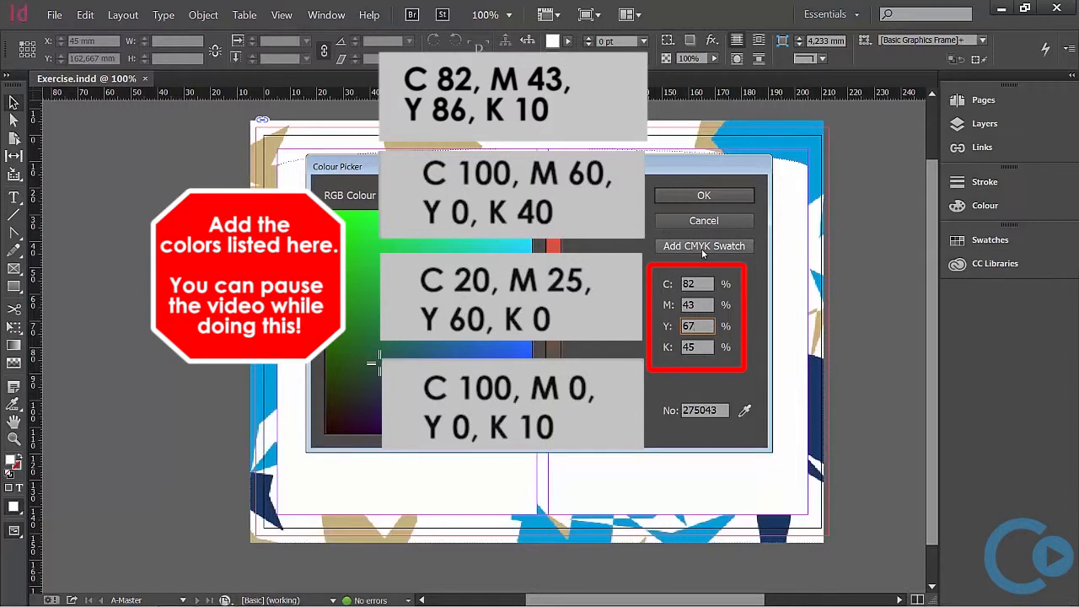
click(703, 246)
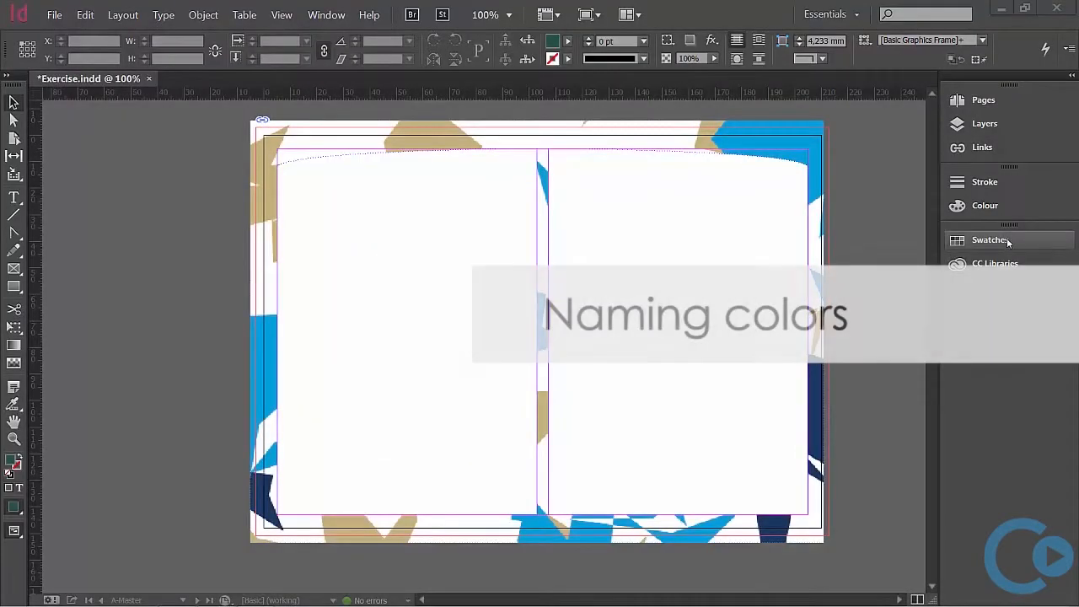
Step: Rename the C=82 M=43 Y=67 K=45 swatch as Turquoise instead of naming it with its colour value
click(1006, 241)
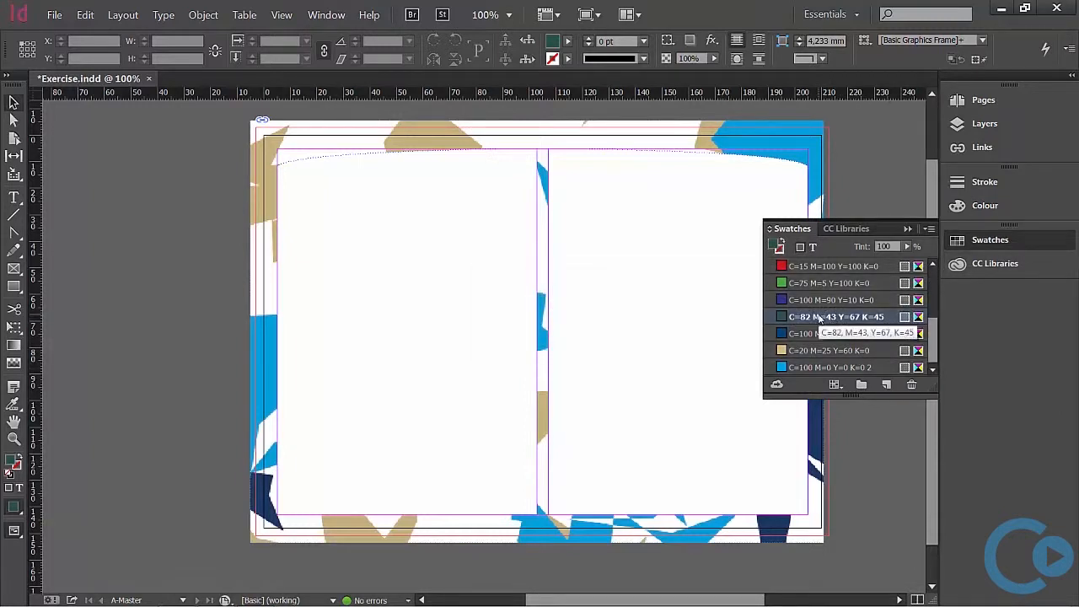
double_click(819, 318)
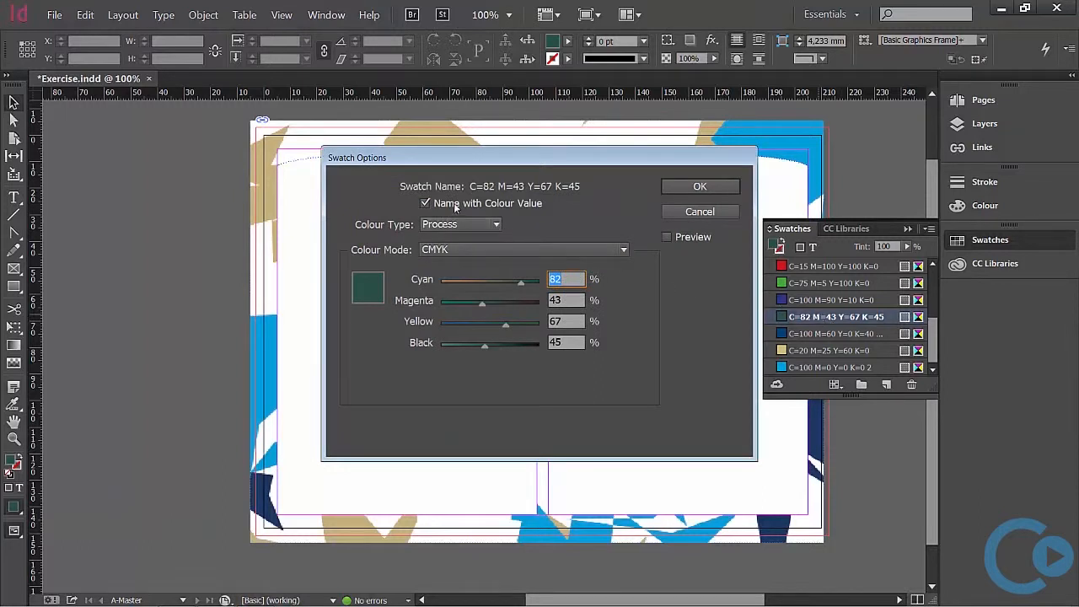
click(425, 203)
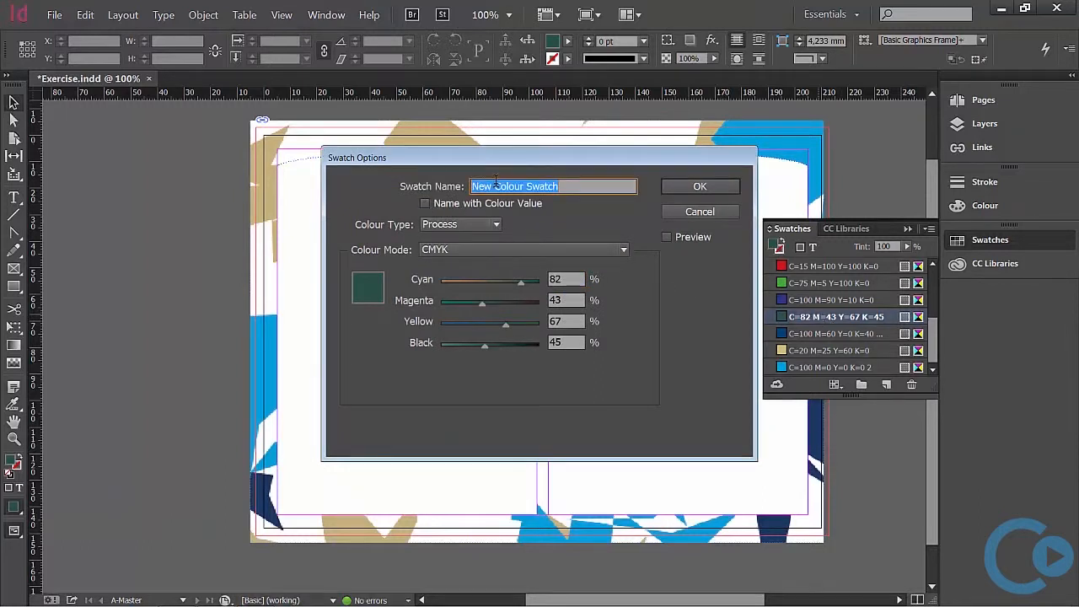
text(Turquoise)
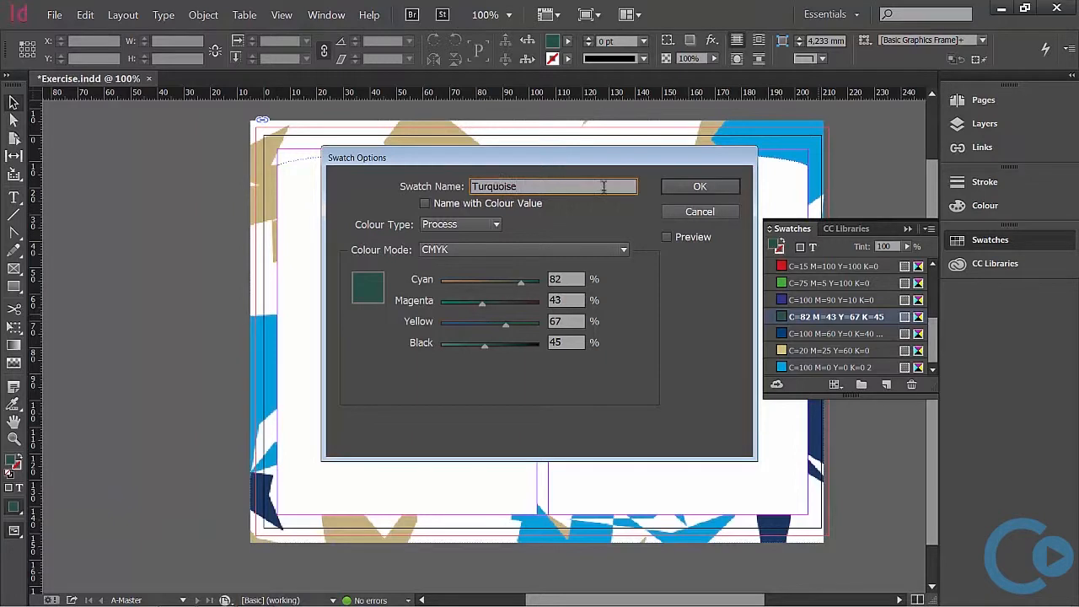
click(700, 186)
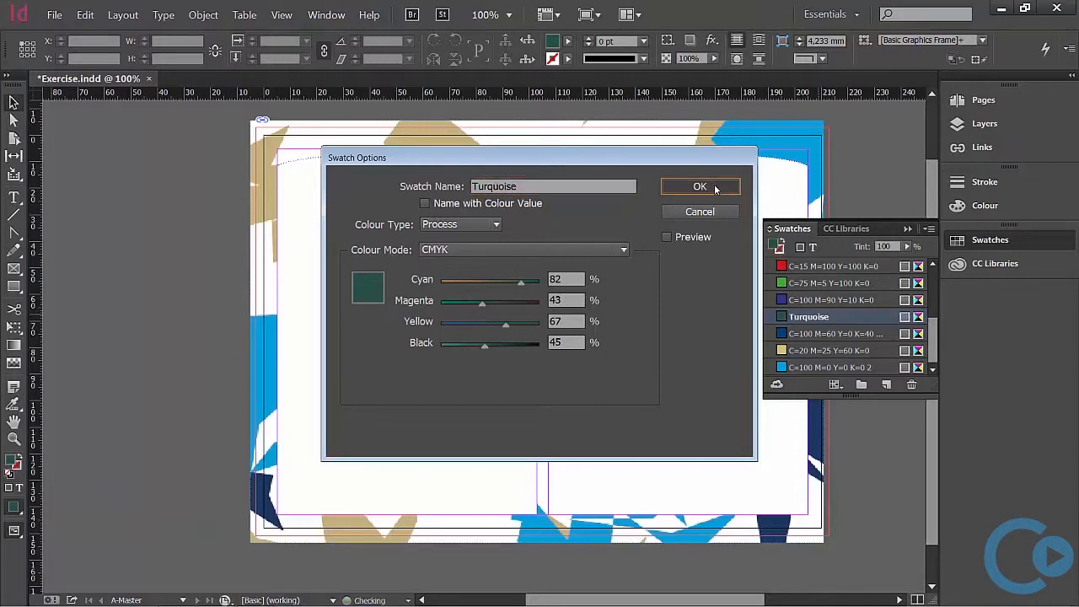
Step: Rename the C=100 M=60 Y=0 K=40 copy swatch as Dark Blue
double_click(793, 334)
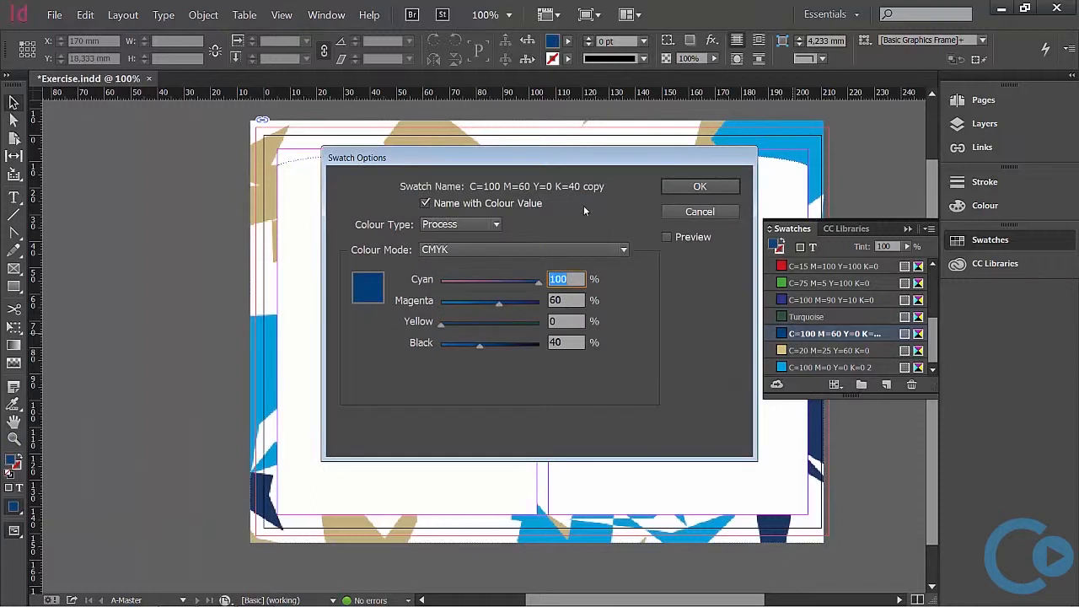
click(426, 203)
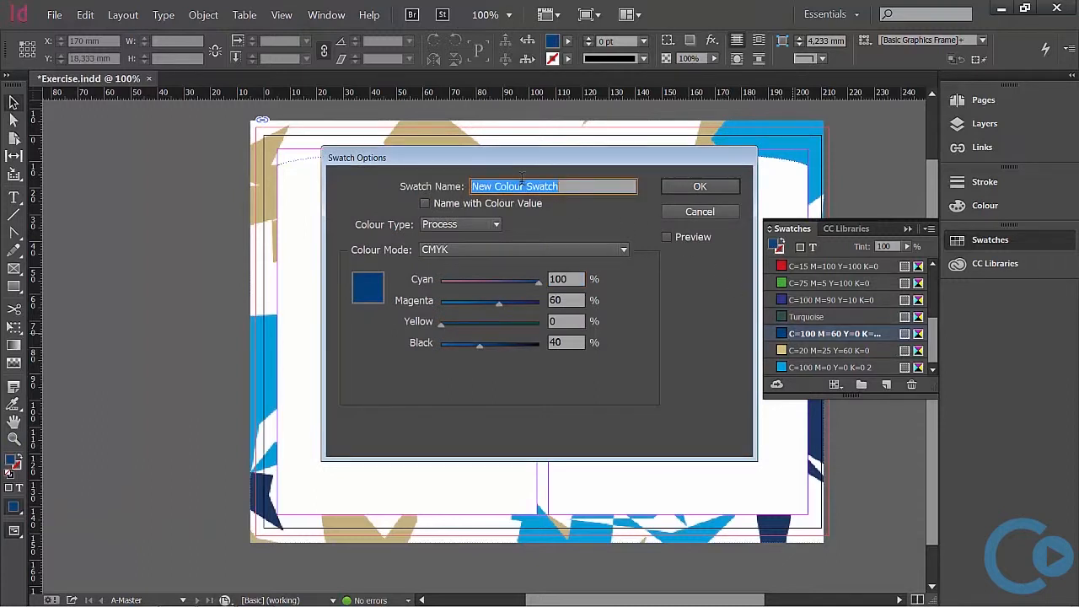
text(Dark Blue)
click(699, 186)
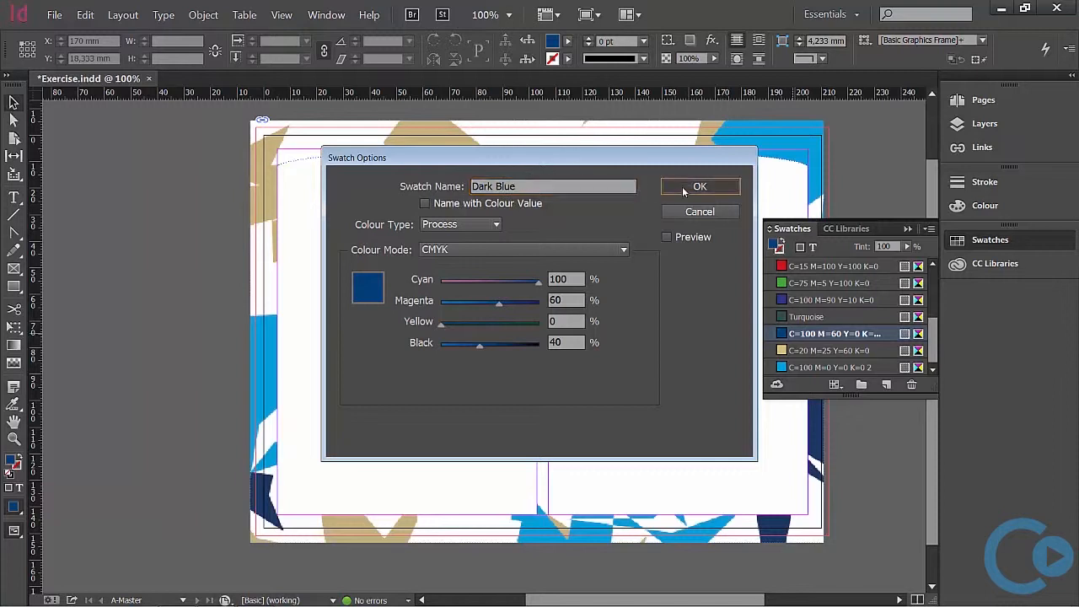
Step: Rename the C=20 M=25 Y=60 K=0 swatch as Beige
double_click(790, 349)
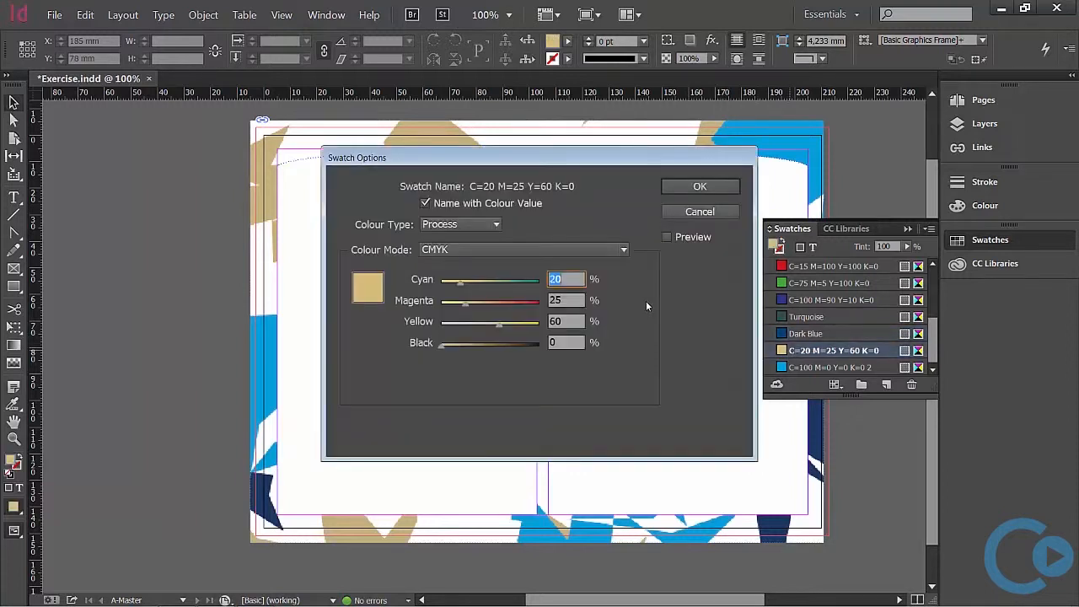
click(425, 204)
text(Beige)
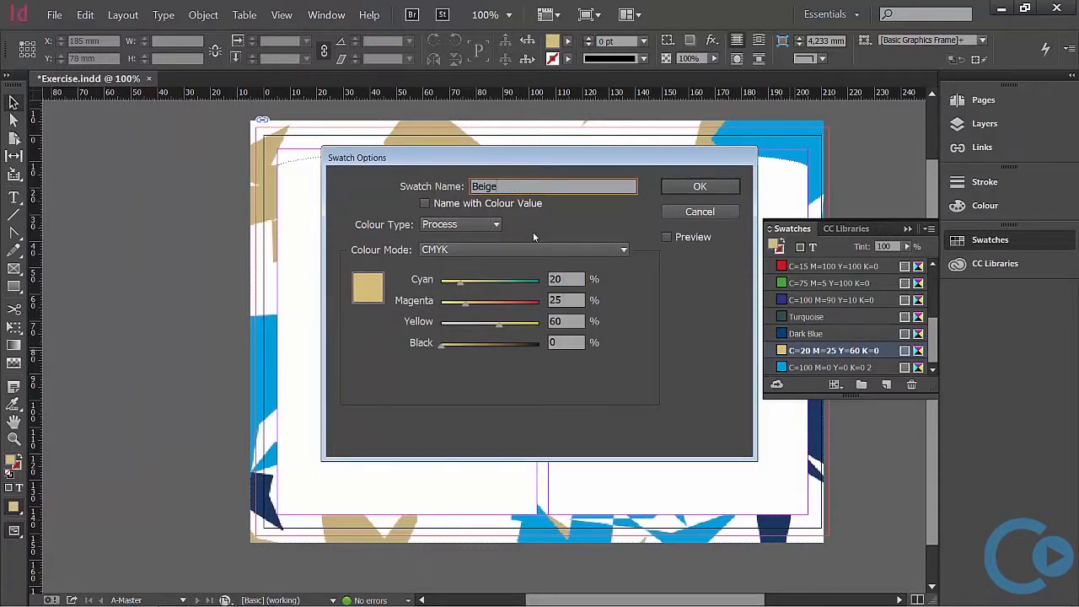
click(700, 186)
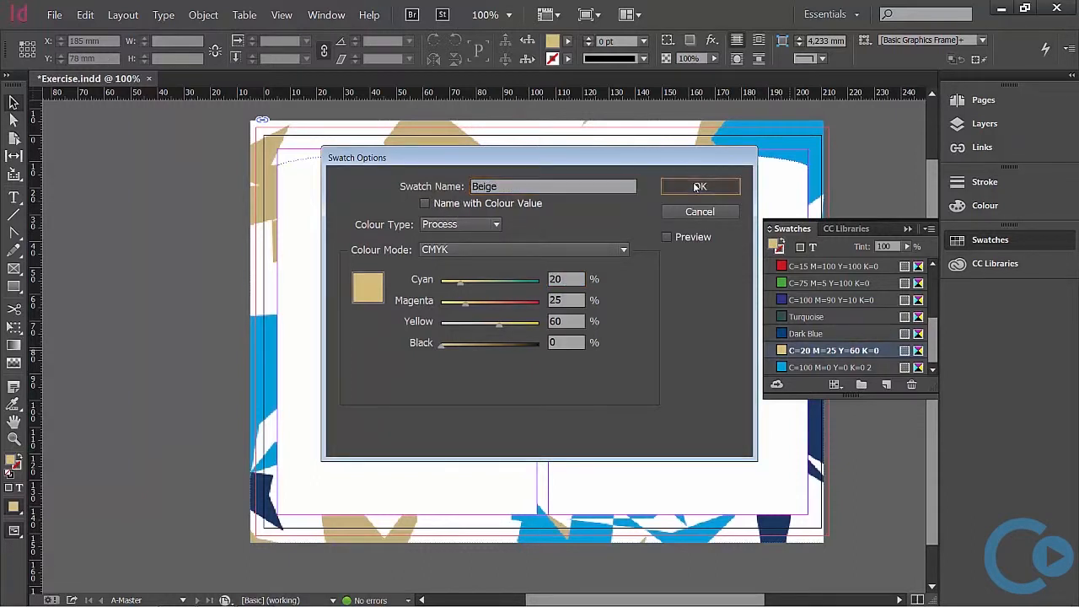
Step: Rename the C=100 M=0 Y=0 K=0 2 swatch as Blue
double_click(851, 368)
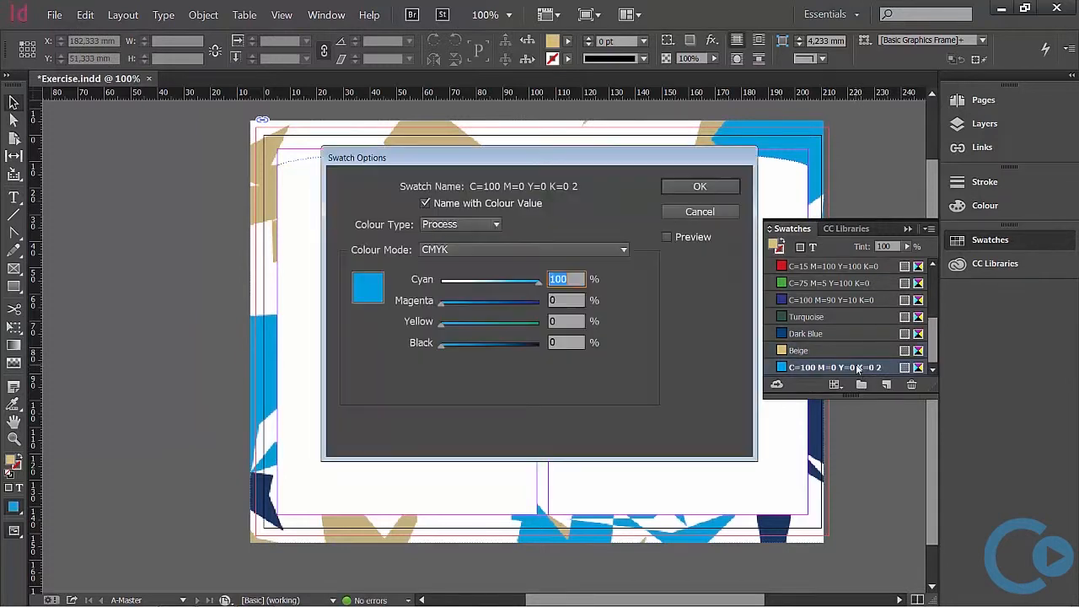
click(426, 204)
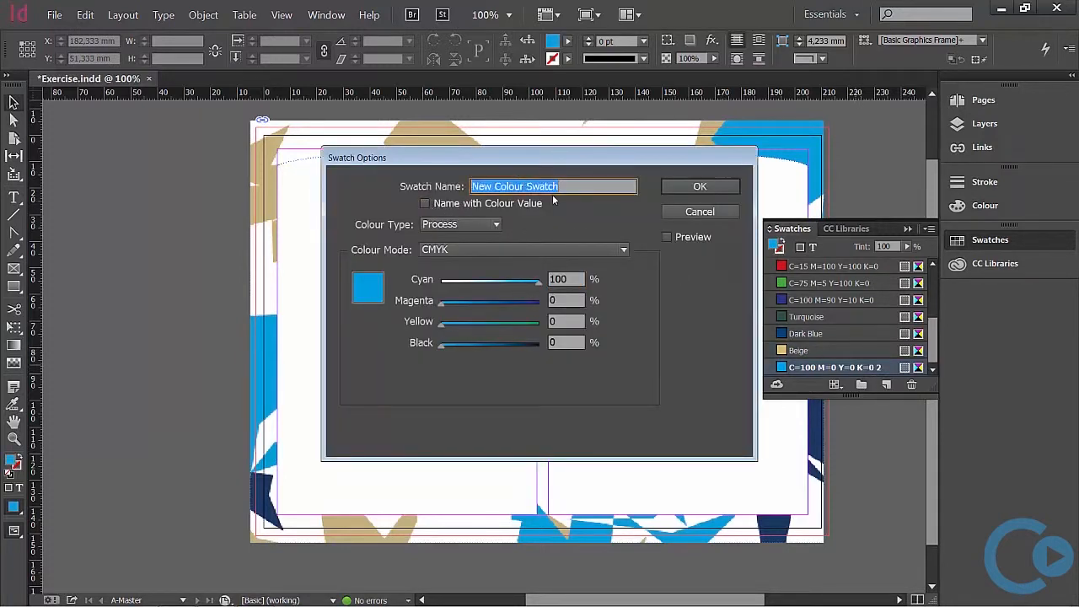
text(Blue)
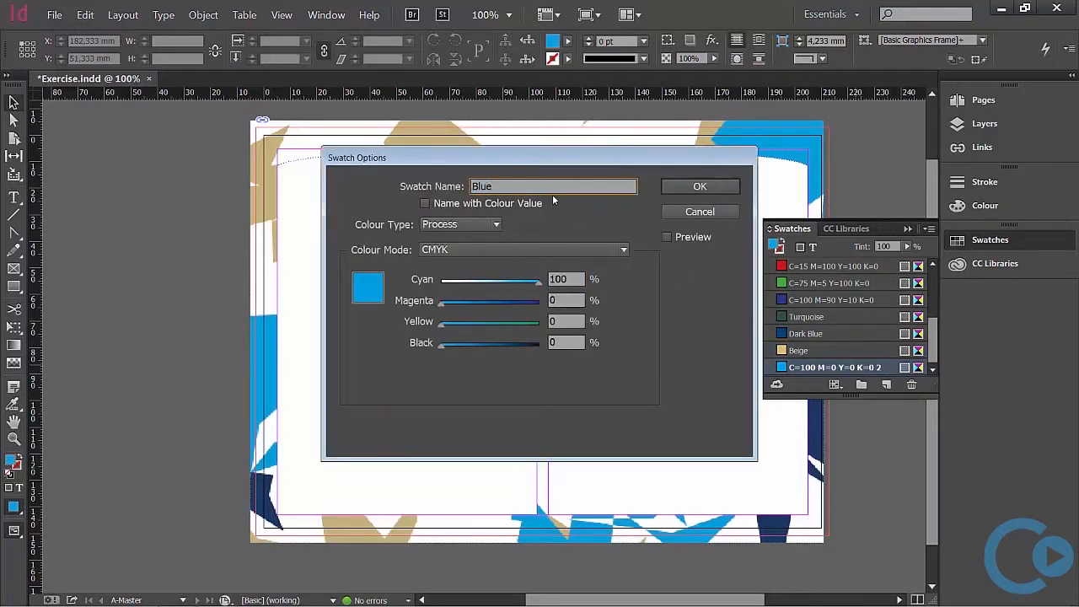
key(Return)
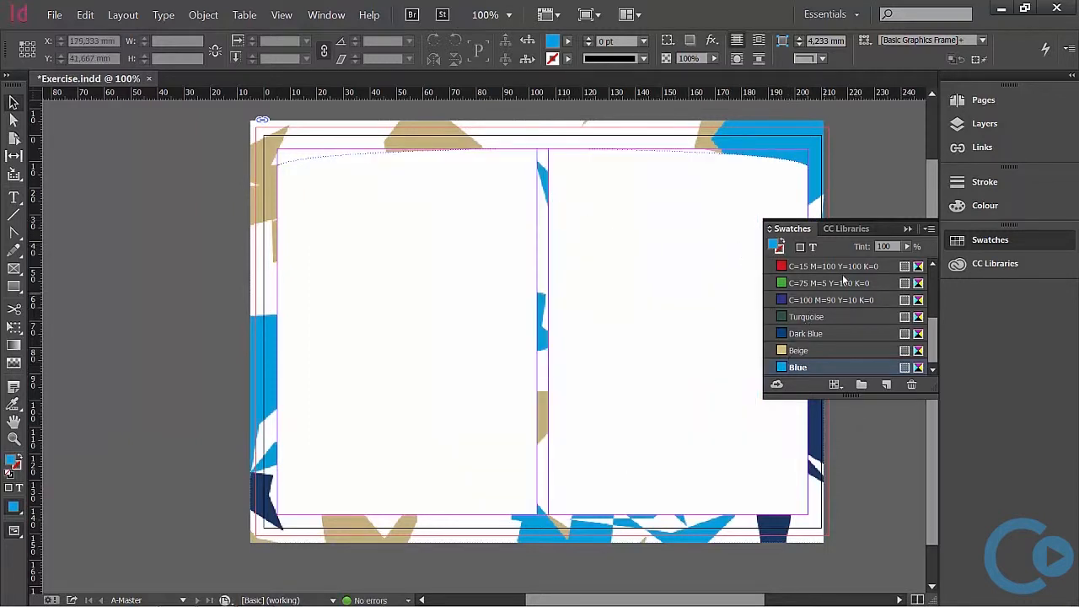
click(908, 228)
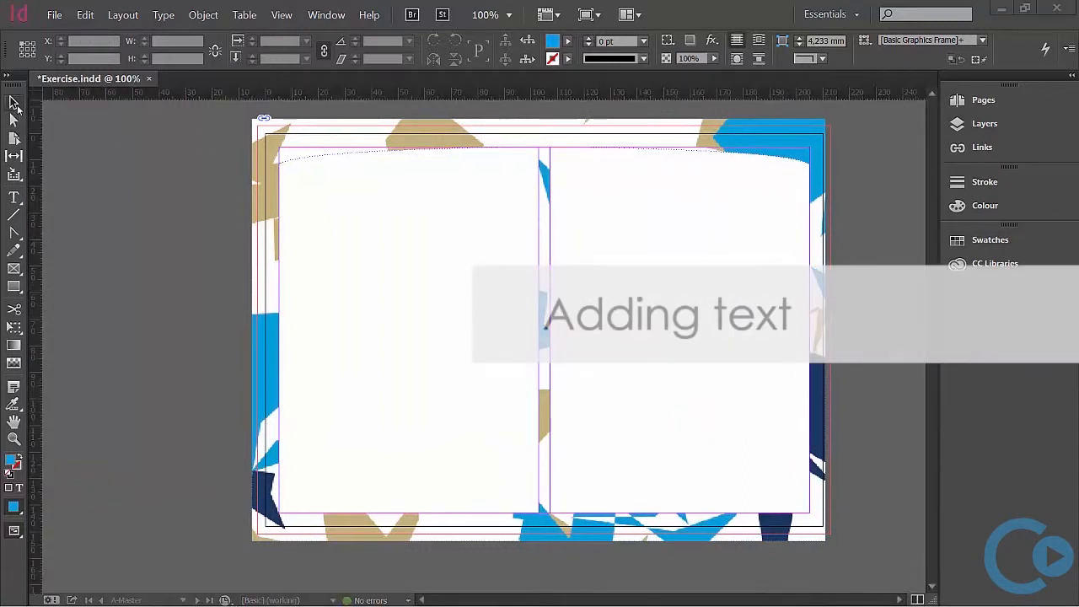
Step: On the Texts layer, draw a text frame across the upper part of the left column containing "Lorem Ipsum"
click(971, 125)
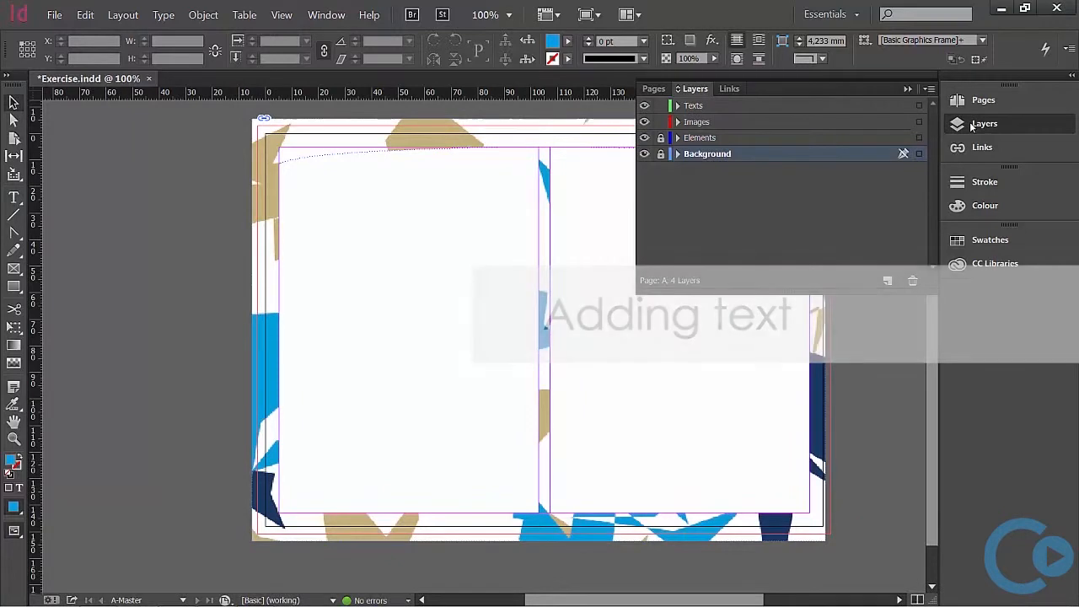
click(719, 105)
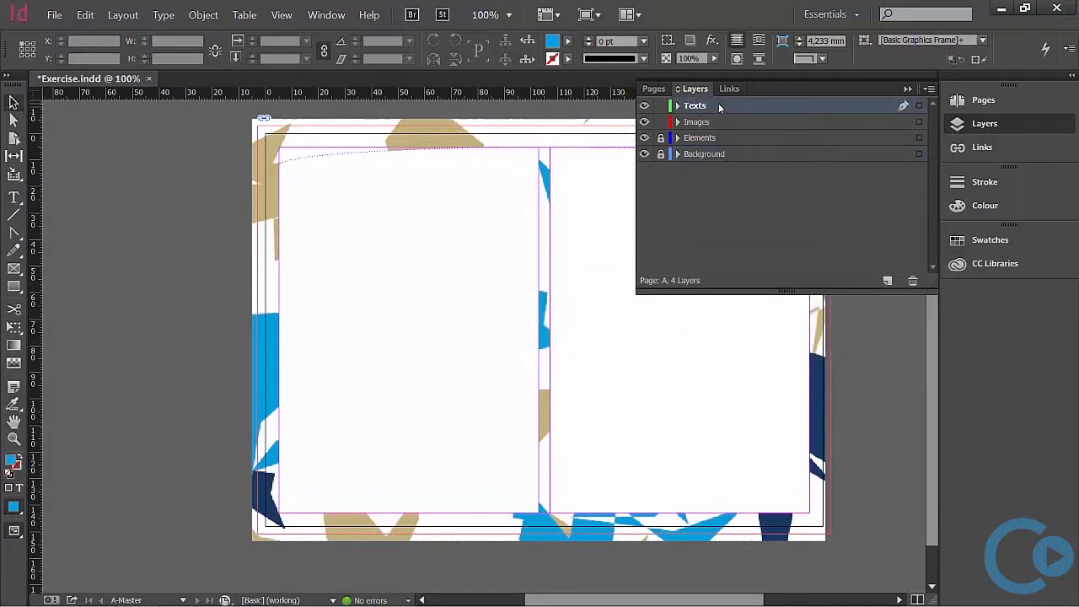
click(906, 89)
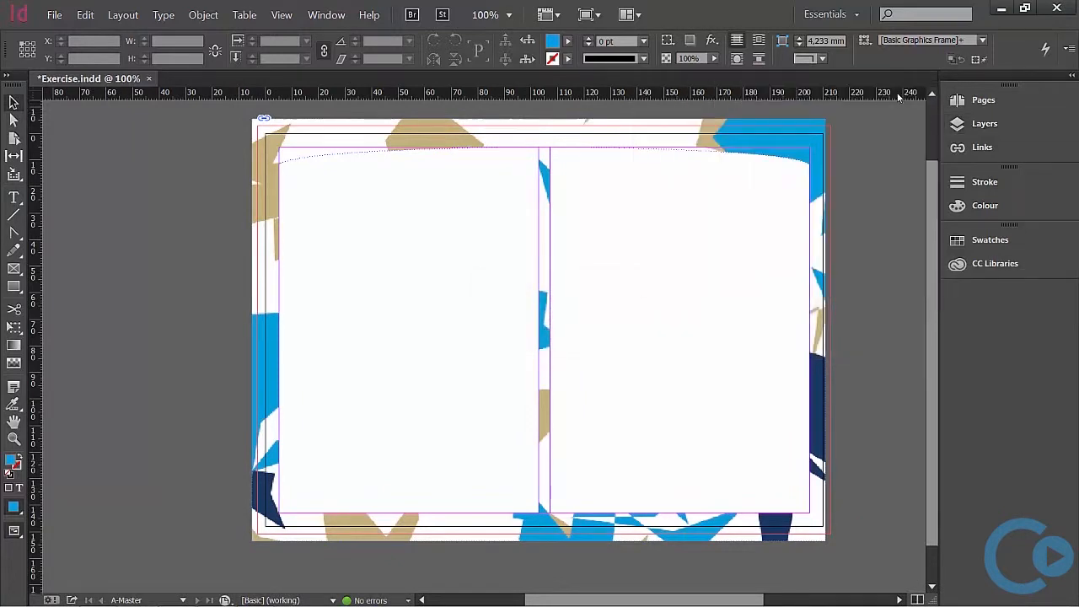
click(15, 197)
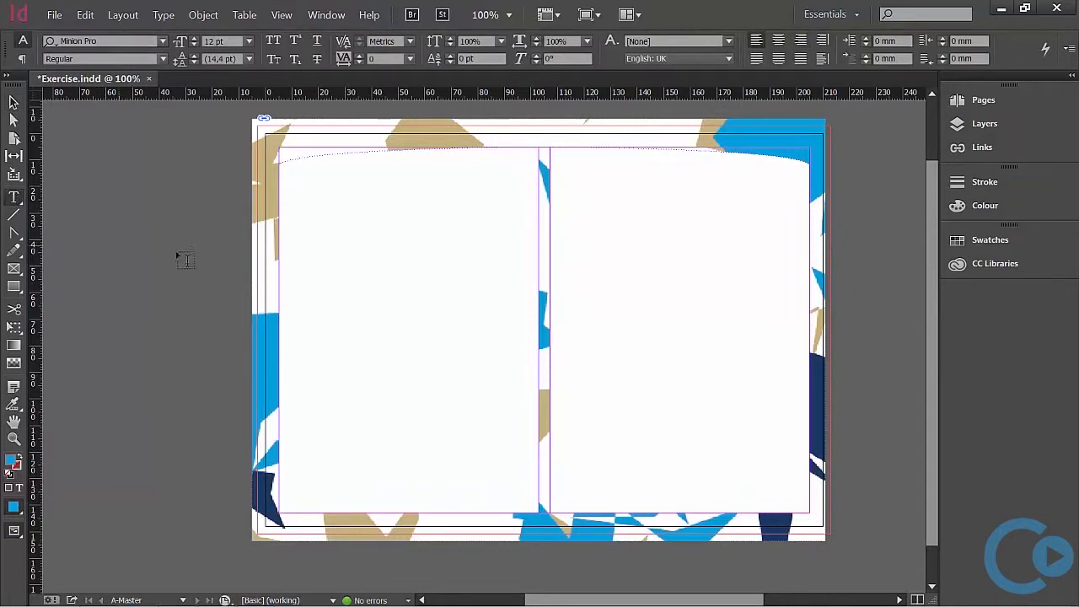
drag(280, 210, 540, 269)
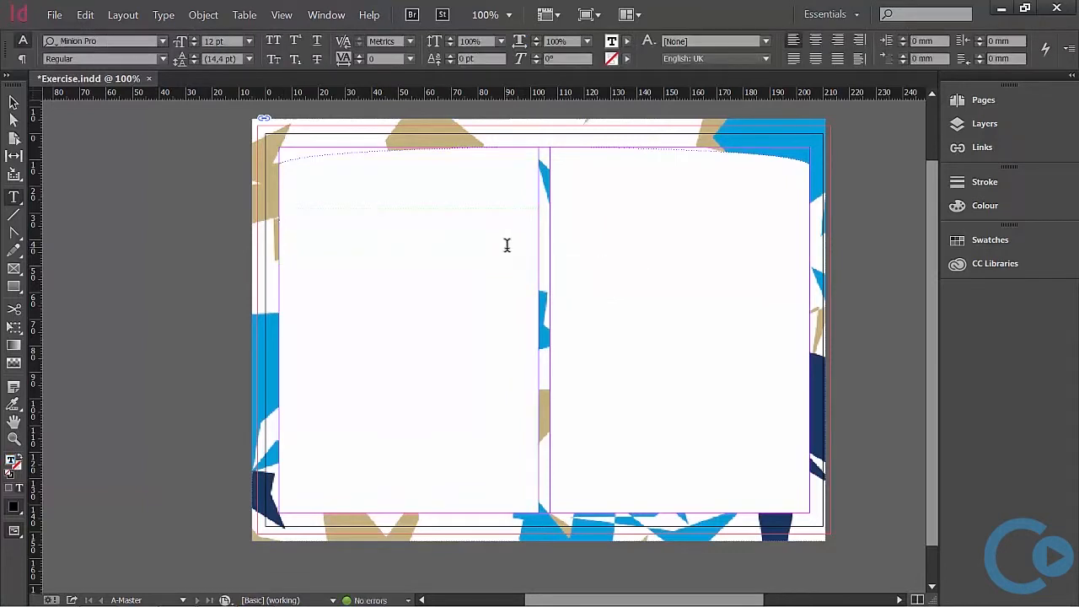
text(Lorem Ipsum)
Step: Format all of the Lorem Ipsum title in Century Gothic Regular at 36 pt
key(ctrl+a)
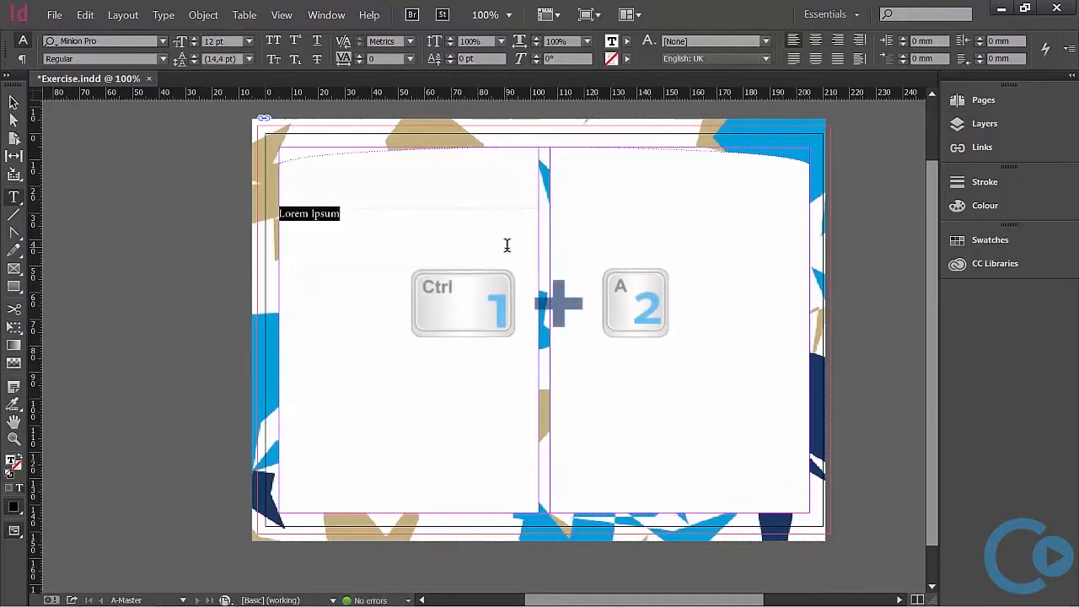
click(163, 41)
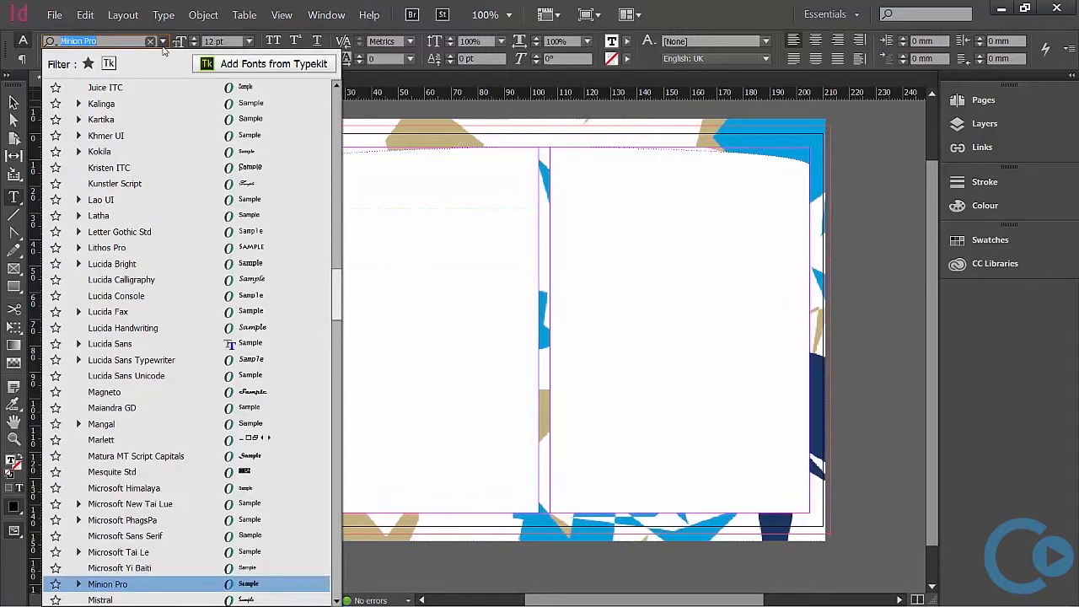
text(cen)
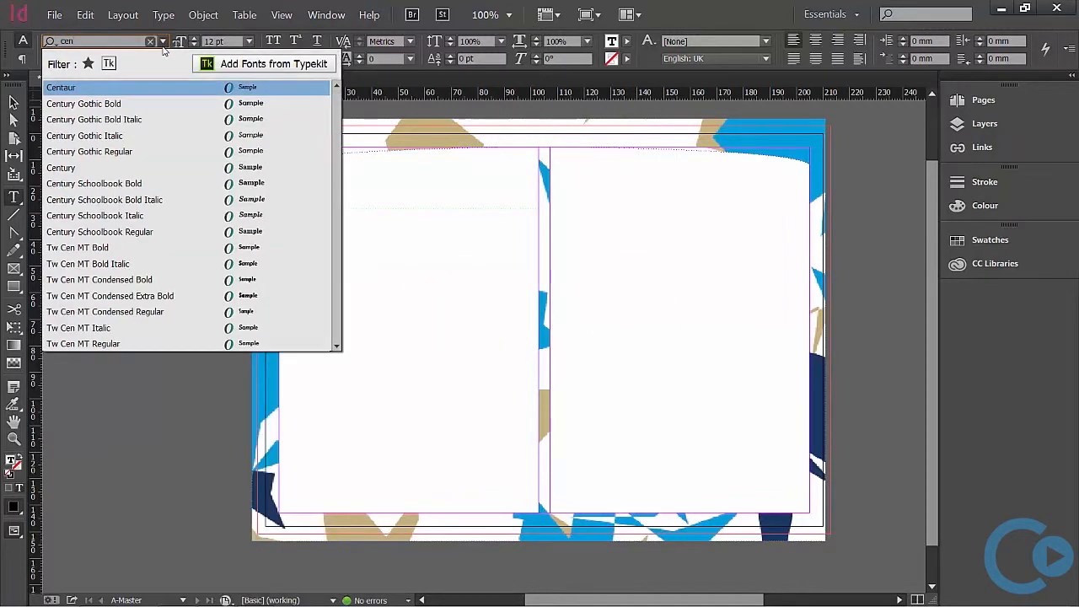
click(142, 151)
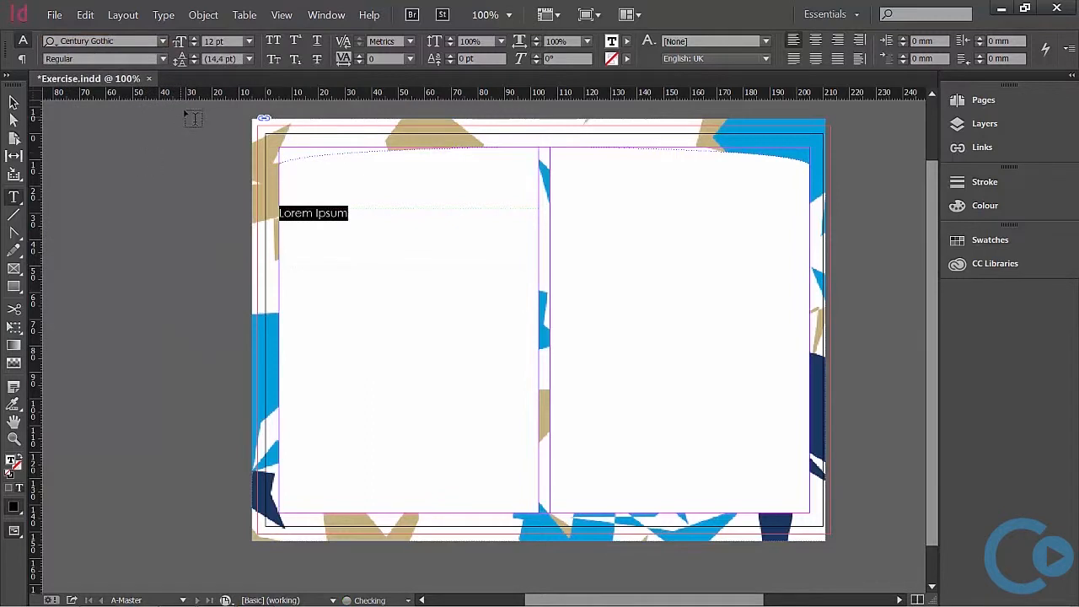
click(249, 42)
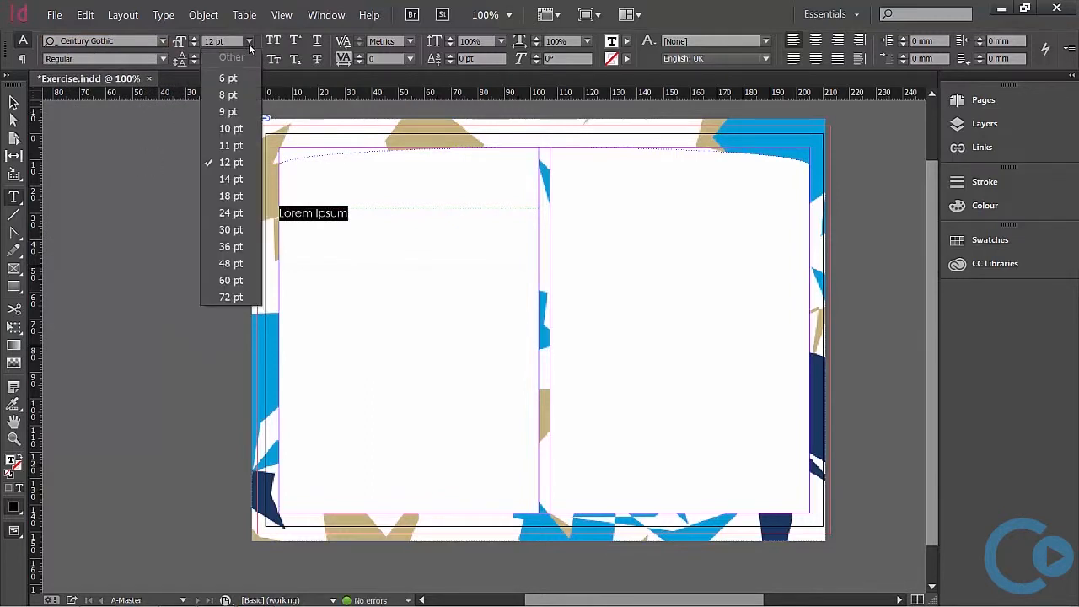
click(234, 247)
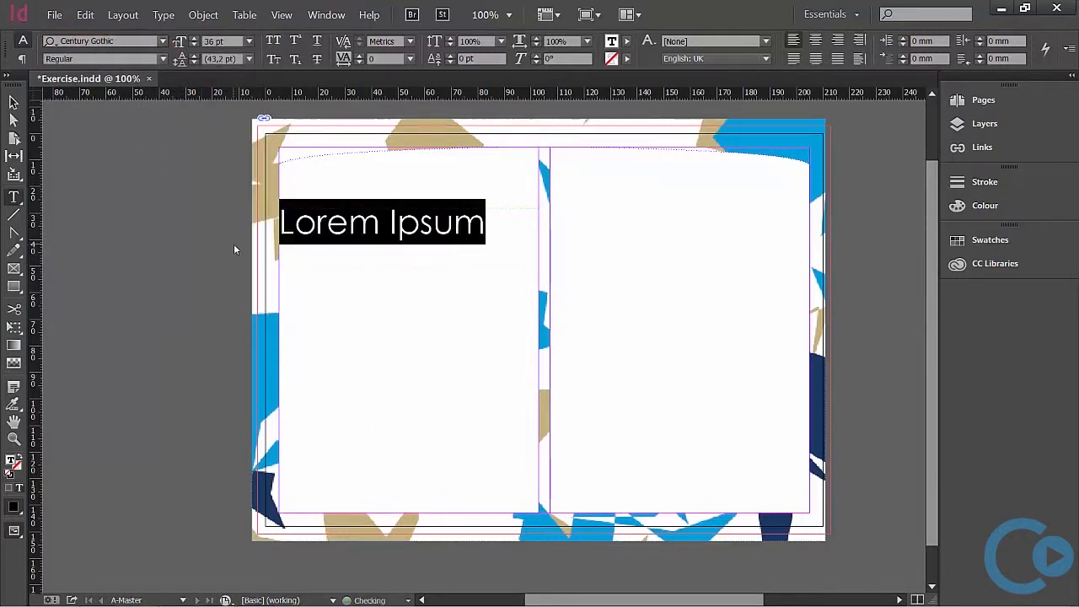
Step: Set the title's tracking to 25 and centre-align it in its frame
click(410, 59)
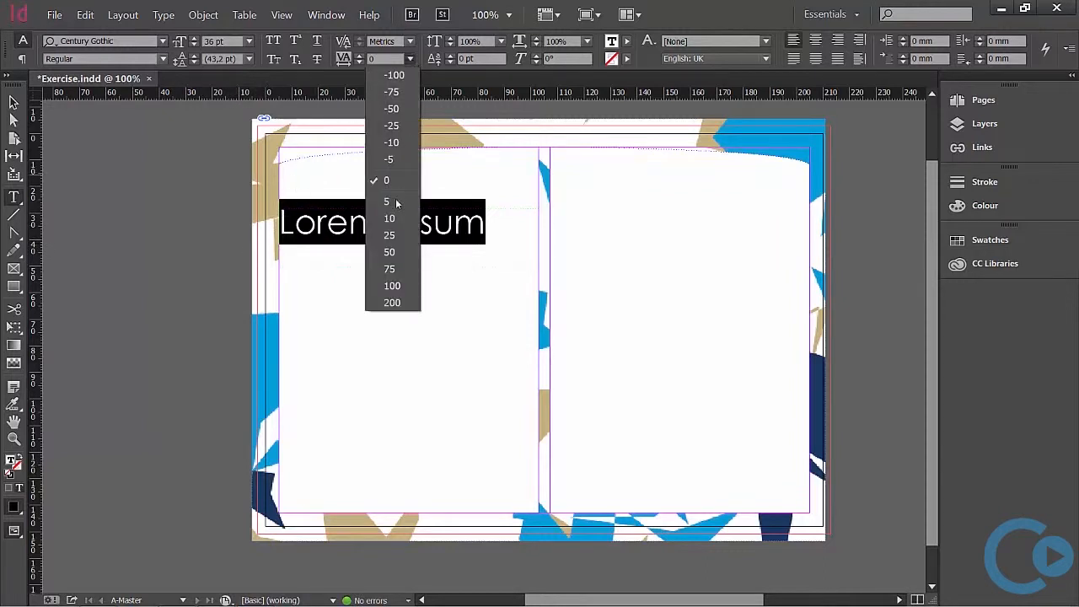
click(389, 235)
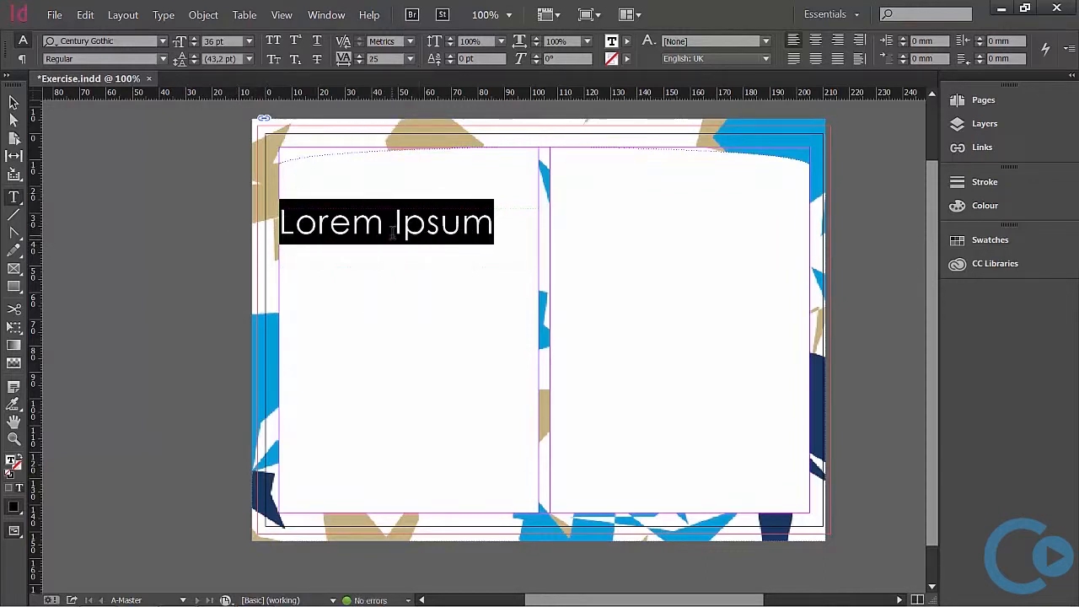
click(816, 44)
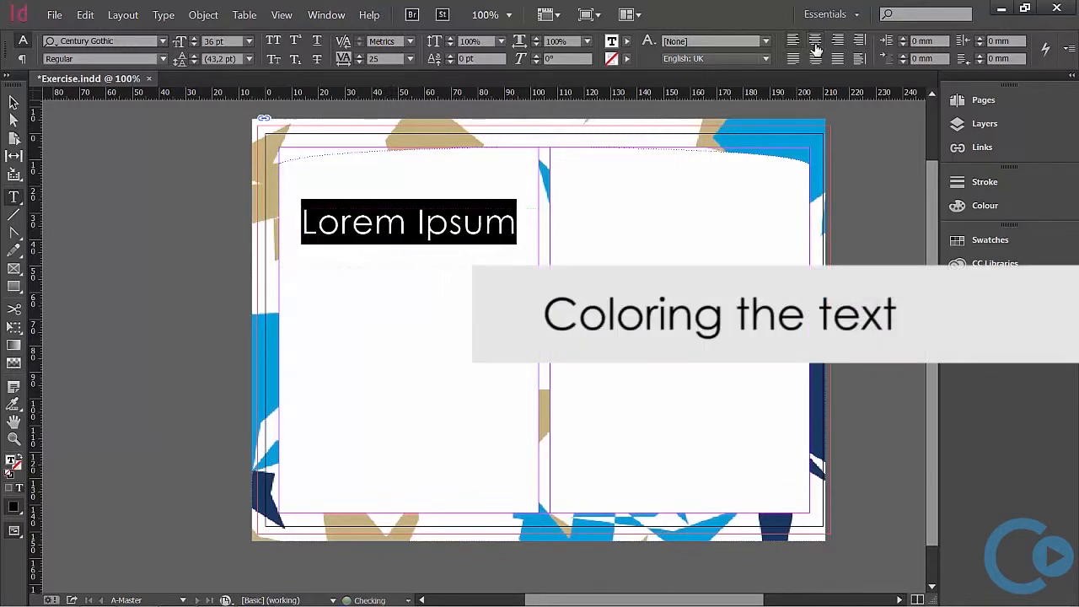
Step: Colour the title text with the Turquoise swatch and deselect it
click(626, 42)
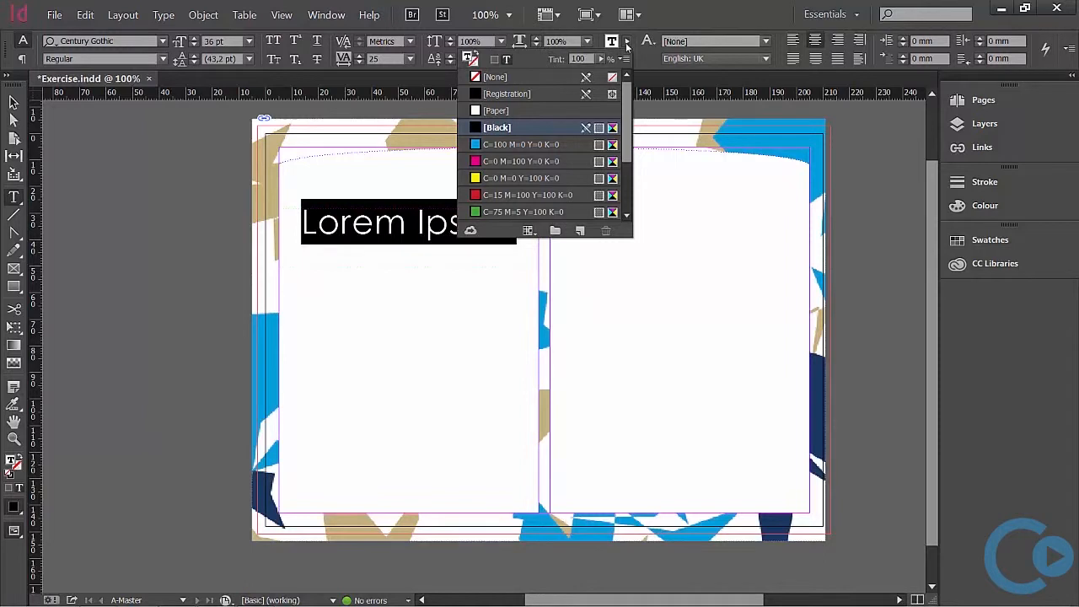
scroll(629, 103, down, 3)
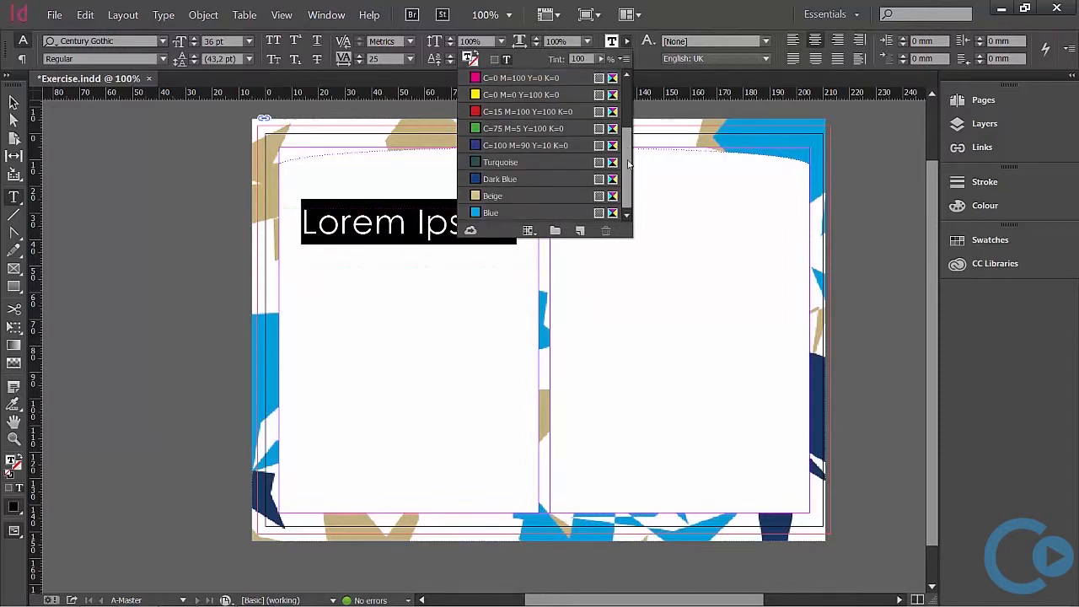
click(539, 162)
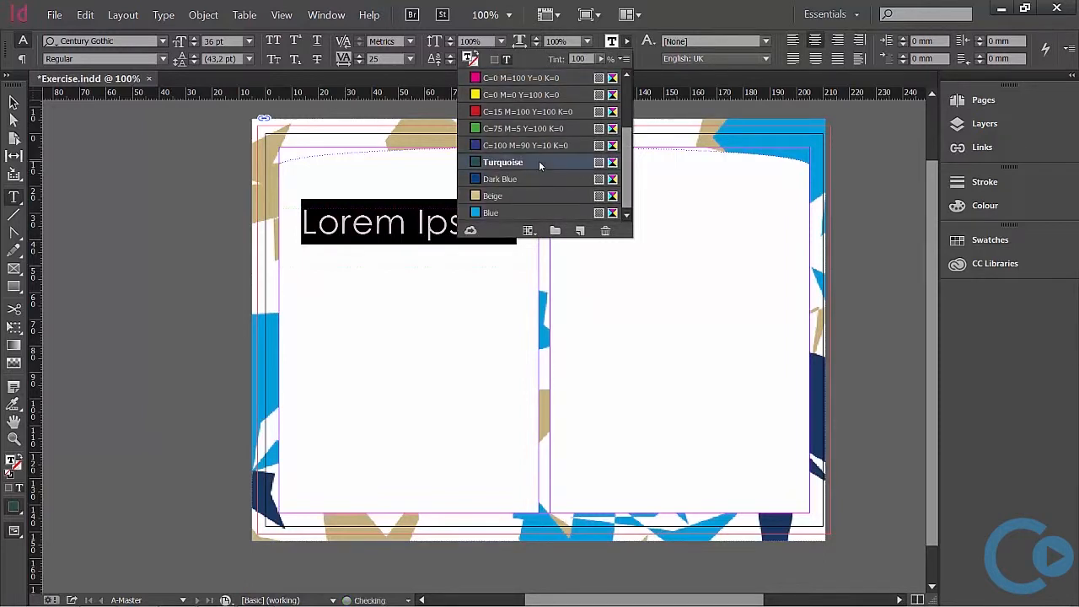
click(13, 101)
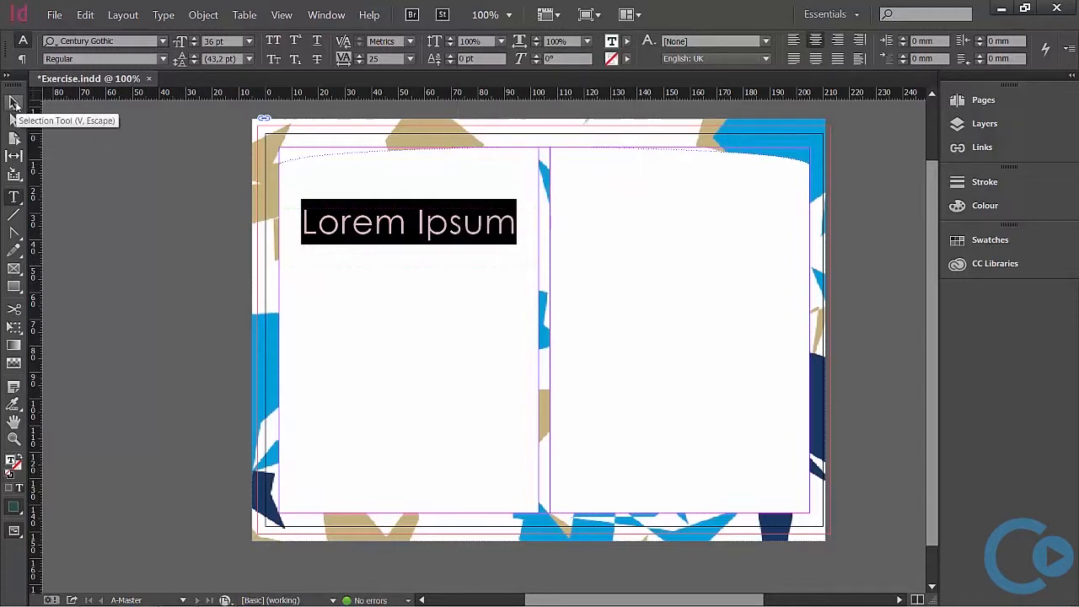
click(94, 178)
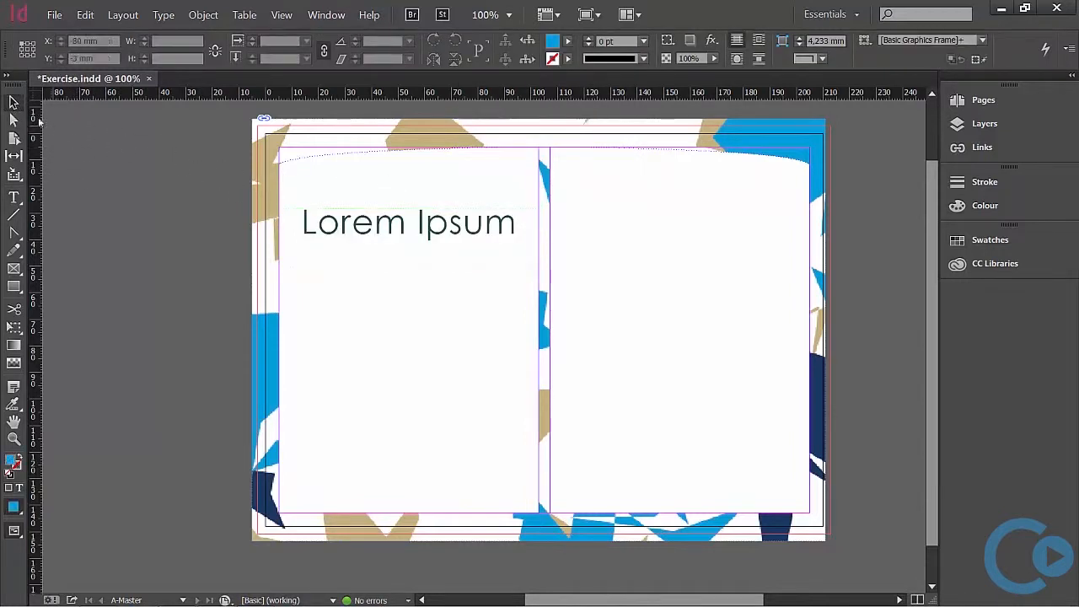
Step: Draw a text frame about 79 by 85 mm below the Lorem Ipsum title and place the bodytext Word document in it
key(ctrl+d)
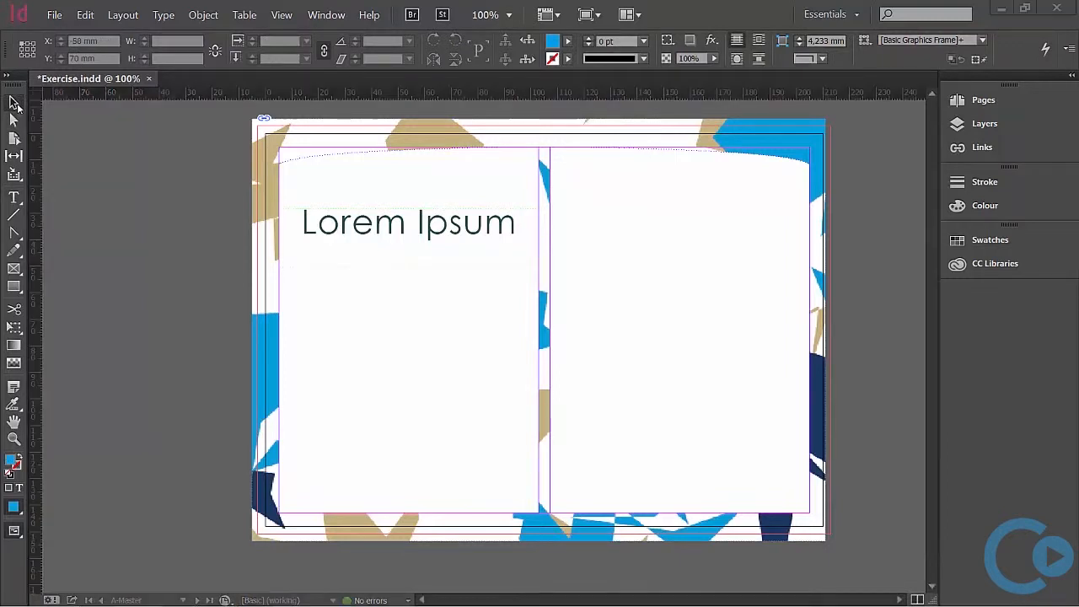
click(14, 198)
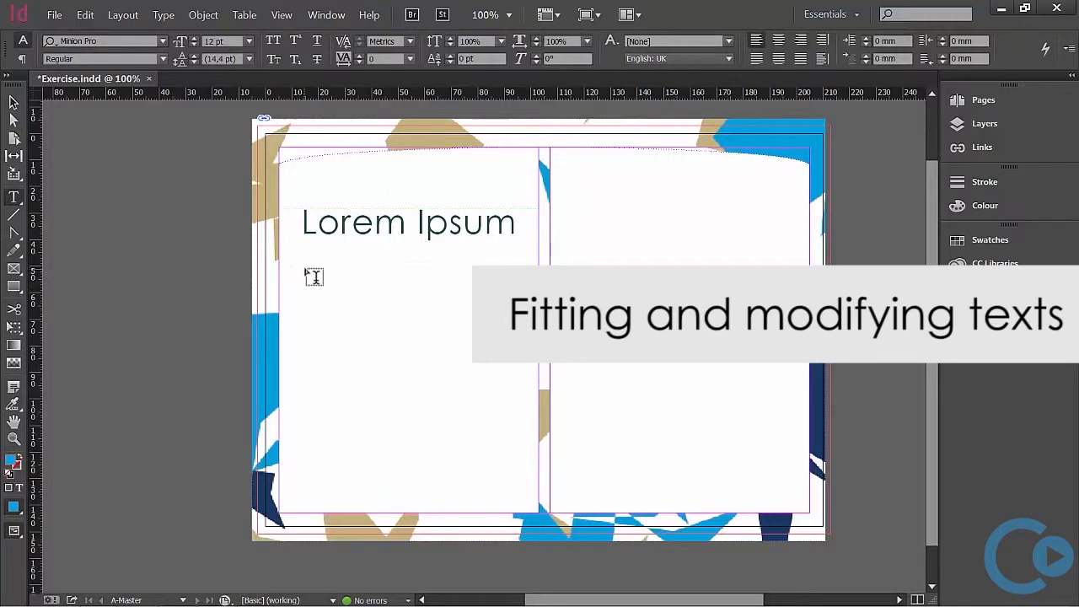
drag(307, 269, 516, 490)
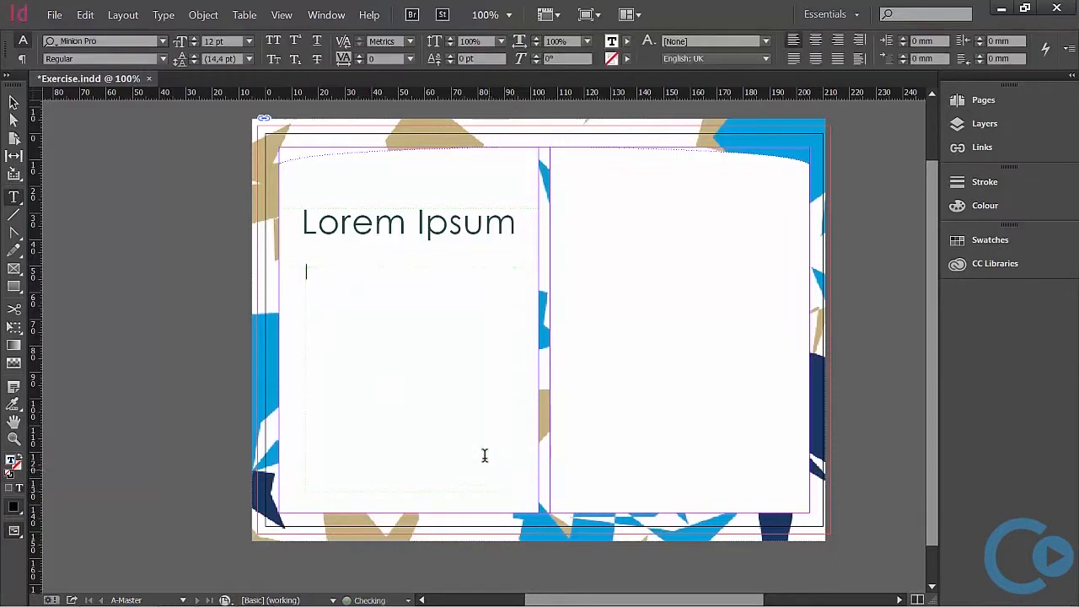
click(56, 16)
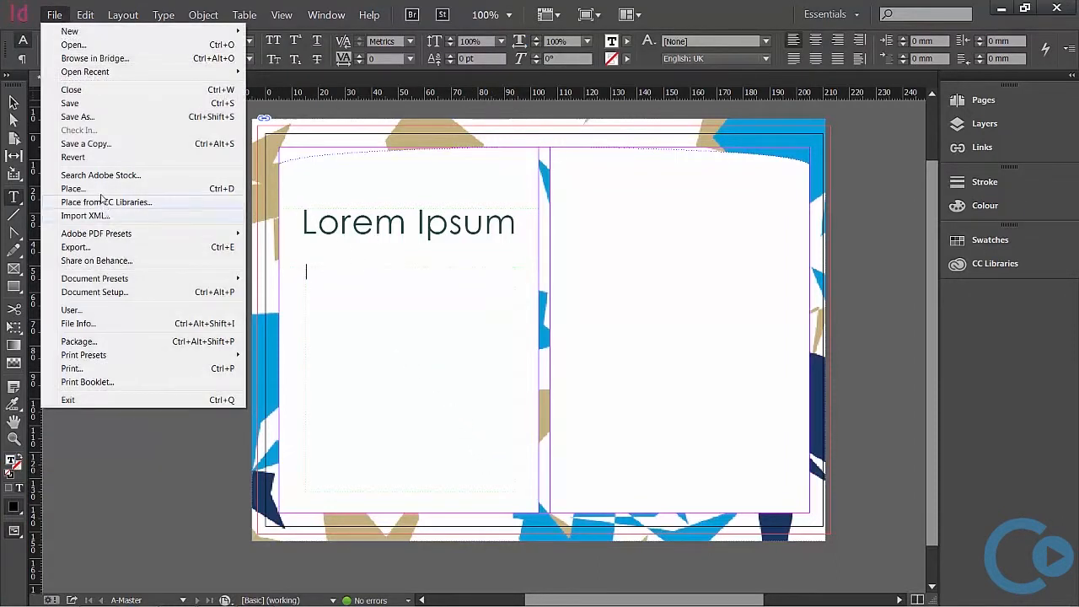
click(100, 191)
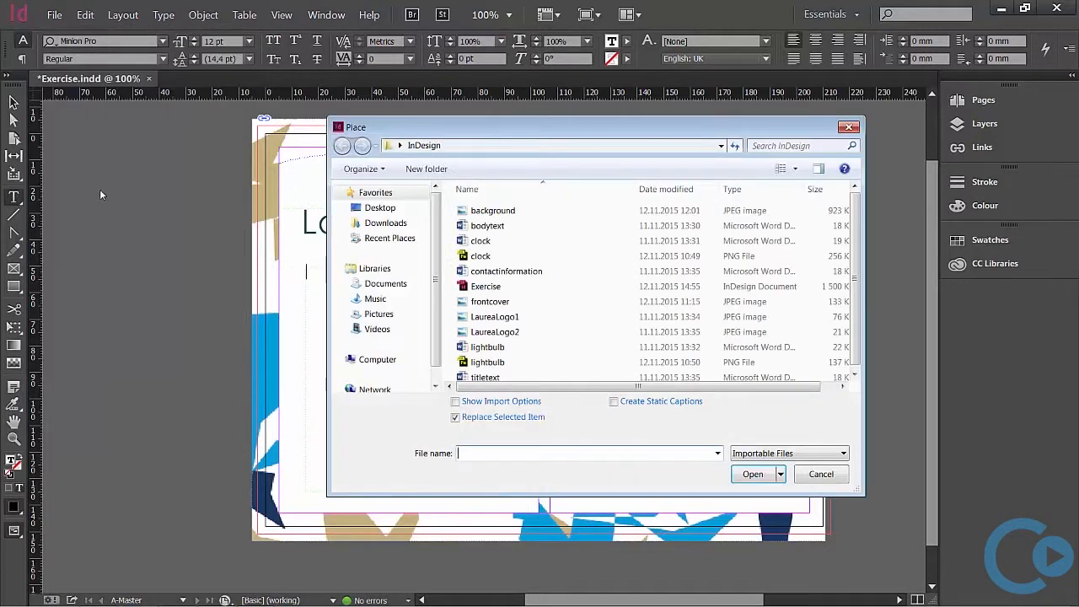
click(501, 230)
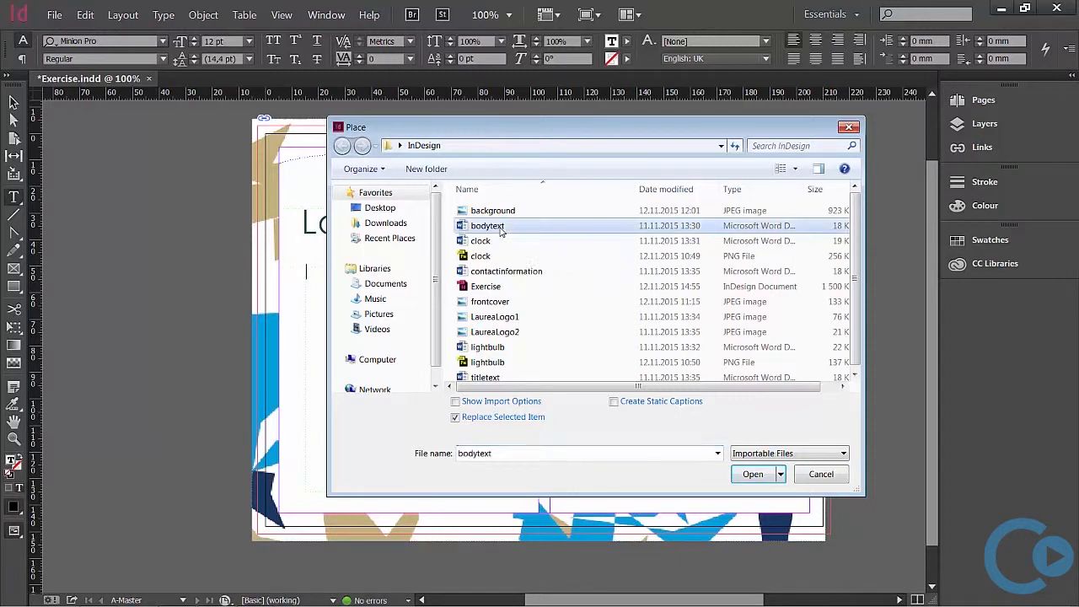
click(753, 475)
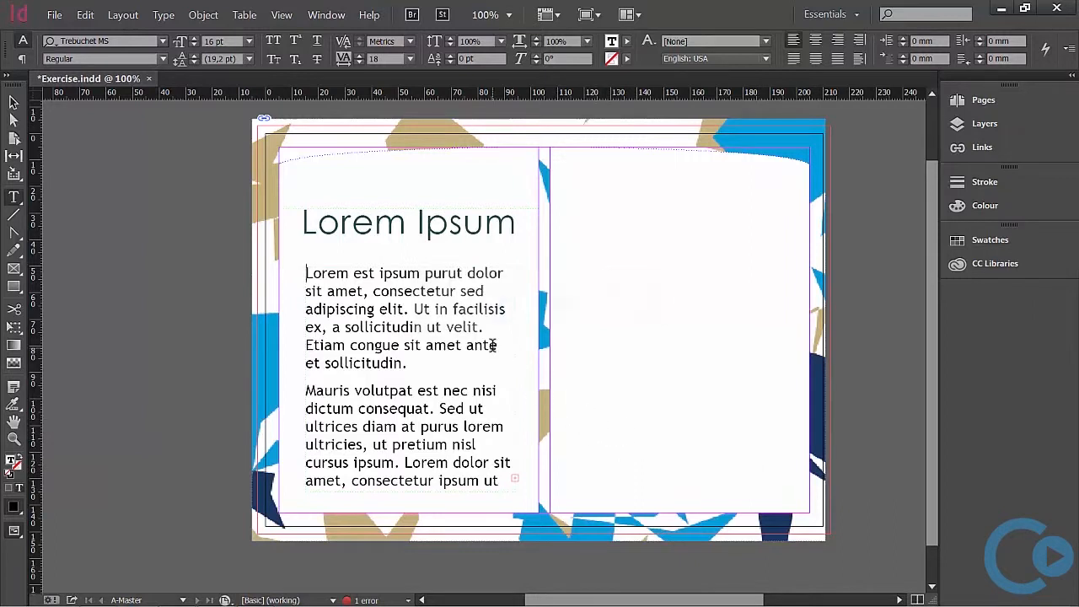
Step: Format all of the body text below the title in Century Gothic Regular at 12 pt and deselect its frame
key(ctrl+a)
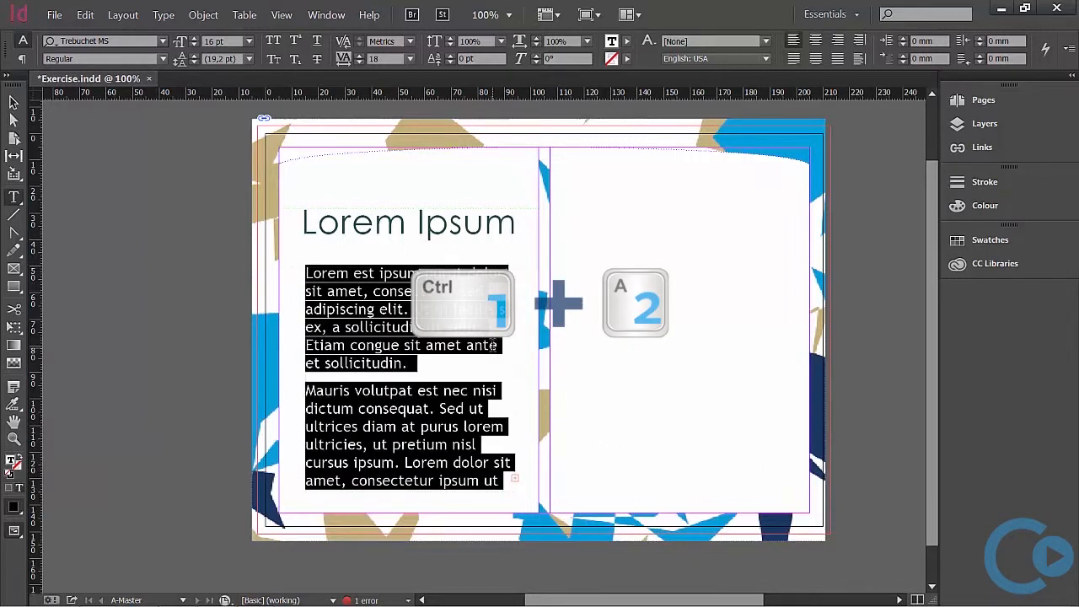
click(161, 41)
text(cen)
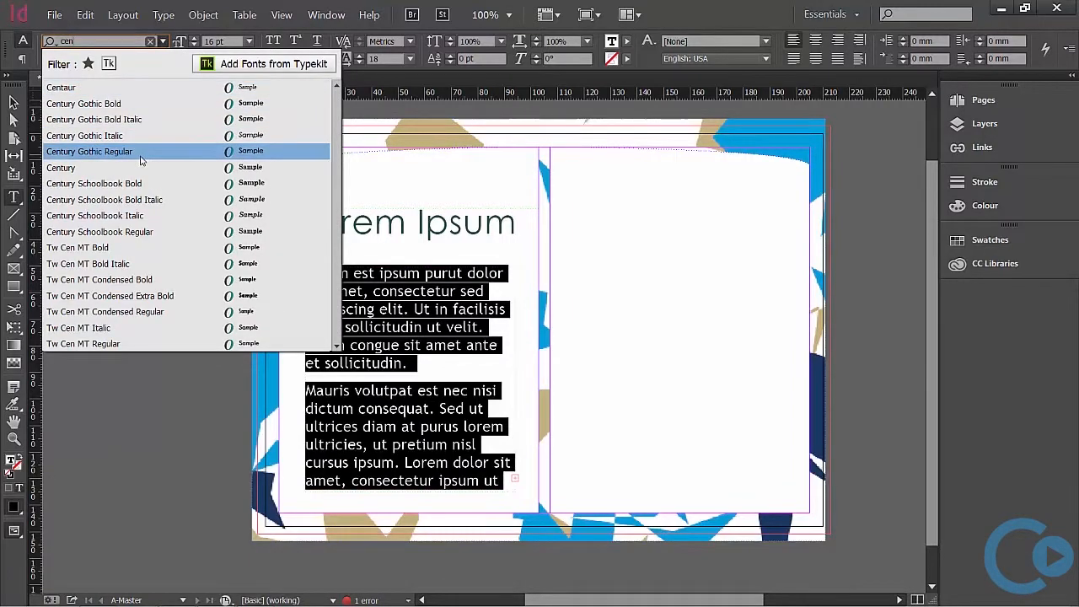
click(142, 157)
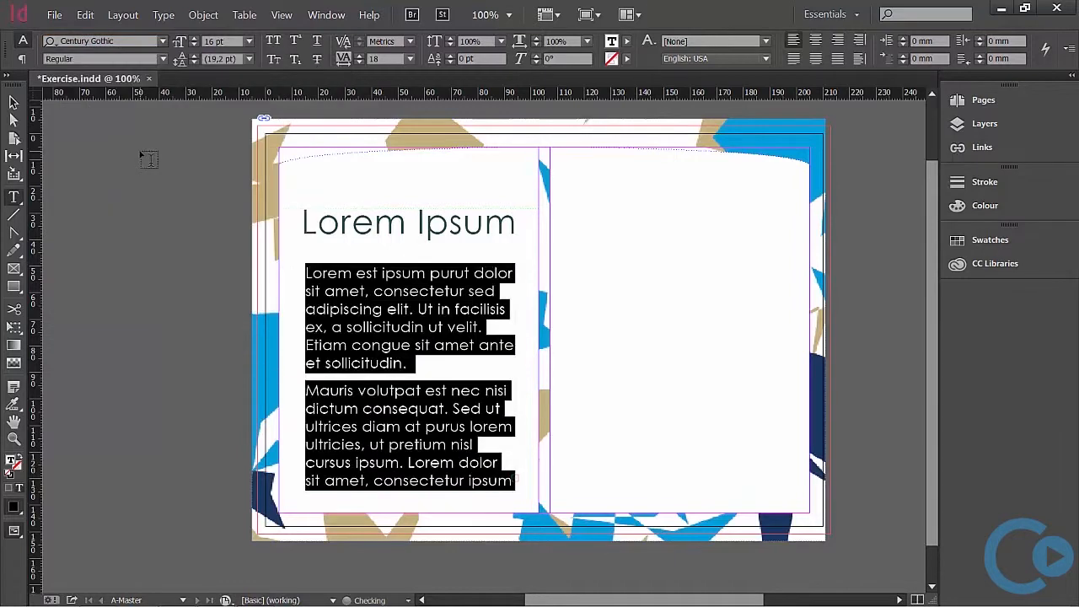
click(249, 40)
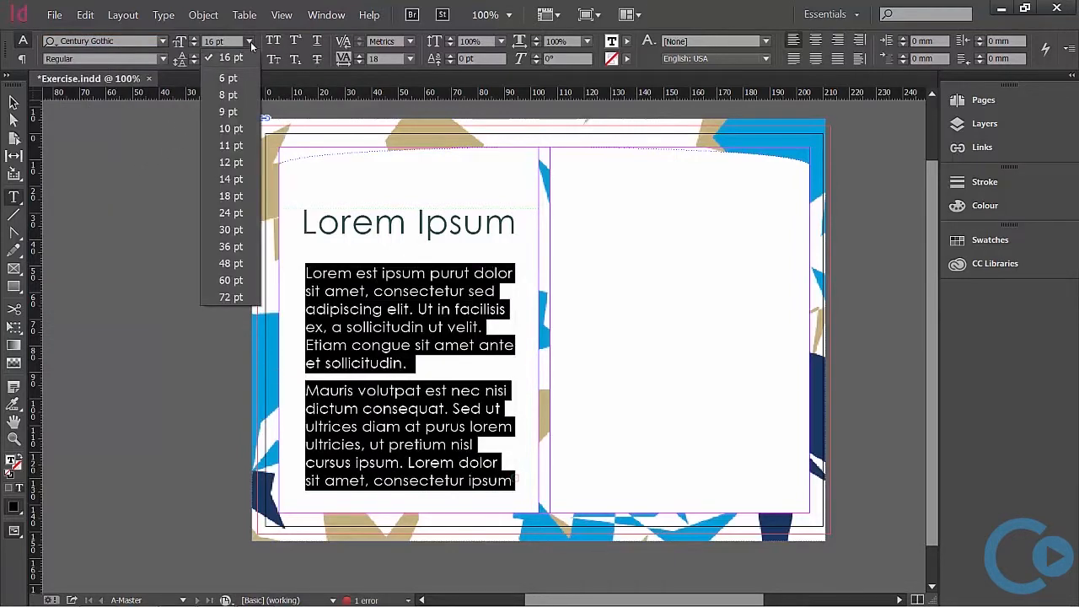
click(239, 165)
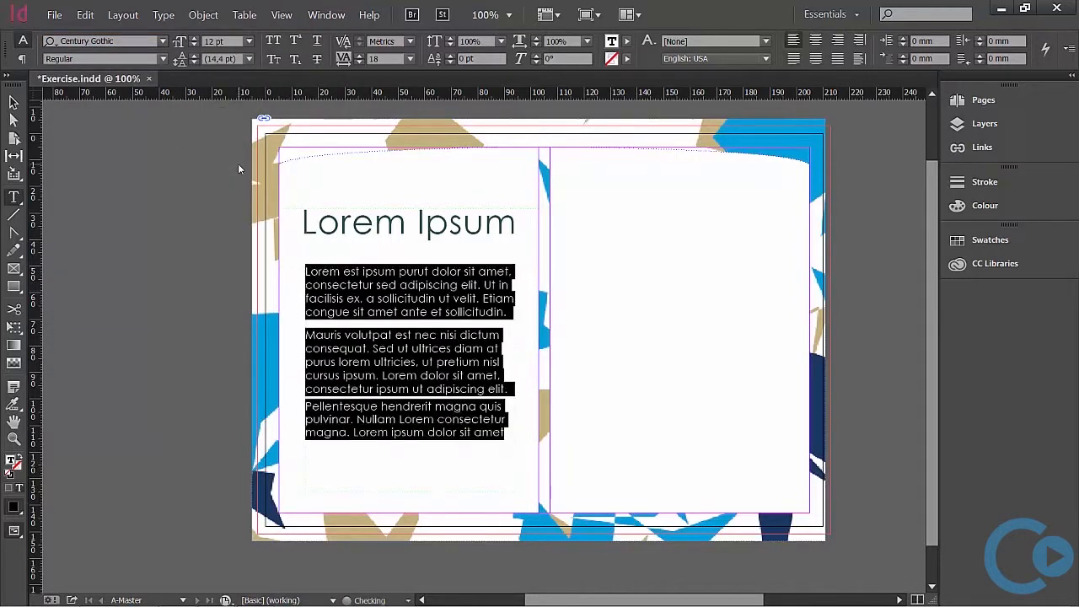
click(13, 102)
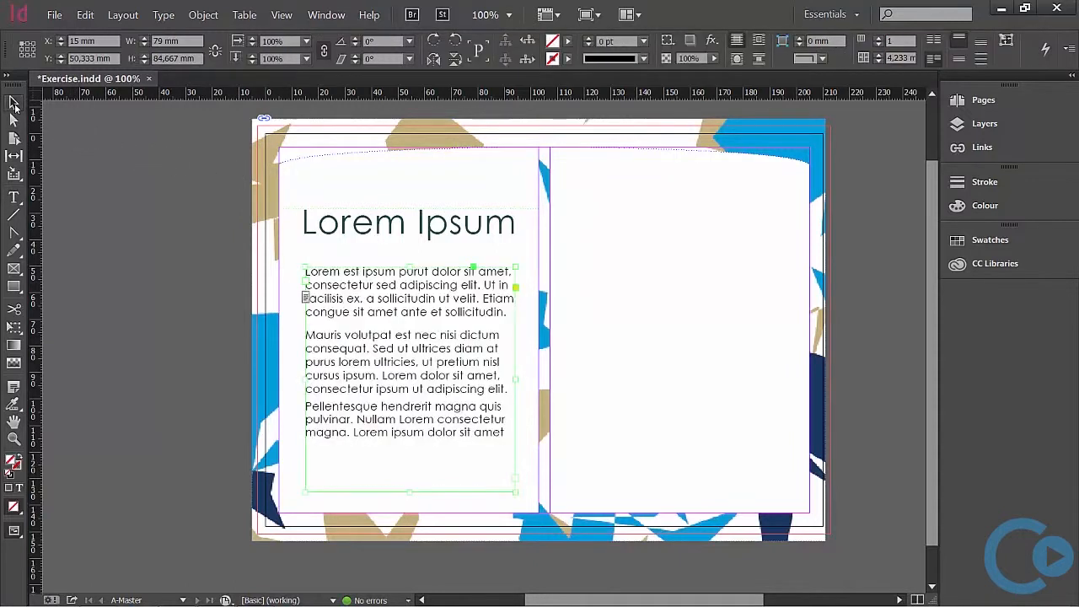
click(83, 186)
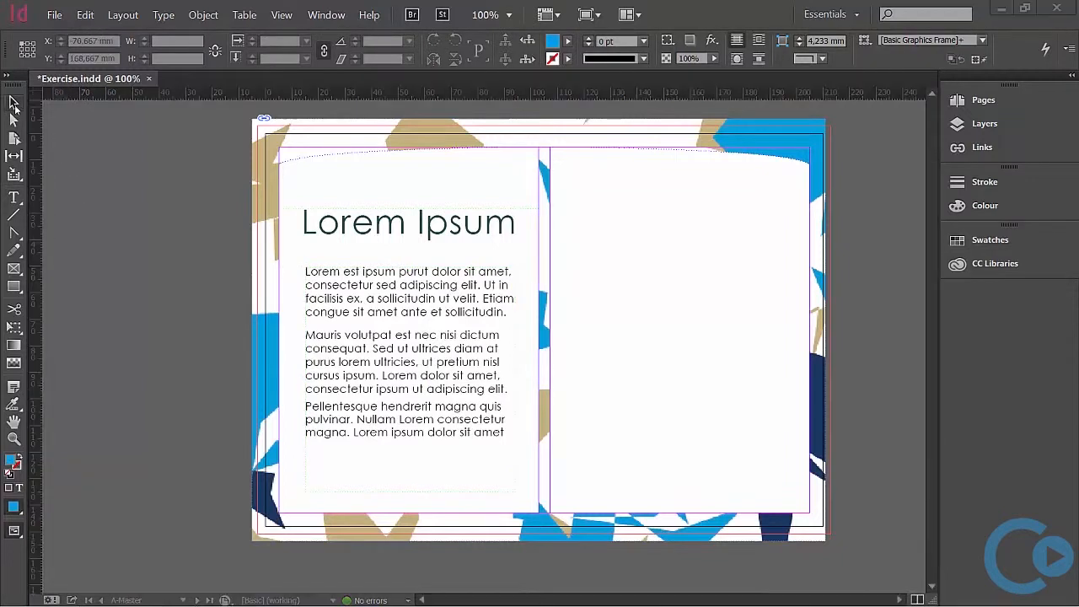
Step: Draw a text frame in the upper part of the right column, starting level with the title frame, and place the lightbulb Word document in it
click(18, 196)
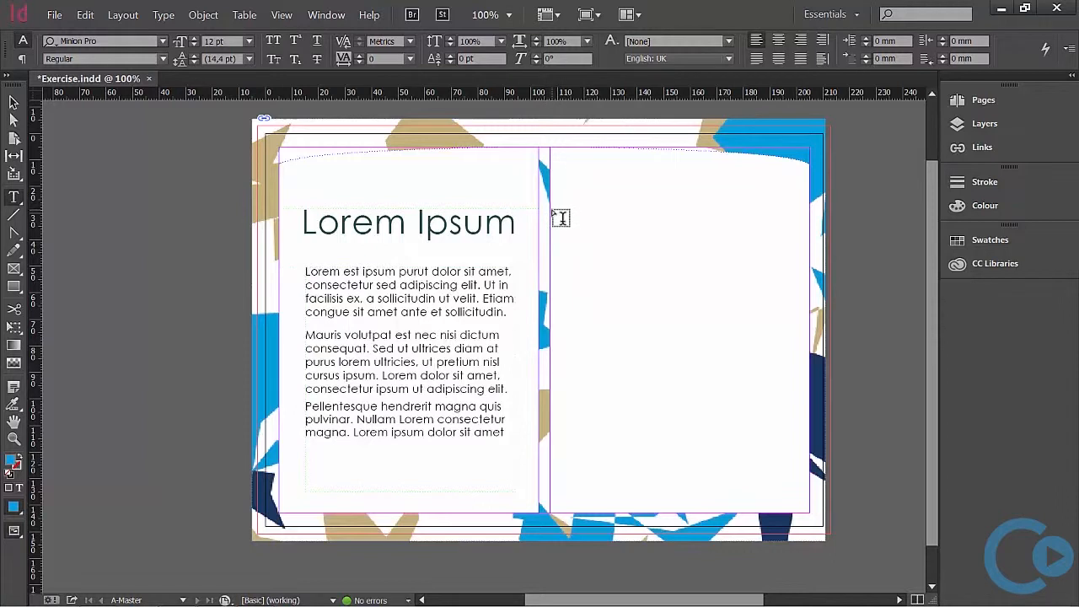
drag(551, 209, 770, 315)
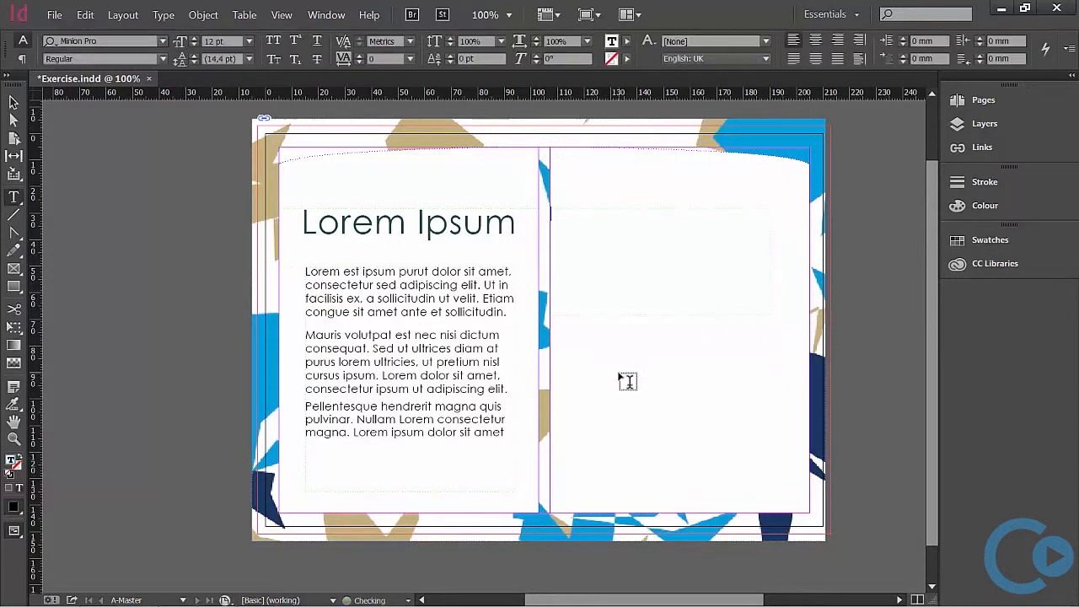
click(54, 15)
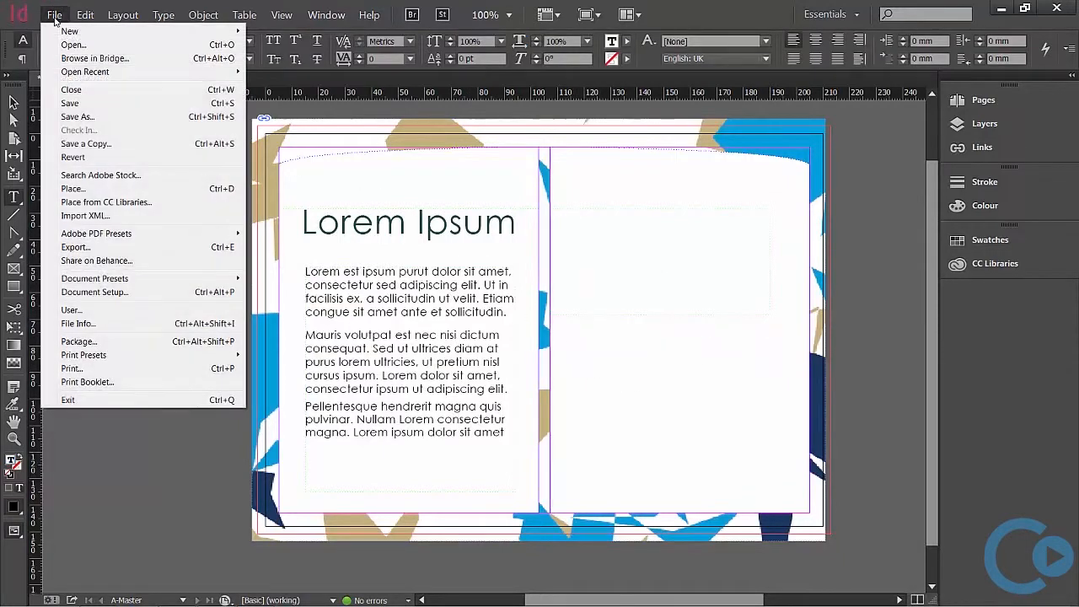
click(72, 189)
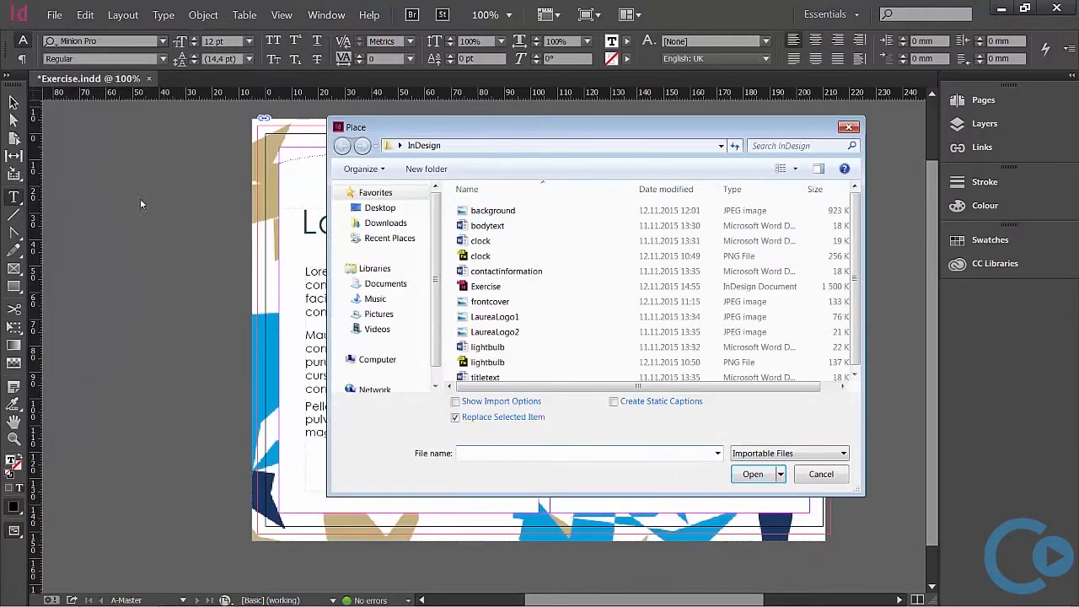
click(498, 352)
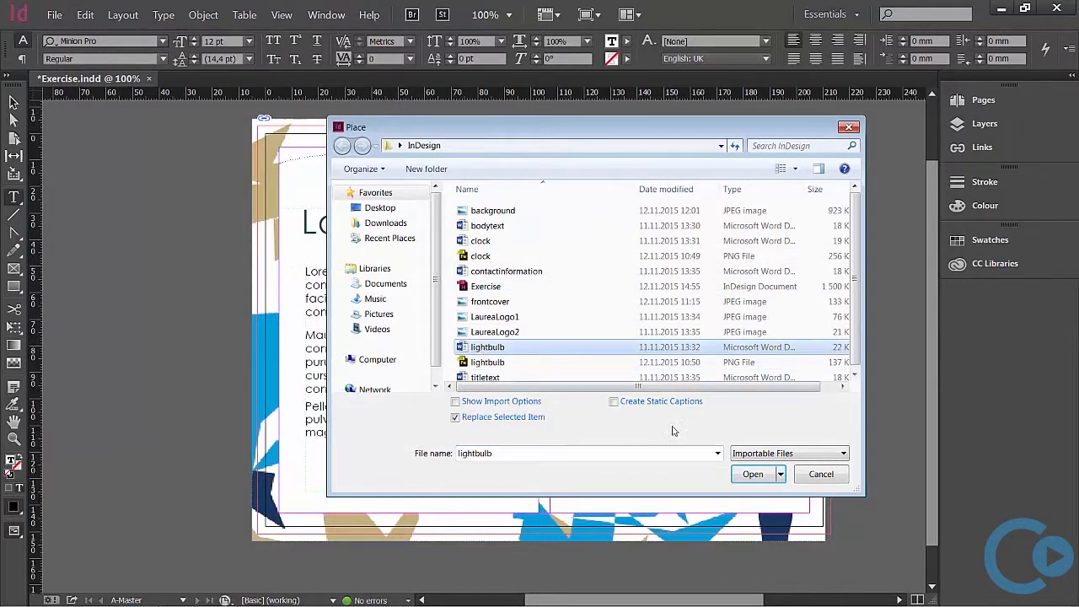
click(747, 474)
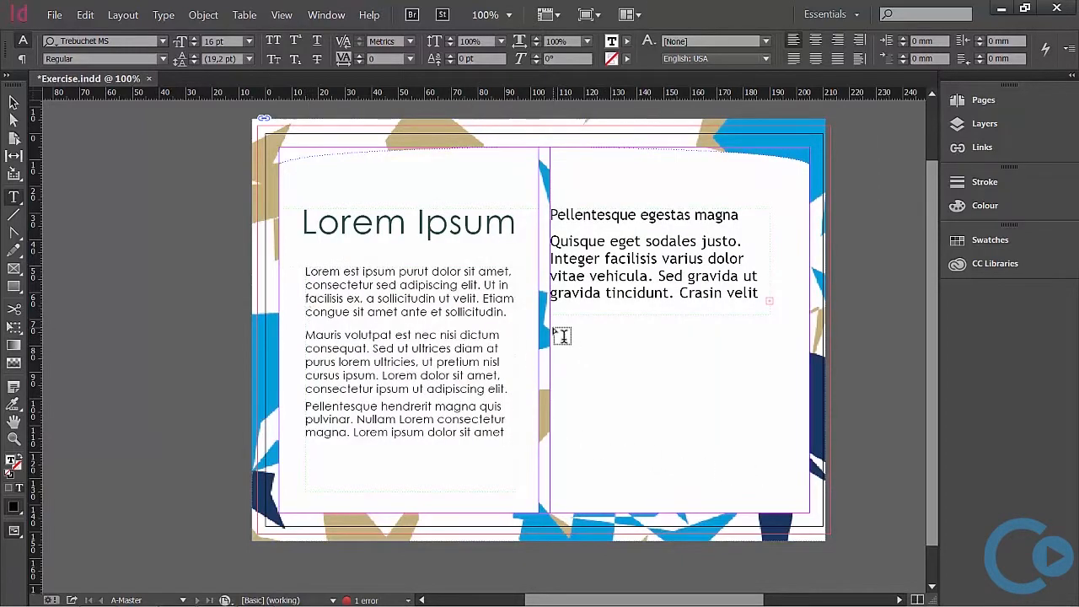
Step: Draw a similar-sized text frame just below the lightbulb text in the right column and place the clock Word document in it
drag(555, 331, 768, 446)
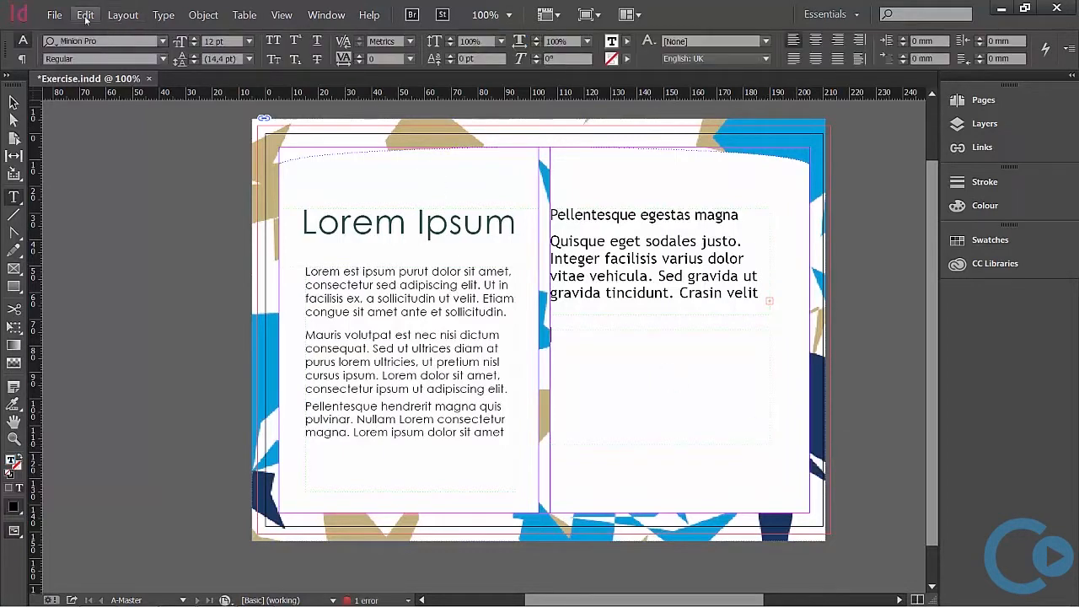
click(54, 14)
click(72, 189)
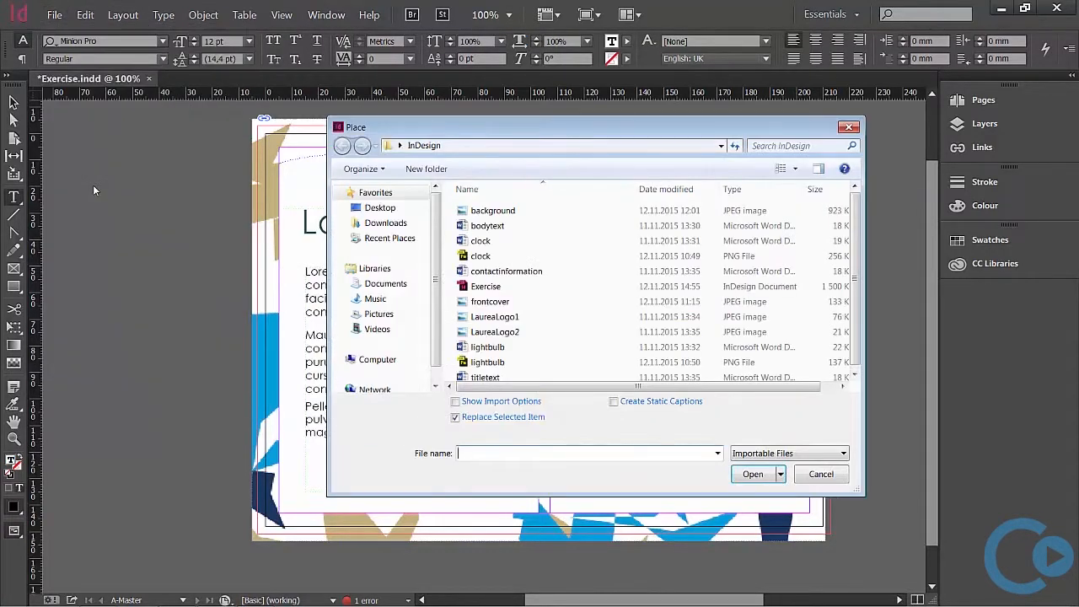
click(494, 242)
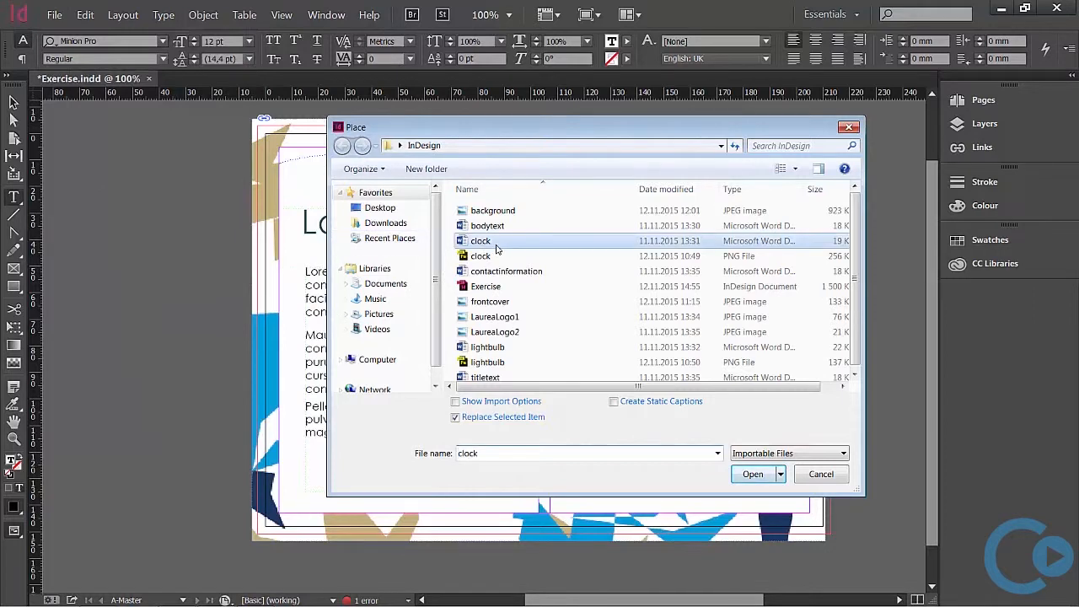
click(763, 475)
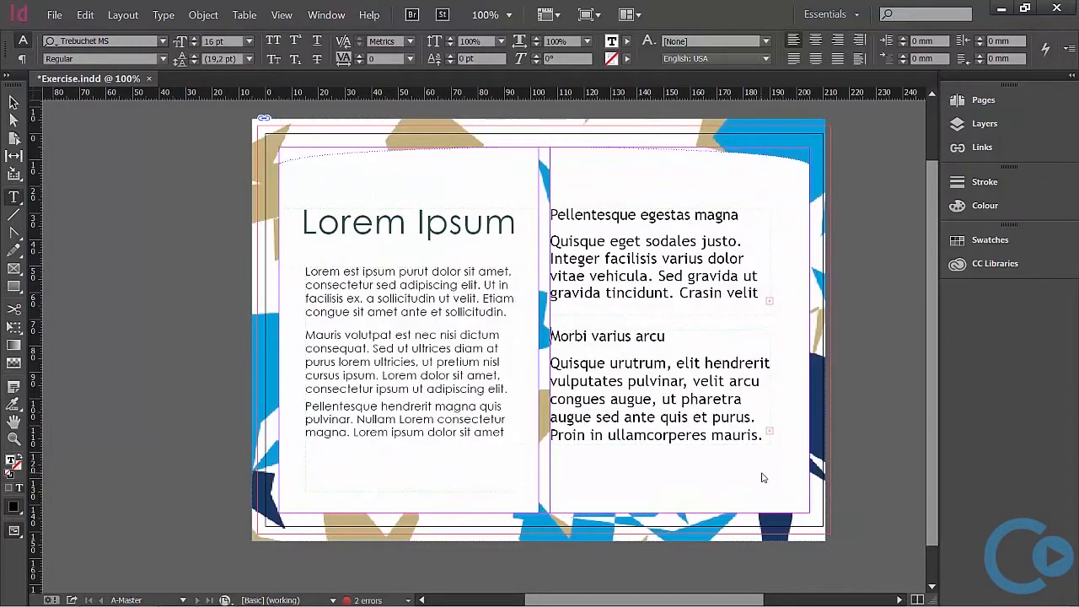
Step: Format all of the lightbulb text in the right column in Century Gothic Regular at 12 pt
click(759, 293)
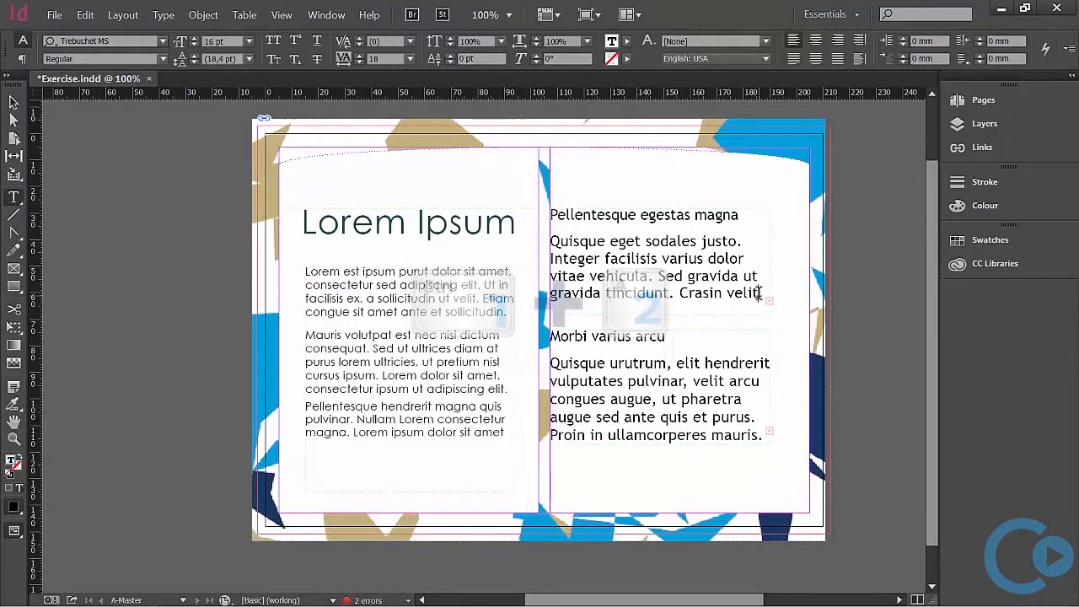
key(ctrl+a)
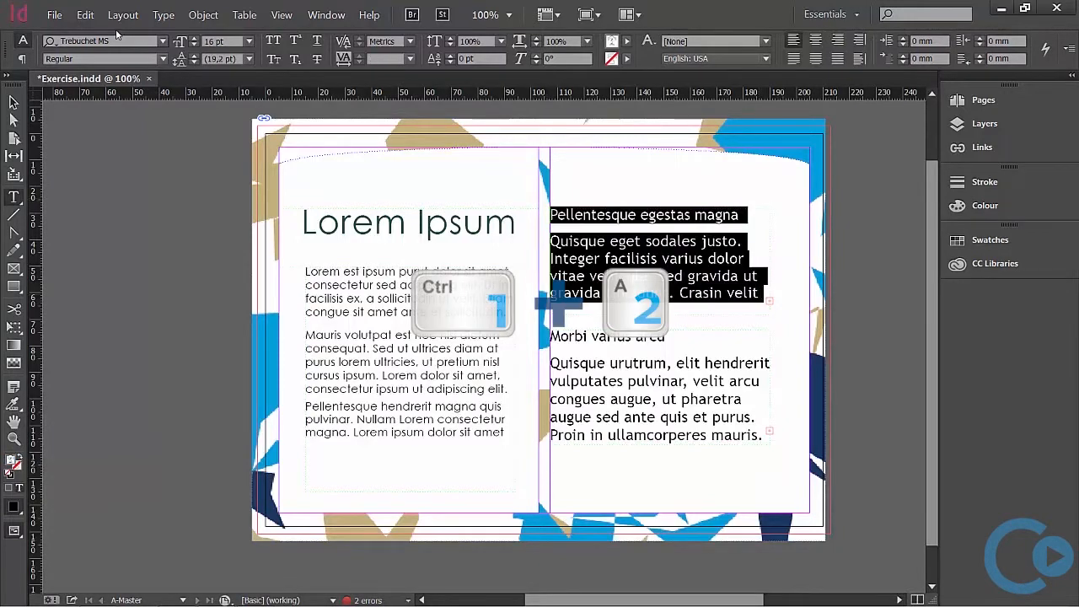
click(162, 40)
text(ce)
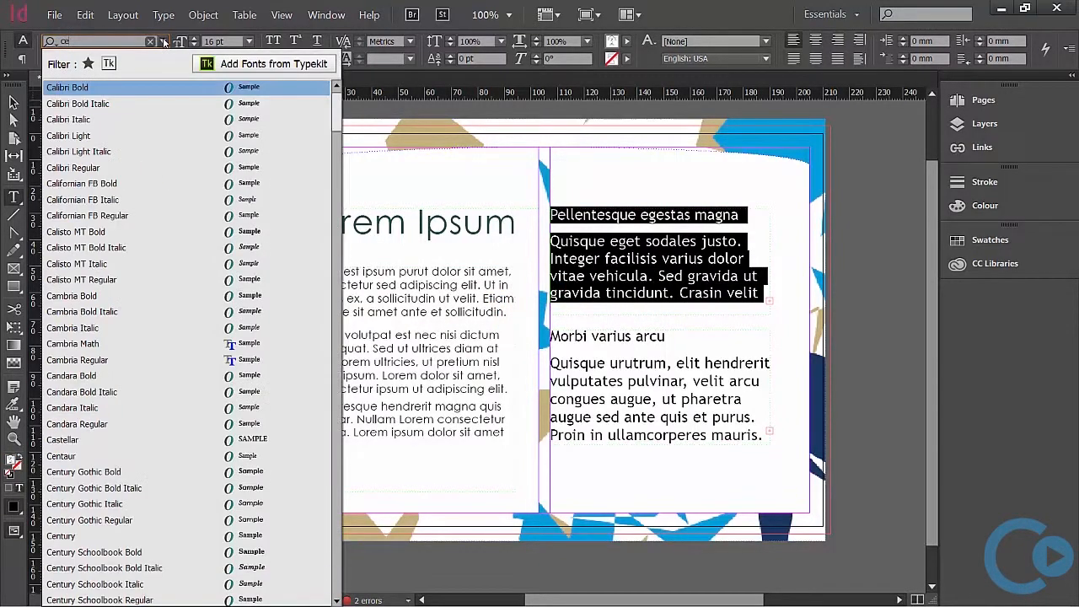
click(124, 154)
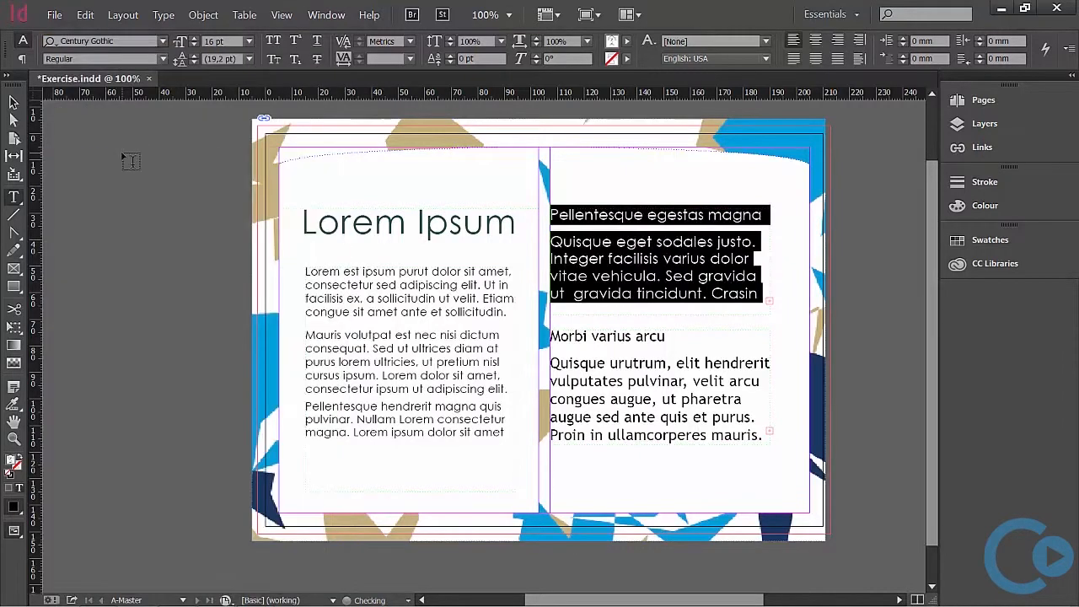
click(250, 42)
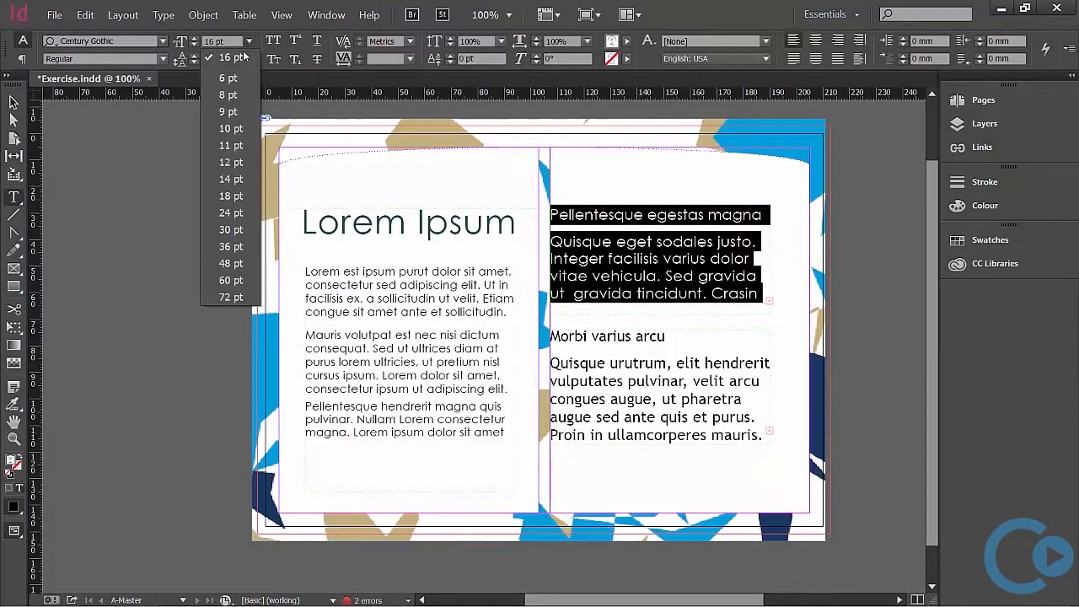
click(234, 166)
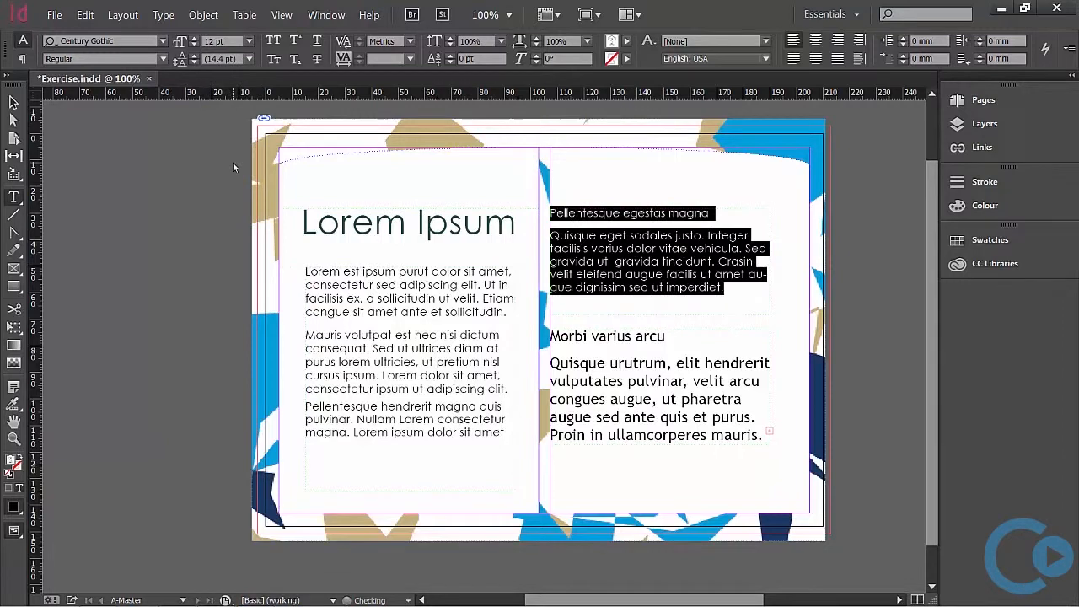
Step: Change the font of all the clock text, headed "Morbi varius arcu", to Century Gothic Regular
click(570, 362)
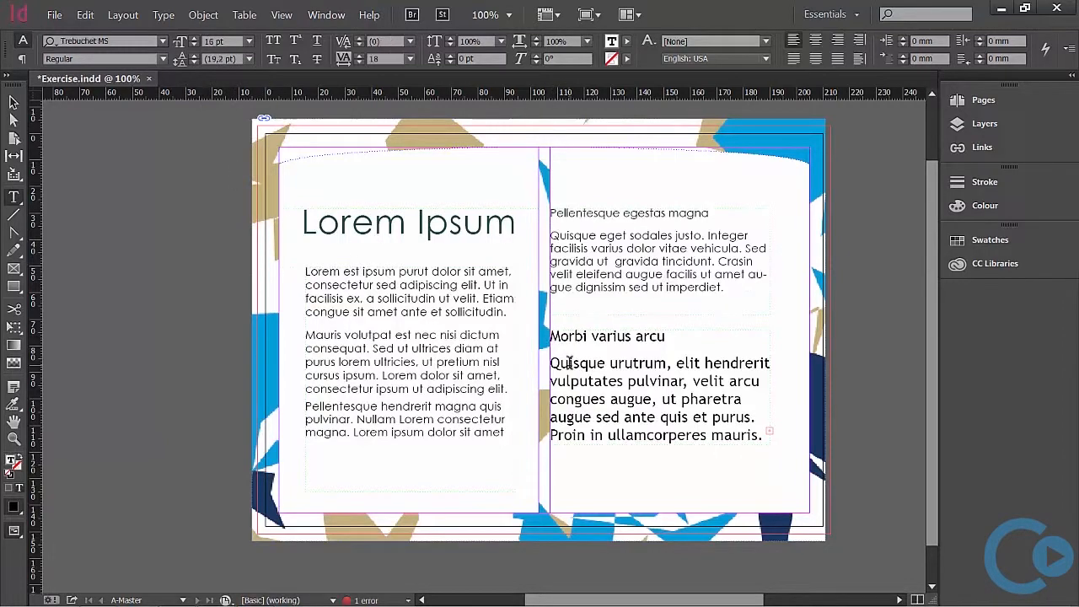
key(ctrl+a)
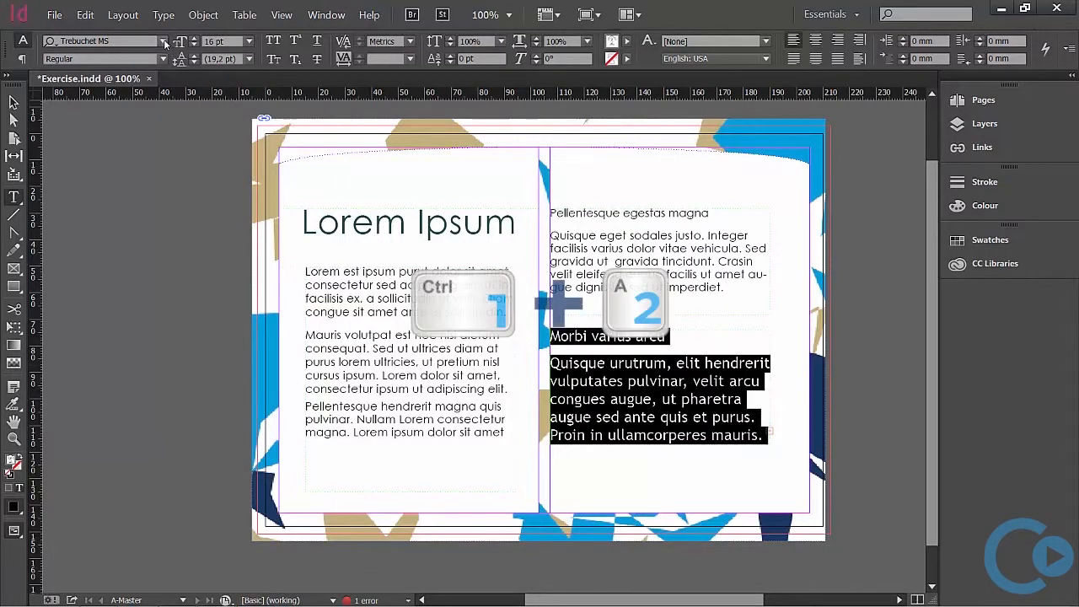
click(164, 41)
text(c)
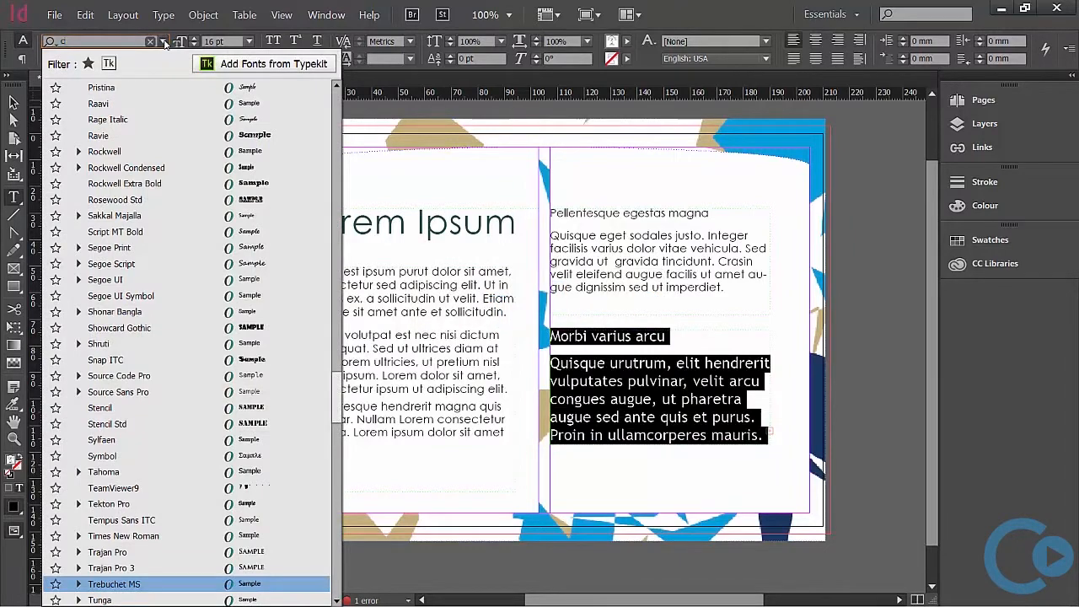
text(entury Gothi)
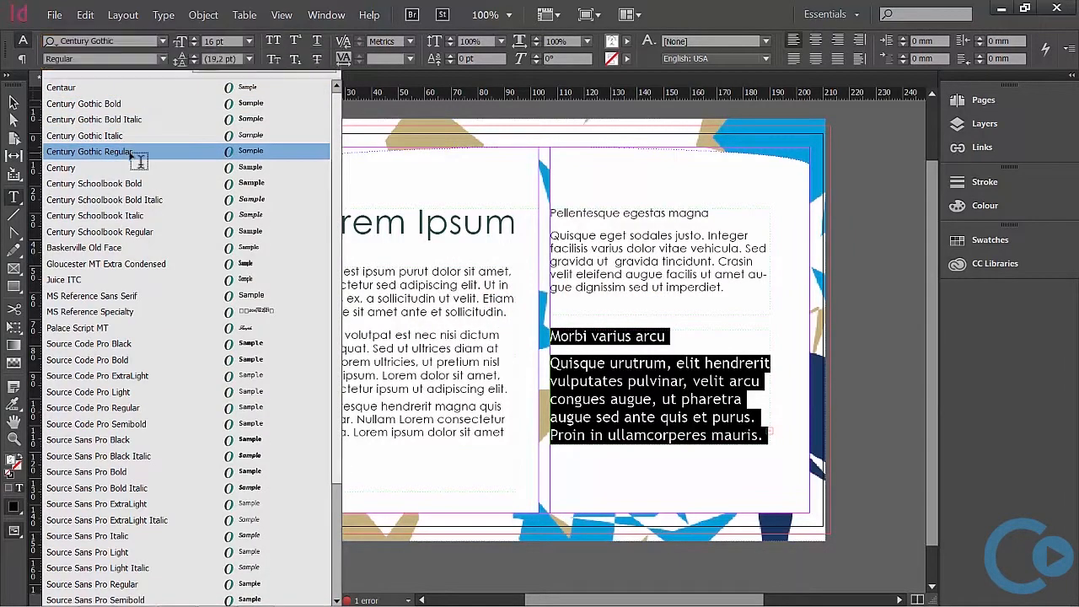
click(133, 153)
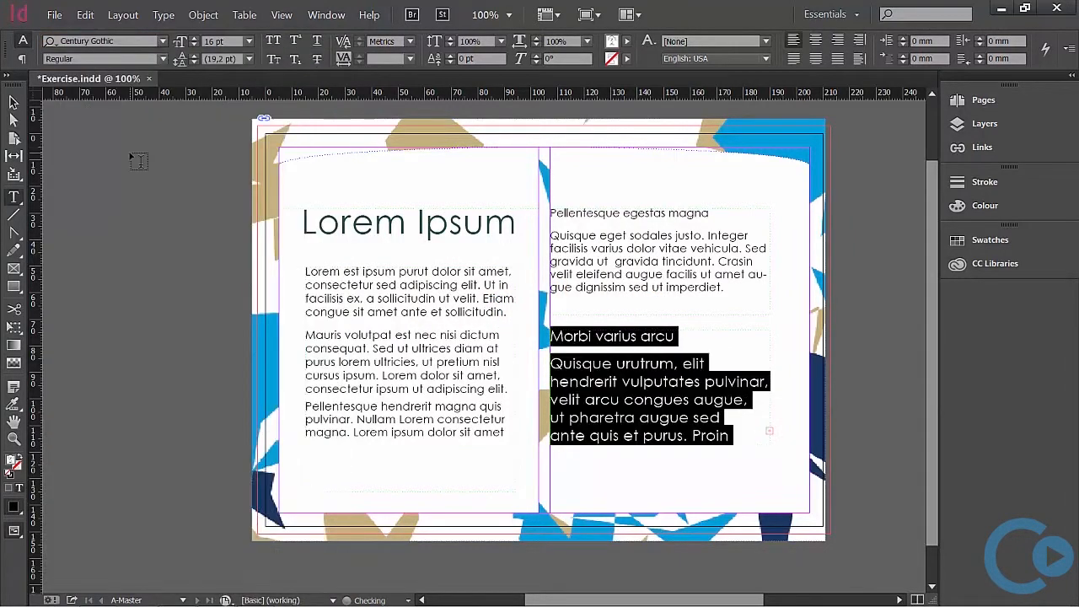
Step: Set the font size of all the selected clock text to 12 pt
click(250, 44)
click(225, 168)
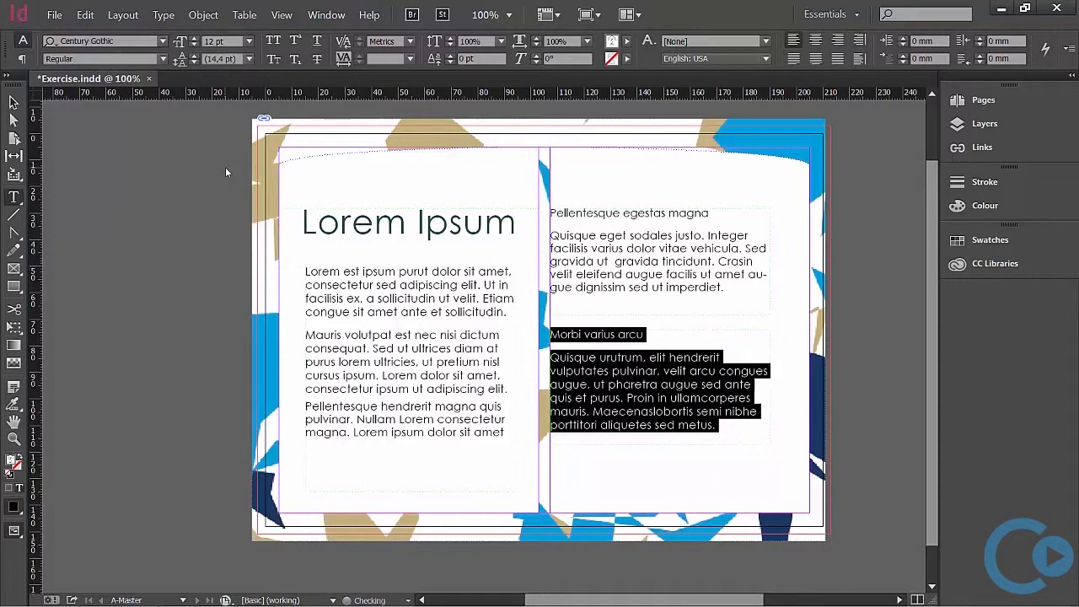
Step: Make the lightbulb text's heading "Pellentesque egestas magna" bold and colour it with the Turquoise swatch
drag(715, 212, 555, 209)
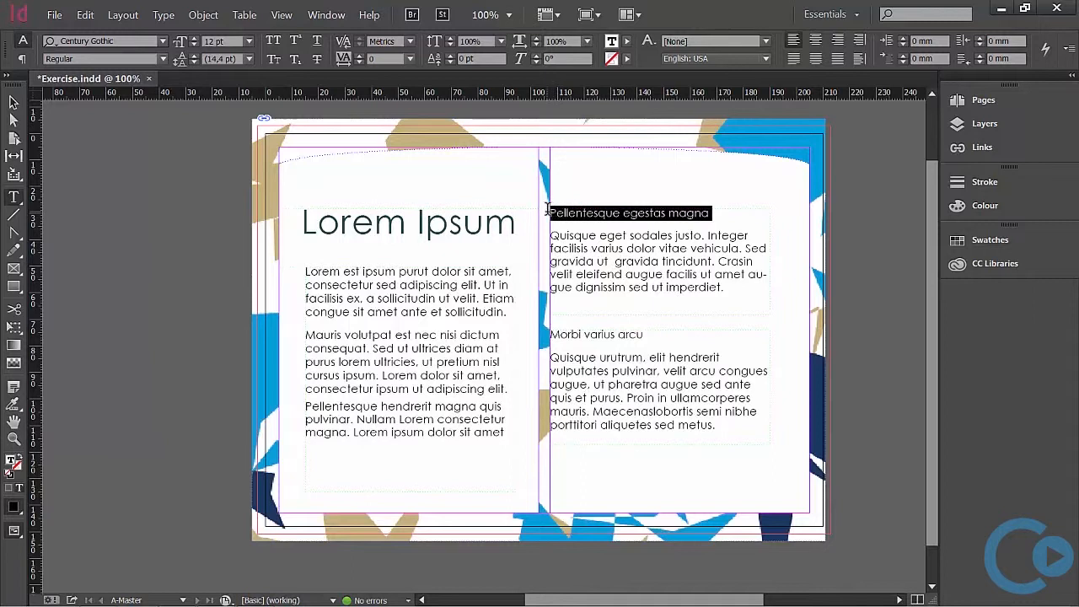
click(163, 59)
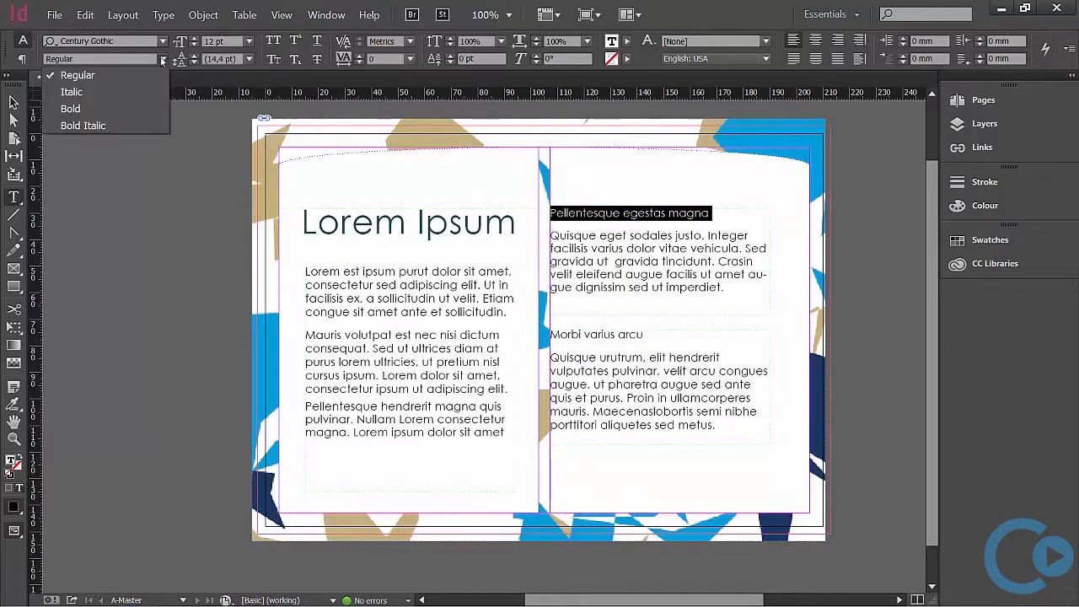
click(70, 109)
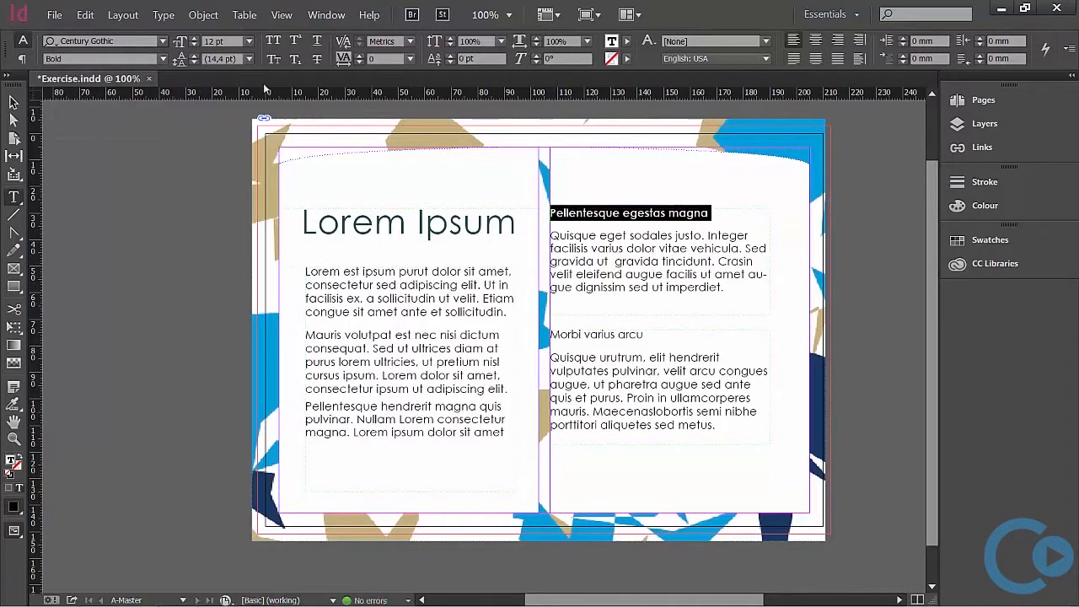
click(628, 42)
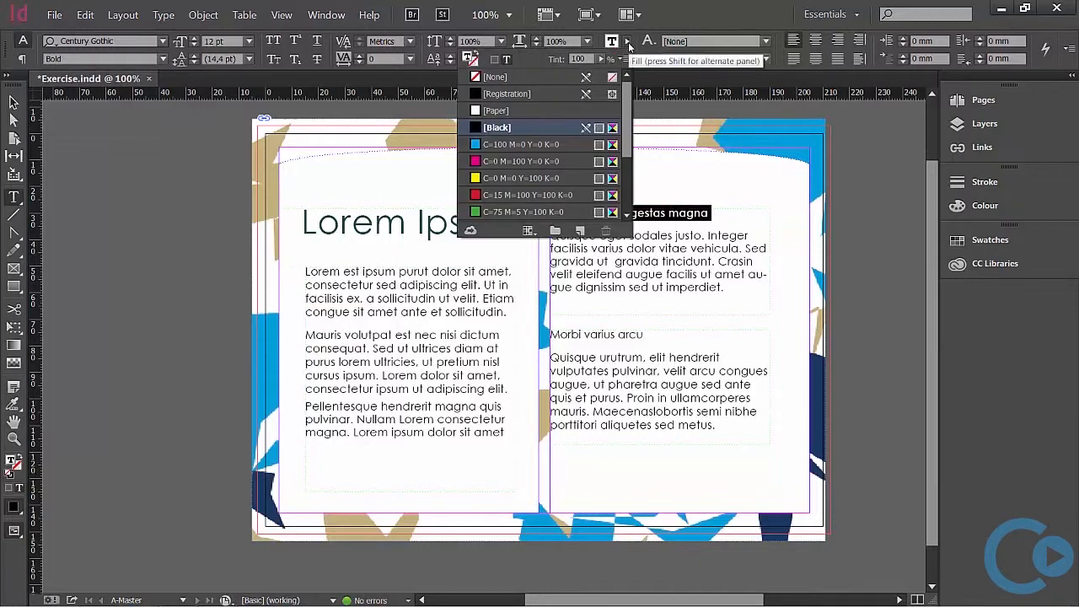
scroll(626, 103, down, 5)
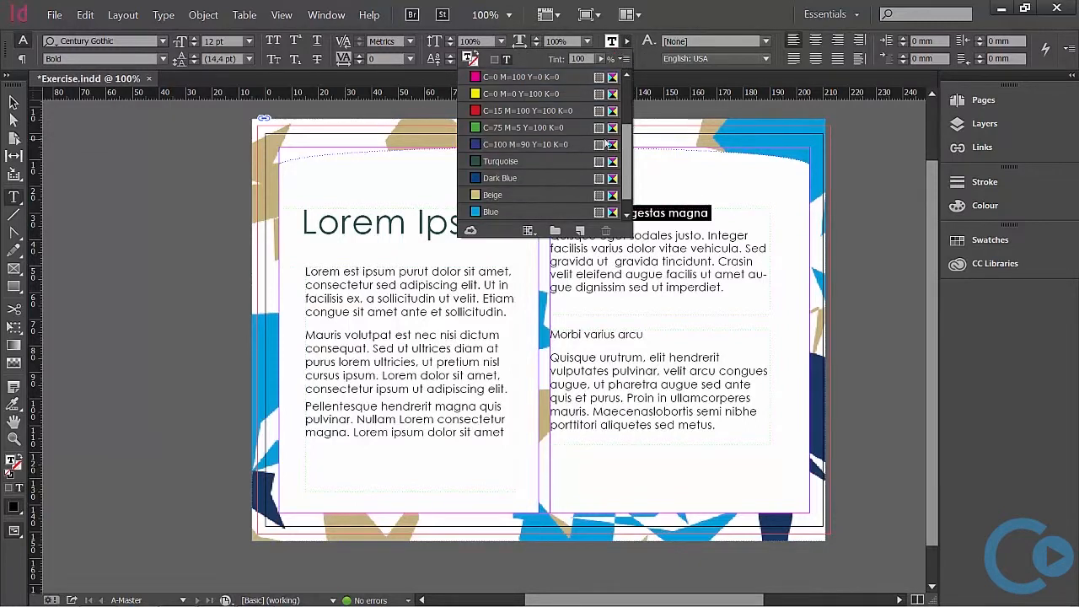
click(511, 162)
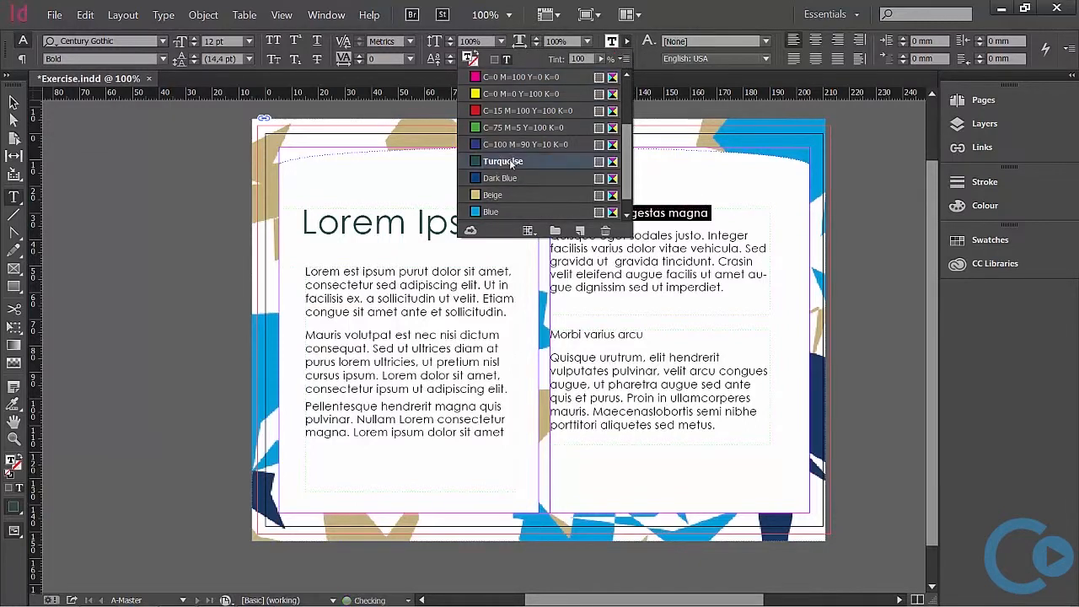
Step: Make the clock text's heading "Morbi varius arcu" bold, colour it with the Turquoise swatch, and deselect the text
click(643, 334)
drag(645, 334, 555, 334)
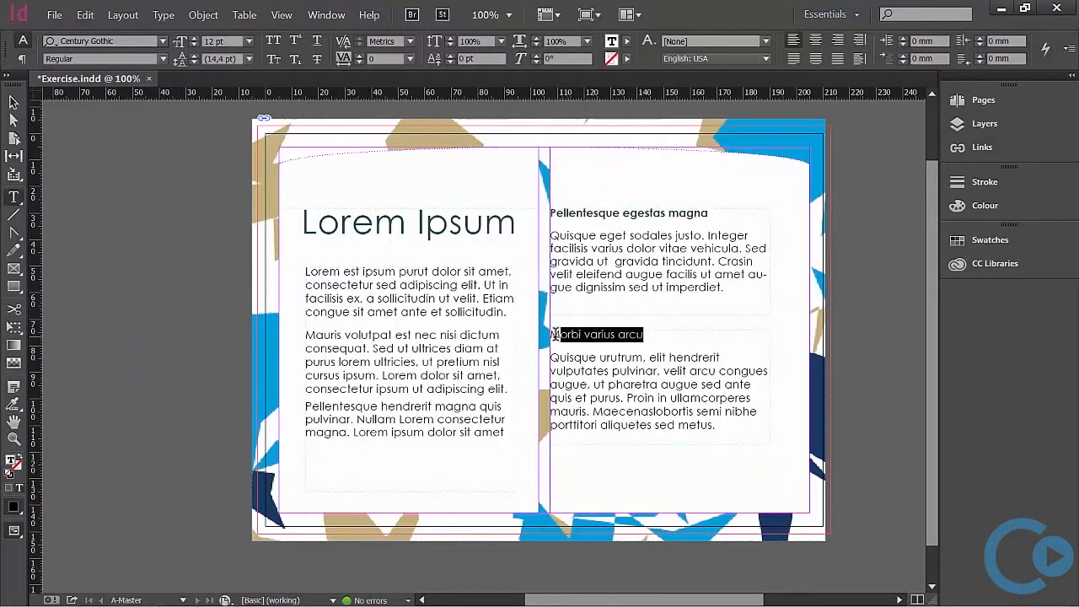
click(163, 59)
click(86, 109)
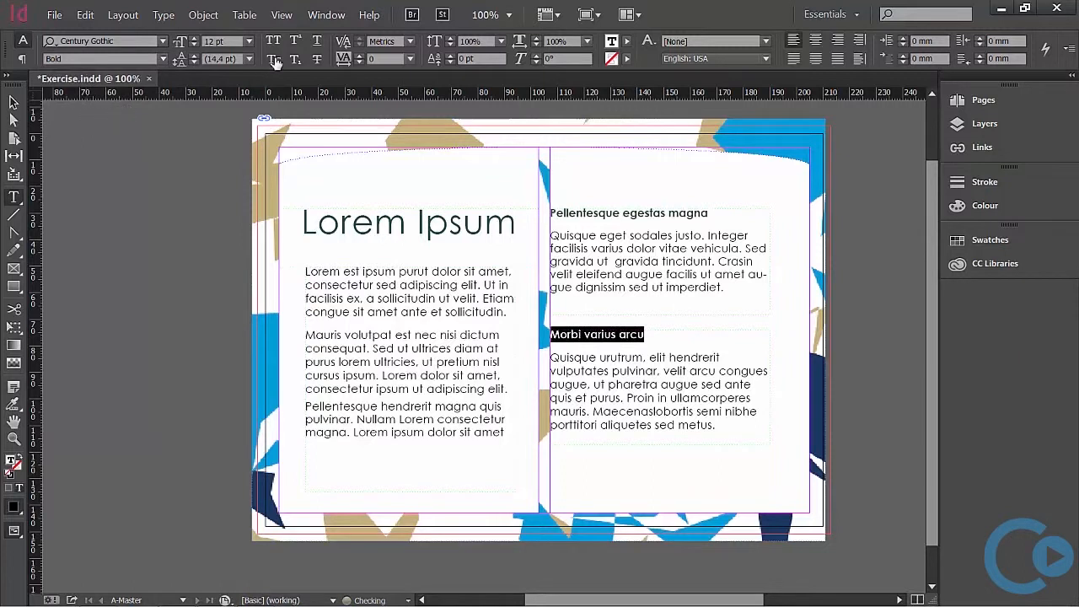
click(628, 42)
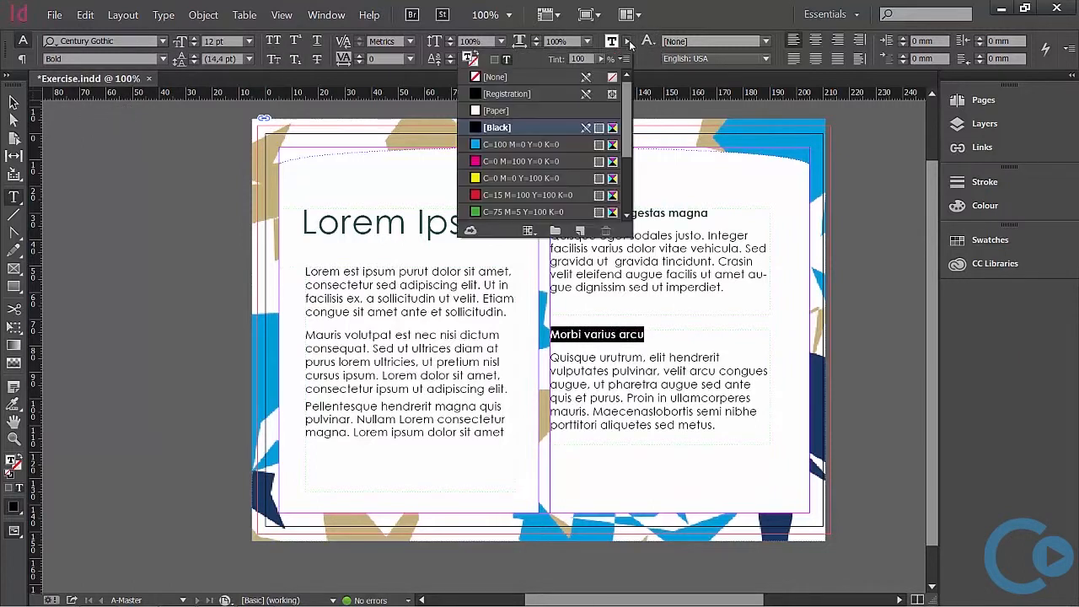
drag(629, 102, 629, 152)
click(506, 146)
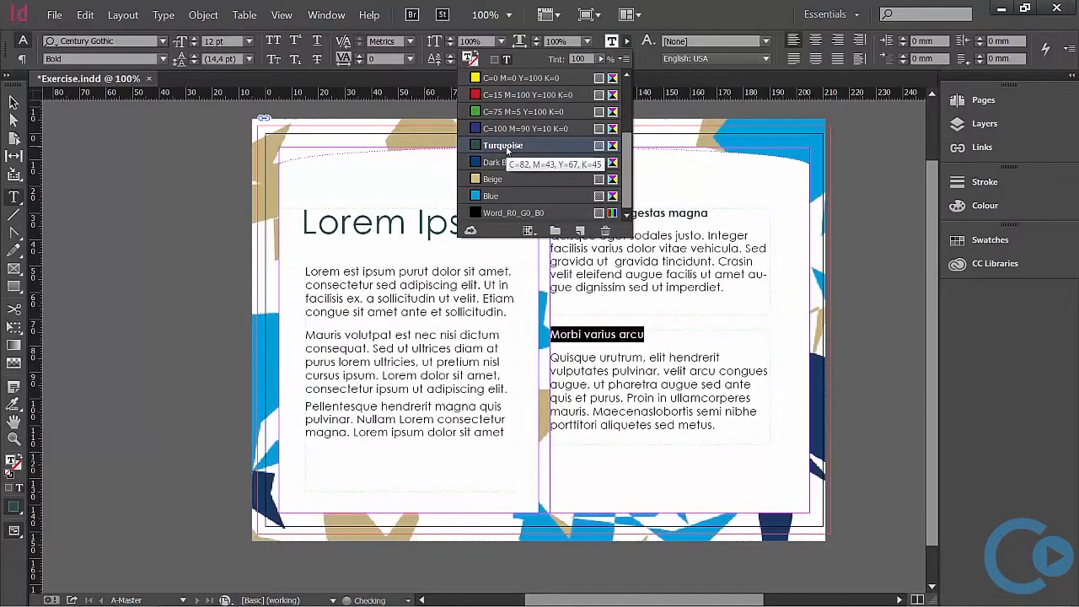
click(13, 101)
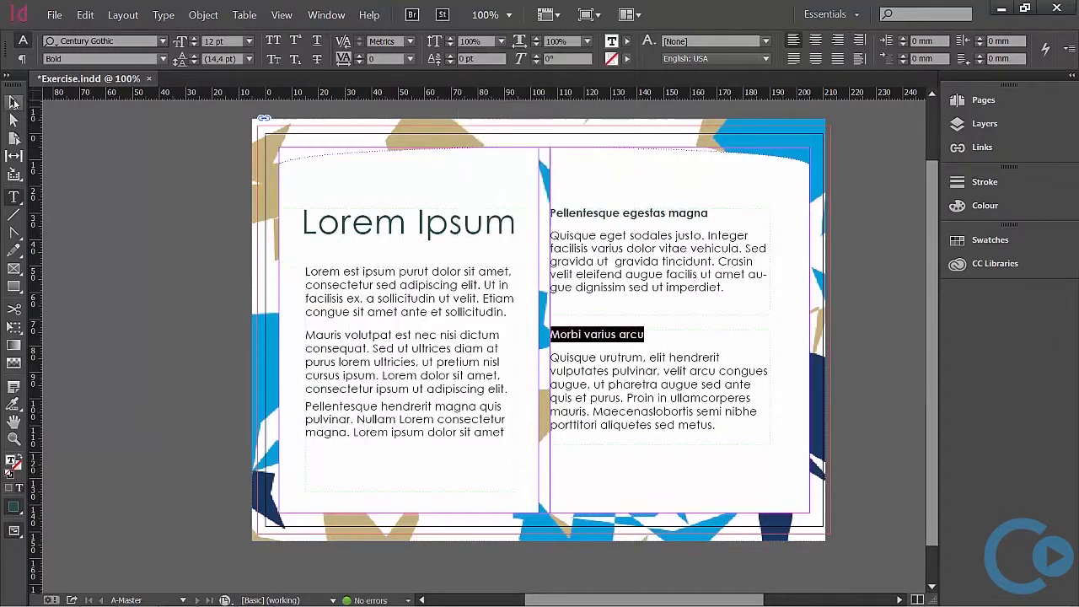
click(12, 101)
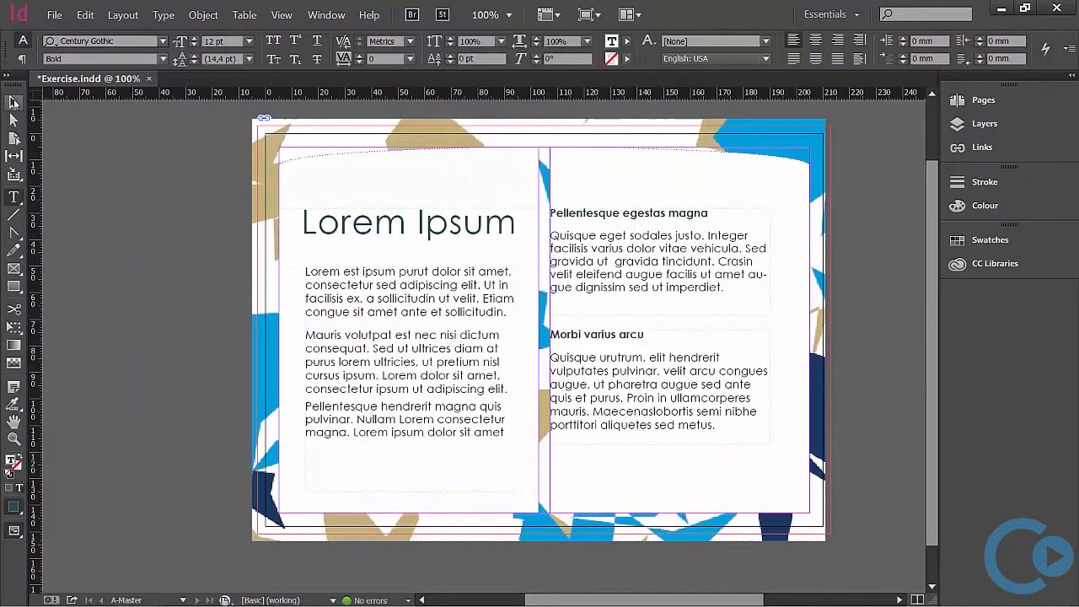
click(70, 162)
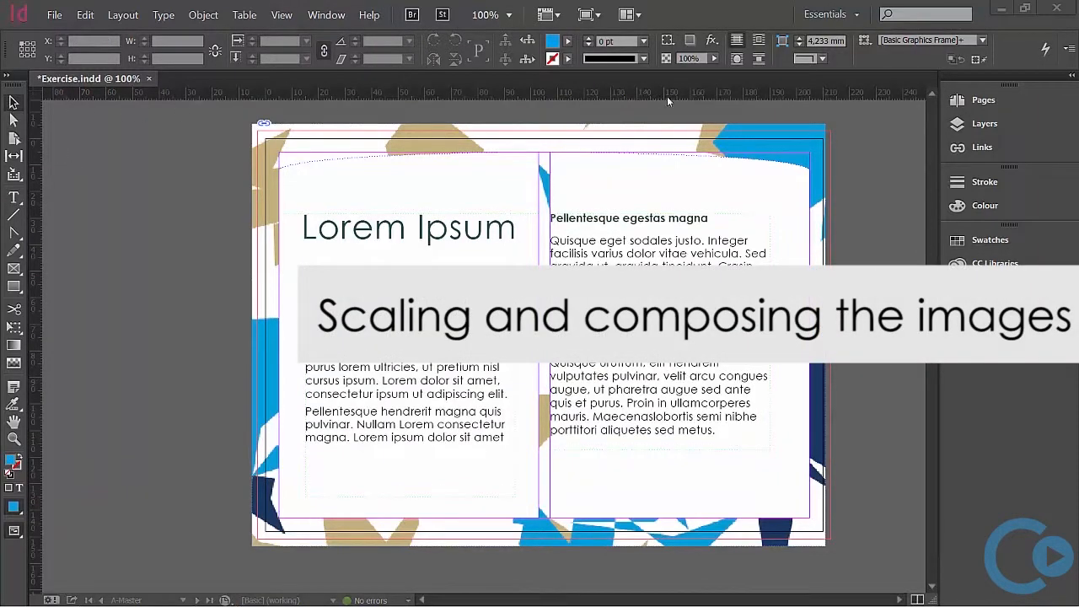
Step: Make the Images layer active and place the lightbulb image at full size near the page's upper-left corner
click(995, 127)
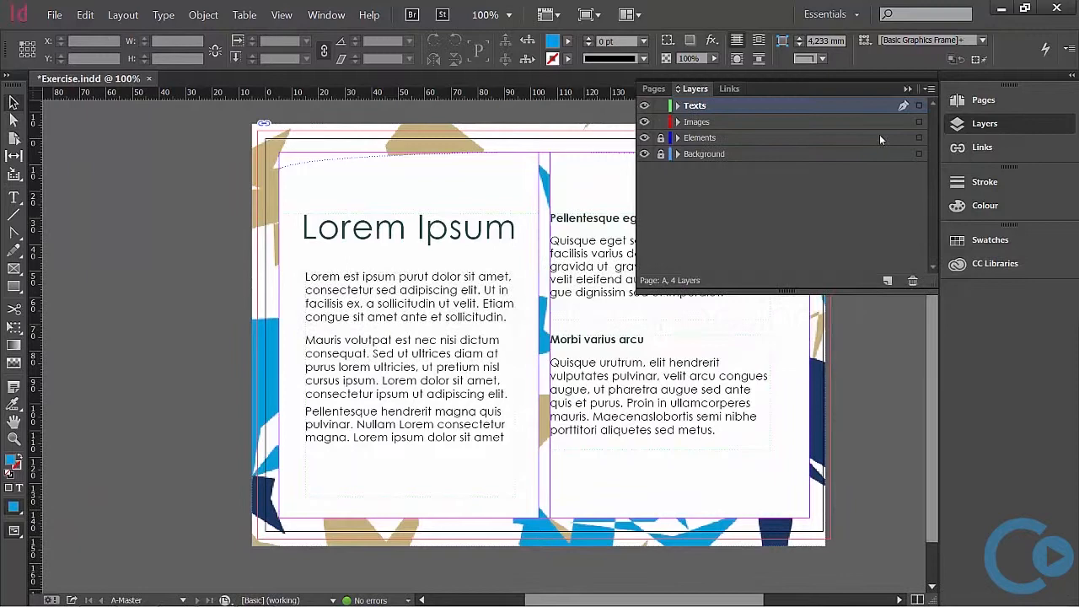
click(737, 122)
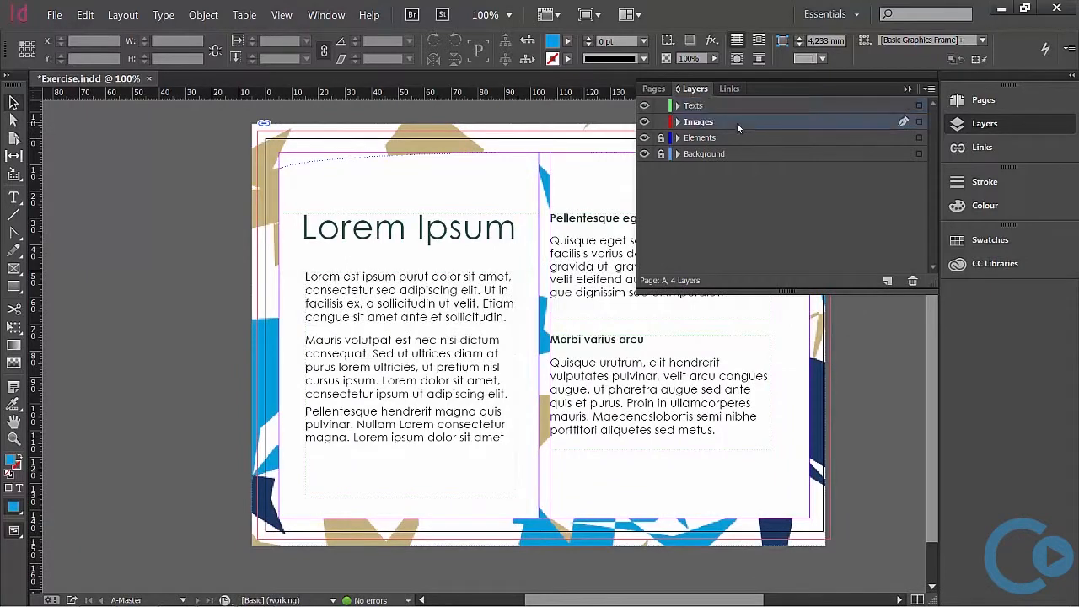
click(906, 89)
click(56, 19)
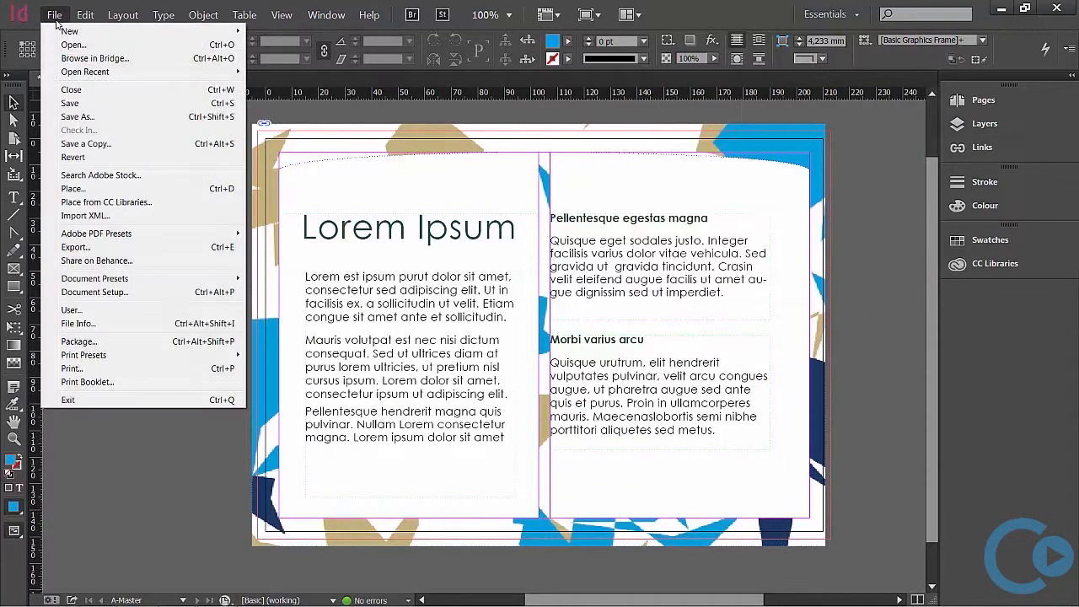
click(93, 188)
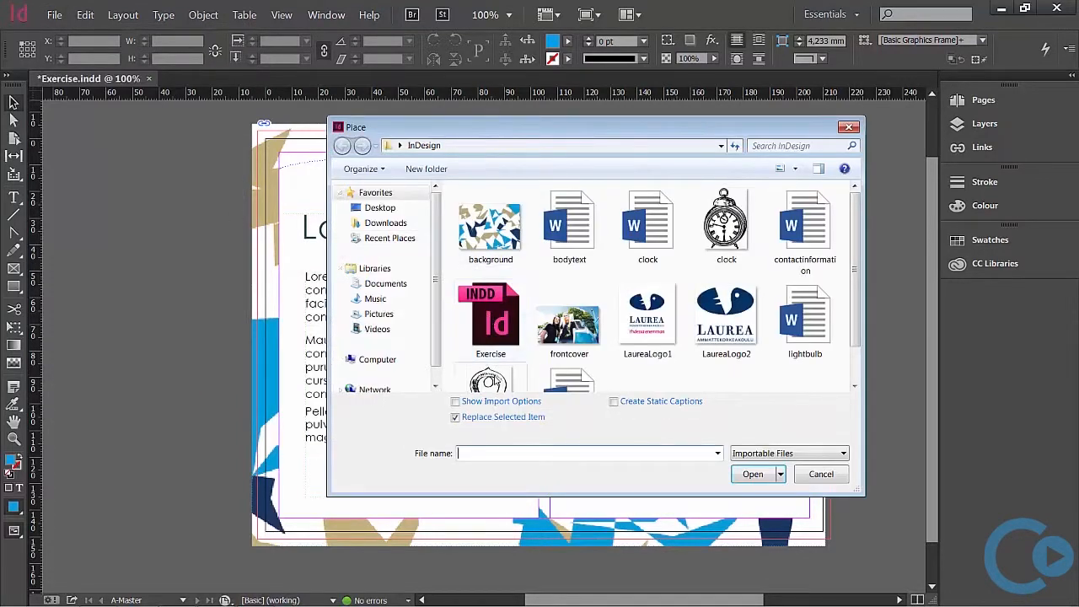
click(496, 381)
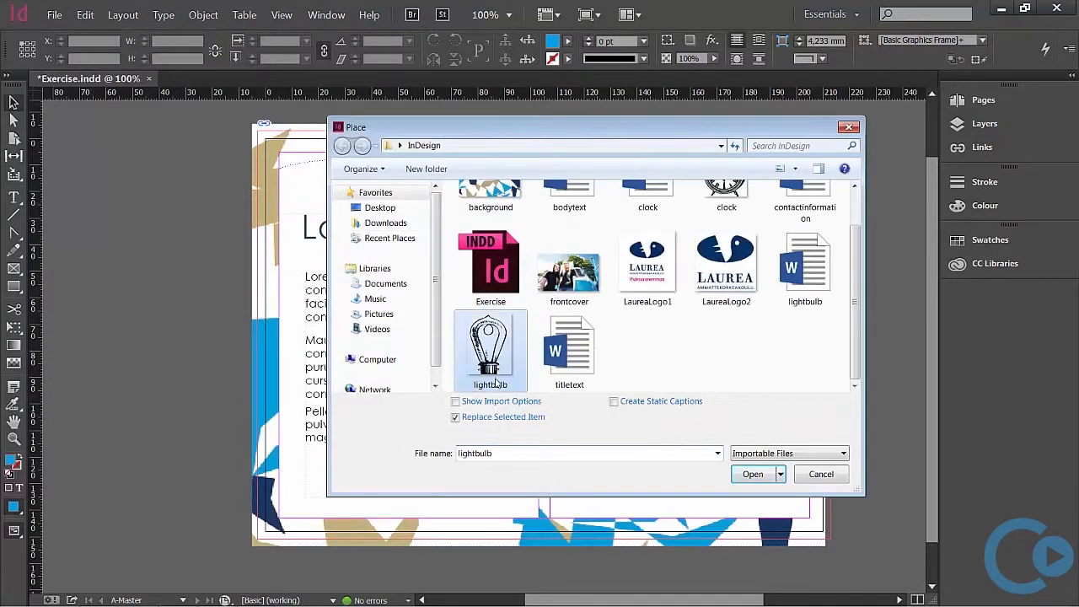
click(753, 474)
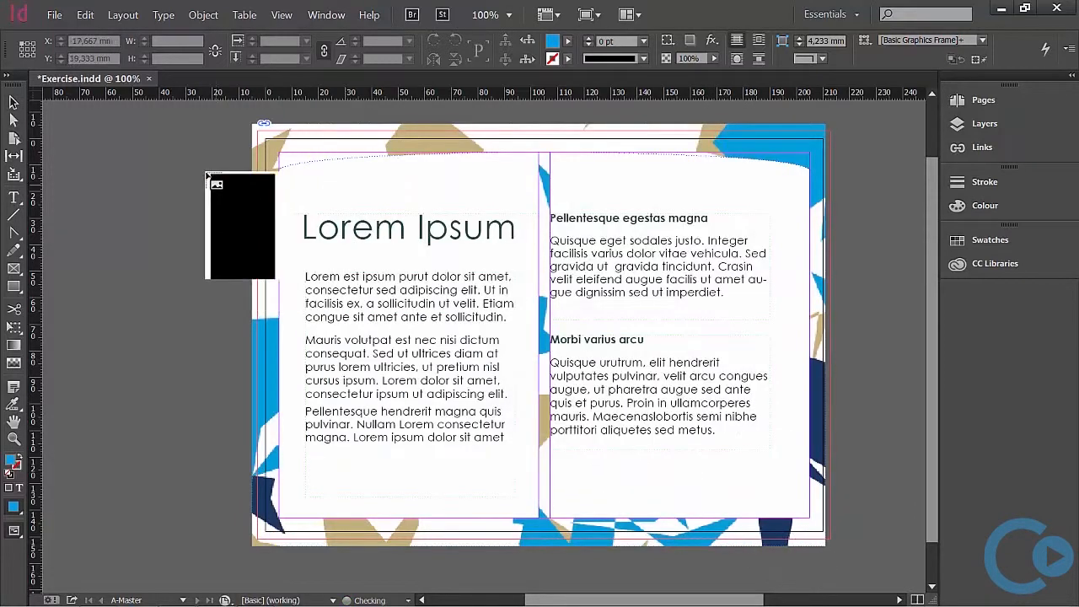
click(165, 121)
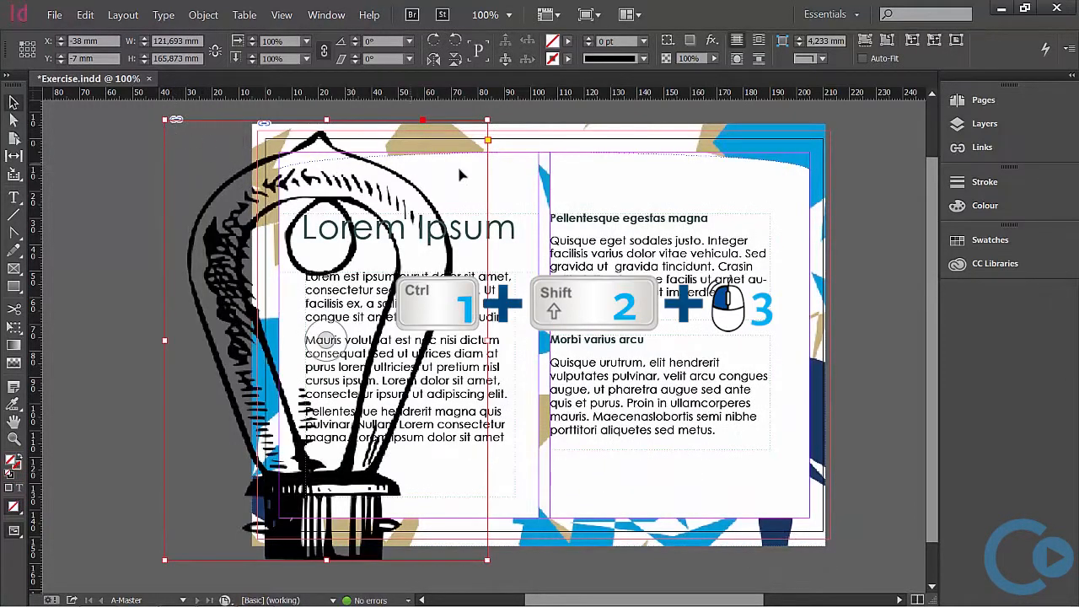
Step: Scale the lightbulb image proportionally to about 25.6 × 34.8 mm and move it to the right column's outer edge, level with the lightbulb text
drag(487, 123, 235, 464)
mouse_move(534, 381)
mouse_down()
mouse_move(722, 259)
mouse_move(799, 227)
mouse_up()
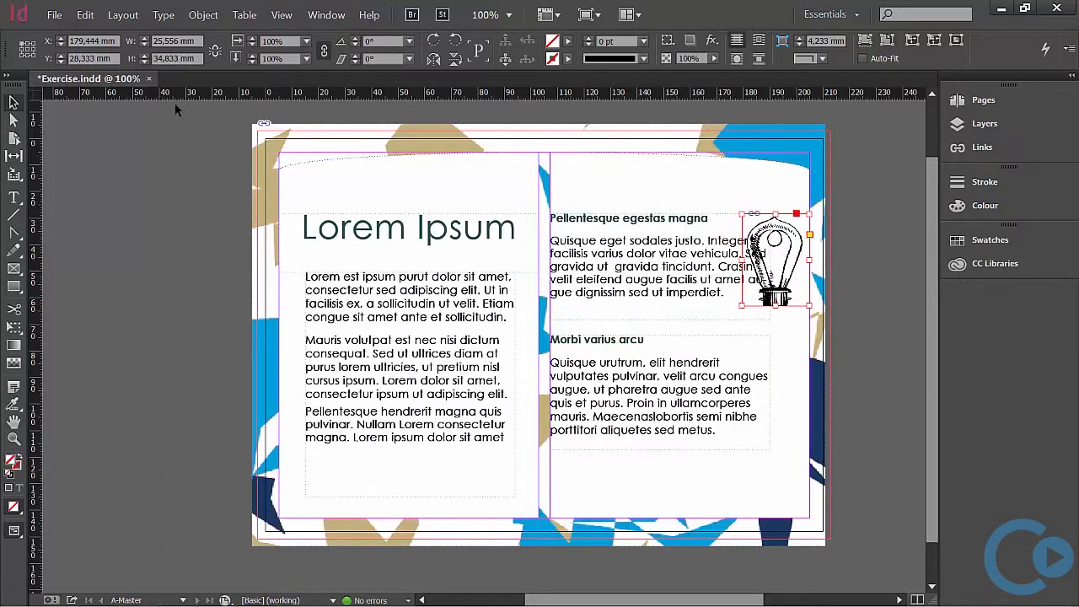
click(159, 149)
Step: Place the clock image at full size near the page's upper-left corner
click(54, 15)
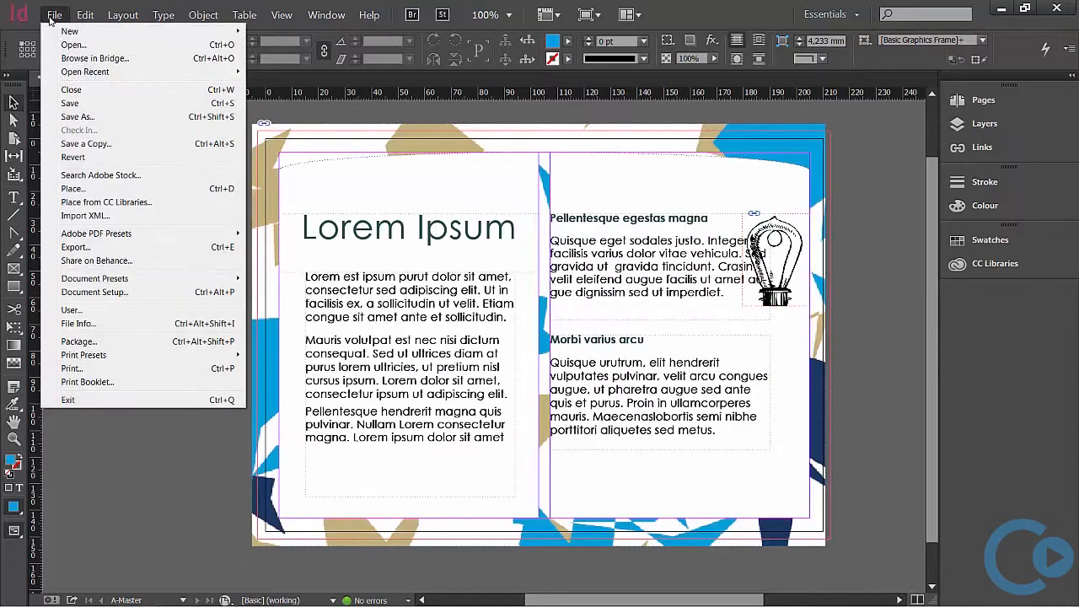
click(72, 188)
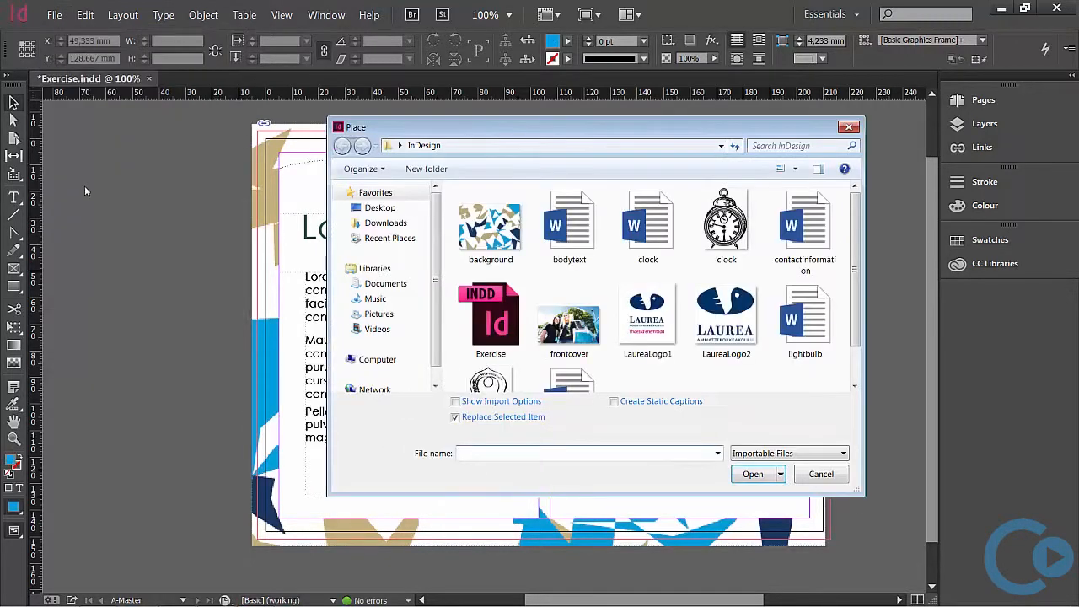
click(710, 242)
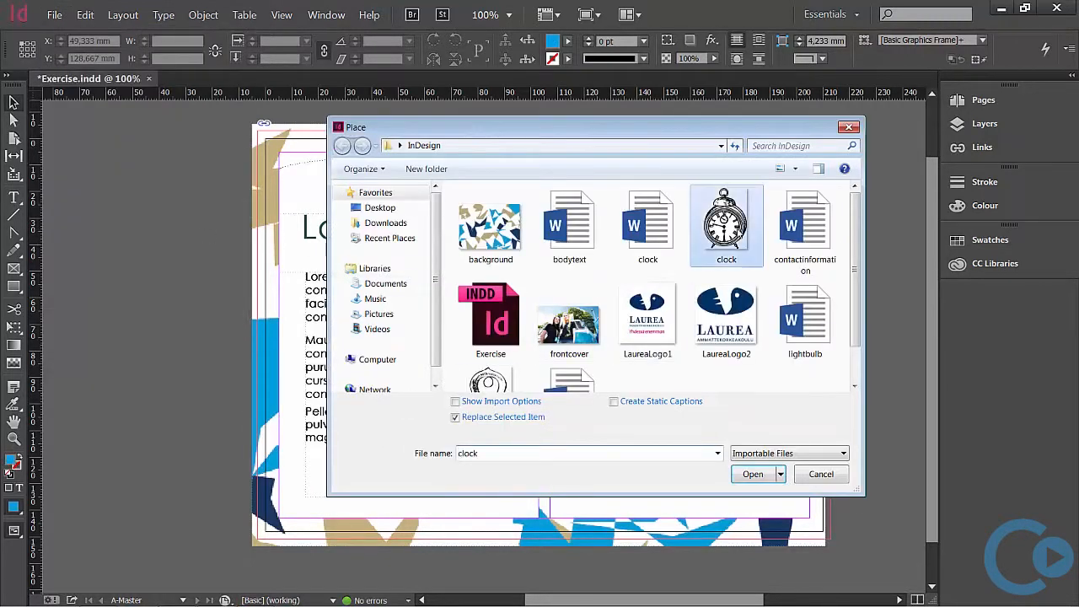
click(753, 474)
drag(118, 133, 118, 132)
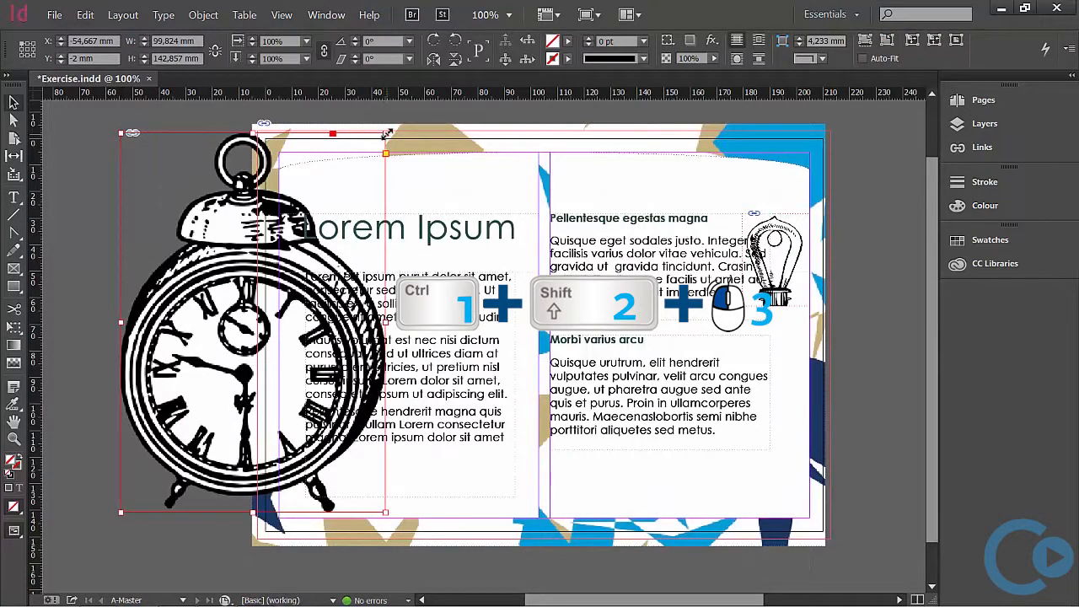
Step: Scale the clock image proportionally to about 25.4 × 36.3 mm and set it at the right column's outer edge, level with the clock text
drag(386, 133, 793, 362)
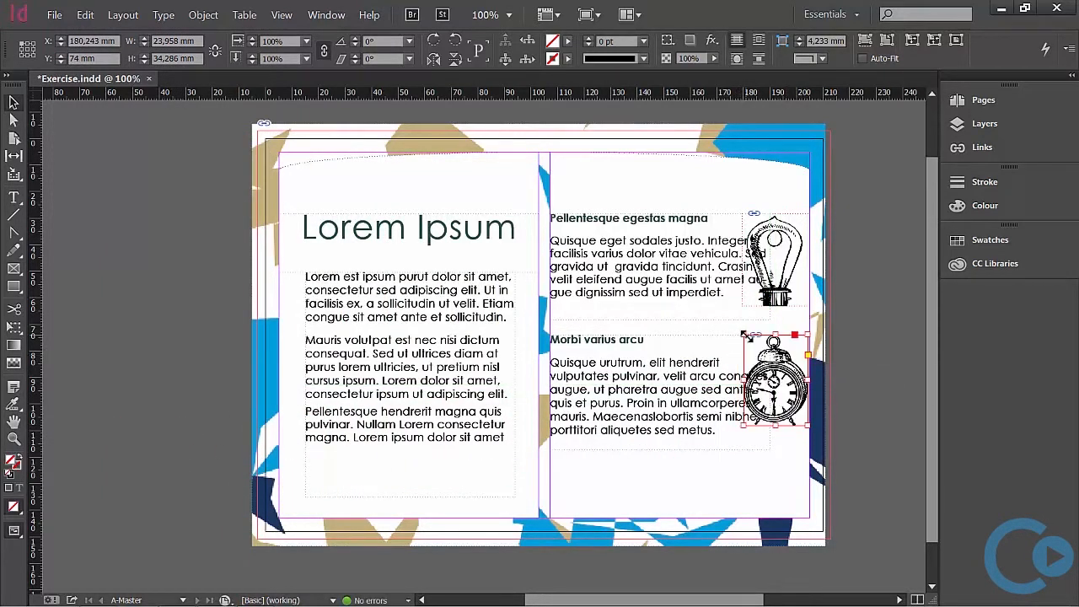
drag(744, 334, 792, 361)
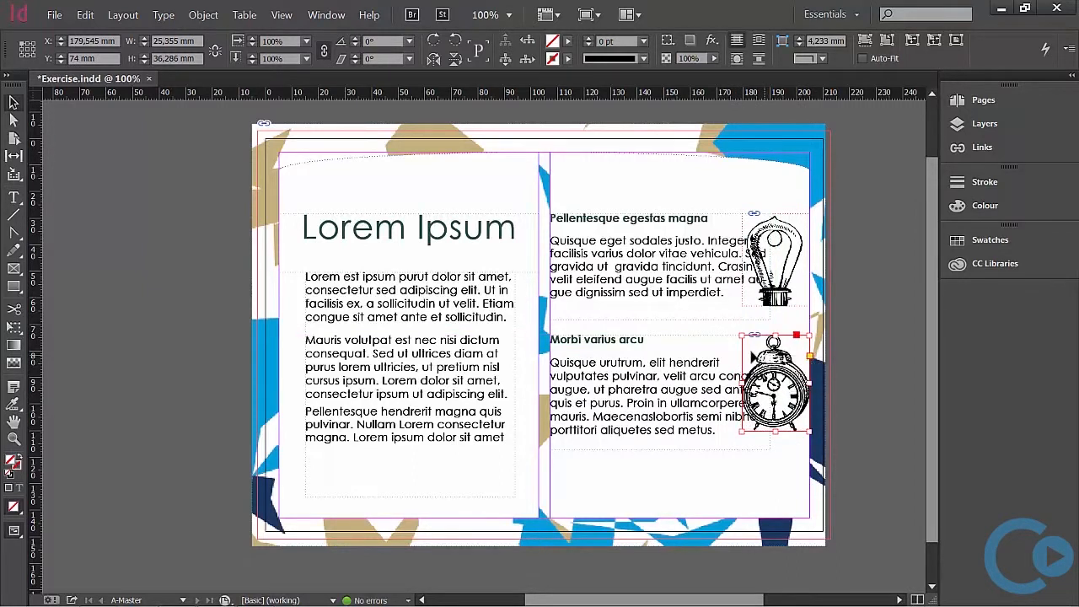
click(148, 262)
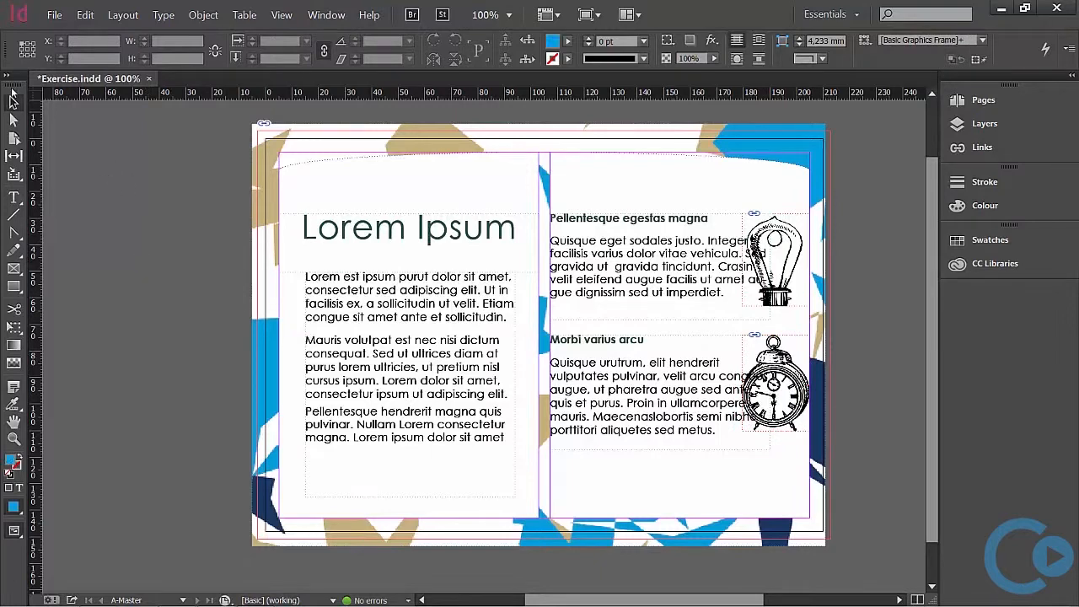
Step: Apply the [None] master to page 1 and open that page
click(991, 103)
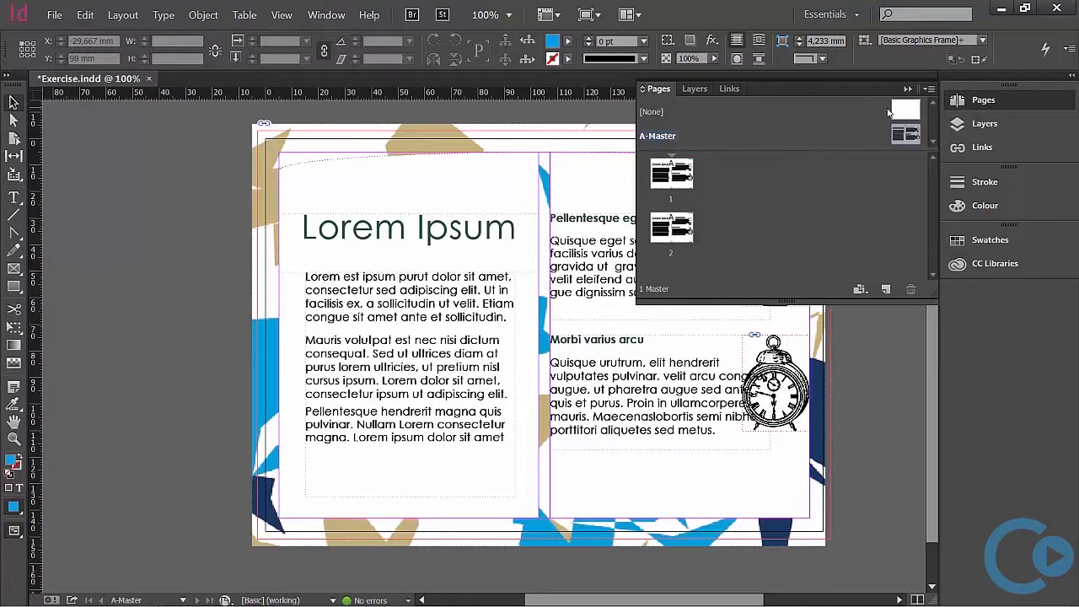
drag(900, 114, 675, 176)
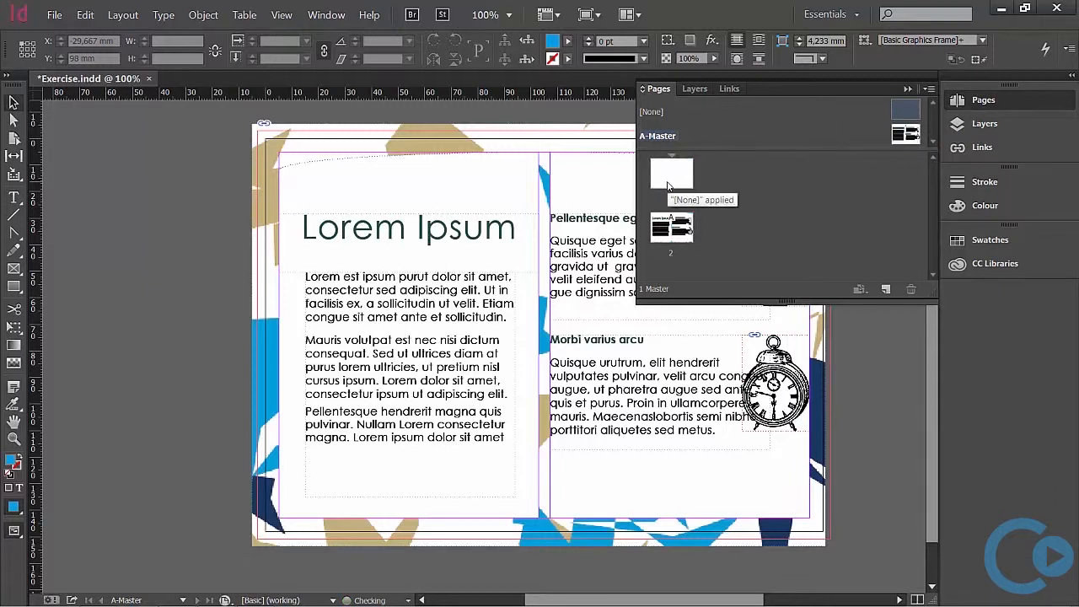
double_click(671, 176)
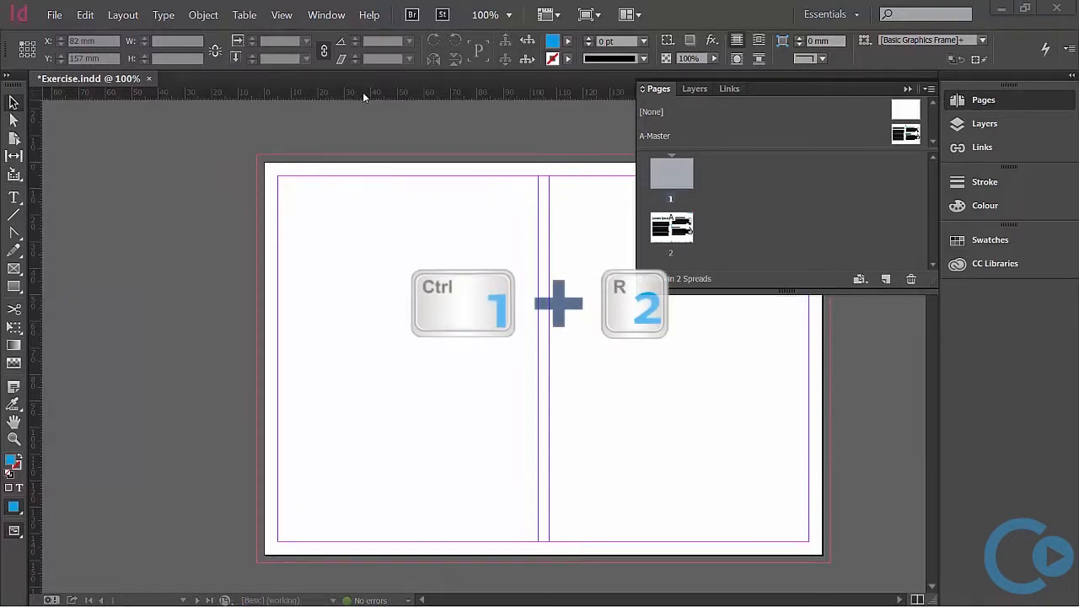
Step: Add two horizontal guides across page 1, at about 83 mm and 96 mm from its upper edge
drag(374, 89, 388, 383)
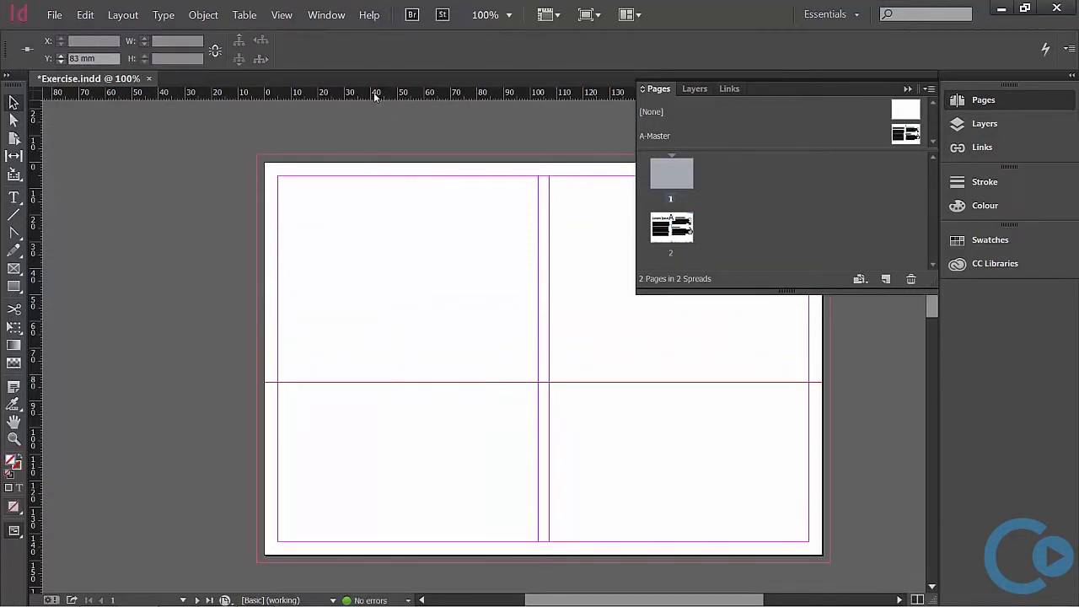
drag(375, 96, 388, 417)
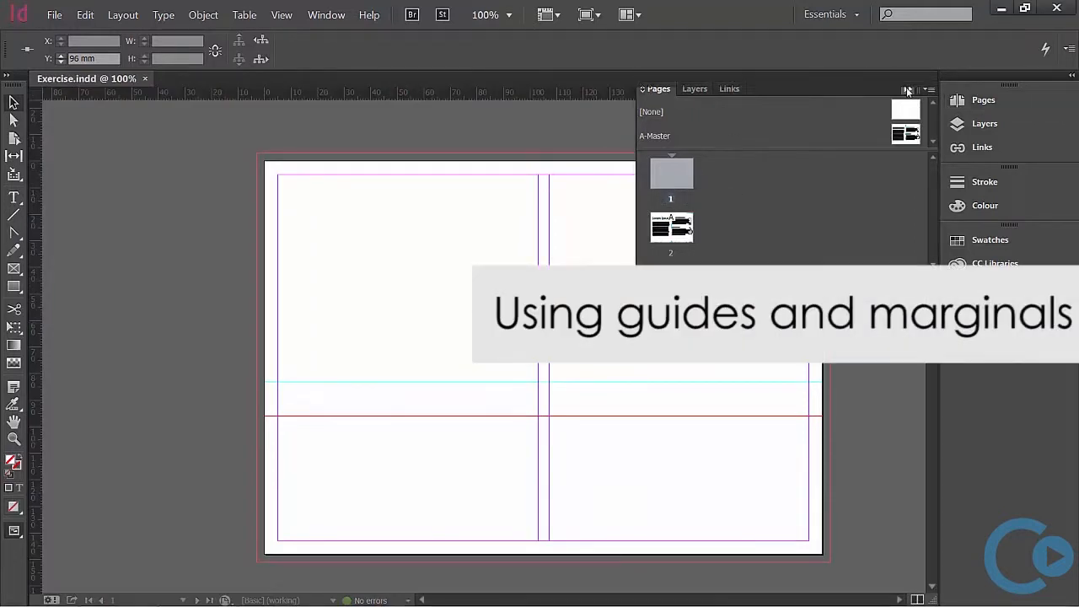
click(906, 89)
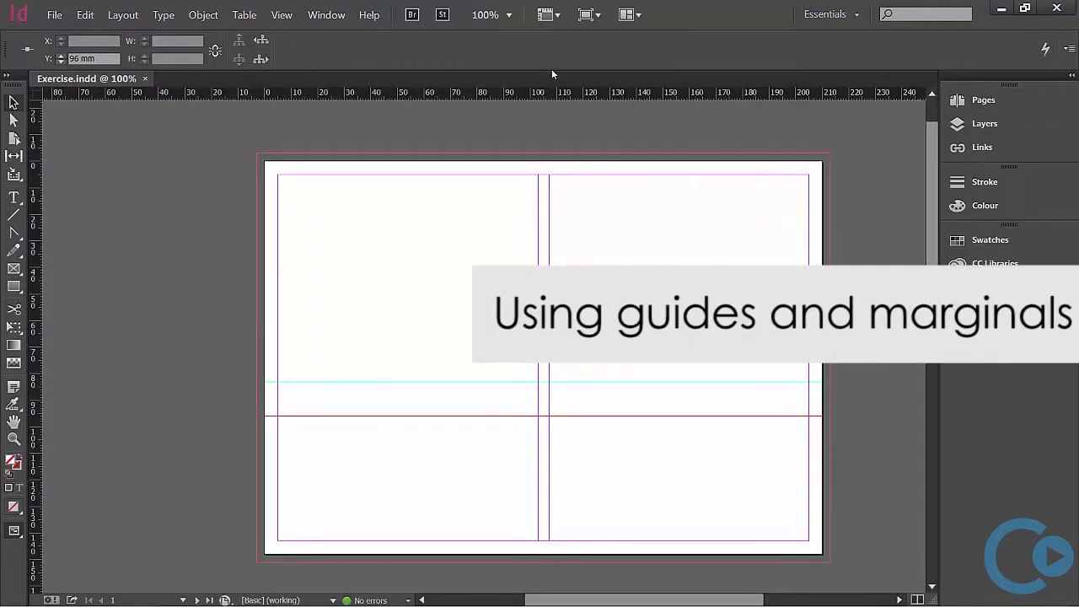
Step: Place the frontcover image at full size on page 1
click(53, 16)
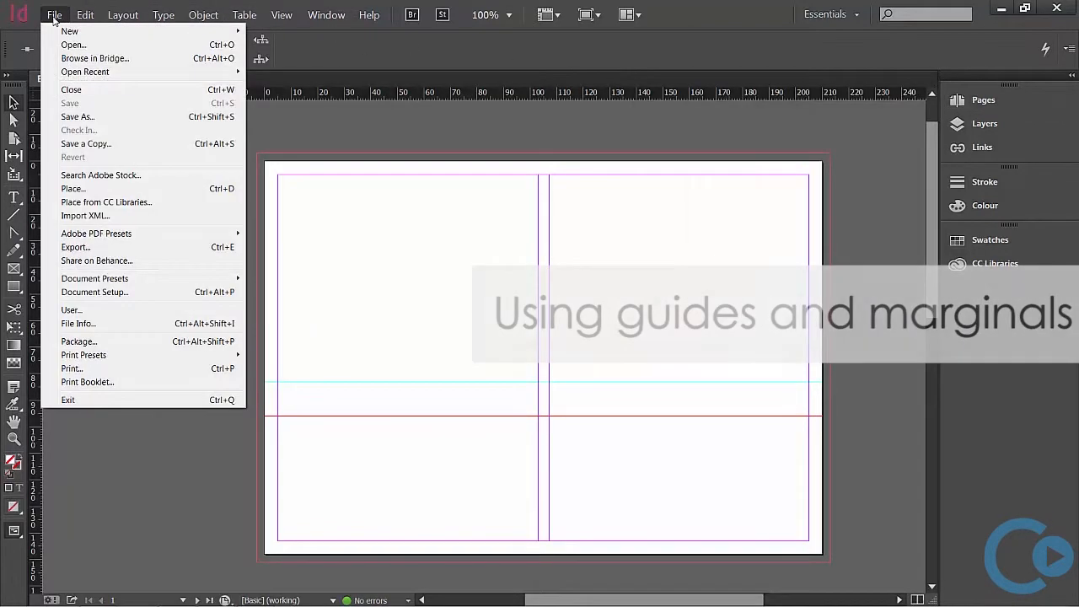
click(76, 189)
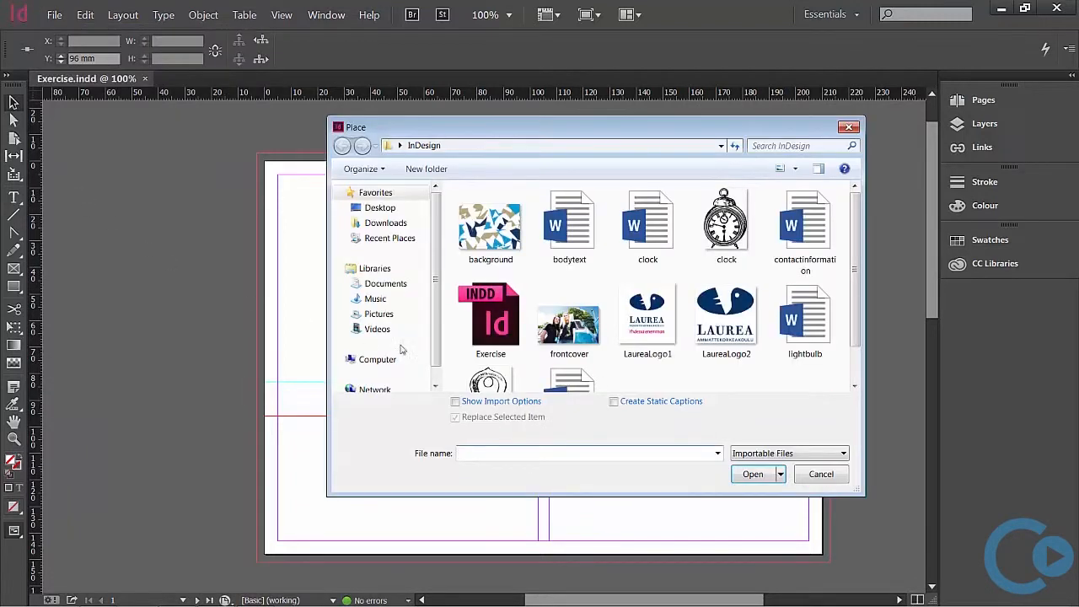
click(572, 343)
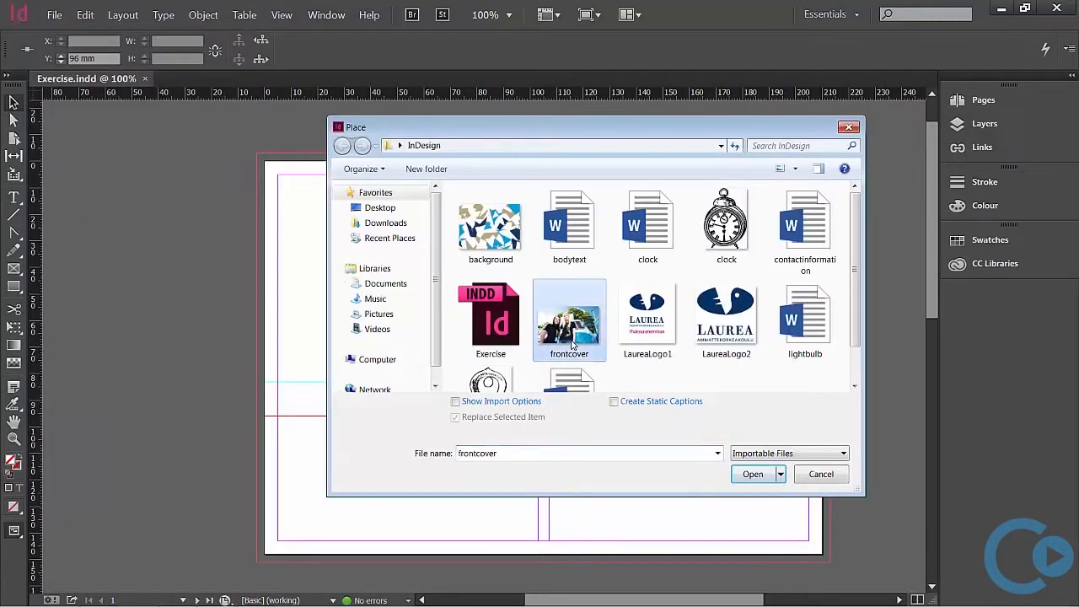
click(763, 475)
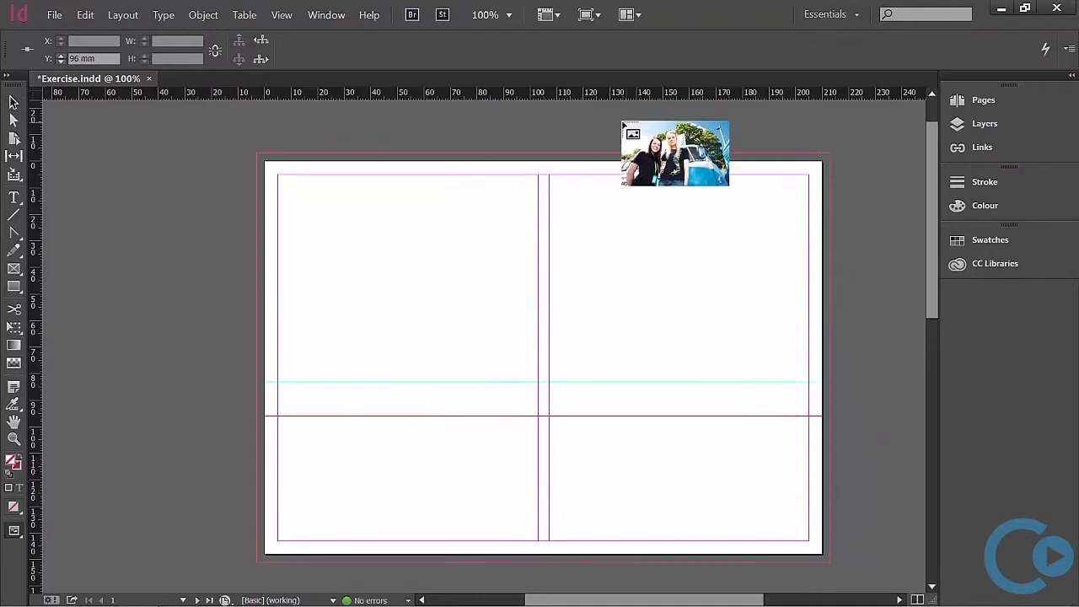
click(623, 124)
drag(715, 186, 434, 199)
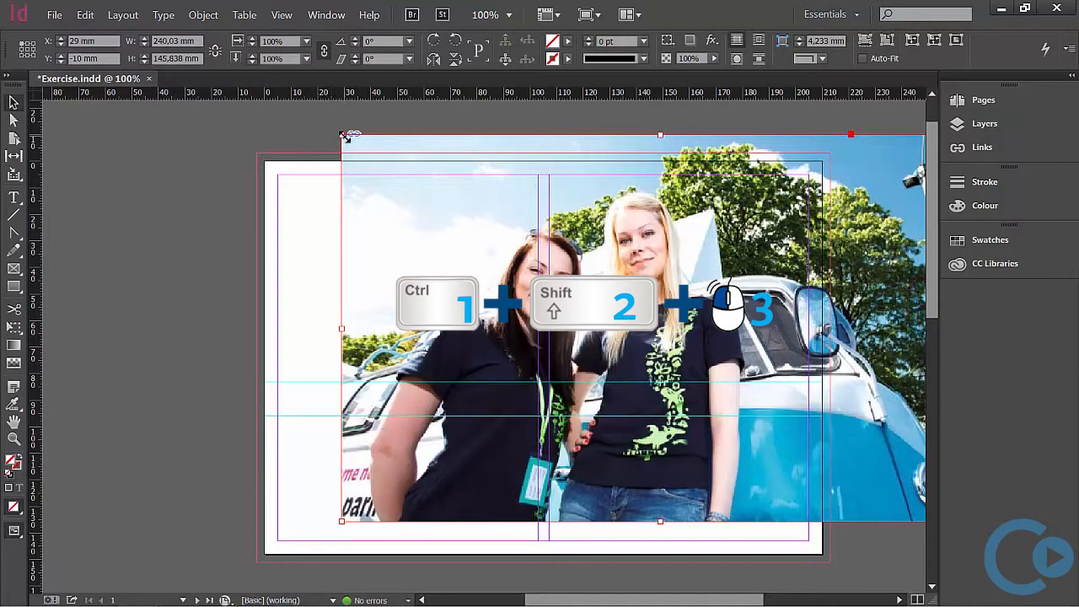
Step: Scale and crop the cover photo to about 103 × 54.7 mm, spanning the right column to the page edge and standing on the lower guide
drag(344, 135, 672, 338)
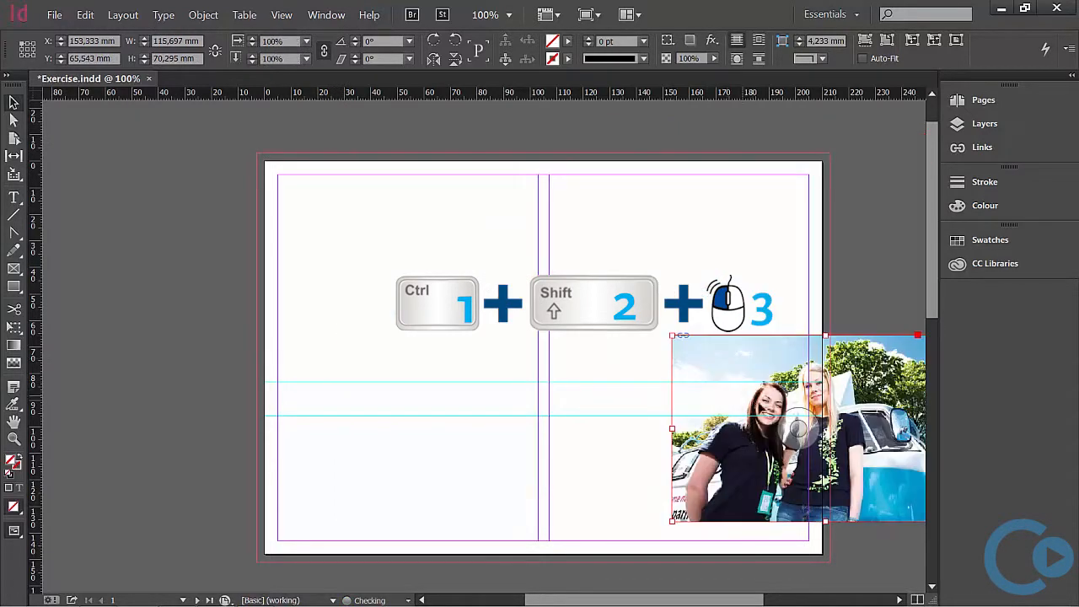
drag(751, 370, 639, 269)
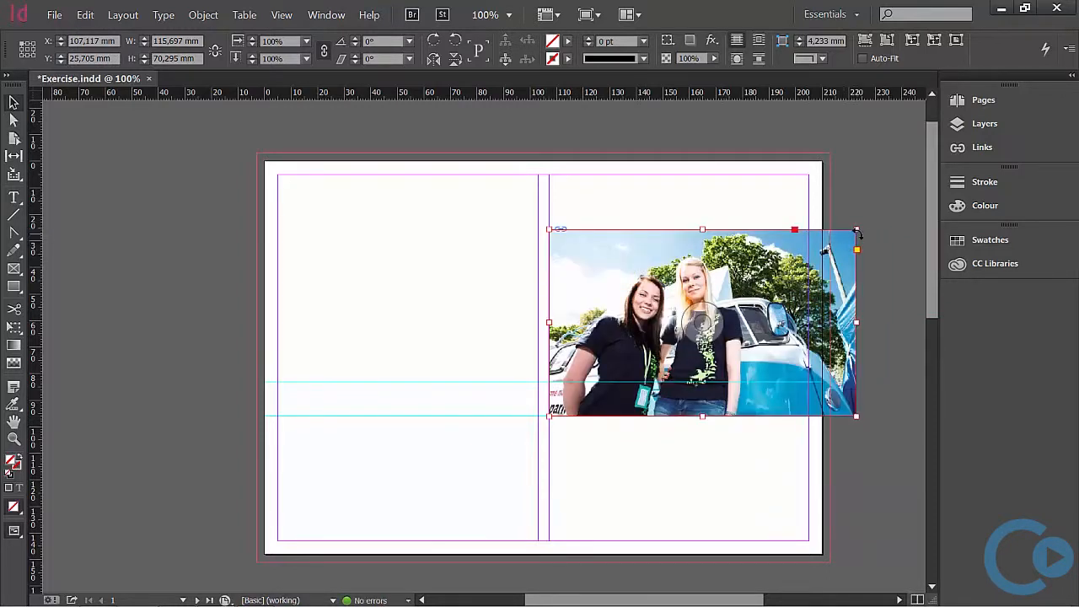
drag(857, 230, 802, 251)
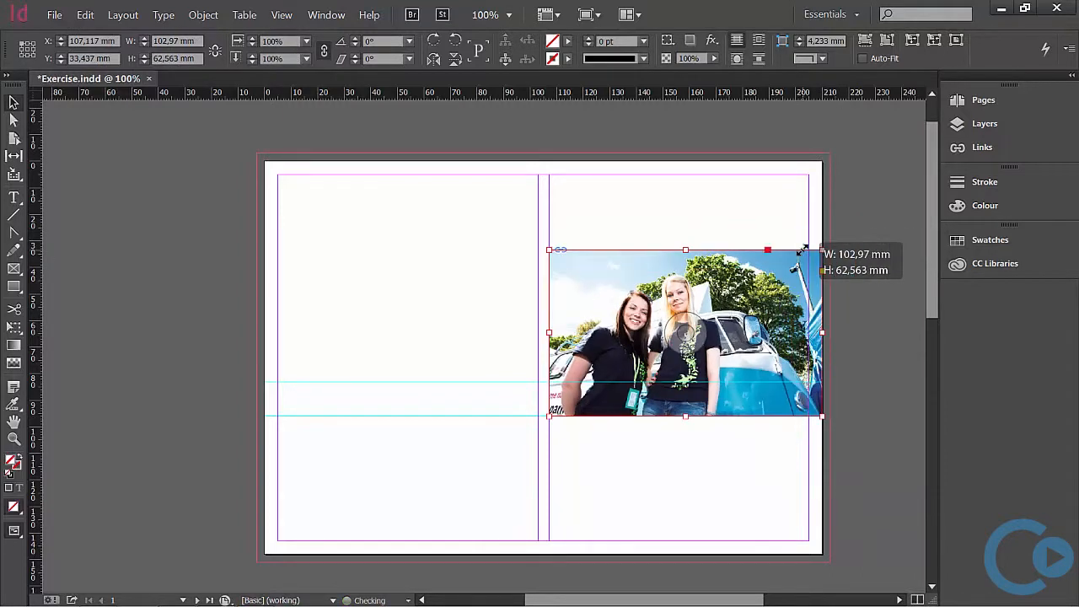
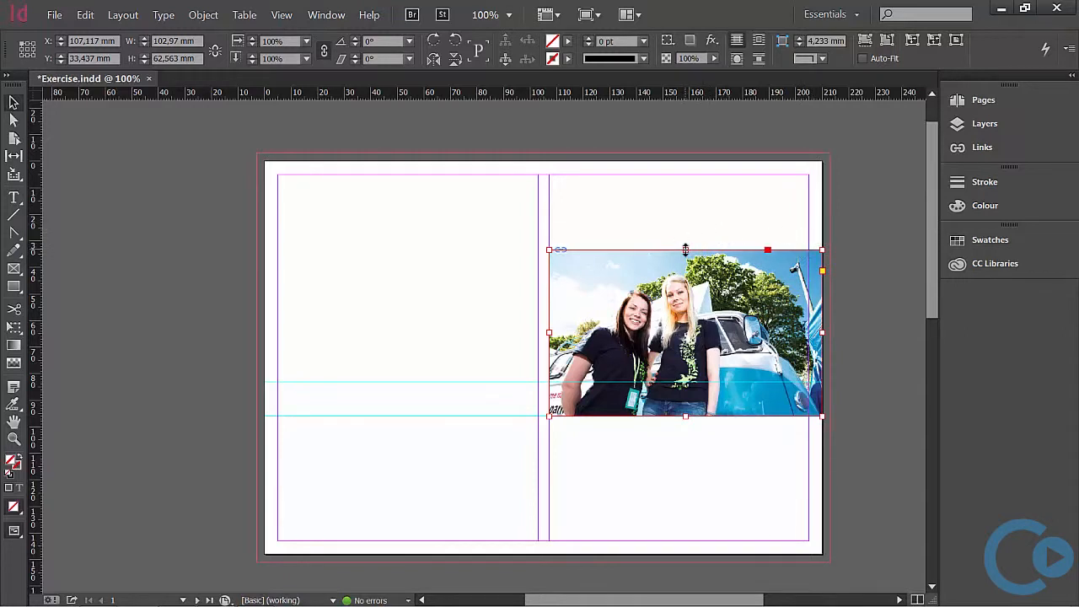
drag(685, 250, 685, 271)
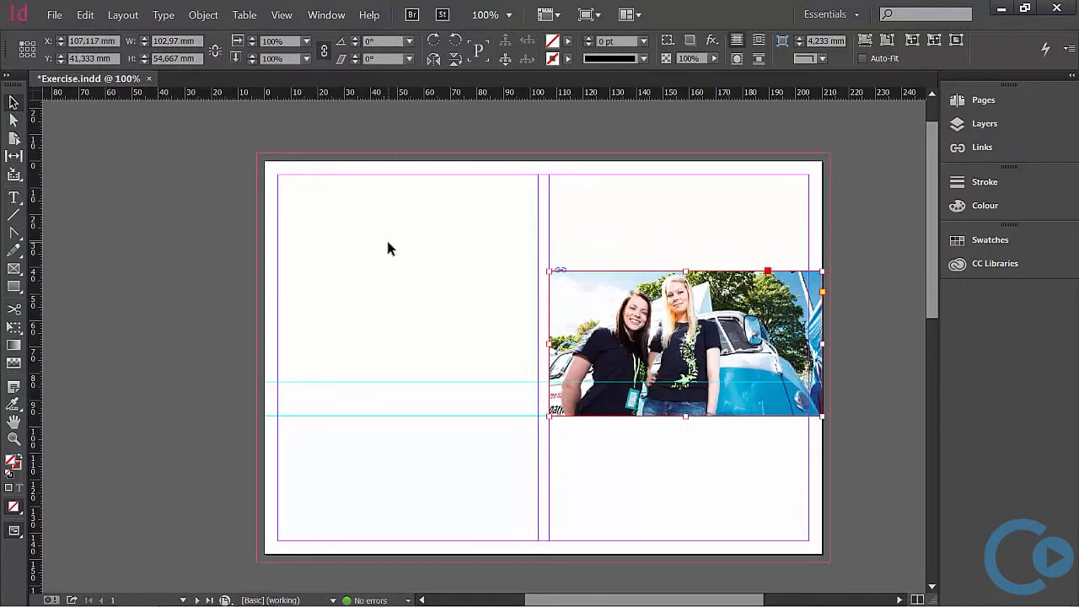
click(193, 222)
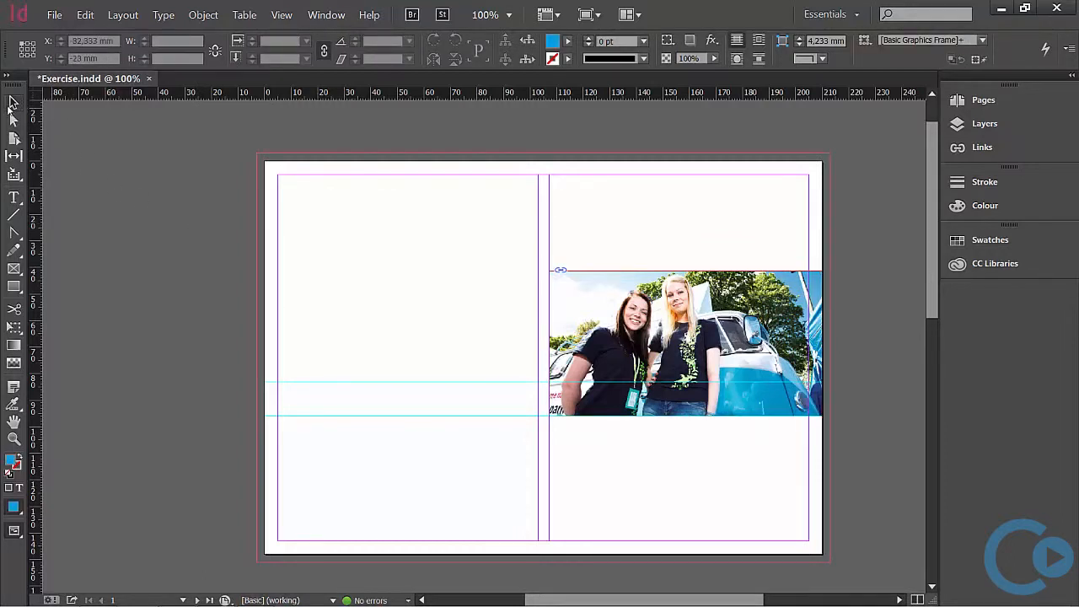
Step: Place the LaureaLogo1 image at full size near the upper middle of the page
click(54, 14)
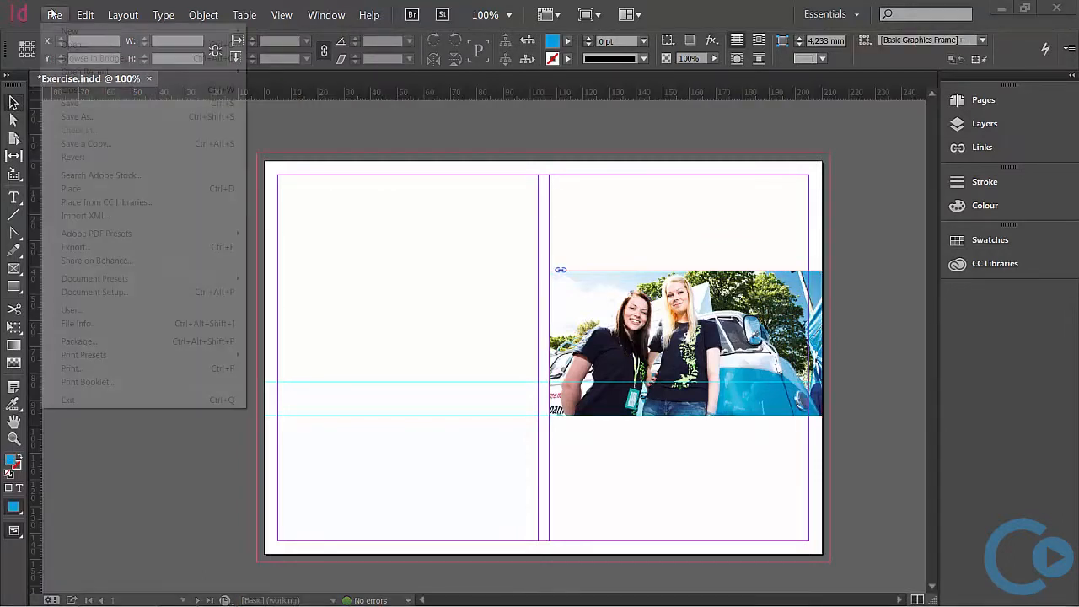
click(72, 188)
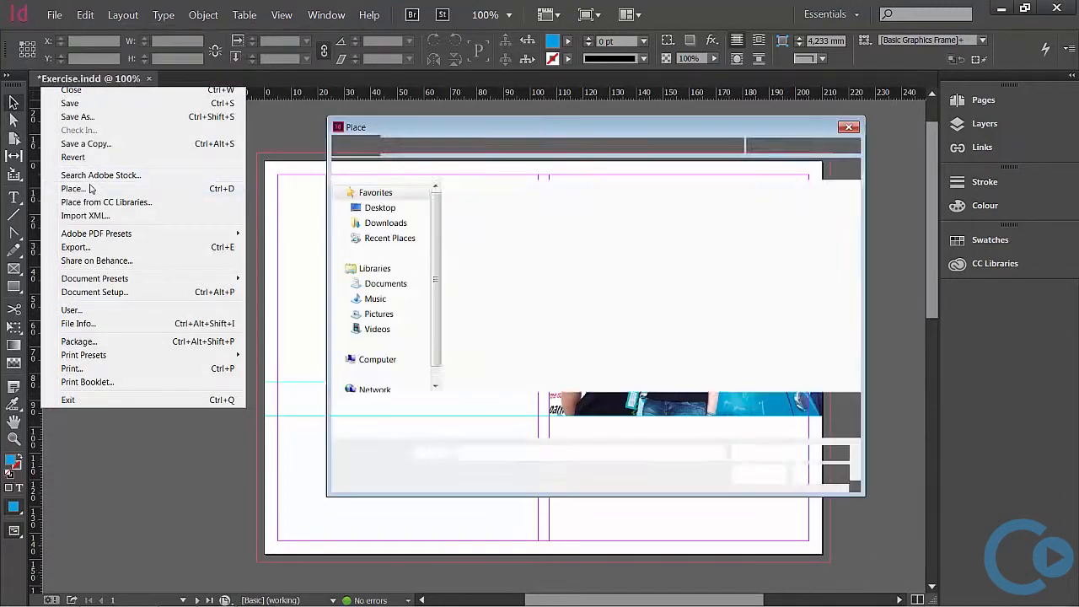
double_click(658, 333)
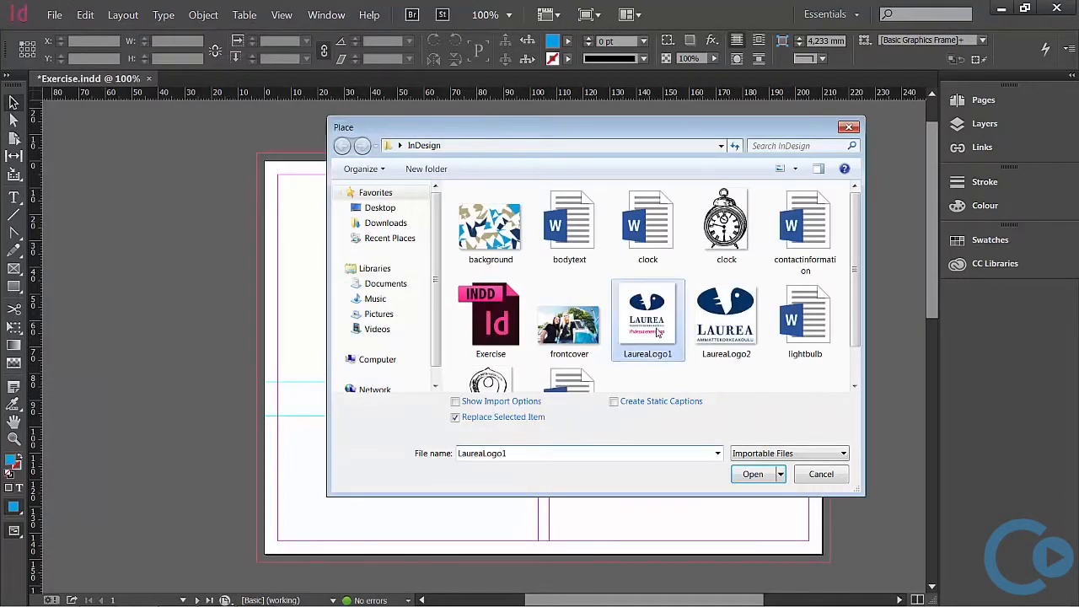
drag(417, 123, 749, 161)
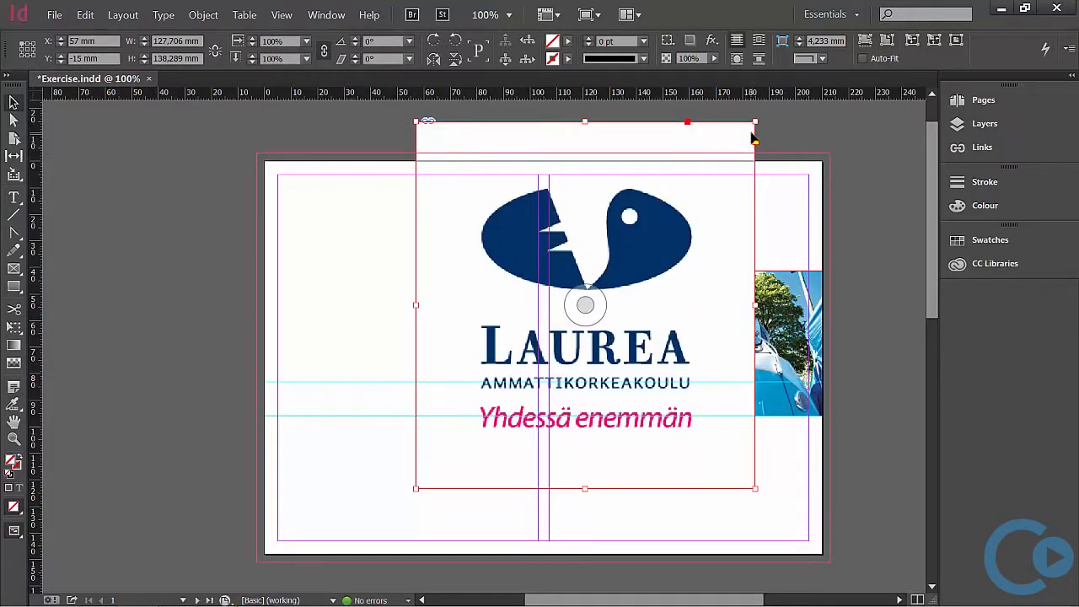
Step: Scale the logo proportionally to about 33.4 × 36.2 mm and centre it above the cover photo, between the upper margin and the photo
drag(756, 123, 557, 445)
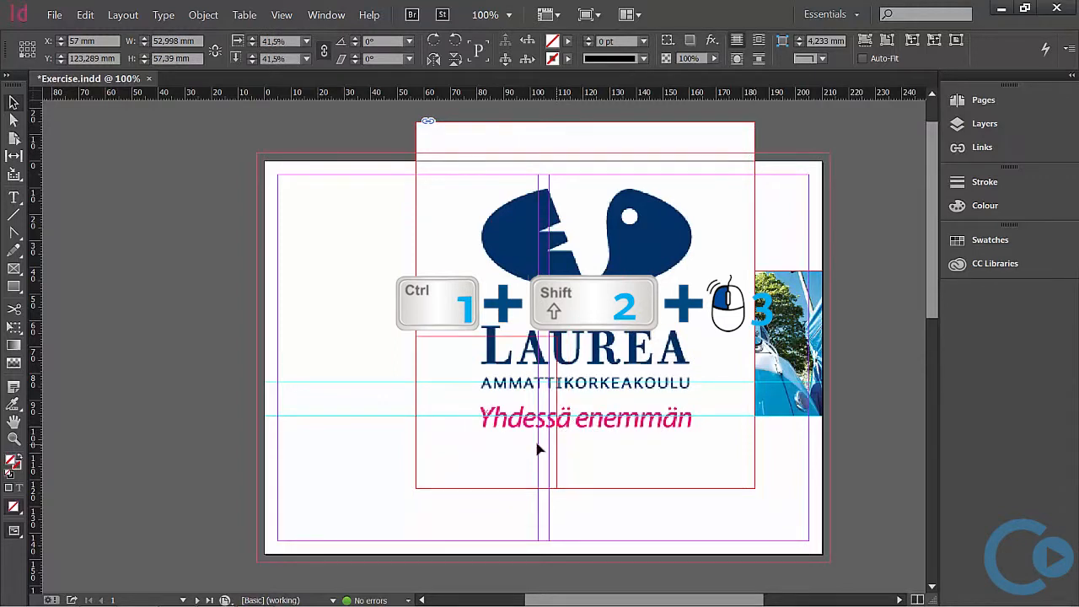
drag(496, 360, 693, 144)
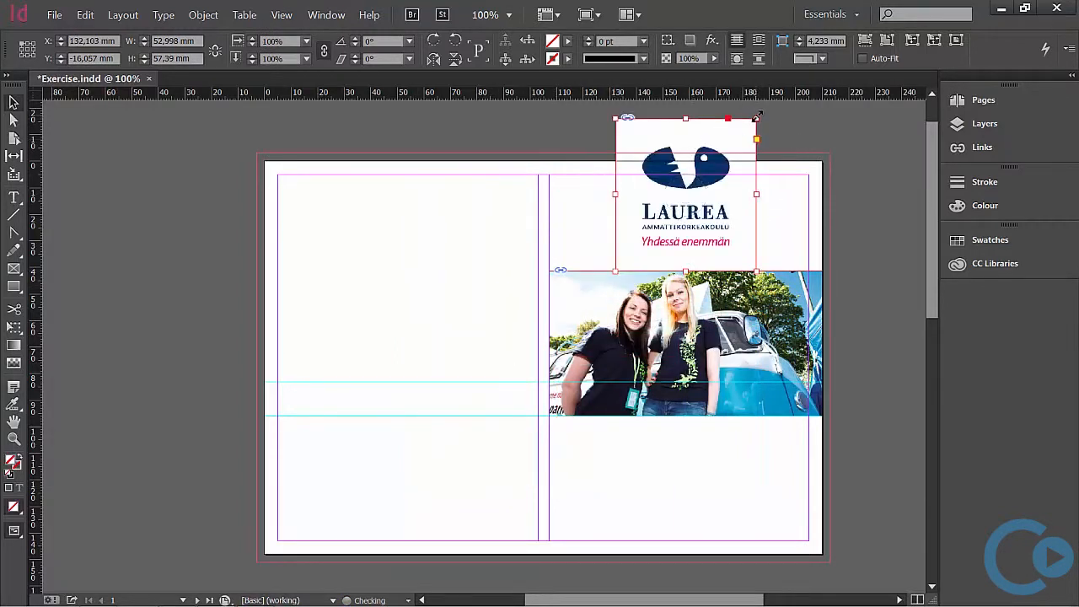
drag(757, 118, 714, 242)
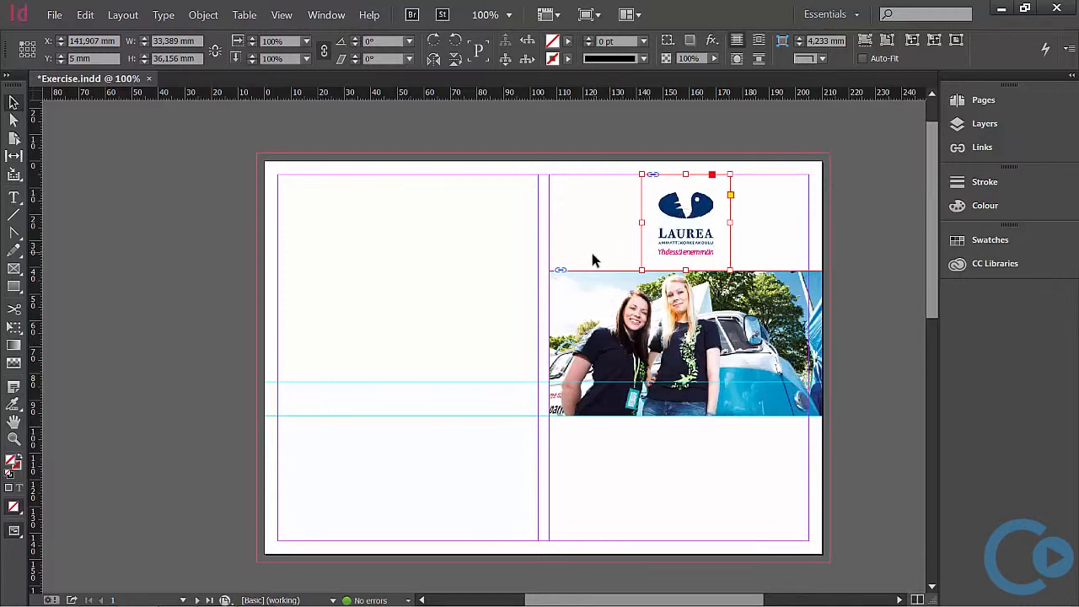
click(194, 227)
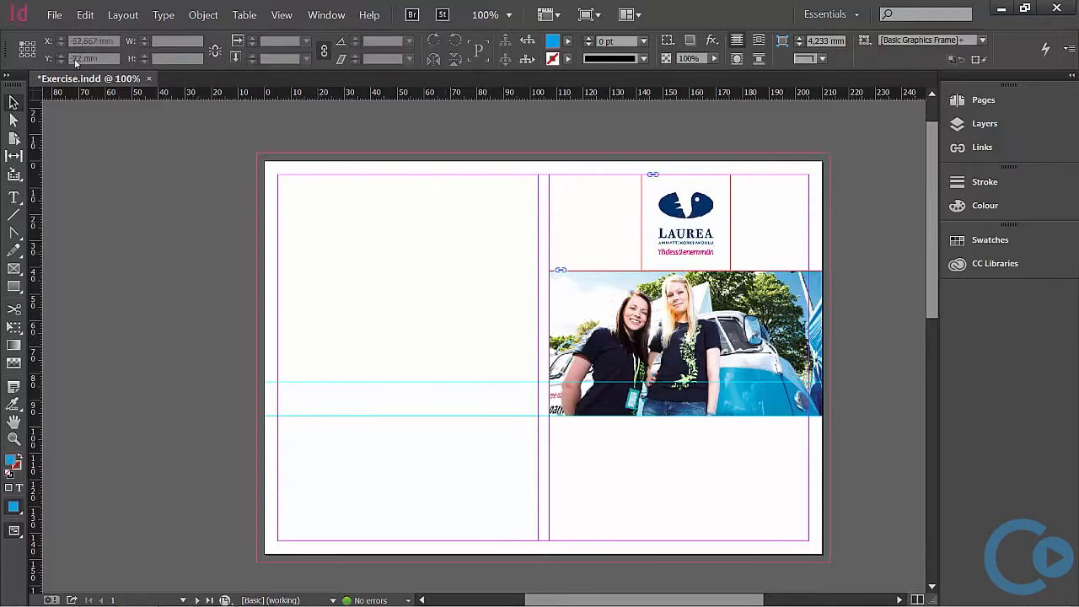
Step: Place the LaureaLogo2 image at full size over the page's upper-left corner
click(51, 14)
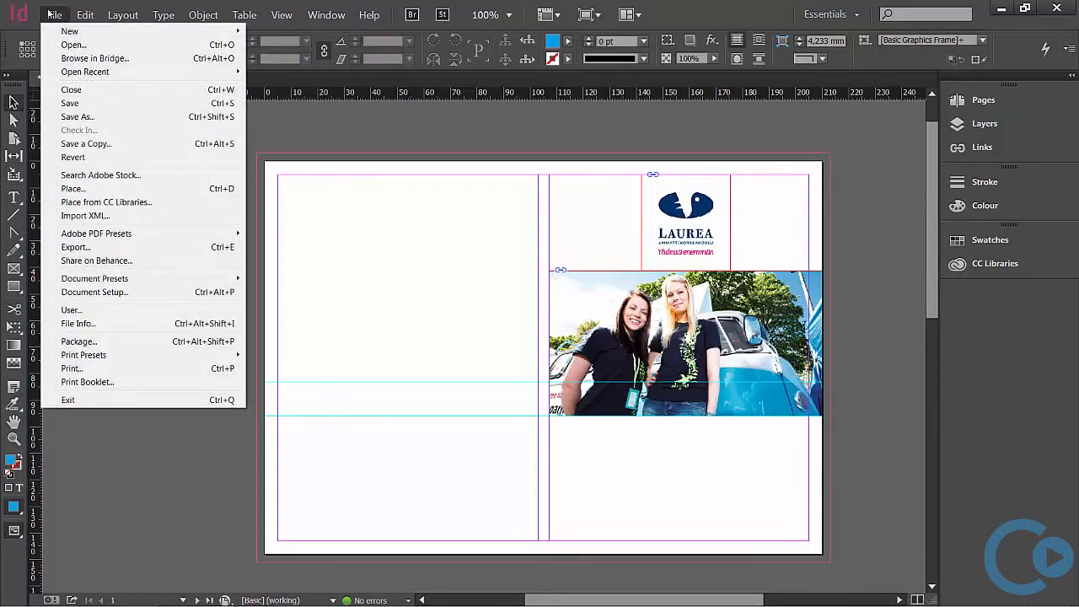
click(70, 190)
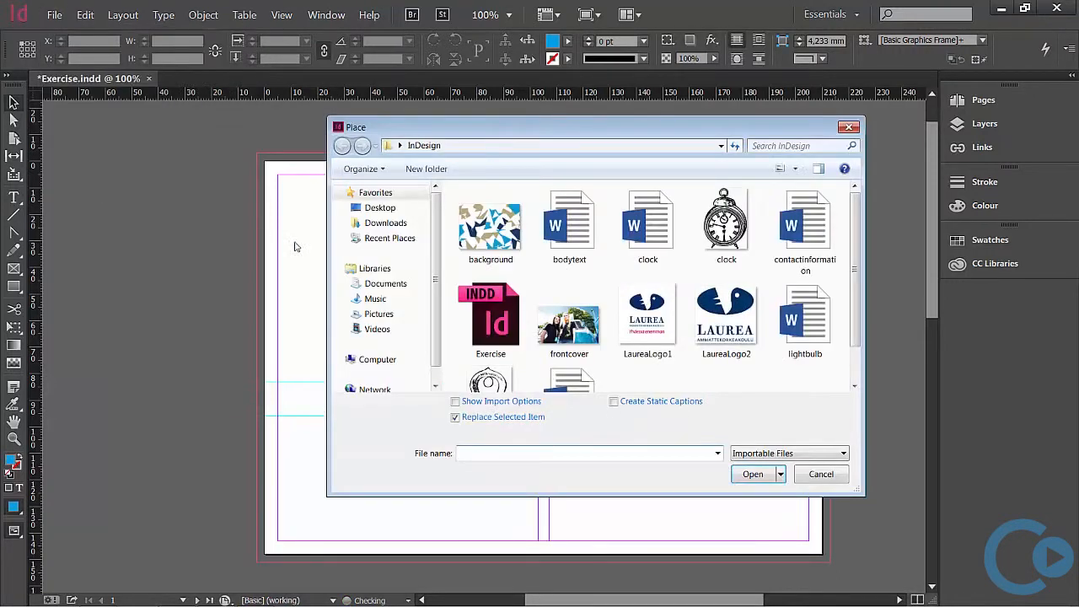
click(725, 319)
click(753, 474)
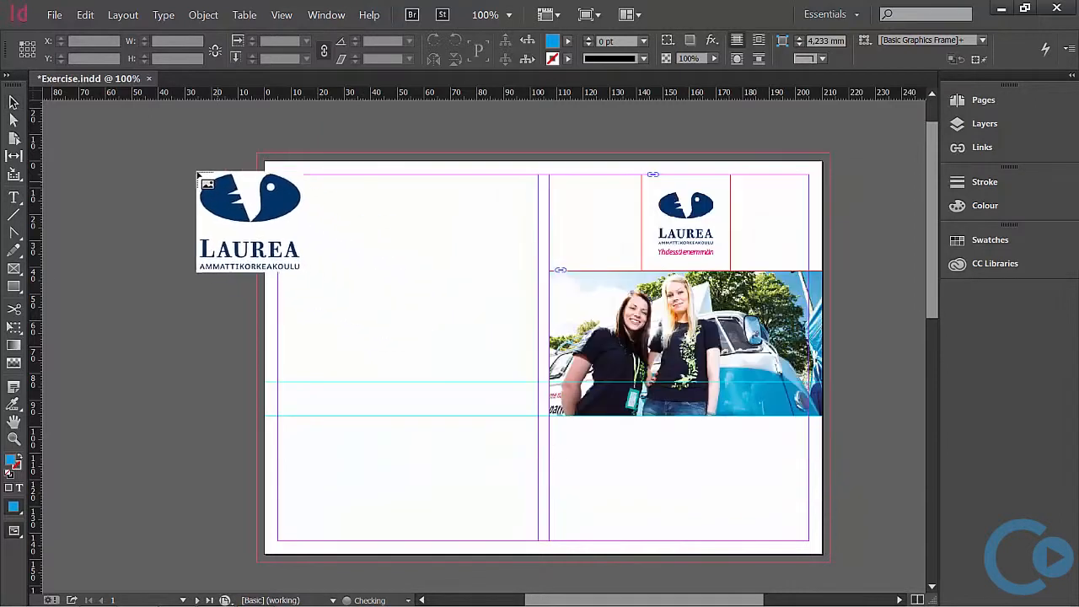
click(118, 124)
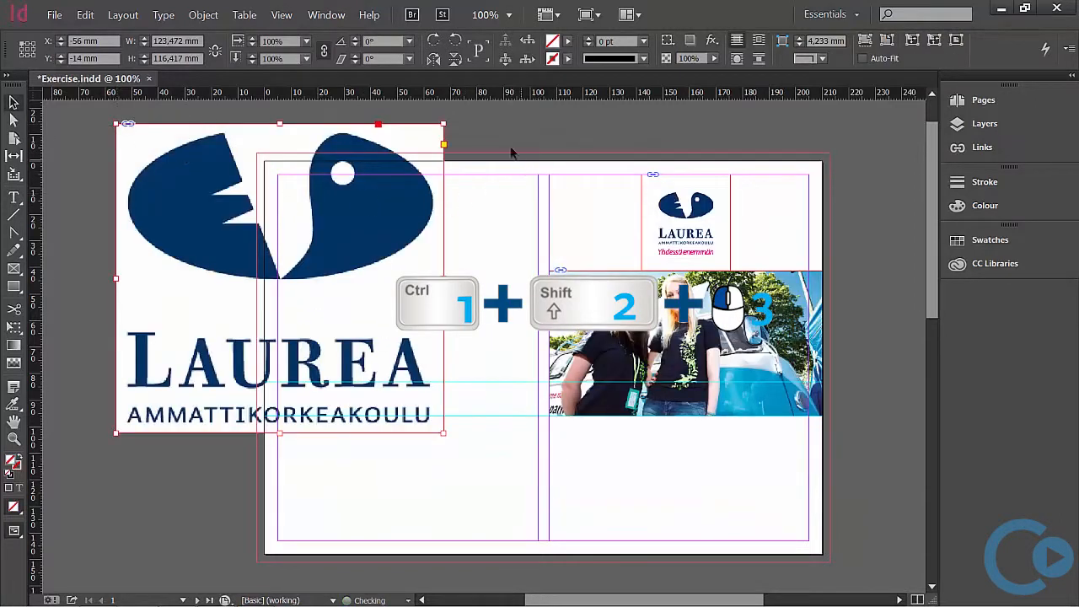
Step: Scale the second logo proportionally to about 37 mm wide and centre it in the left column, standing on the upper guide
drag(443, 124, 214, 341)
drag(187, 411, 430, 361)
click(95, 306)
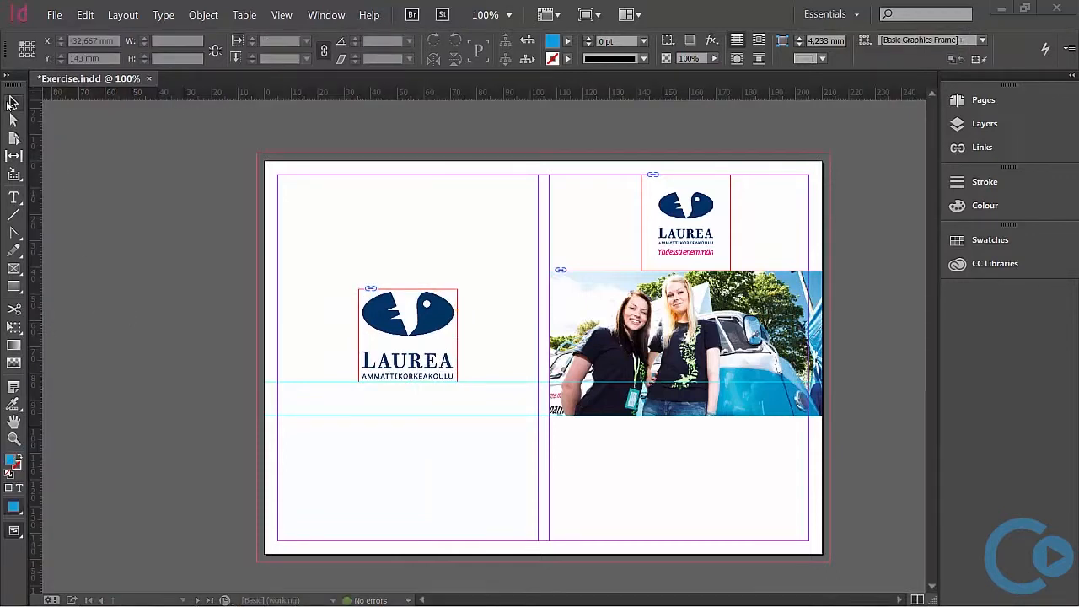
Step: On the Texts layer, draw a text frame across the right column from the upper guide to the bottom margin
click(968, 124)
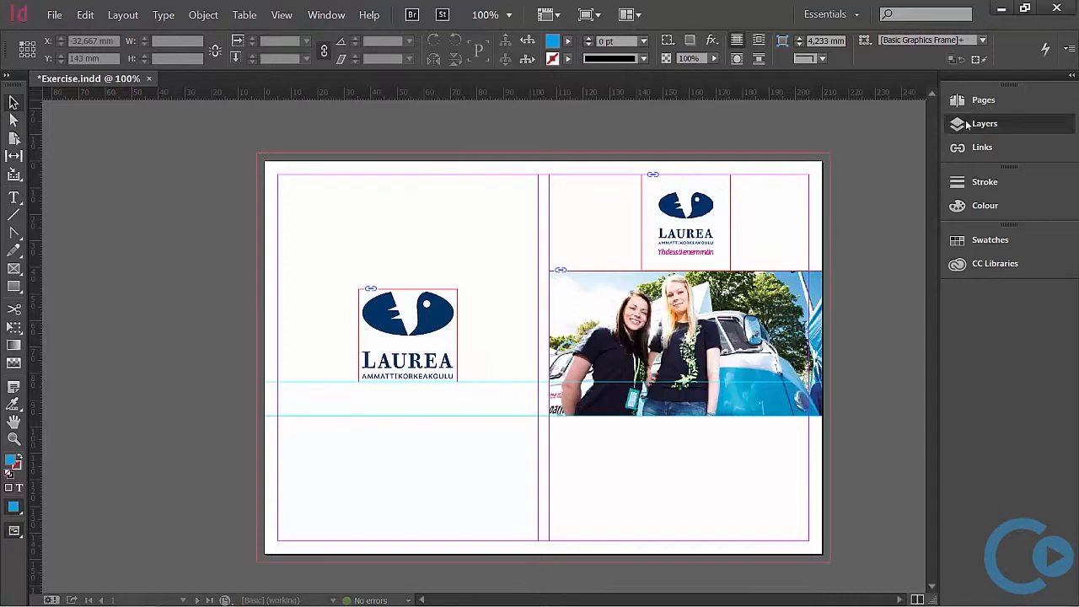
click(731, 105)
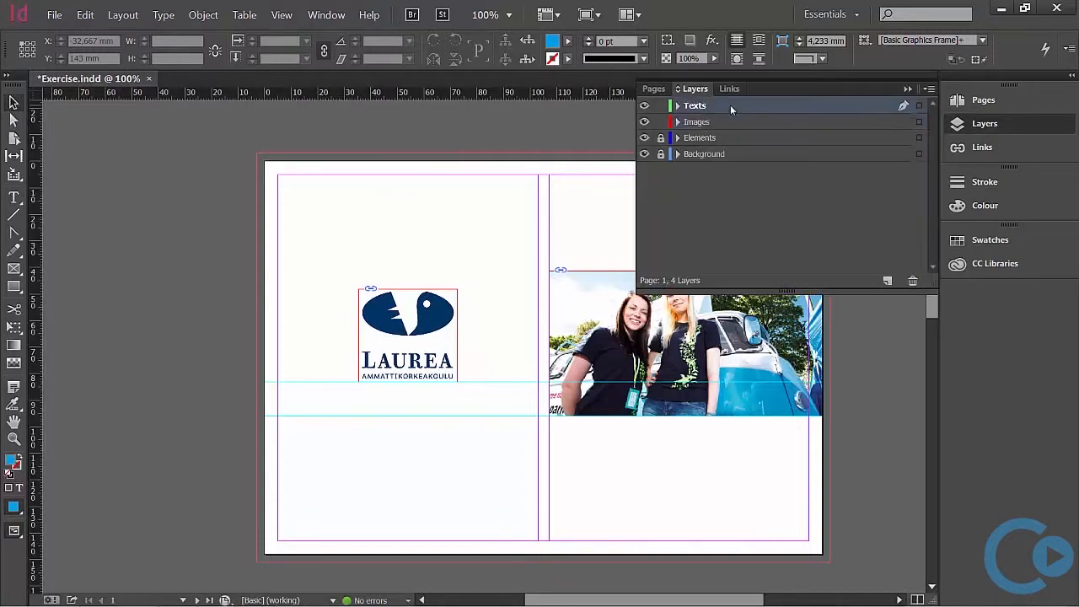
click(908, 89)
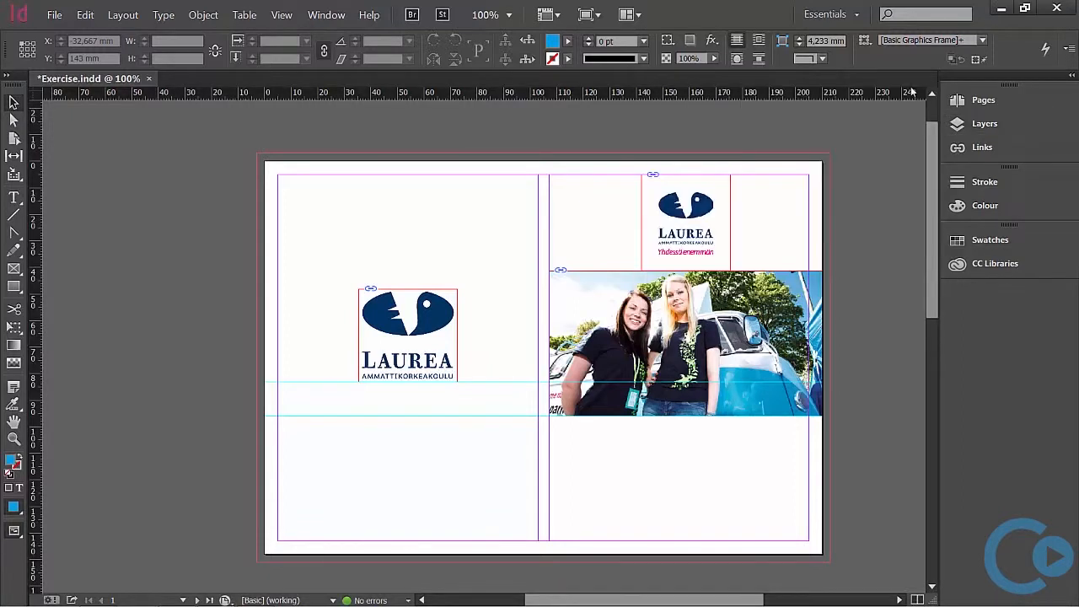
click(15, 199)
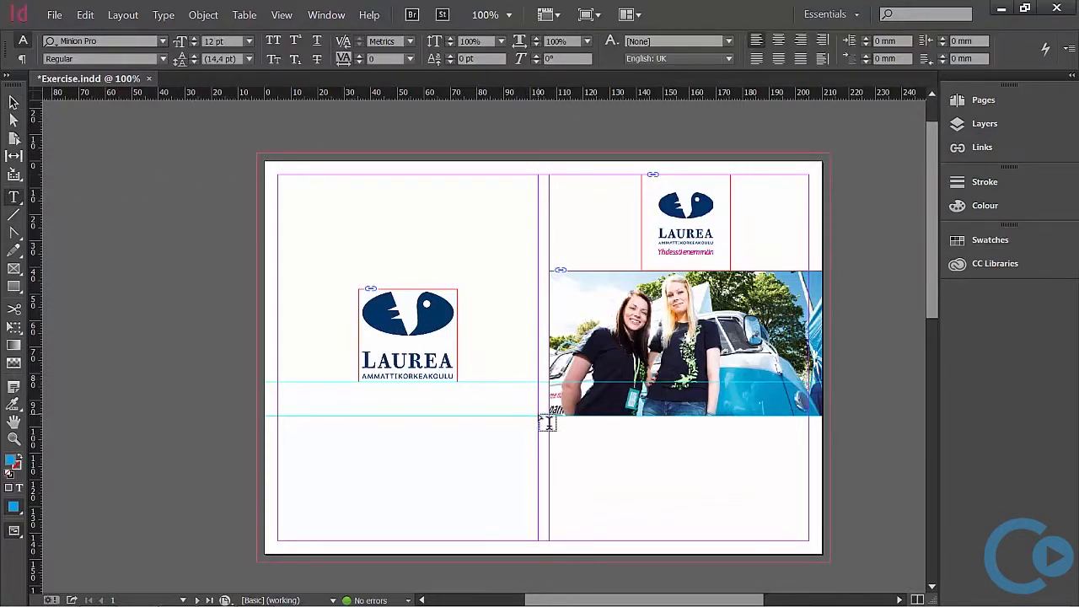
drag(560, 392, 809, 544)
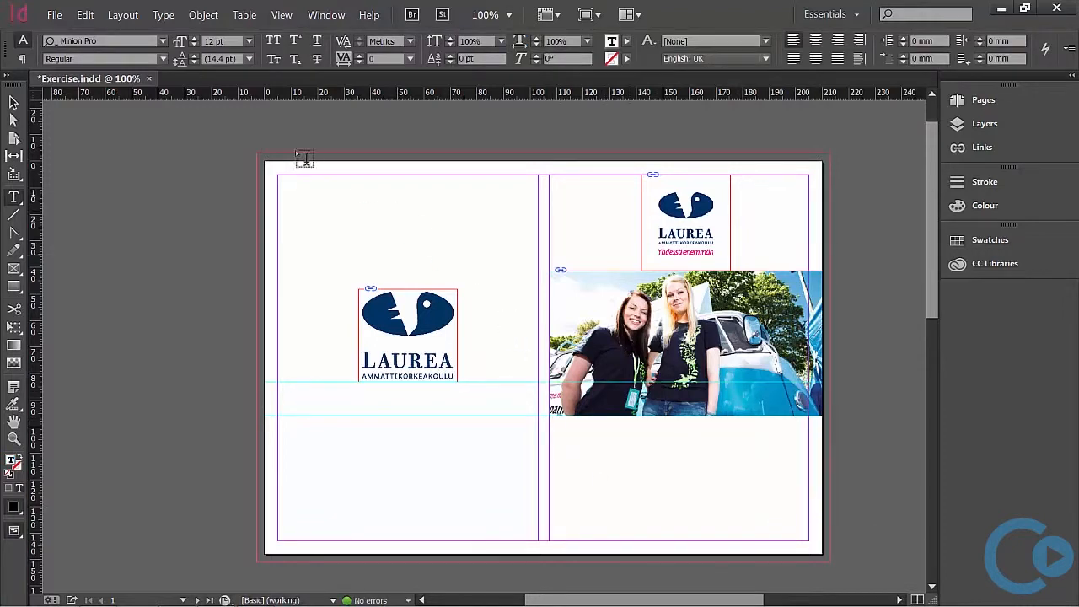
Step: Place the titletext document in the right column's text frame
click(51, 19)
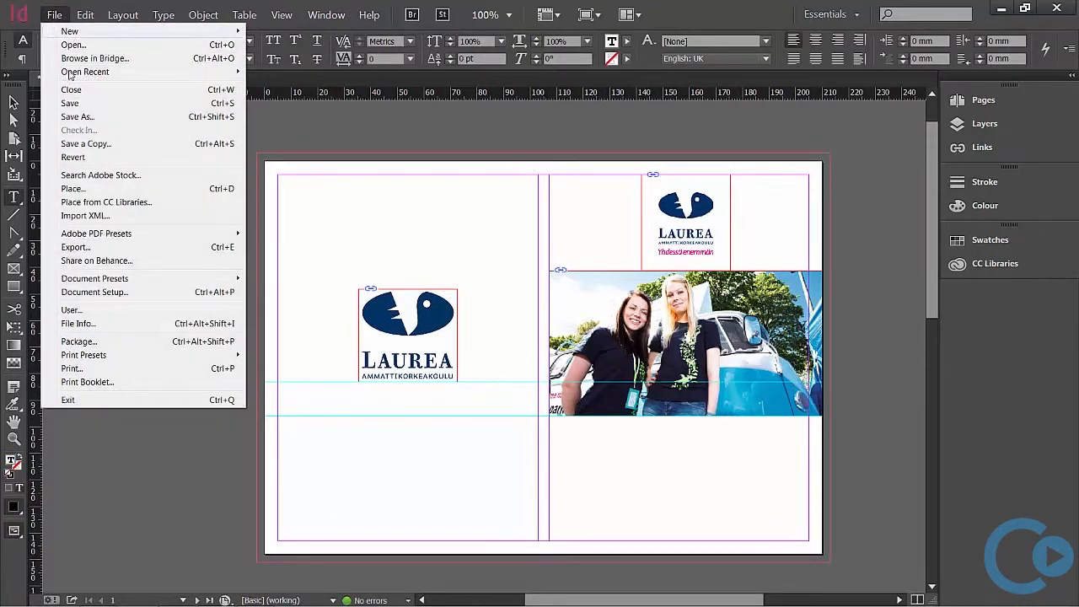
click(92, 189)
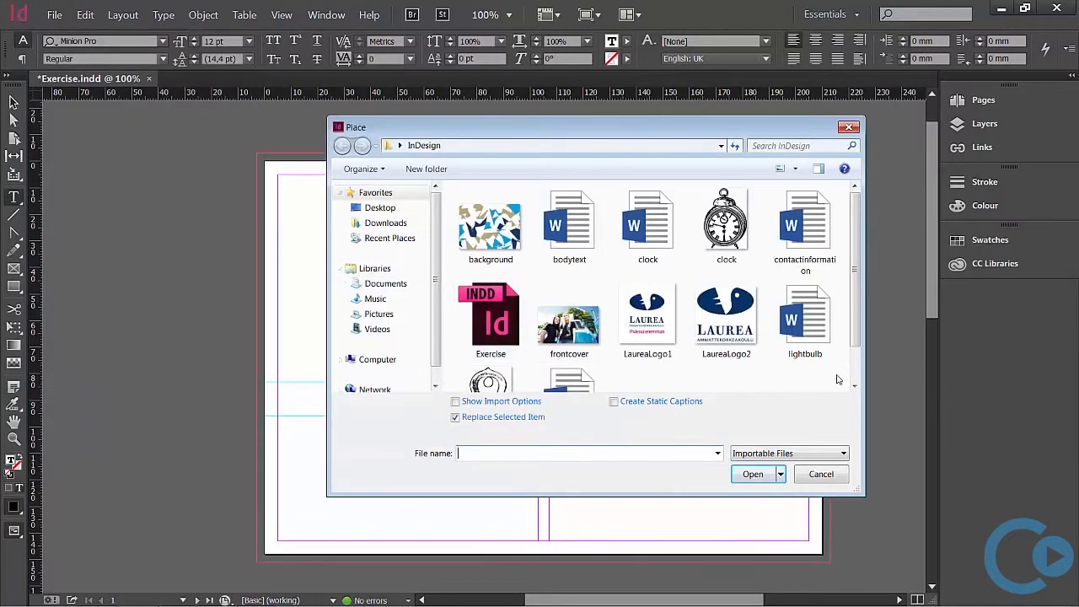
scroll(540, 345, down, 1)
click(587, 346)
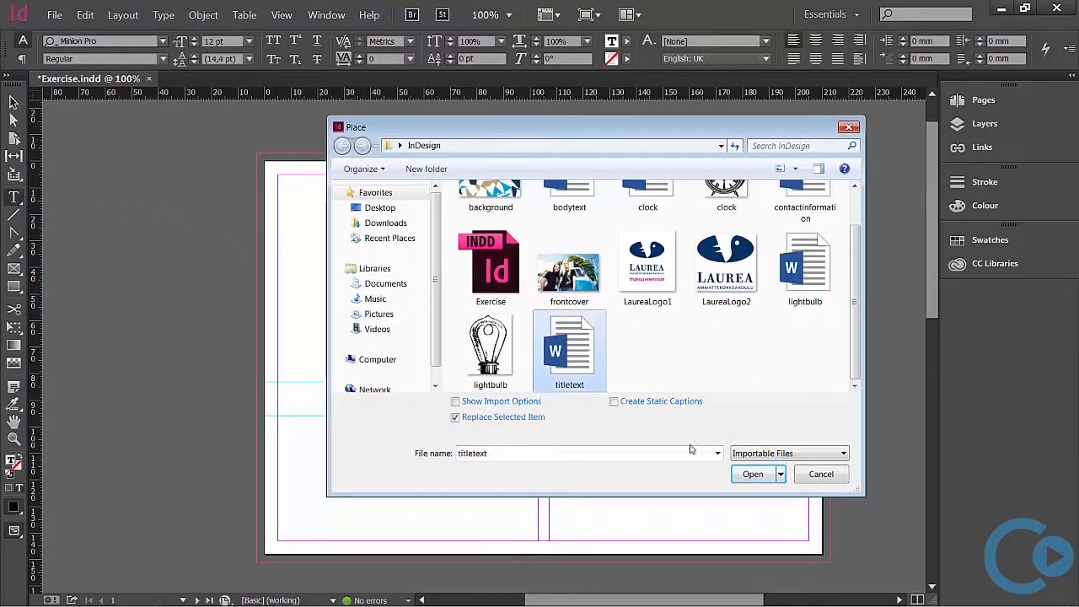
click(755, 477)
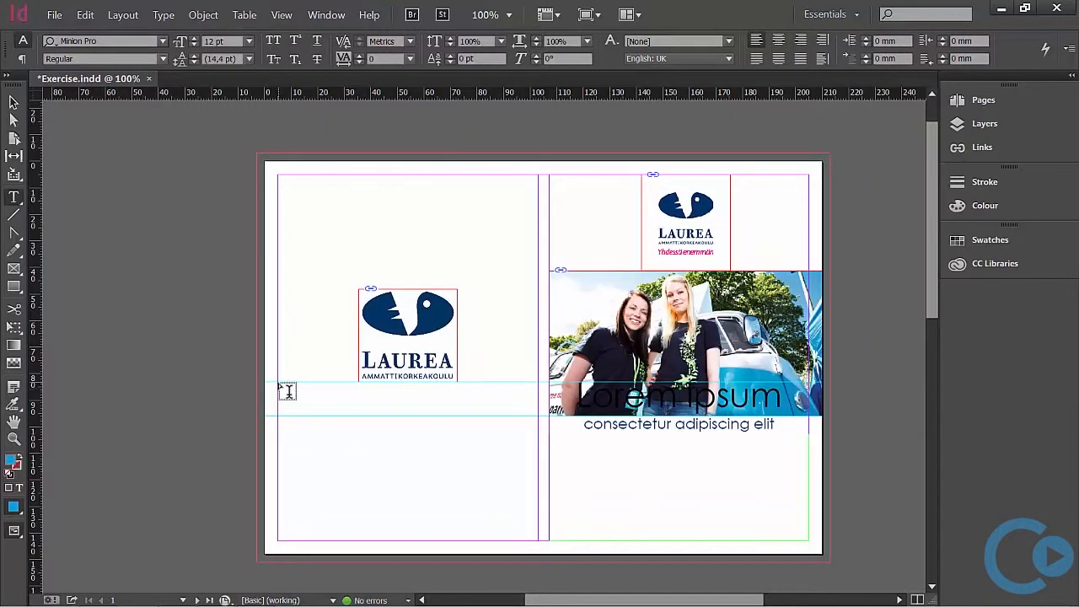
Step: Draw a text frame across the left column between the two guides and place the contactinformation document in it
drag(281, 384, 538, 416)
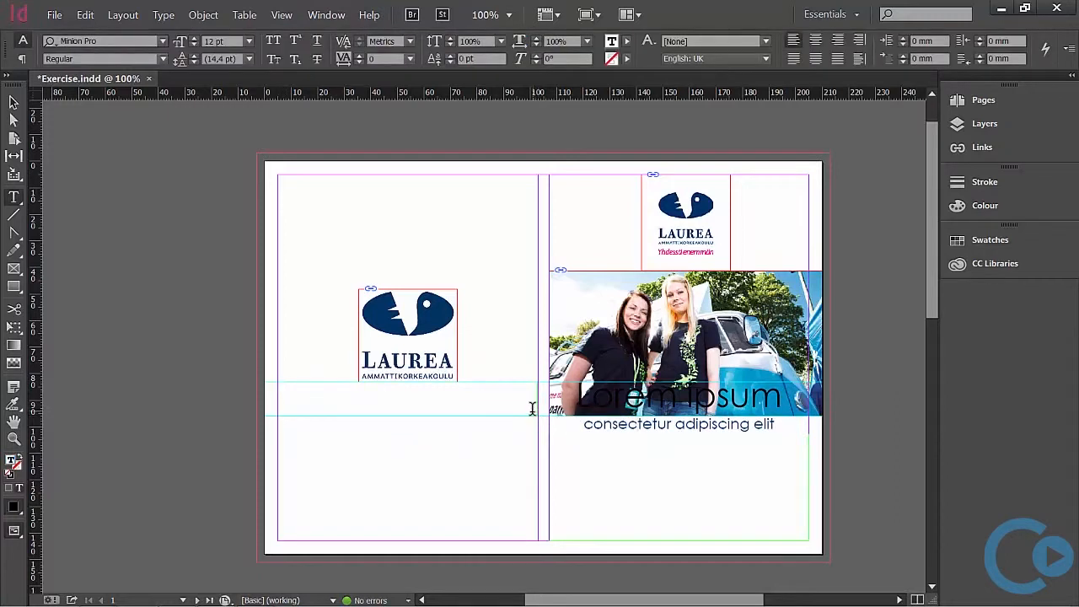
click(51, 16)
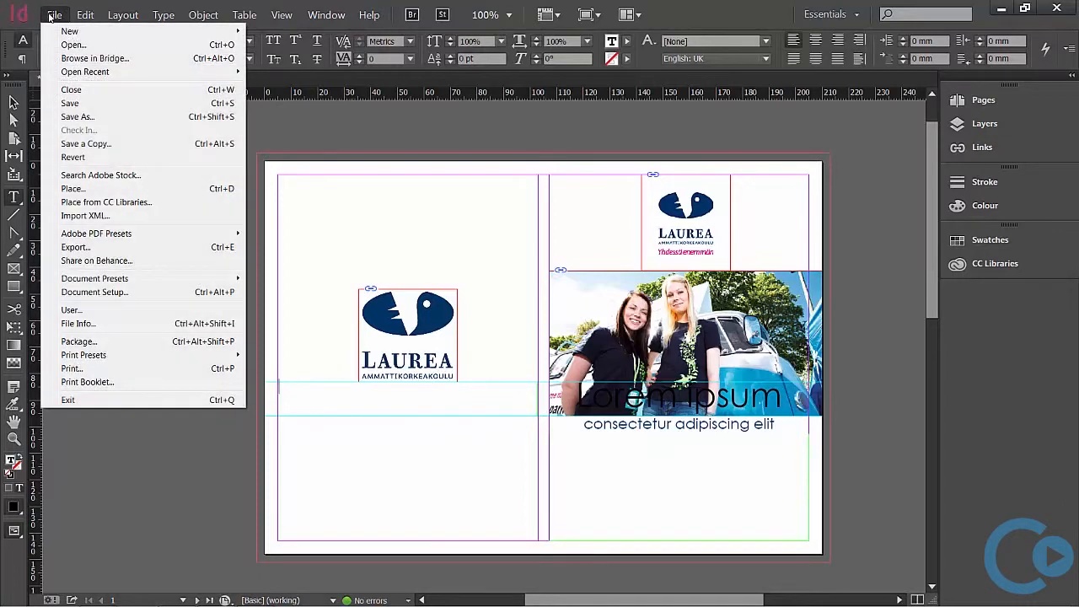
click(95, 189)
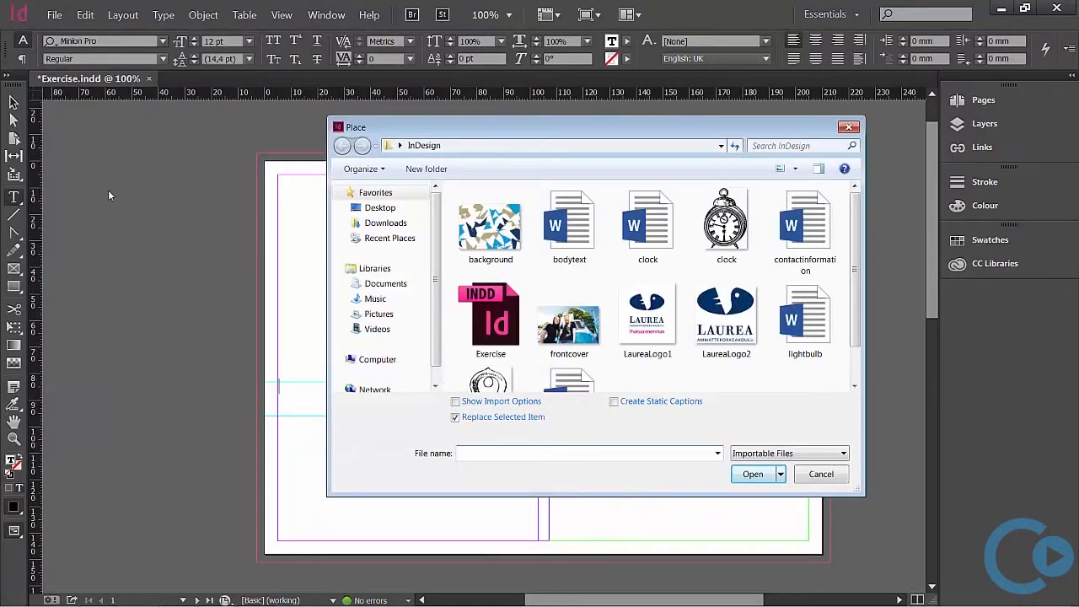
click(799, 249)
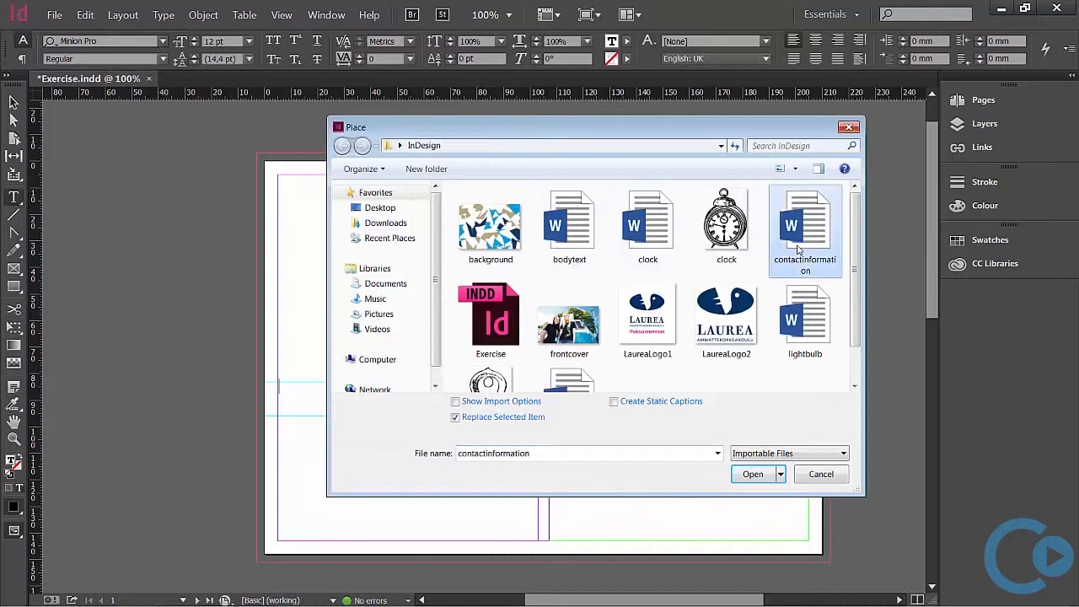
click(752, 475)
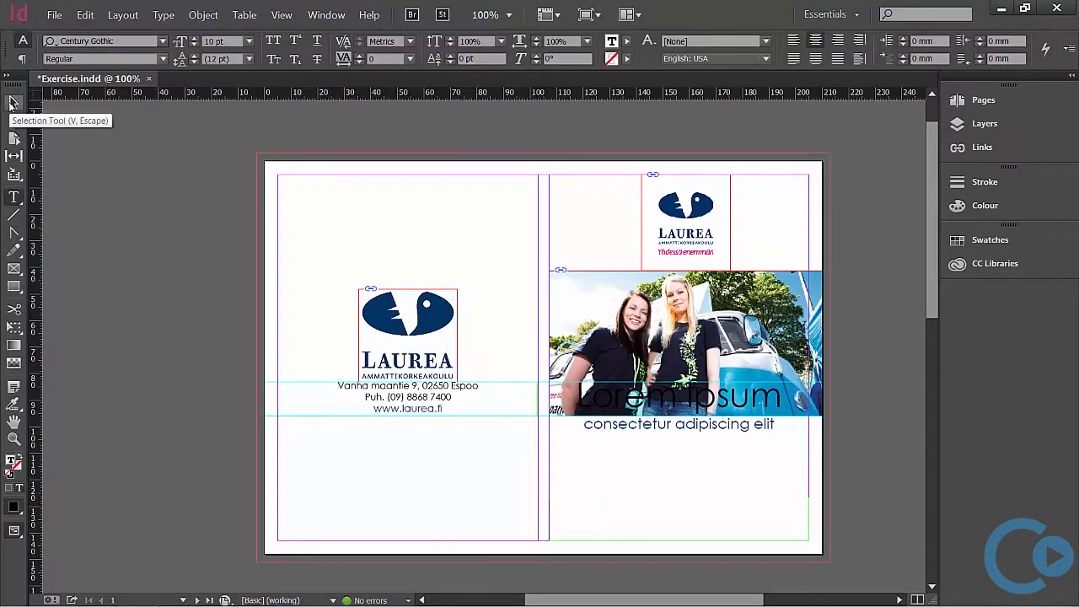
Step: Draw a rectangle frame about 103 by 13 mm between the guides, from the right column's left edge to the page edge, and fill it with Blue
click(17, 274)
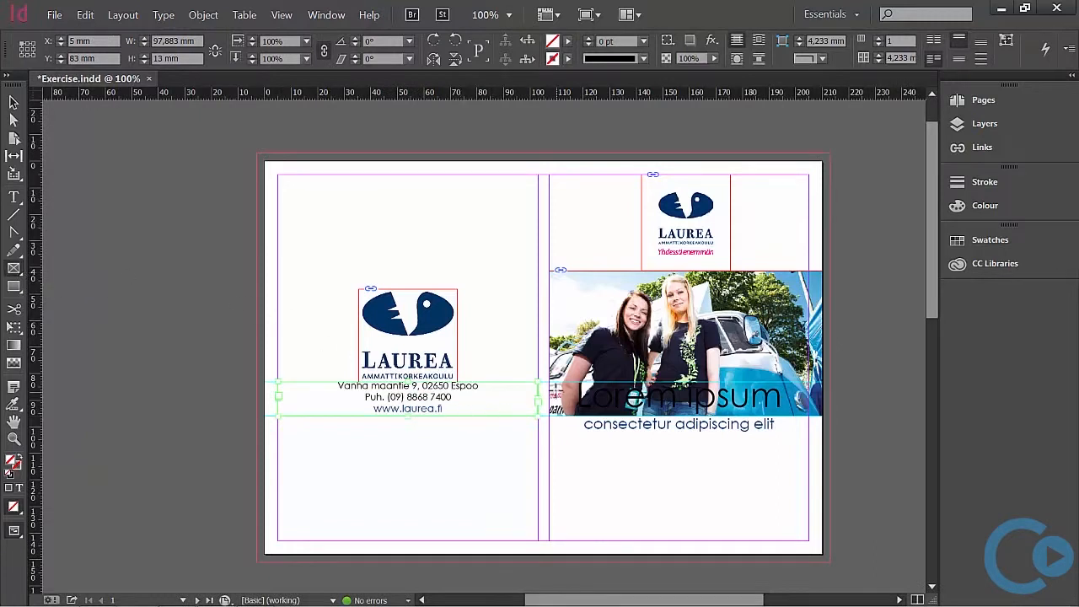
drag(565, 383, 827, 421)
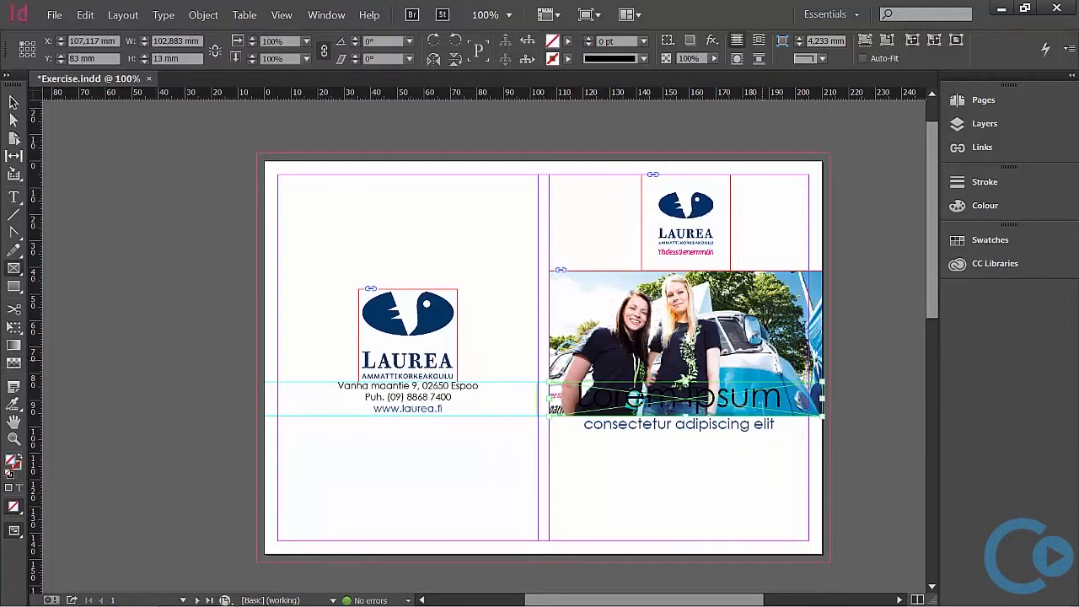
click(569, 42)
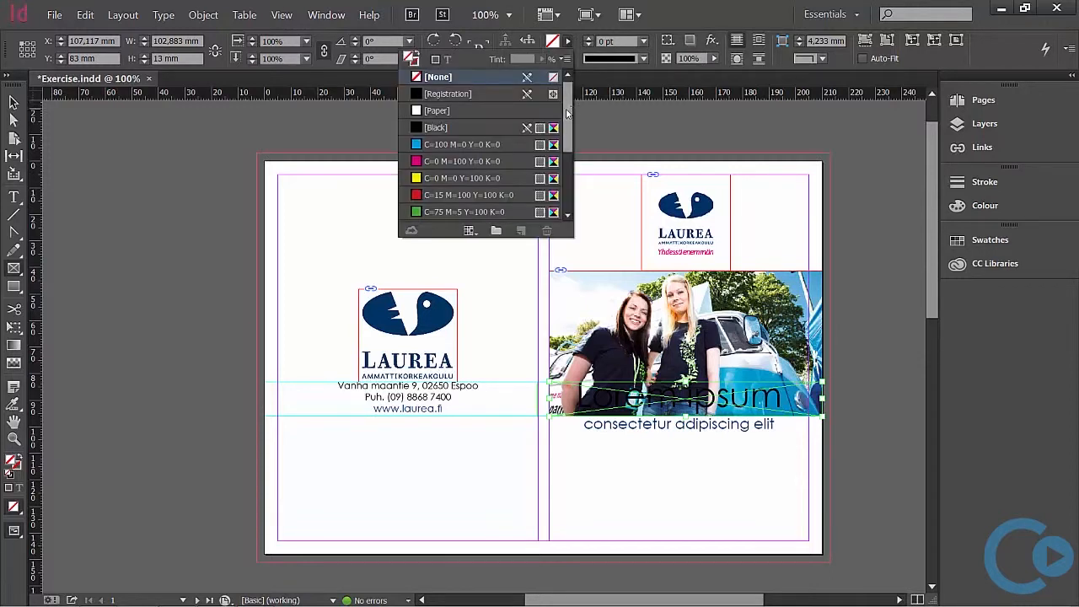
drag(568, 112, 571, 171)
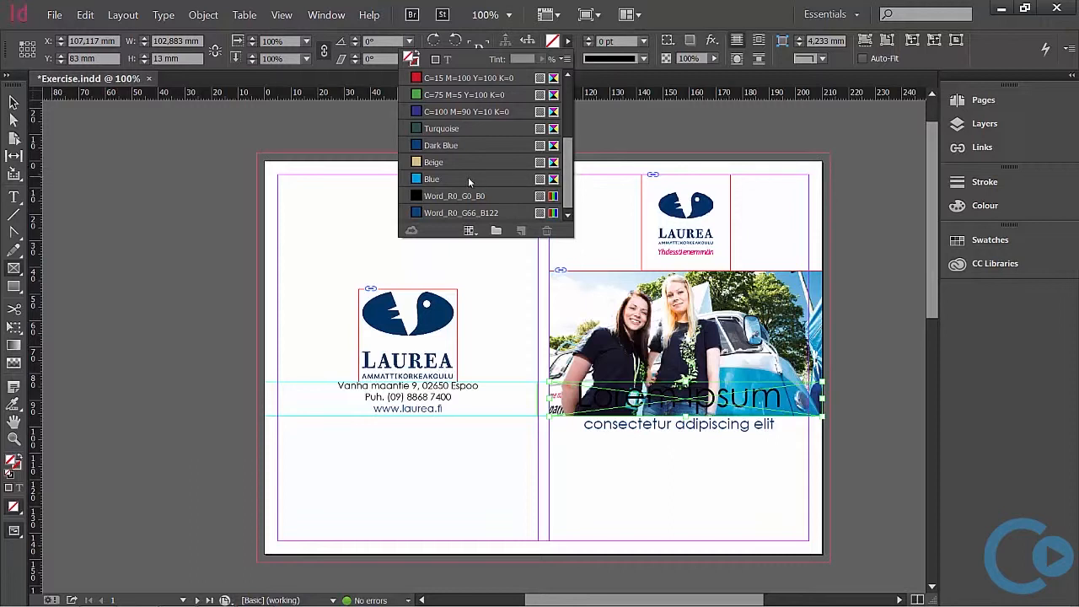
click(431, 180)
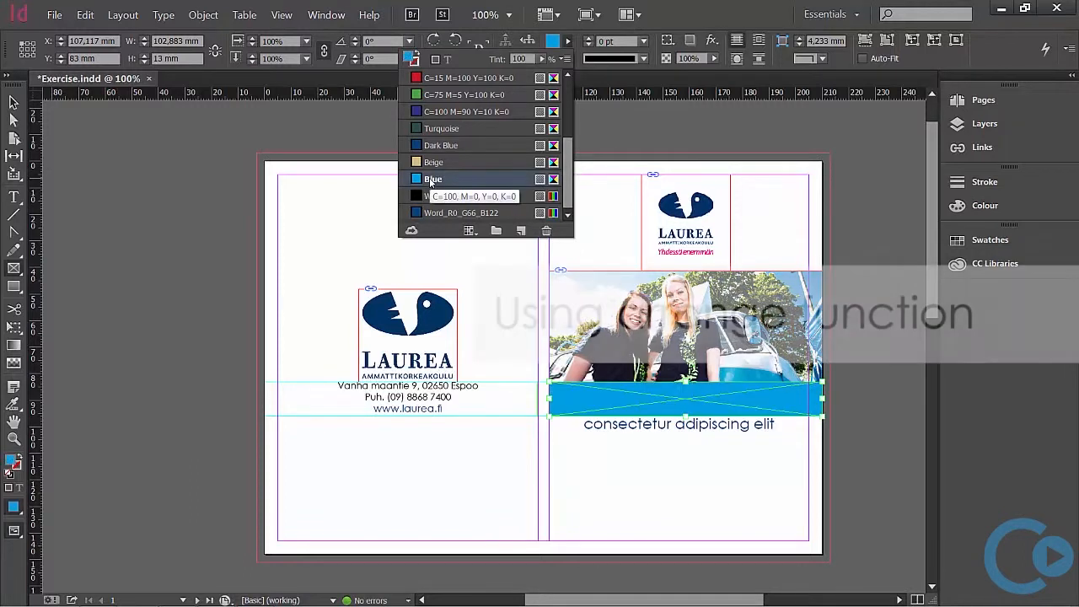
Step: Send the blue rectangle to the back of its layer, behind the title text
click(12, 102)
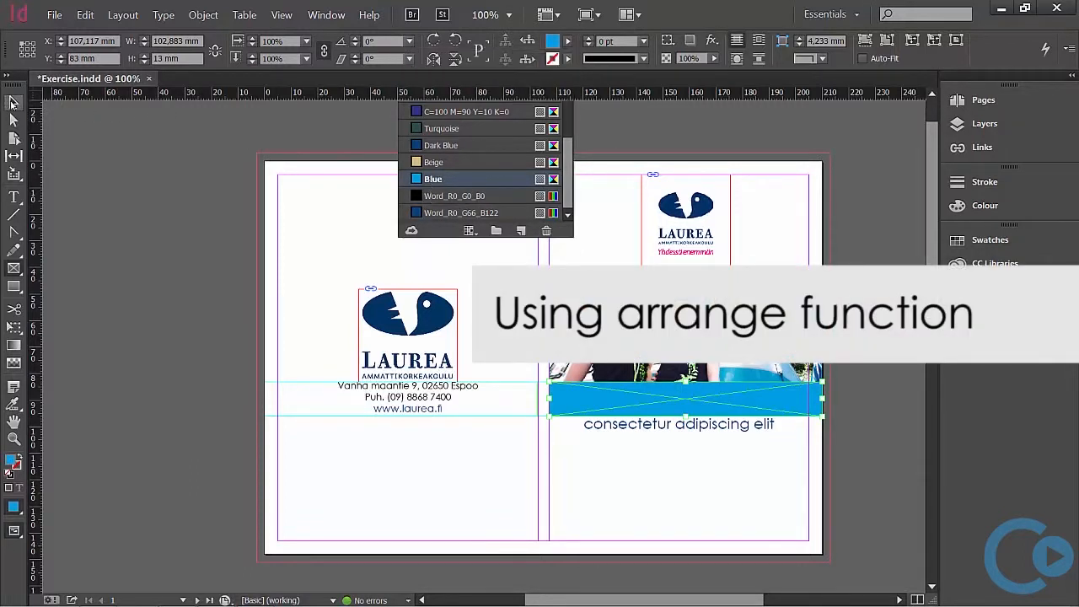
right_click(662, 409)
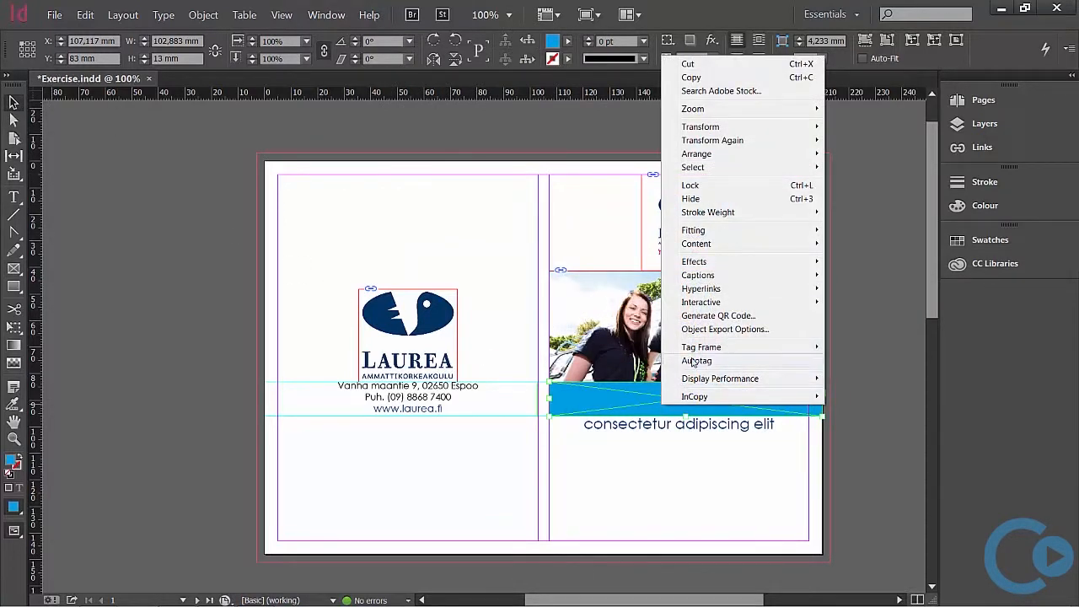
mouse_move(792, 161)
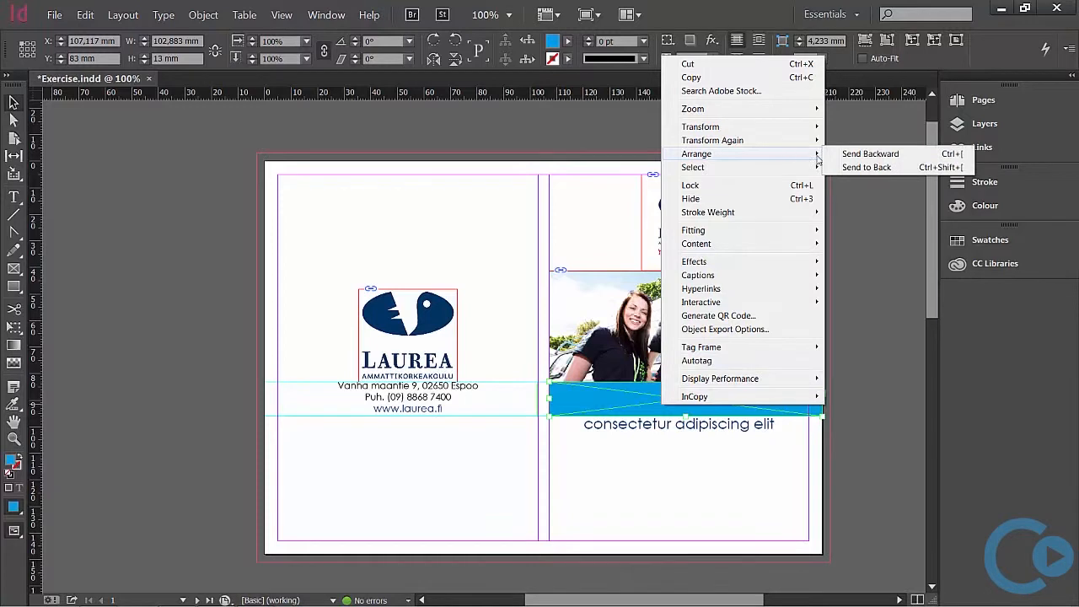
click(843, 168)
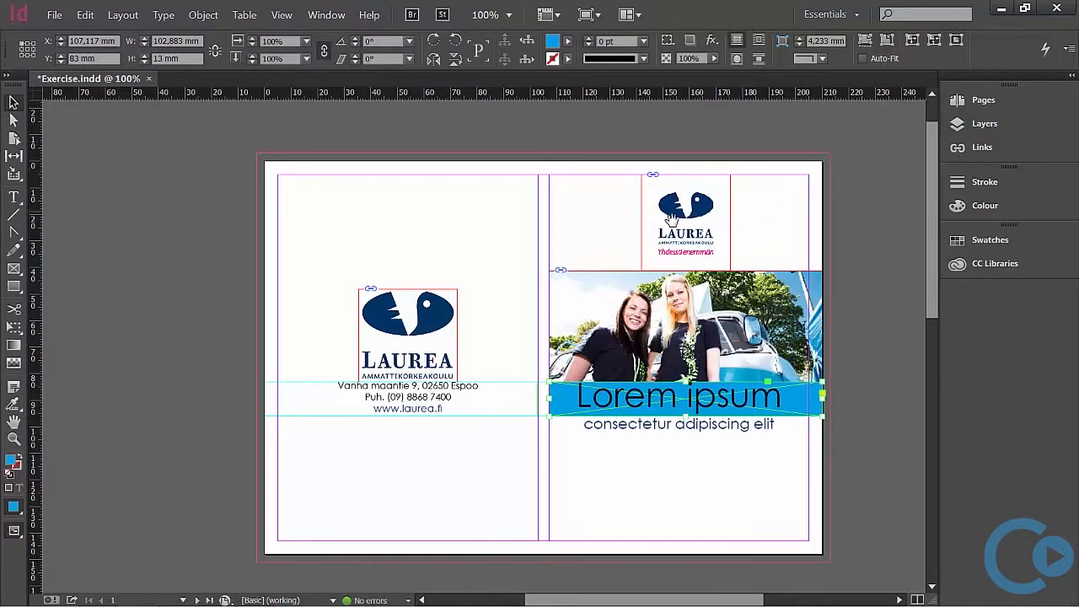
Step: Colour the "Lorem ipsum" title text on the blue bar with the [Paper] swatch and deselect everything
click(14, 198)
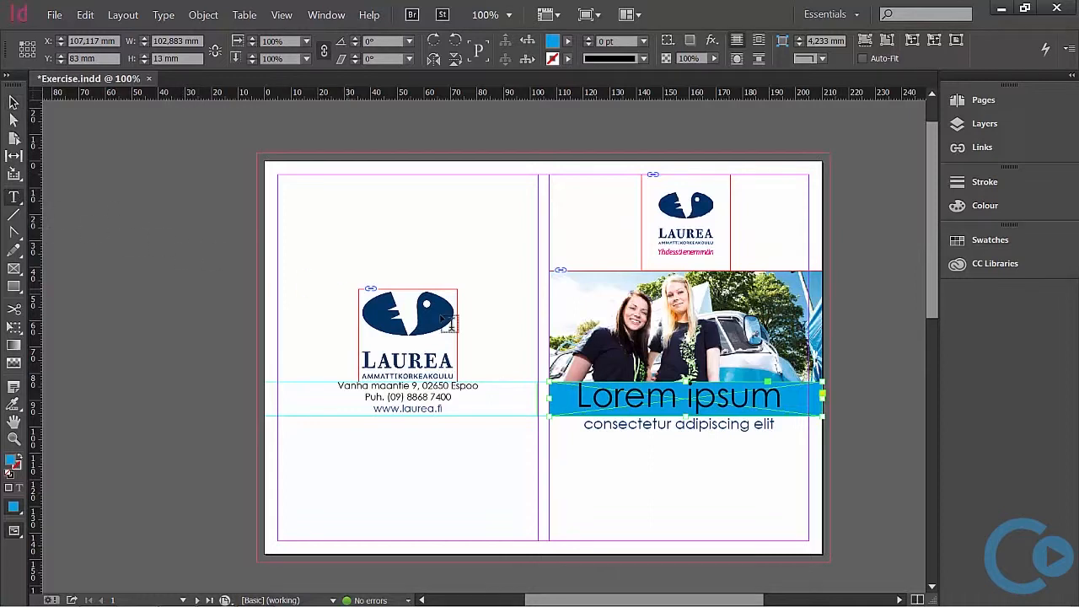
click(782, 398)
drag(782, 398, 578, 397)
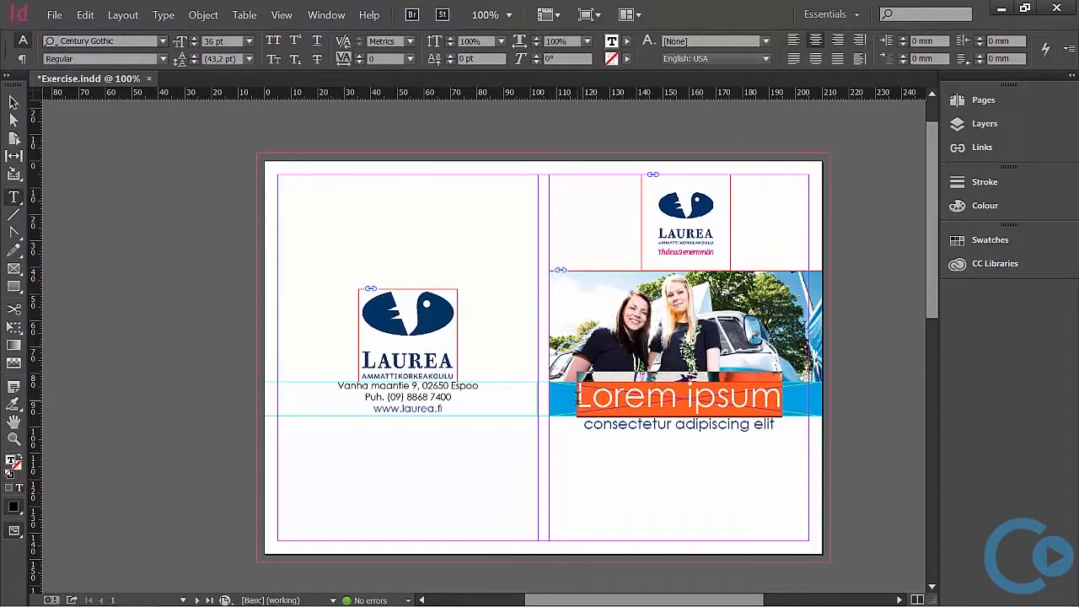
click(626, 42)
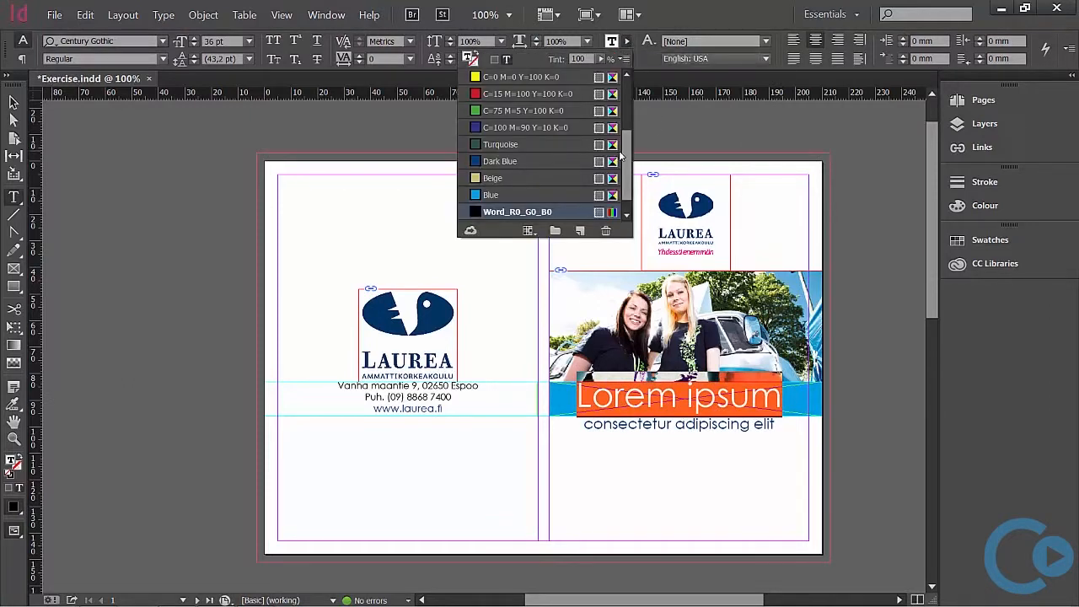
drag(628, 160, 627, 99)
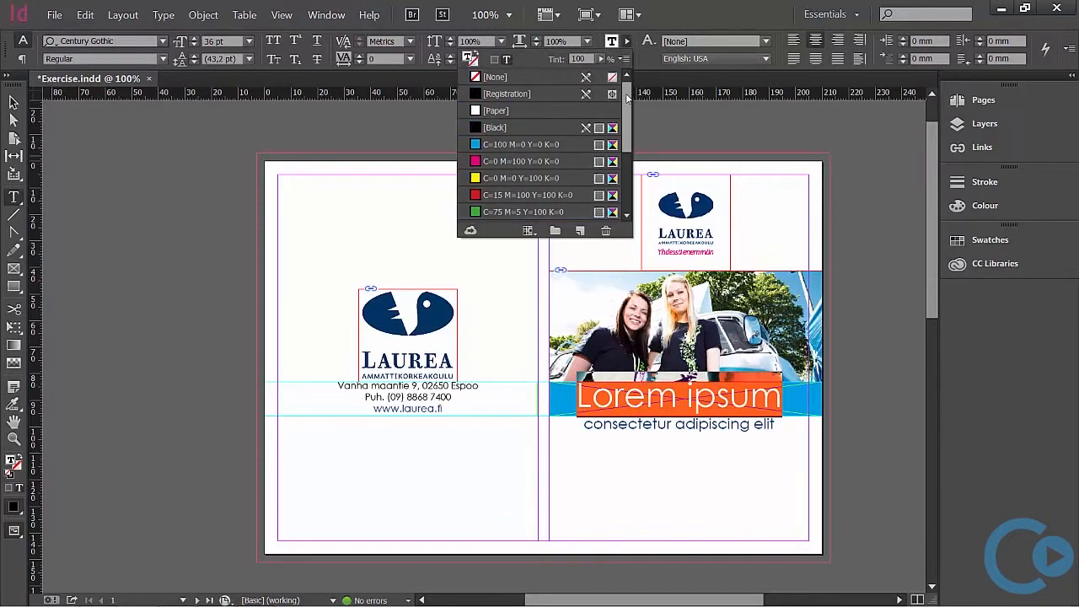
click(496, 112)
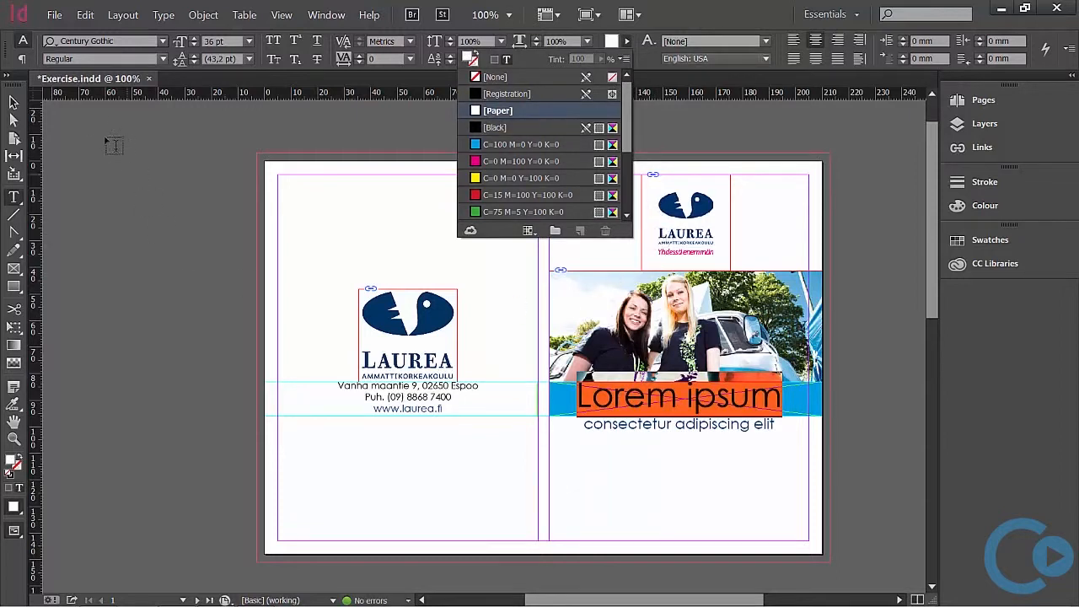
click(13, 102)
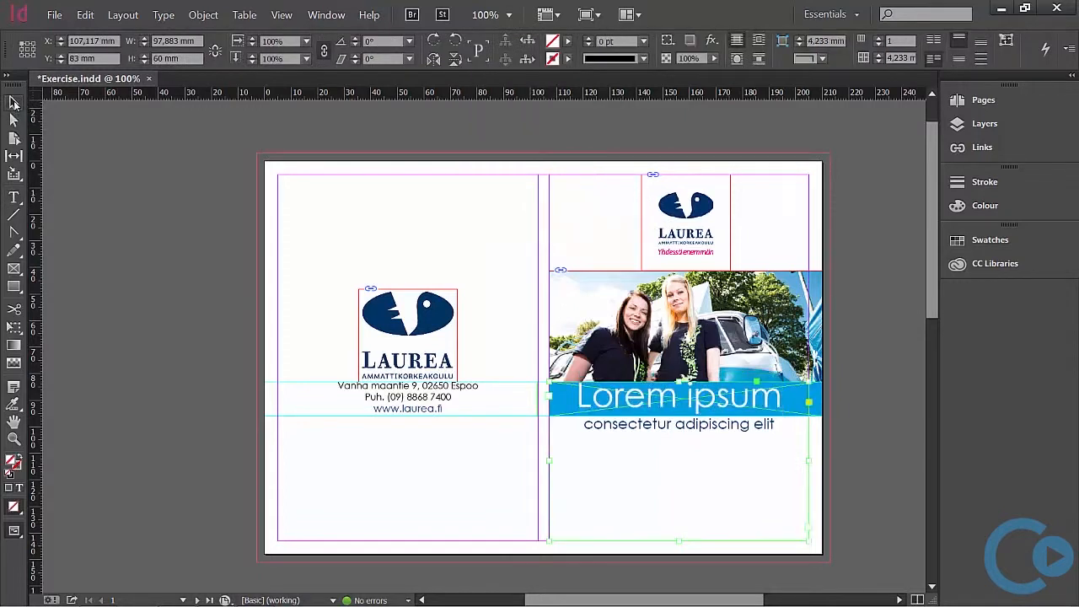
click(76, 177)
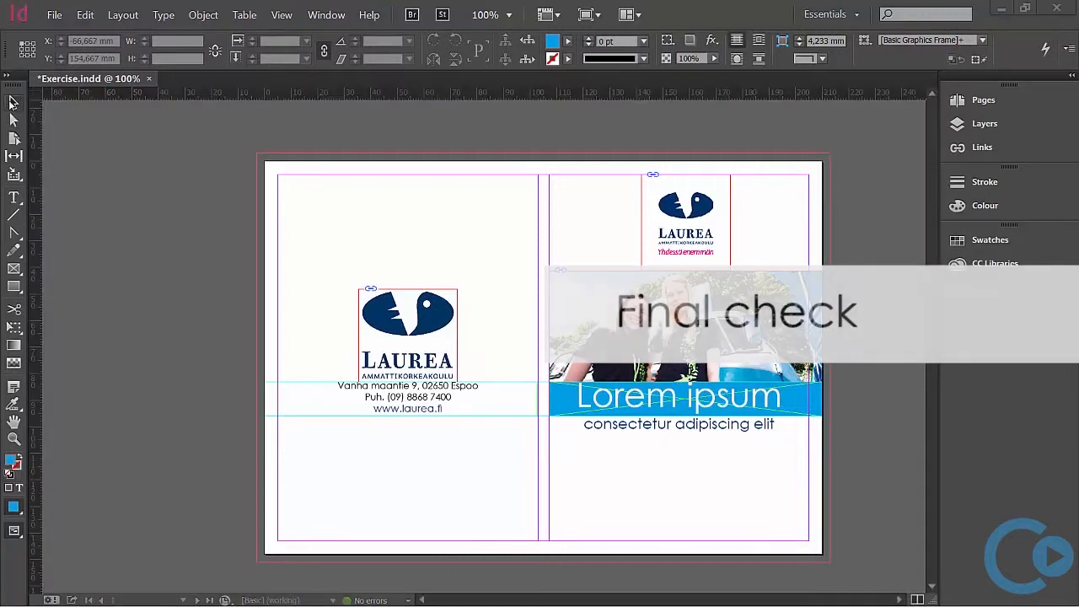
Step: Show the cover in Preview mode and move the title text frame down about 2 mm
click(14, 532)
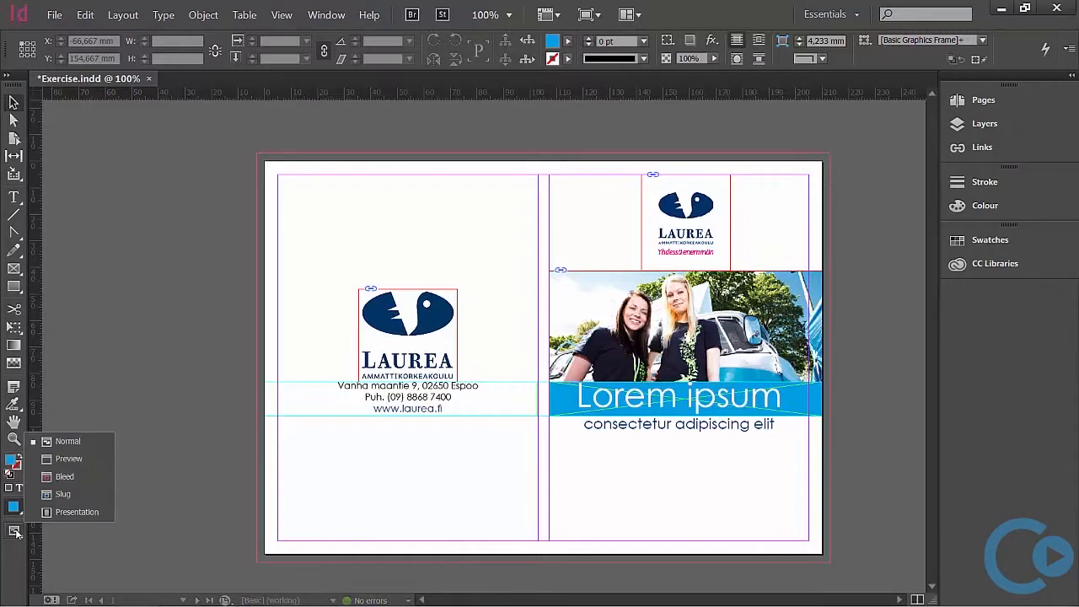
click(71, 464)
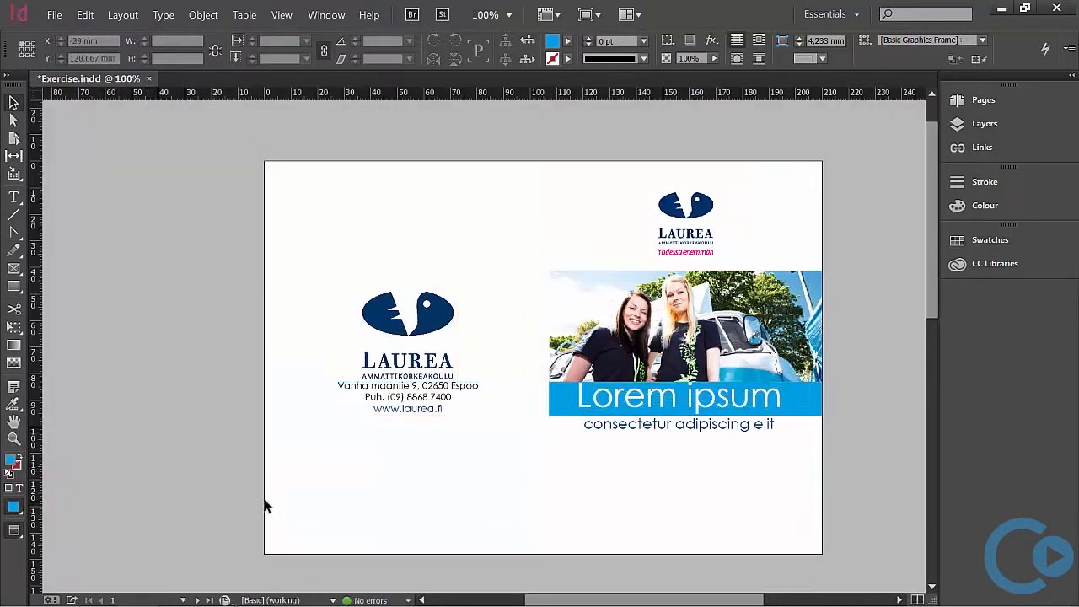
drag(647, 403, 651, 420)
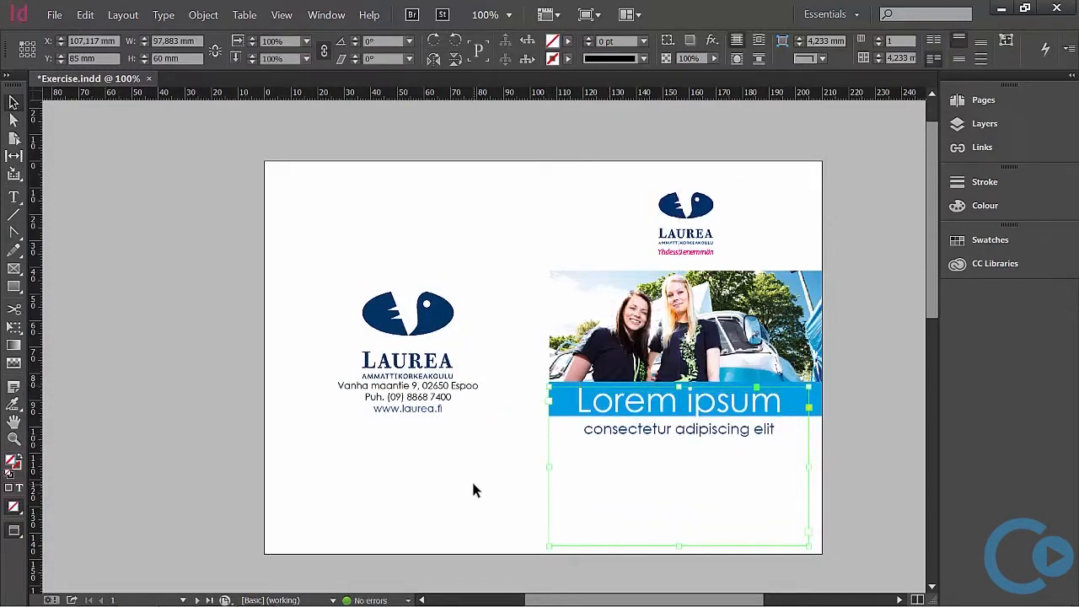
Step: Move the left column's logo up about 3 mm, away from the contact details, and deselect it
click(402, 376)
drag(401, 375, 401, 367)
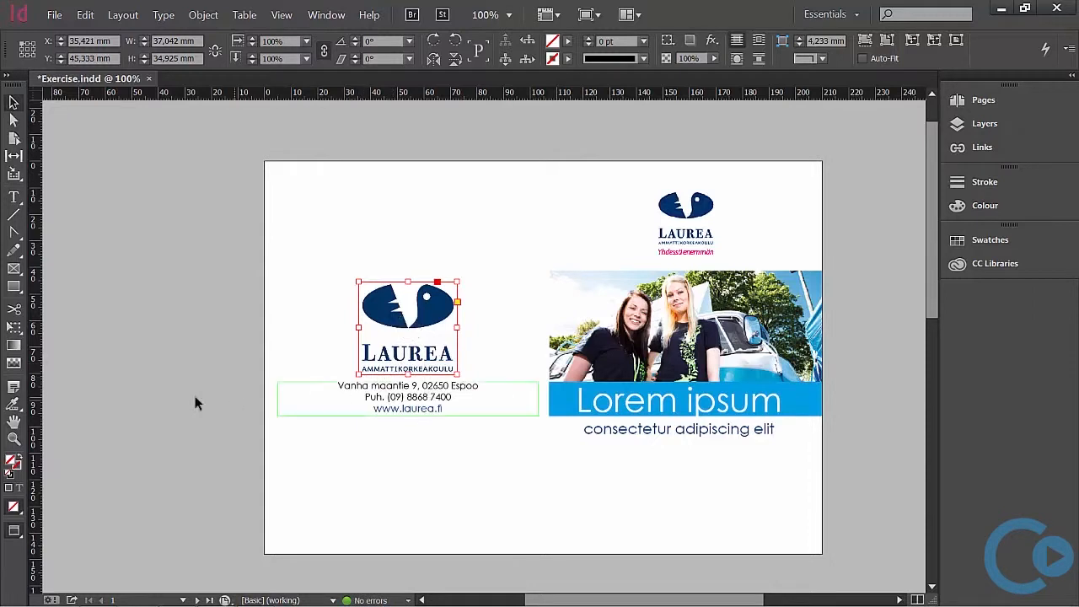
click(160, 402)
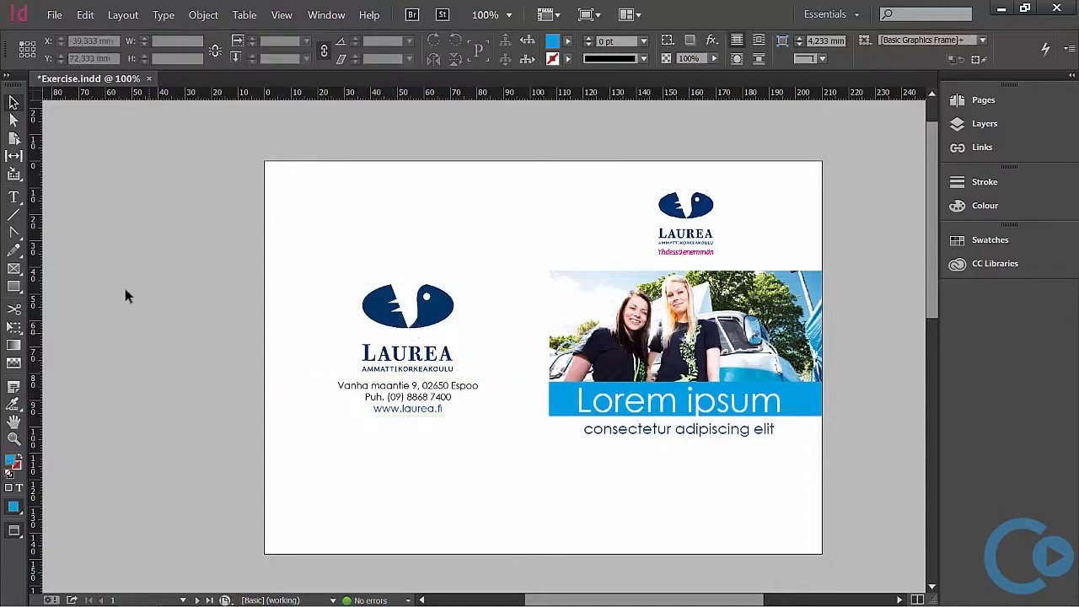
Step: On the A-Master page, justify all lines of the left column's body text
click(960, 101)
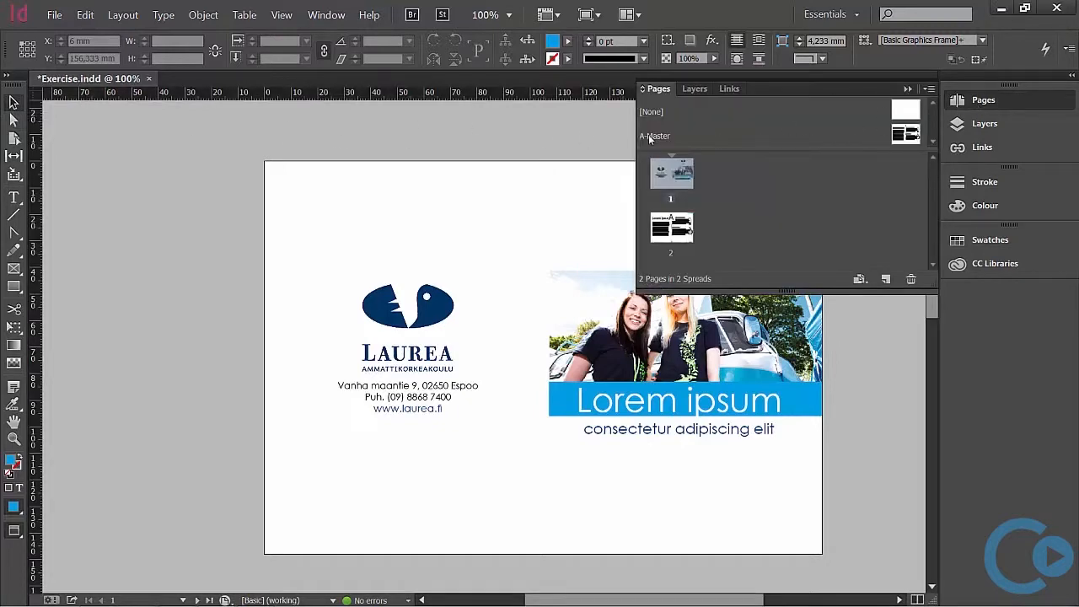
double_click(650, 137)
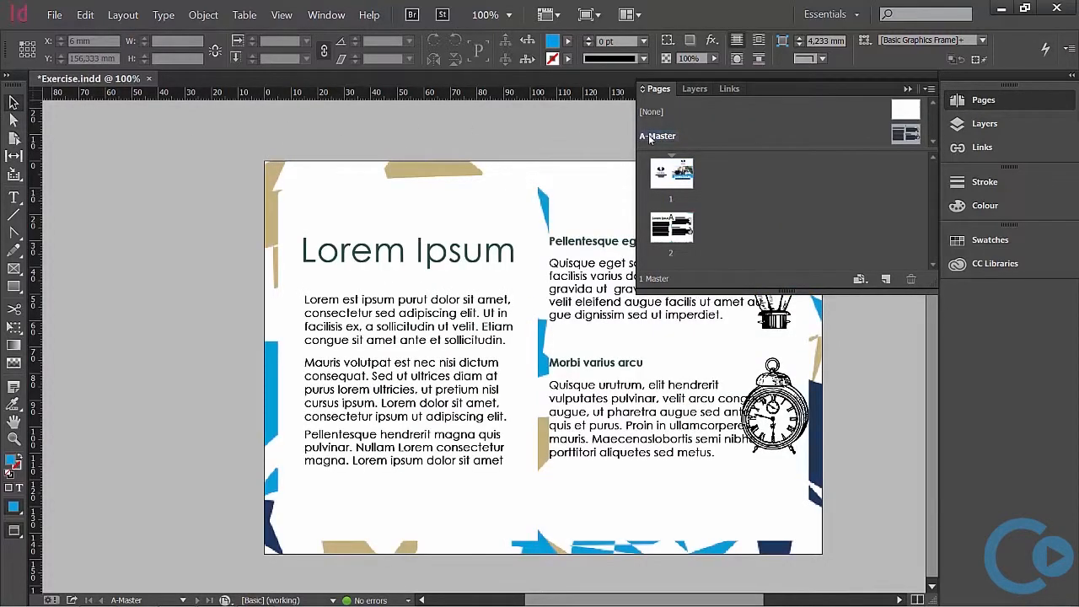
click(393, 331)
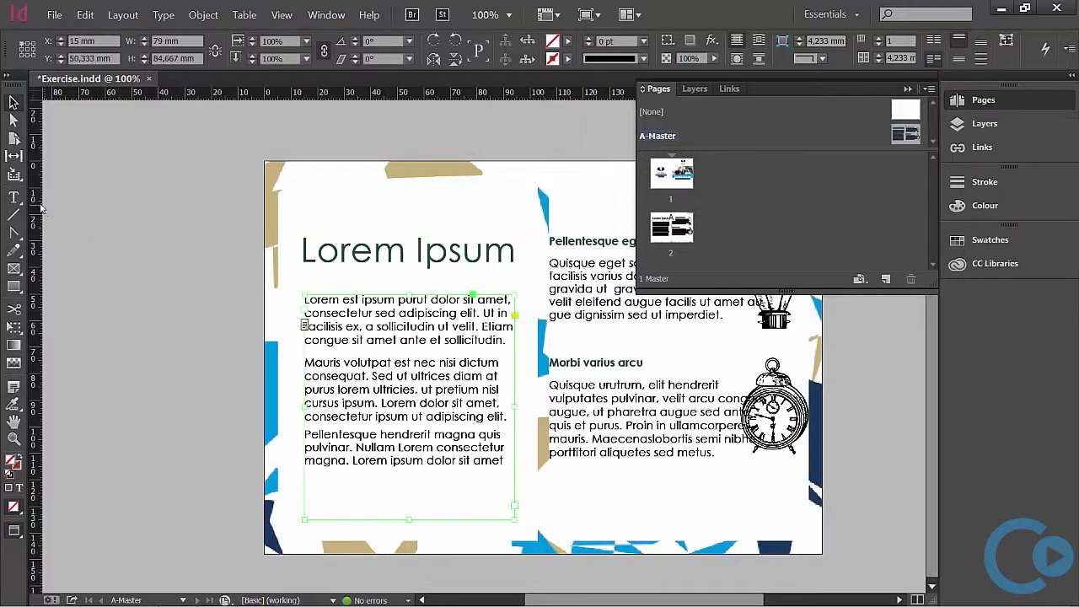
click(15, 197)
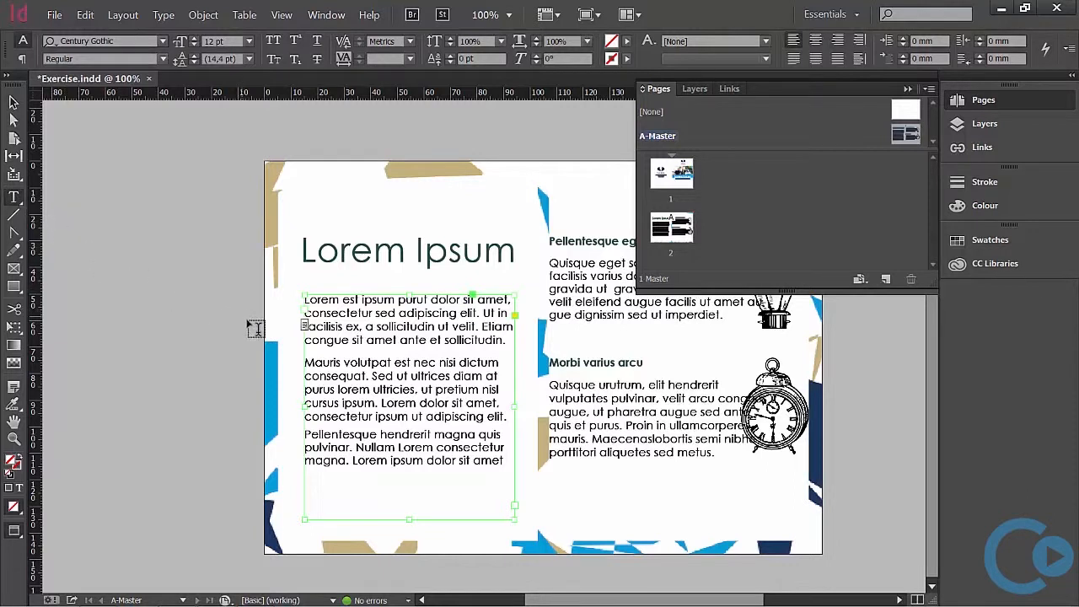
click(341, 344)
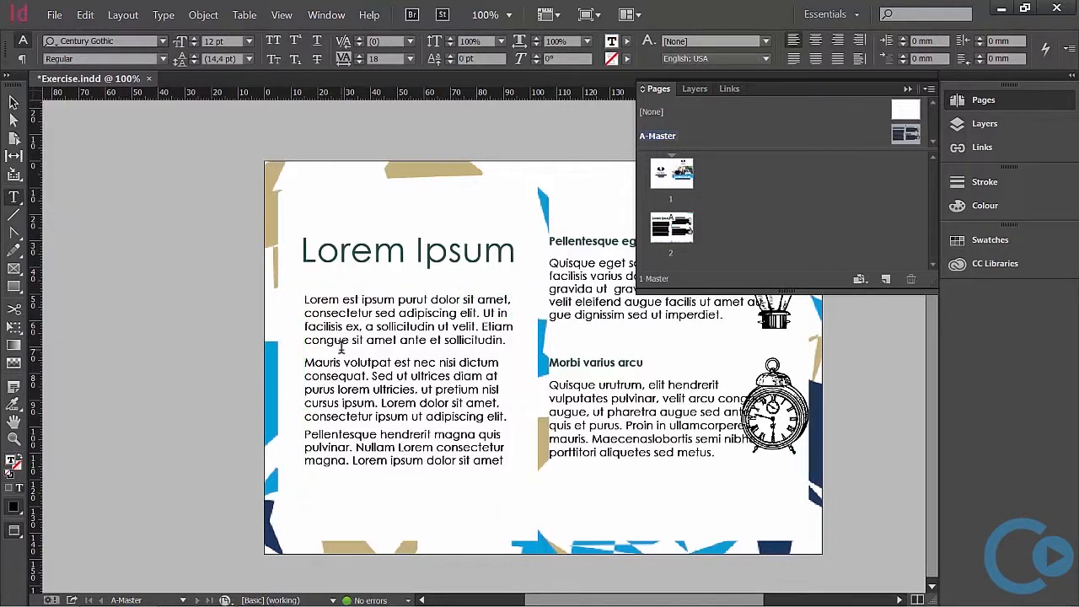
key(ctrl+a)
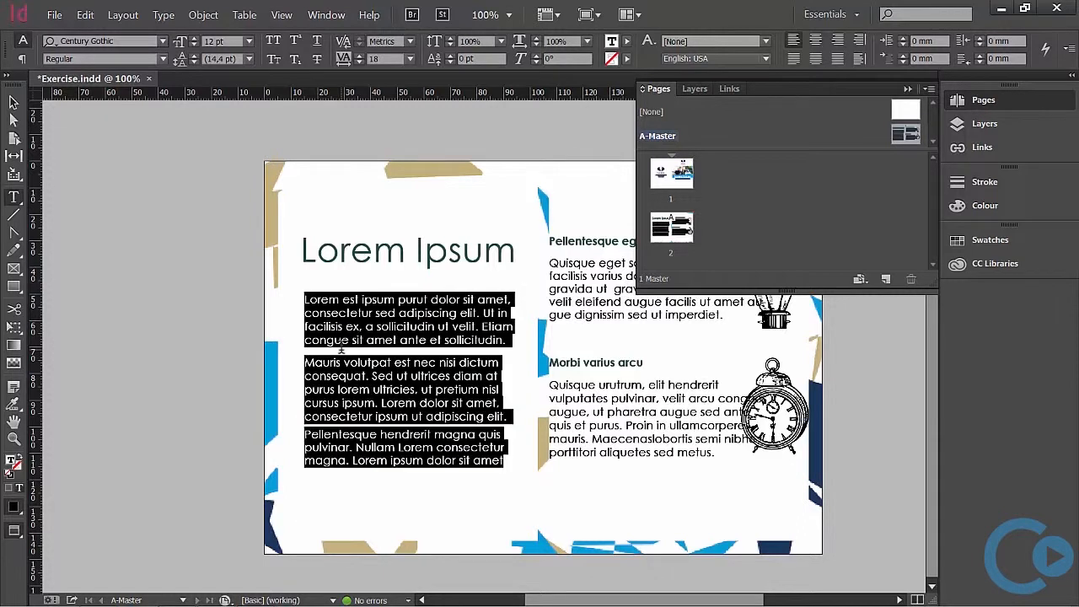
click(838, 59)
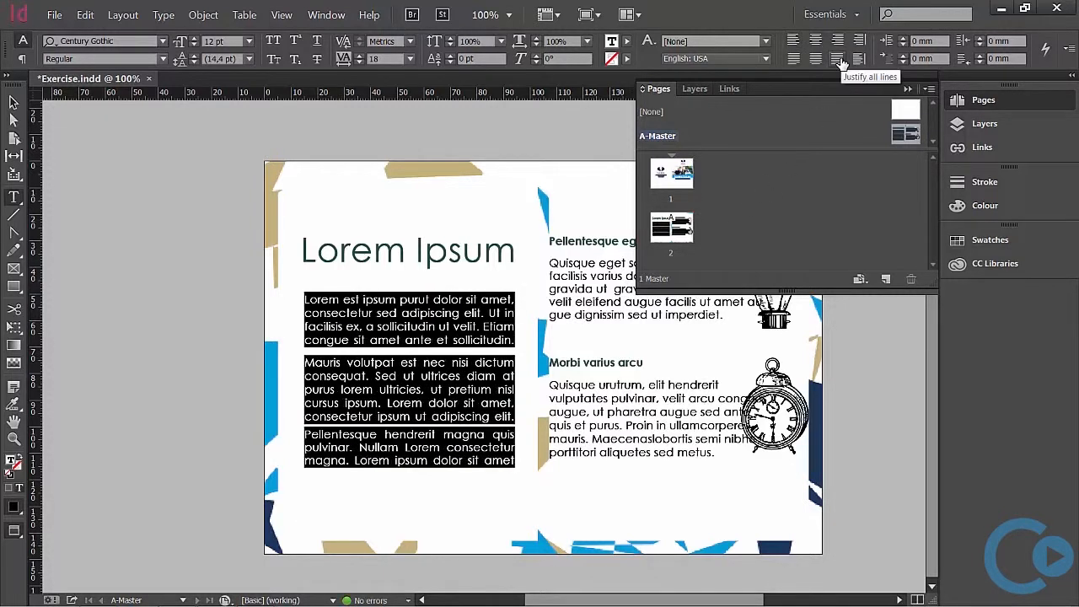
Step: Set the tracking of the selected body text to 40
double_click(374, 58)
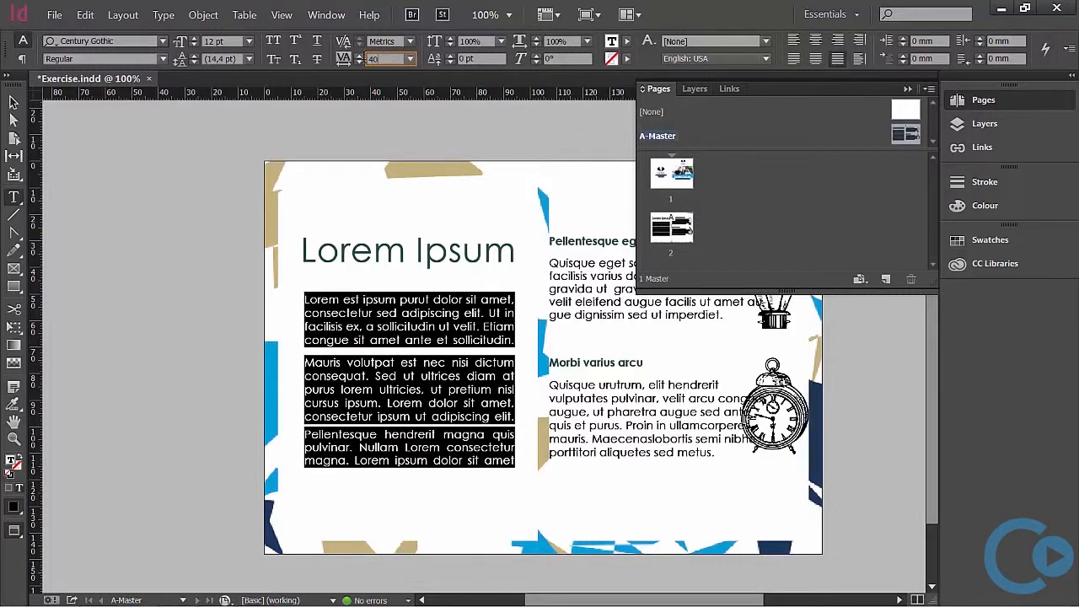
text(40)
key(Return)
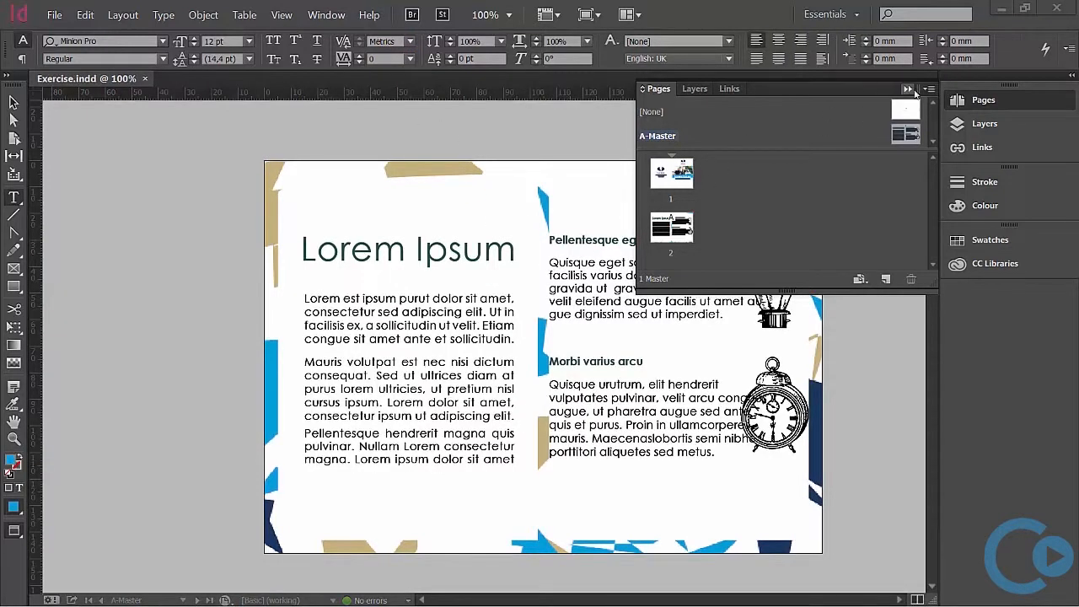
Step: Justify all lines of the body paragraph under "Pellentesque egestas magna" and set its tracking to 40
click(908, 89)
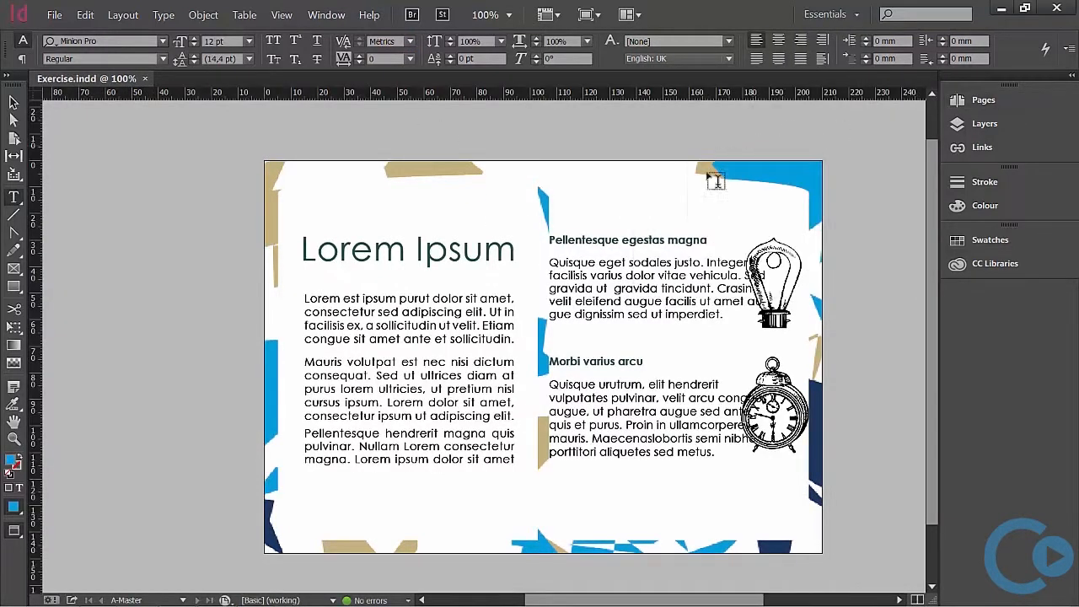
click(553, 263)
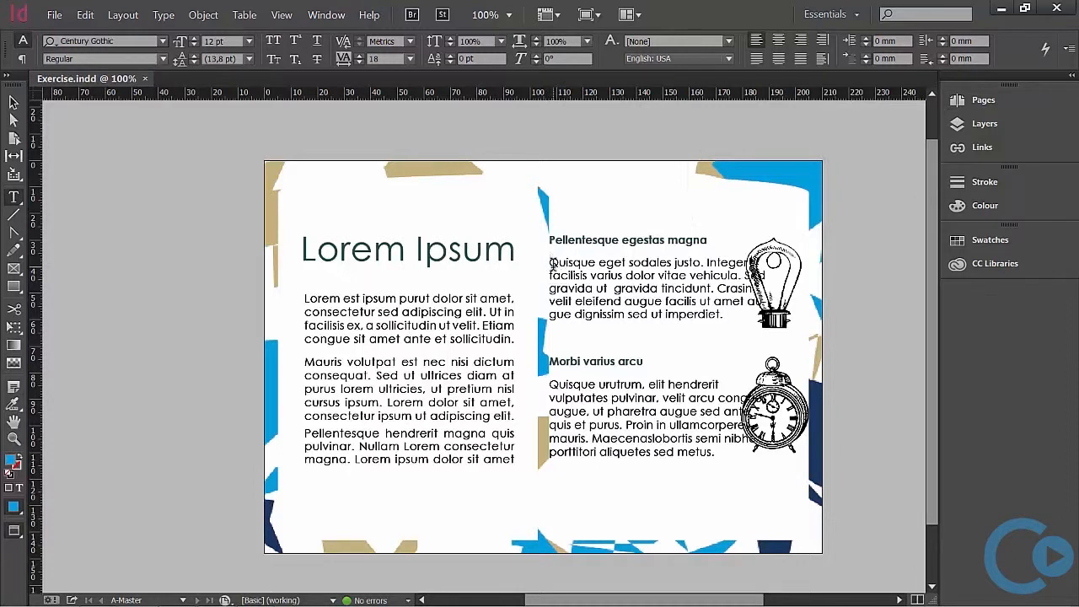
drag(553, 263, 725, 317)
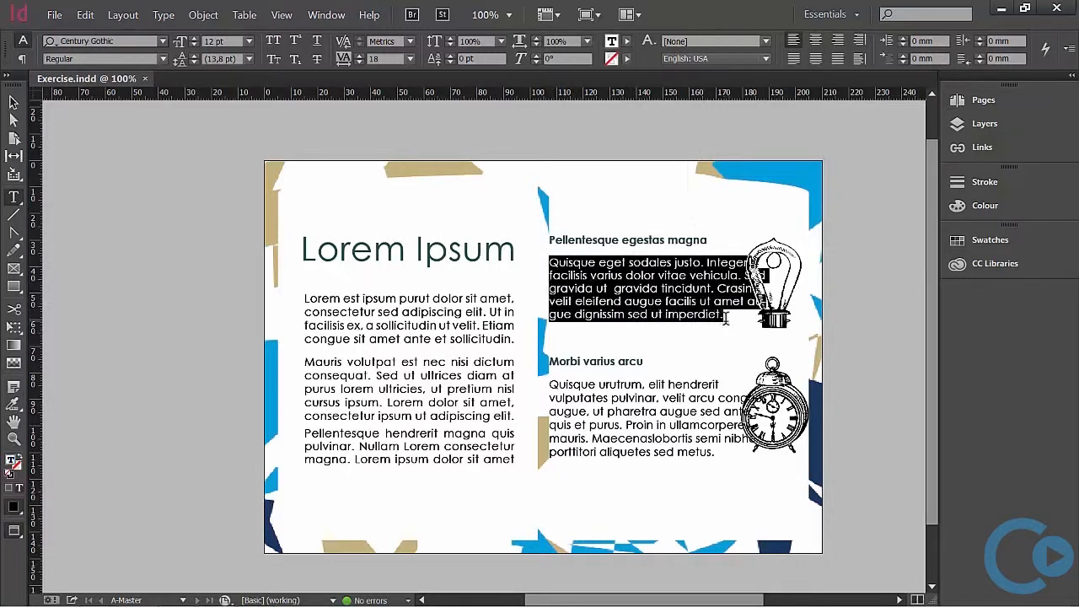
click(832, 59)
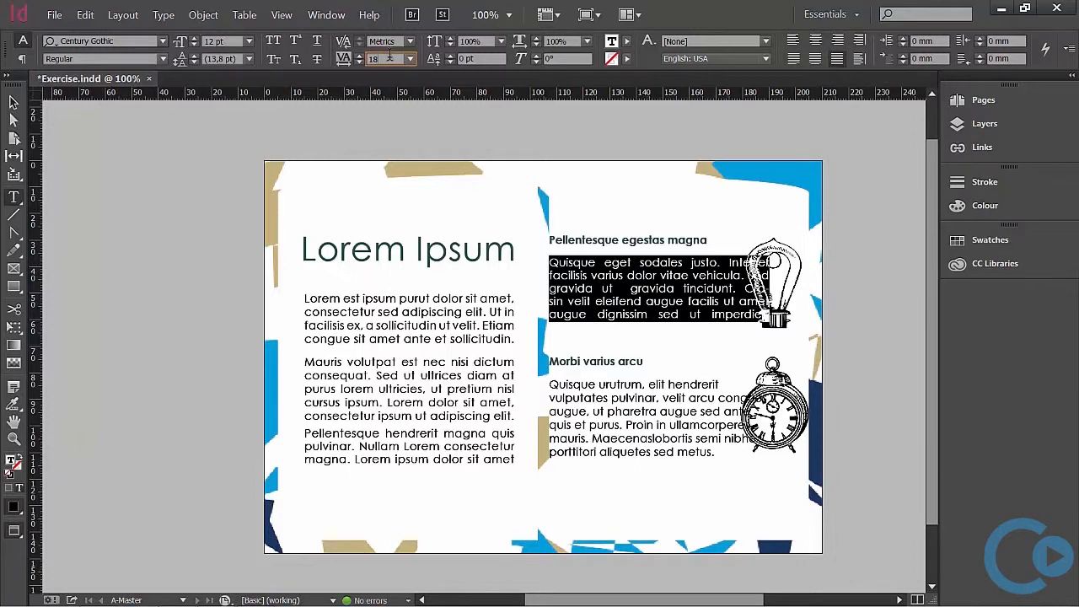
key(BackSpace)
key(BackSpace)
text(4)
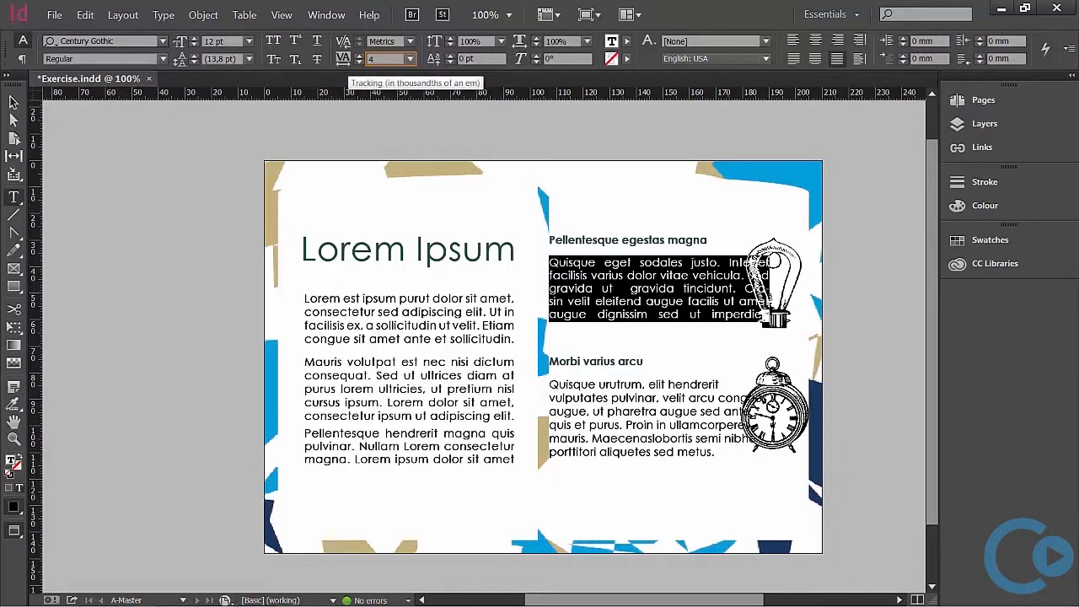
text(0)
key(Return)
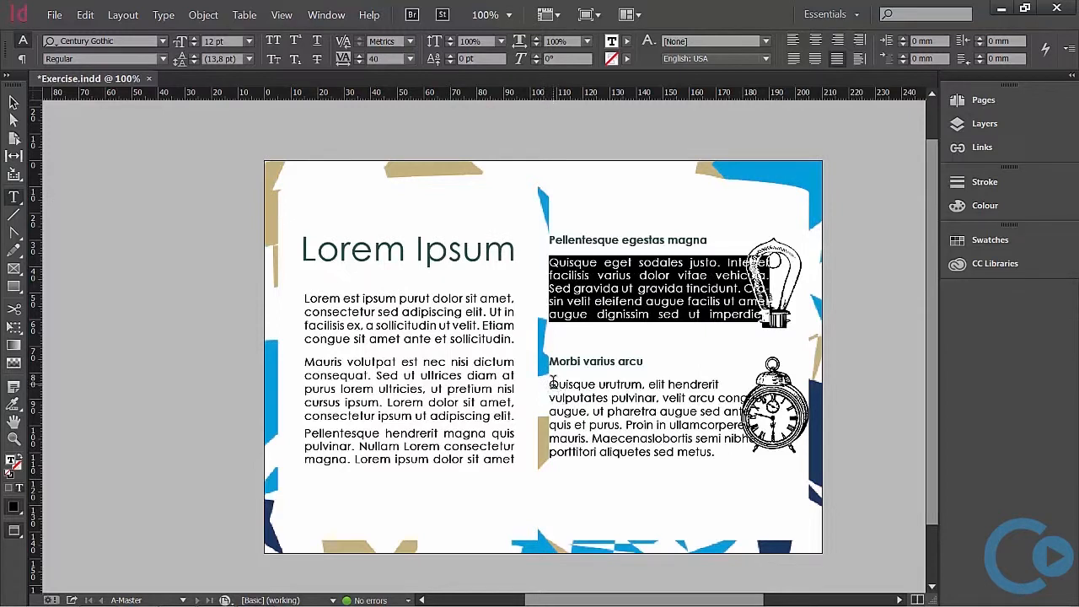
Step: Justify all lines of the body paragraph under "Morbi varius arcu" and set its tracking to 40
drag(551, 385, 716, 454)
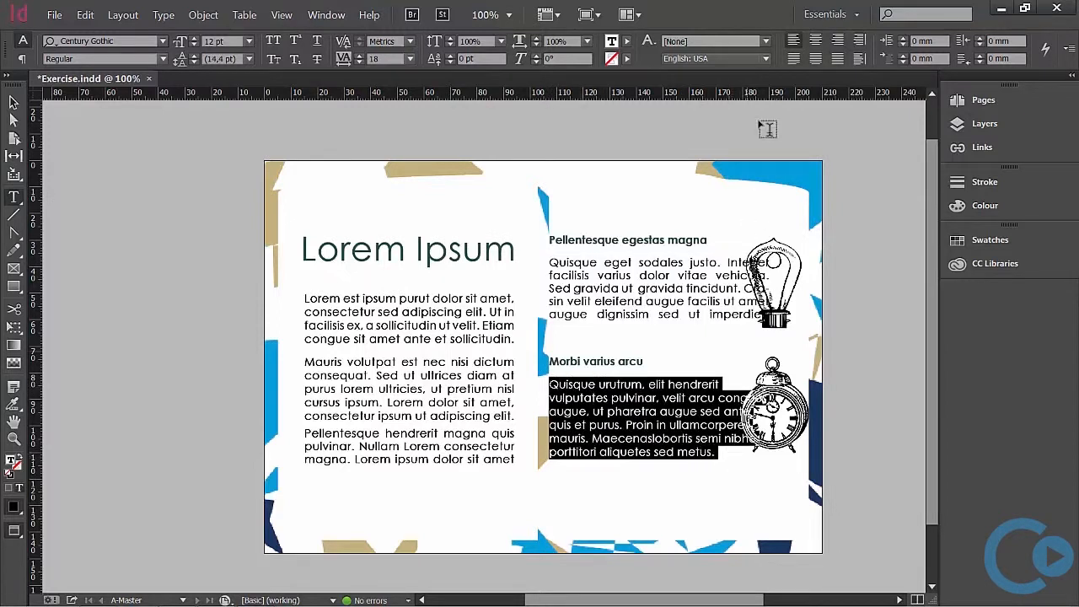
click(838, 58)
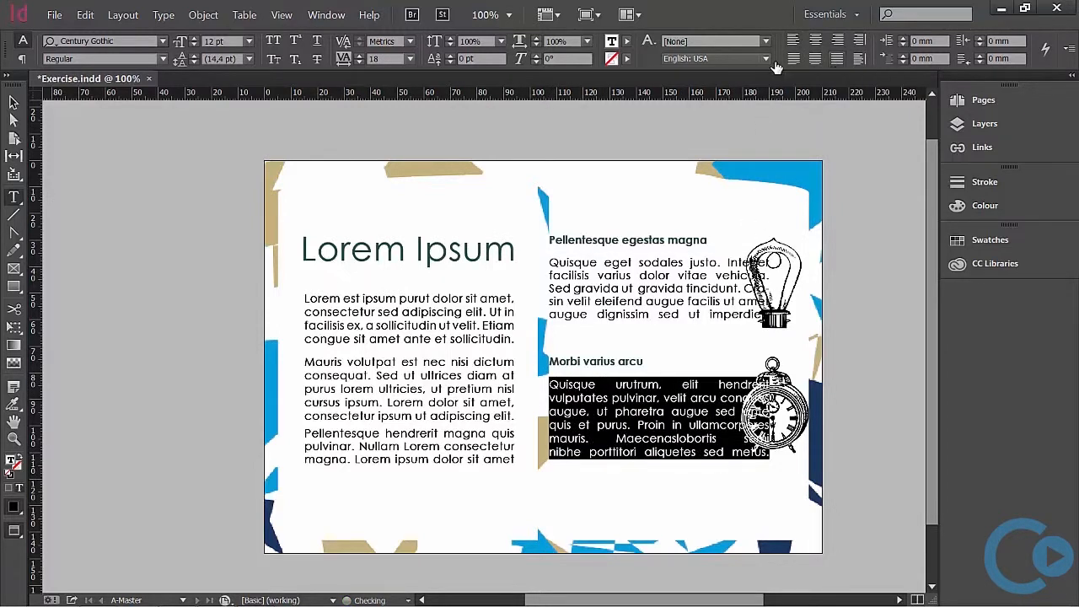
click(388, 59)
double_click(373, 59)
text(4)
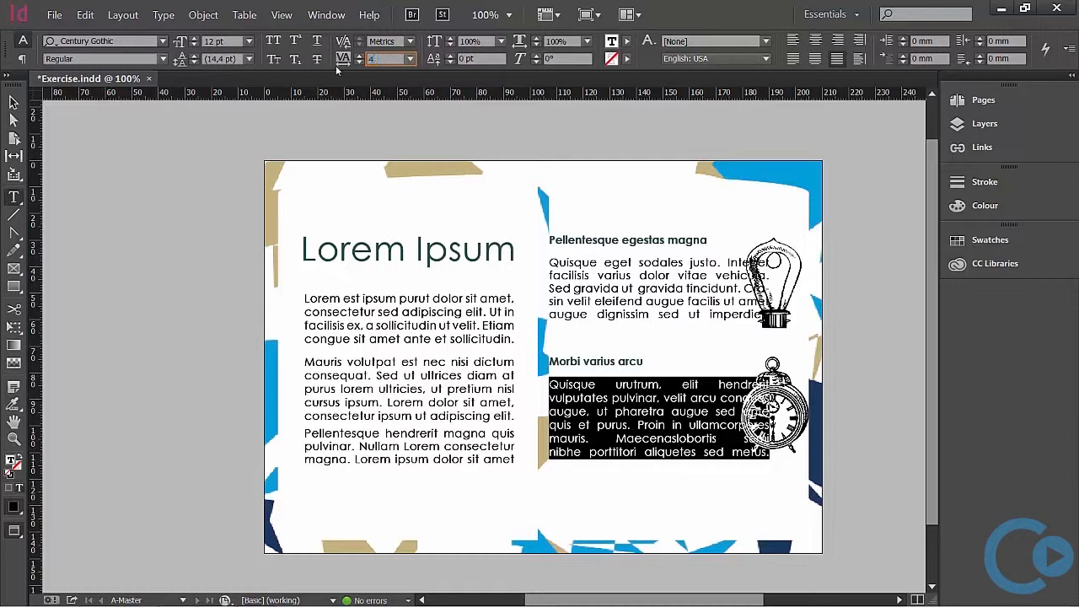
text(0)
key(Return)
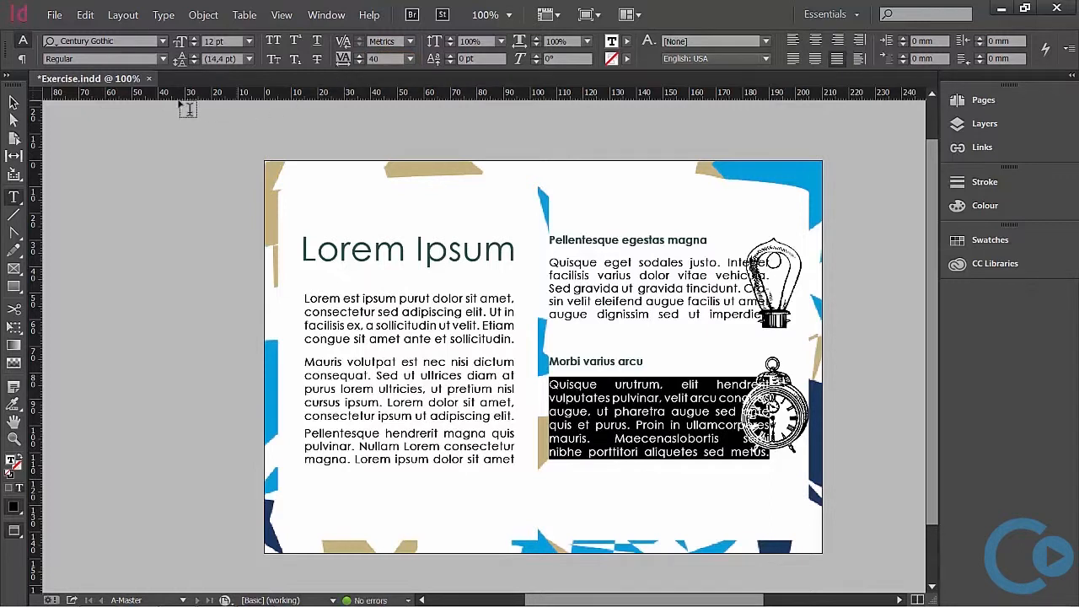
Step: Narrow both right-column text frames to about 69 mm wide and shift them right about 3.5 mm, keeping their left edges aligned
click(13, 102)
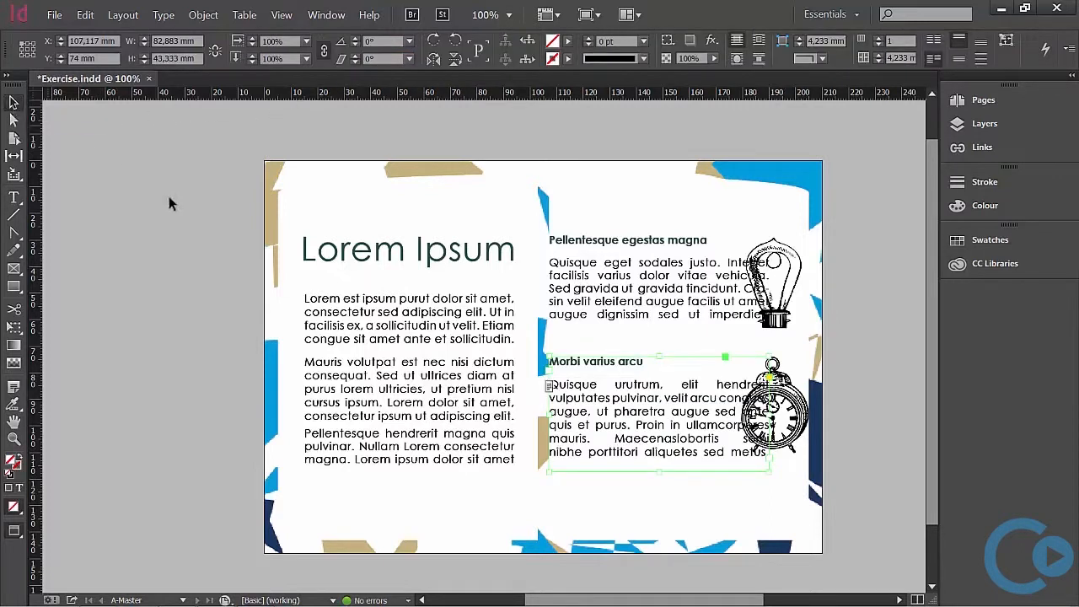
drag(770, 413, 732, 420)
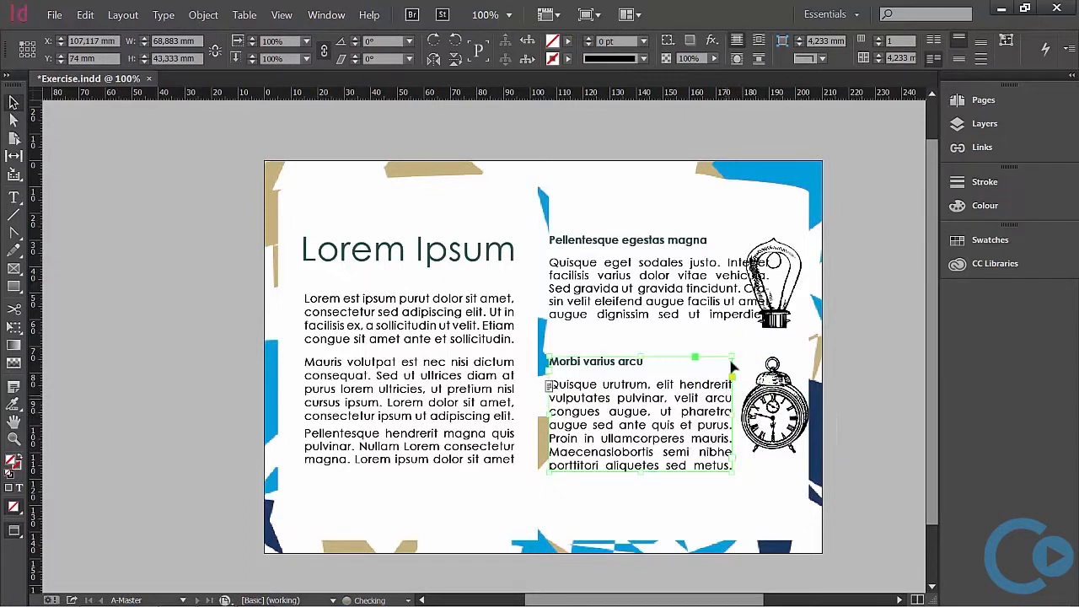
click(748, 303)
drag(769, 289, 705, 302)
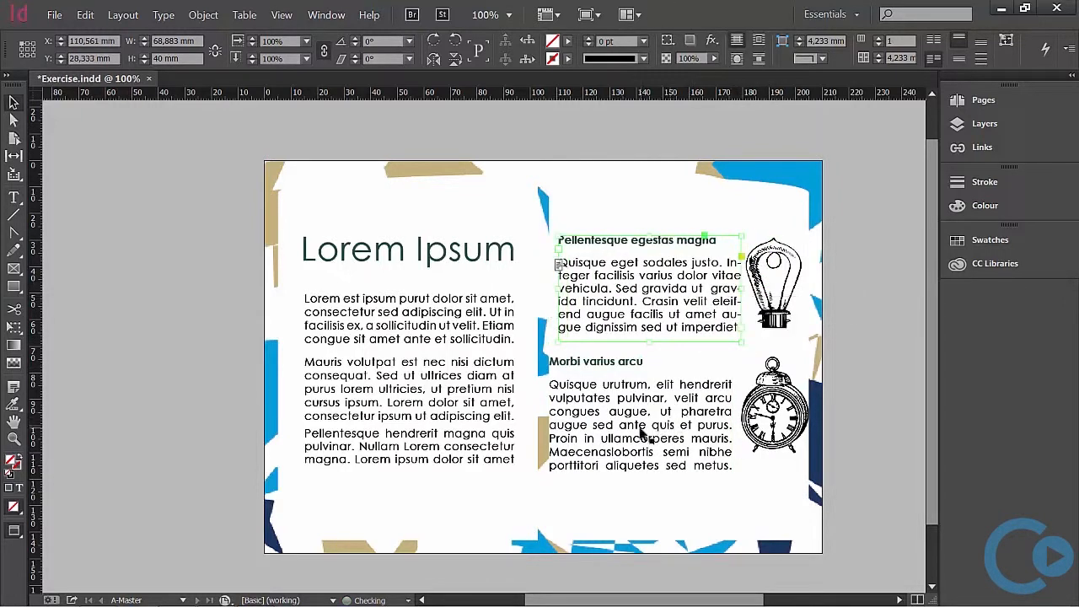
drag(651, 434, 649, 432)
Step: Move the light bulb image down to about Y 31 mm and the alarm clock image to about Y 81 mm, and deselect
click(789, 308)
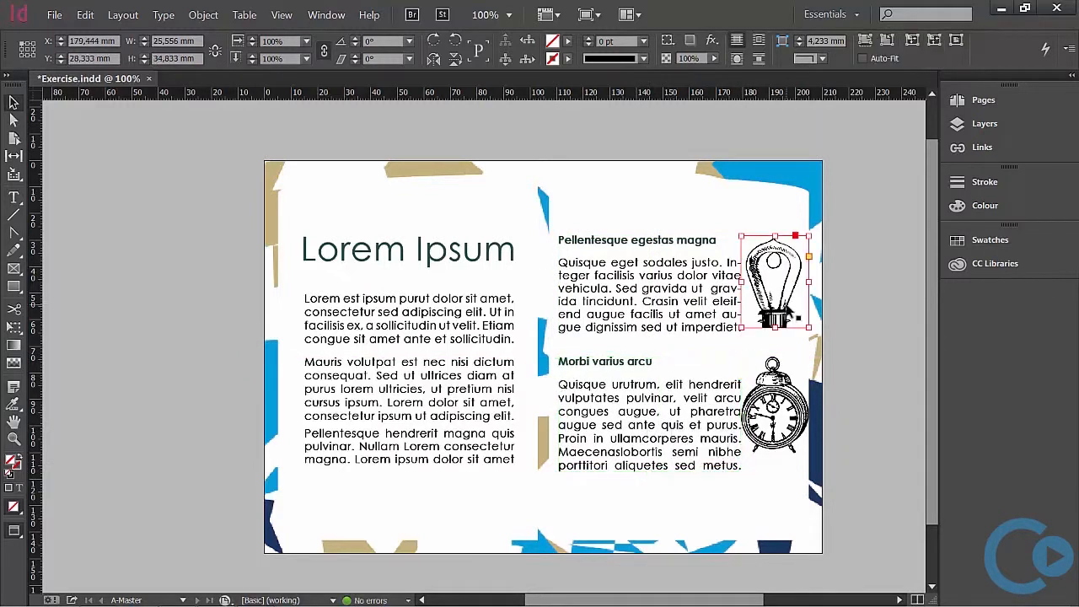
drag(790, 309, 791, 314)
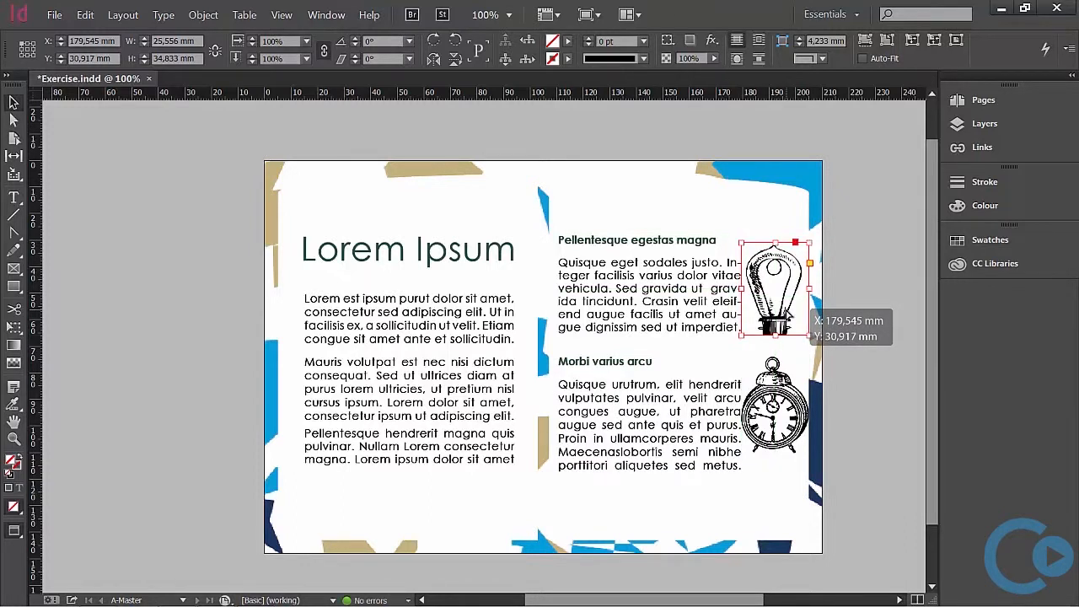
drag(779, 433, 780, 444)
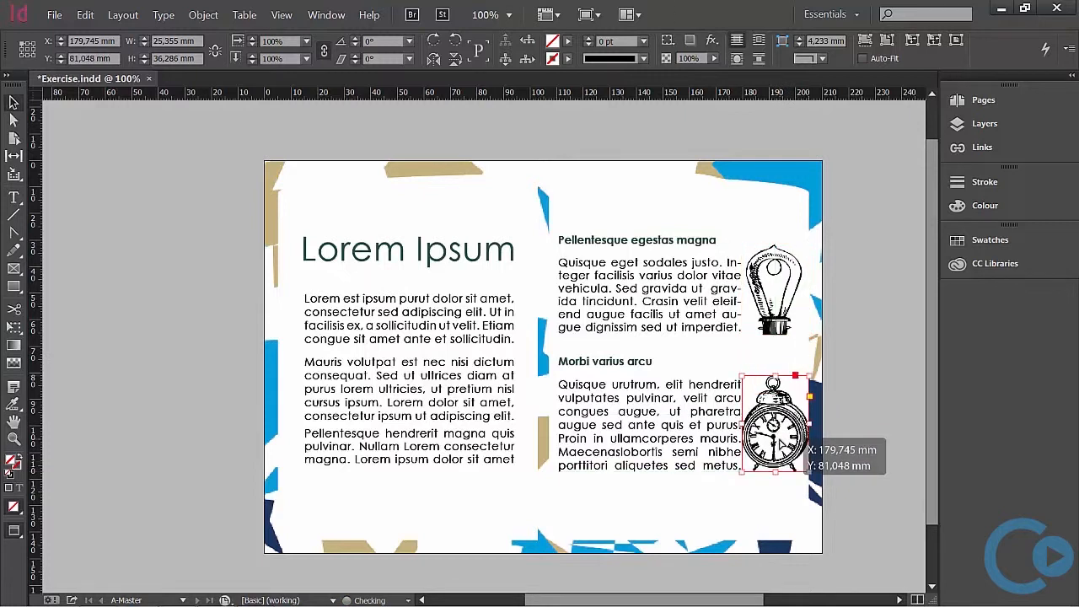
click(156, 333)
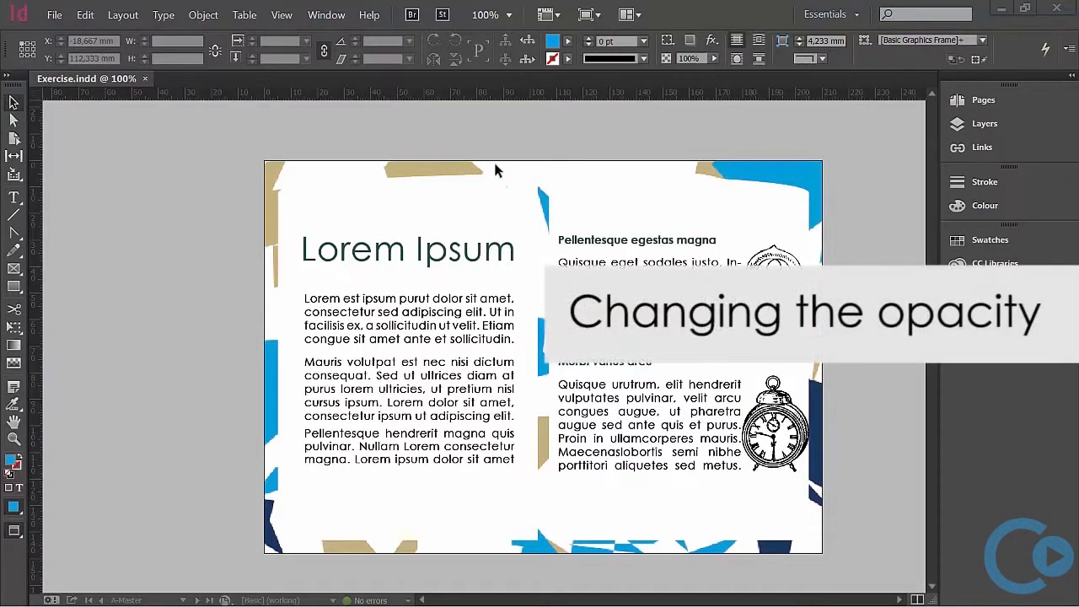
Step: Unlock the Background layer and make it the active layer
click(985, 101)
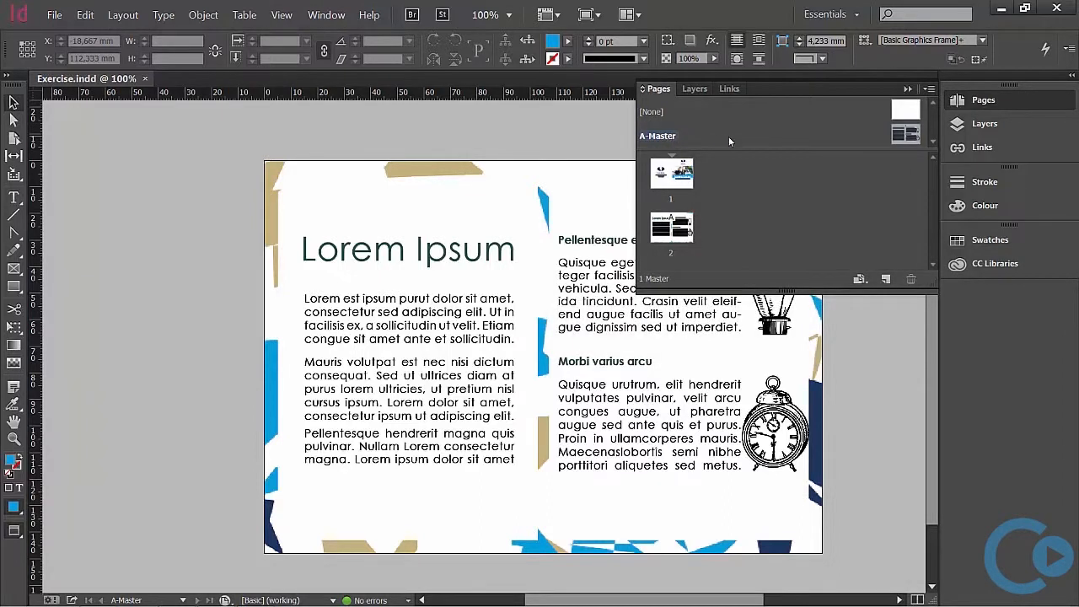
click(985, 124)
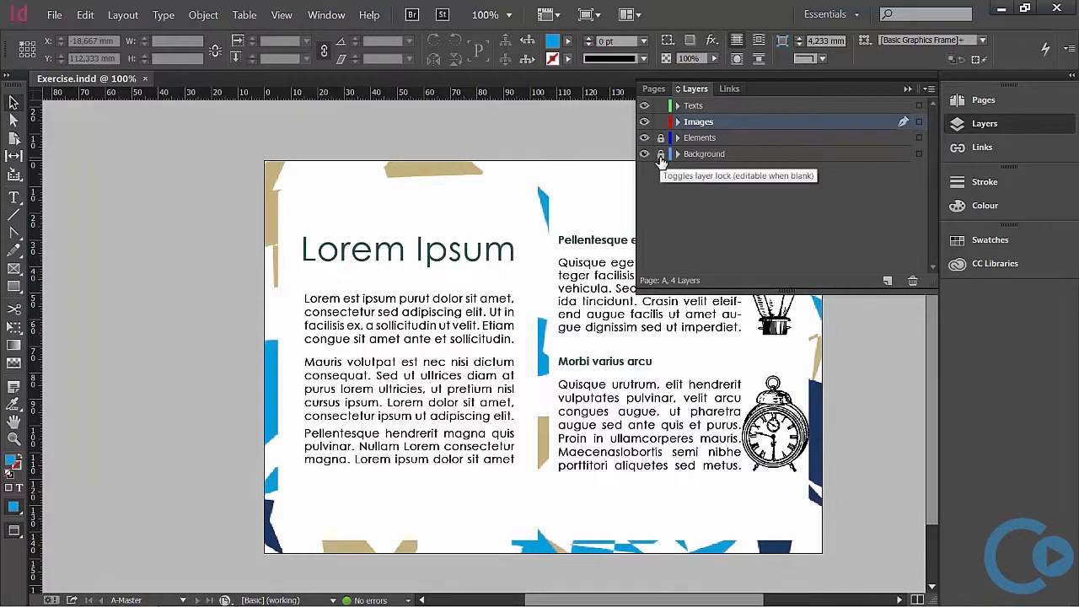
click(661, 155)
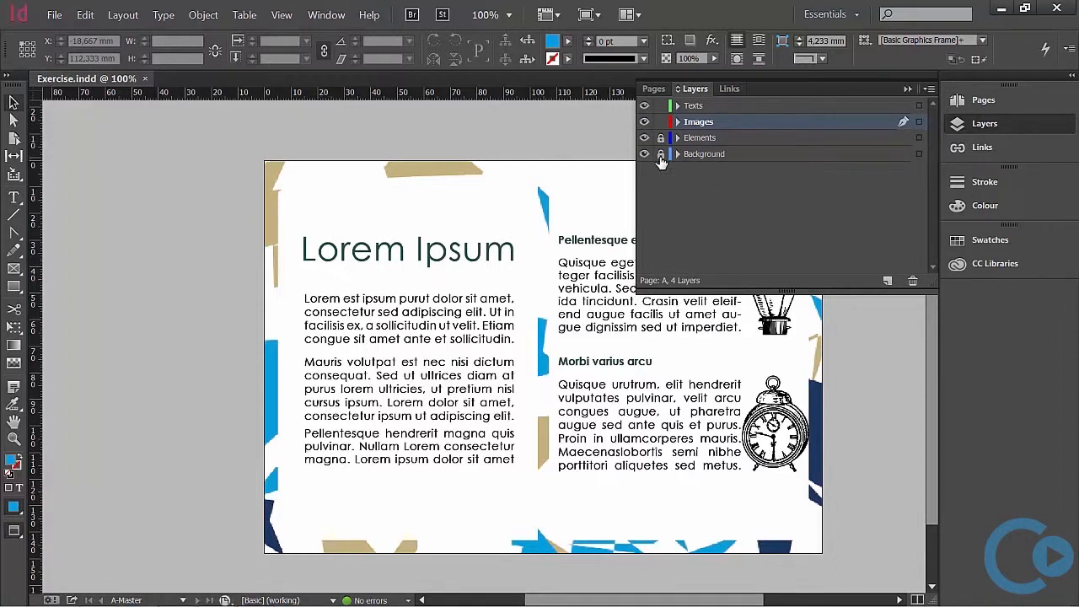
click(805, 161)
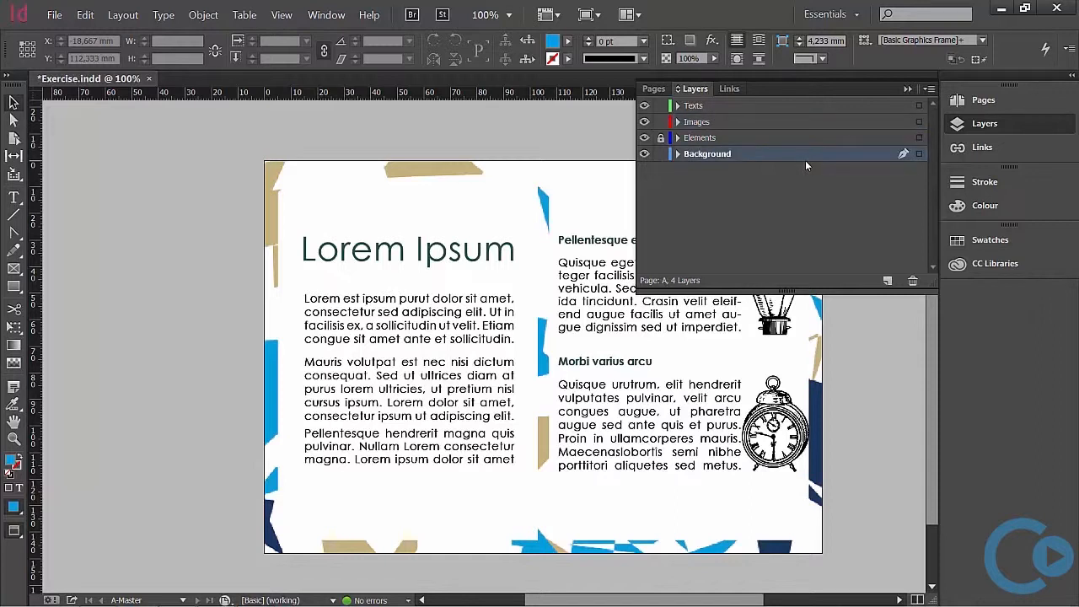
Step: Set the opacity of the background image on A-Master to 75% and deselect it
click(353, 179)
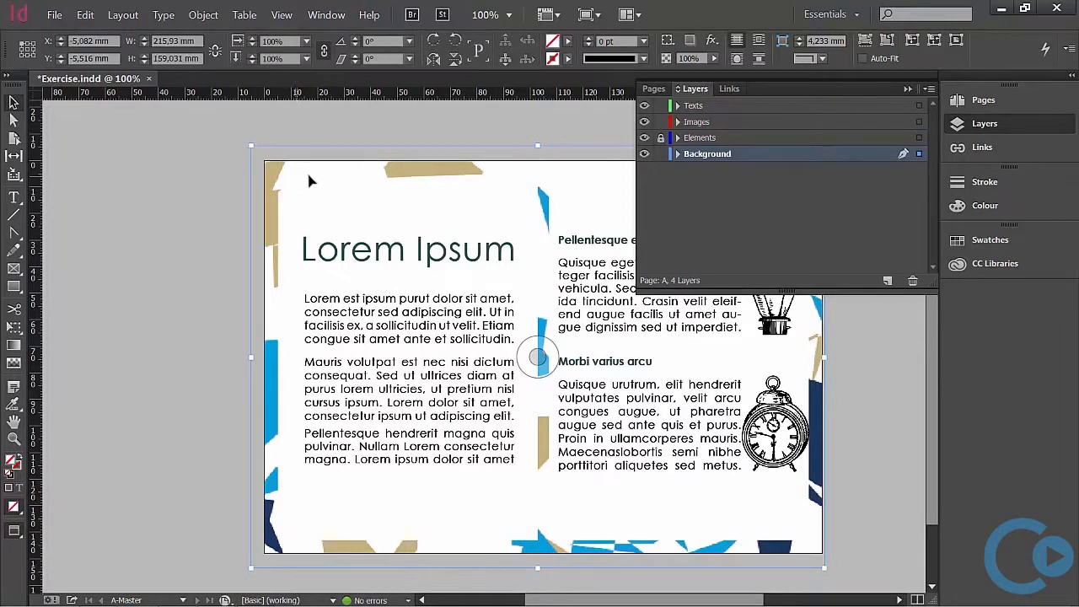
click(690, 59)
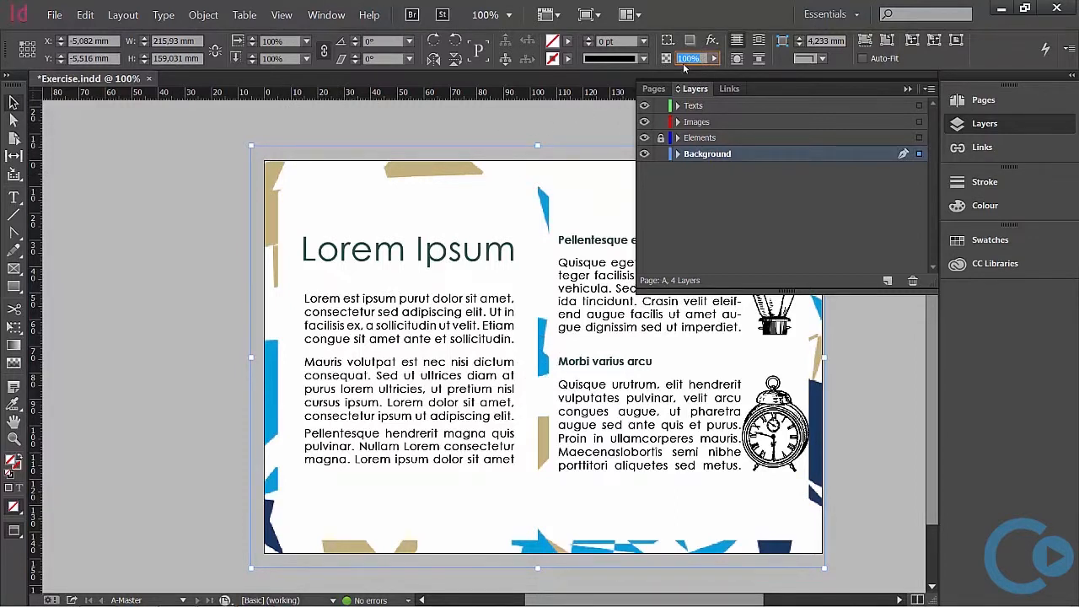
text(75)
key(Return)
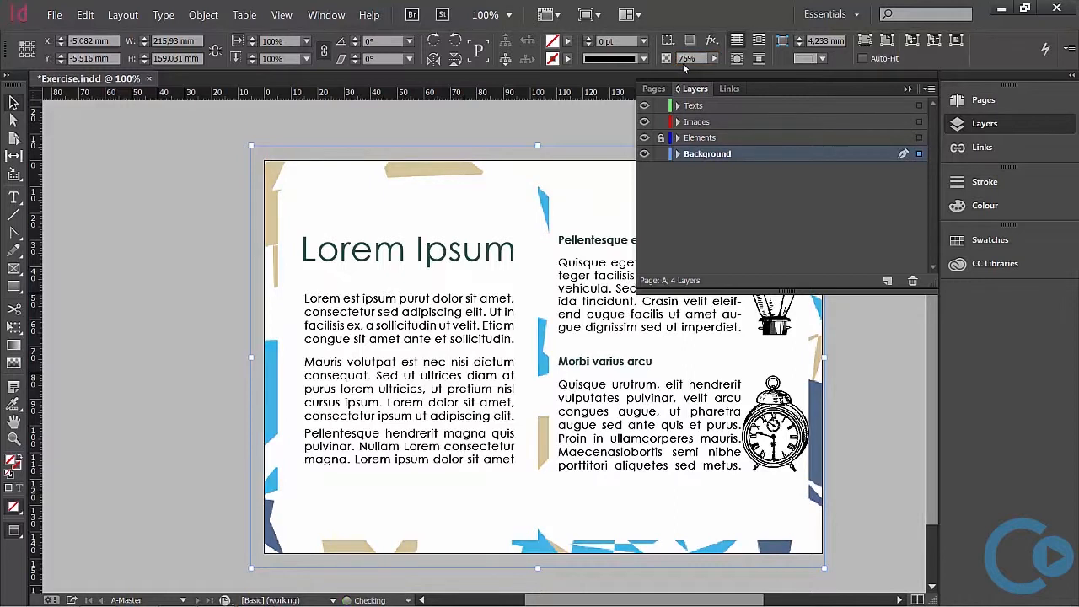
click(537, 358)
click(909, 89)
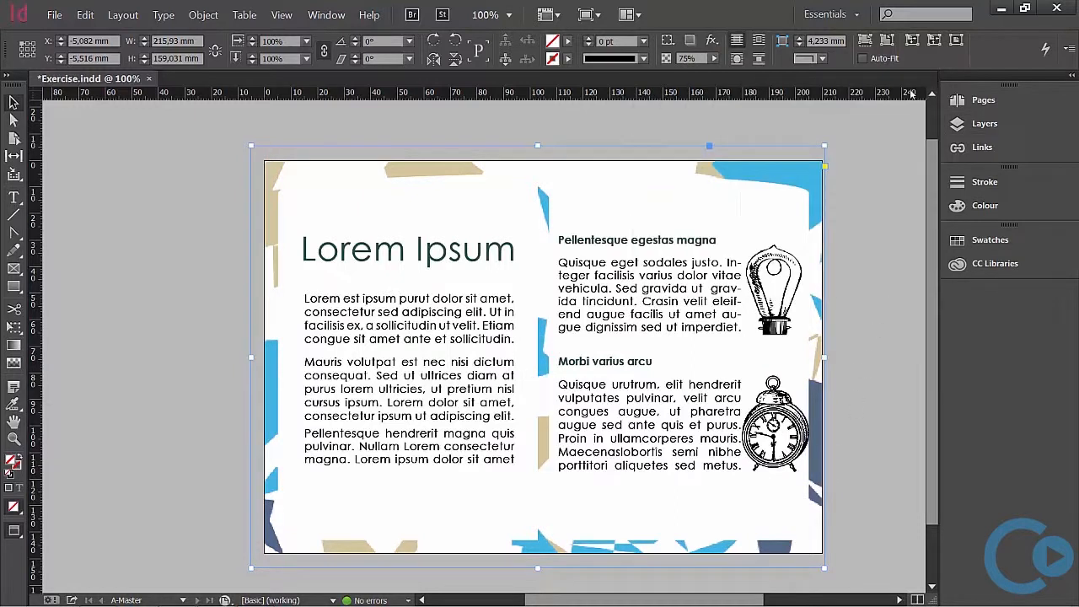
click(88, 181)
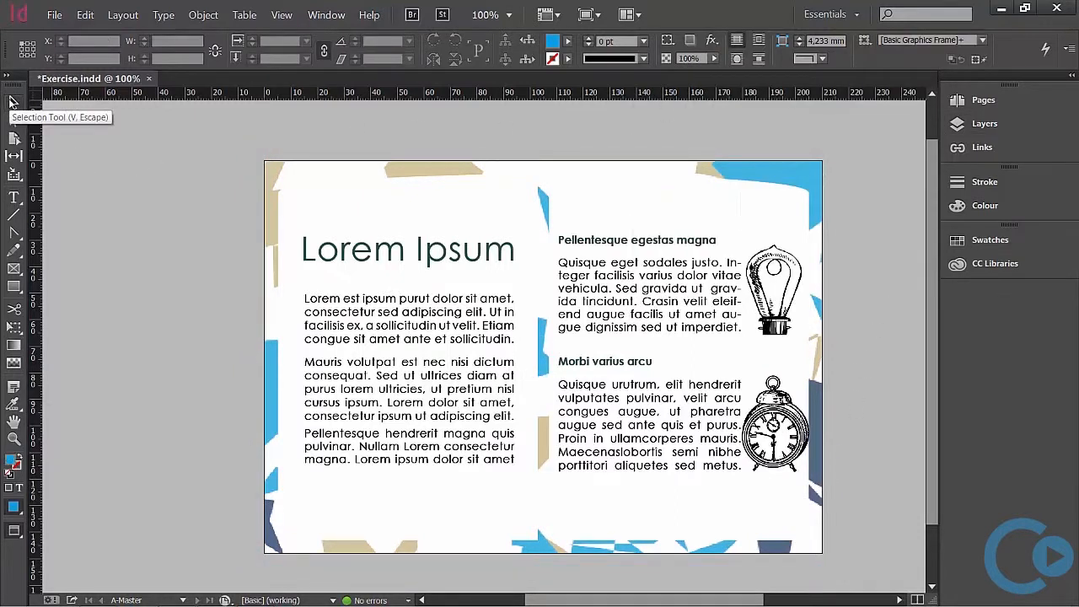
Step: Package the document into "Exercise Folder" inside InDesign, with fonts, linked graphics, IDML and a High Quality Print PDF
click(54, 15)
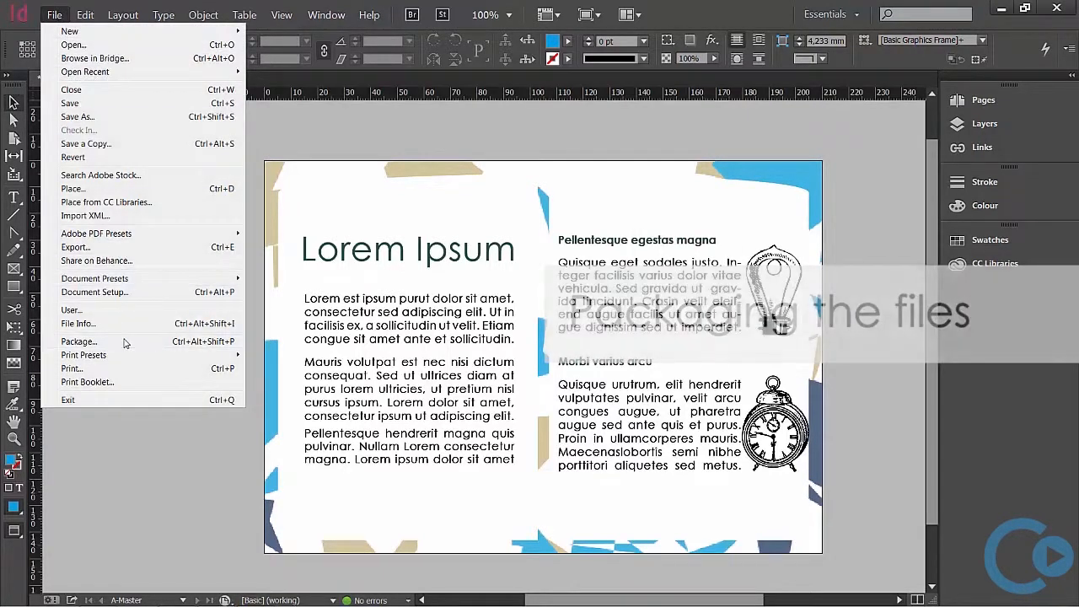
click(80, 341)
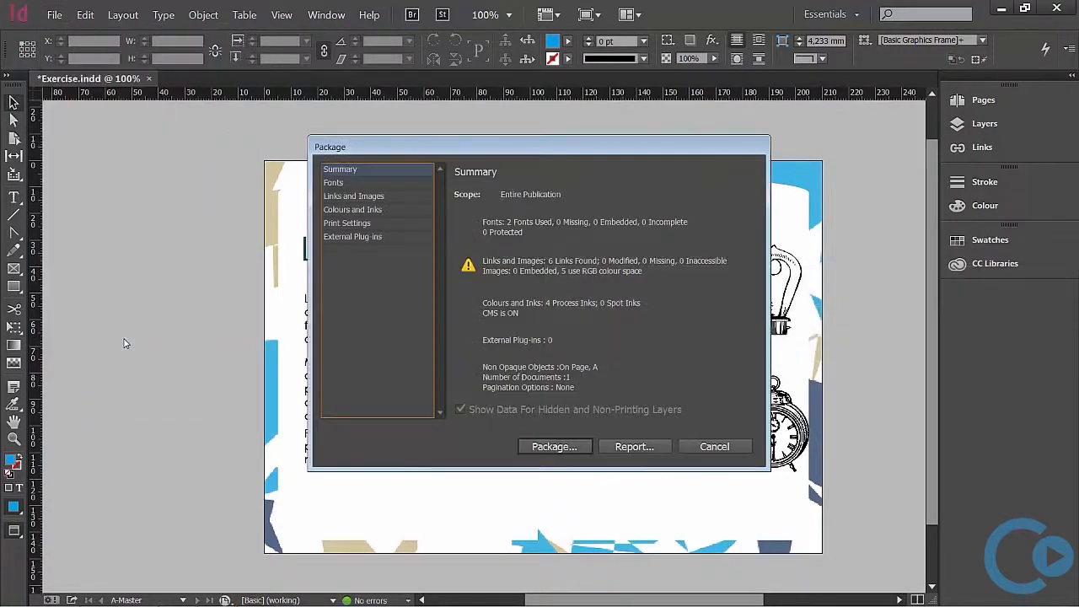
click(554, 447)
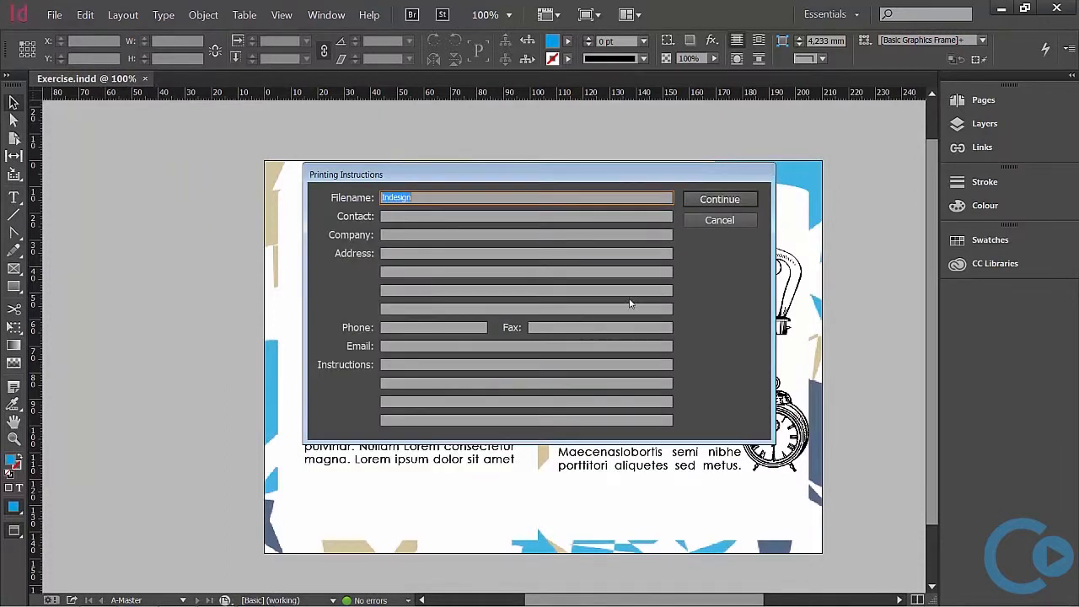
click(714, 201)
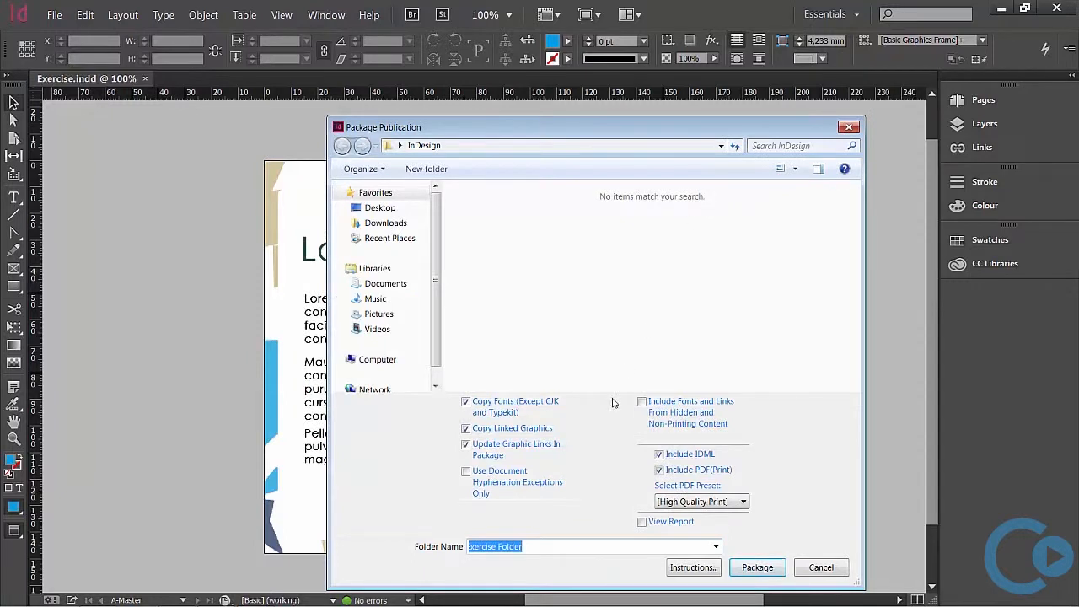
click(757, 570)
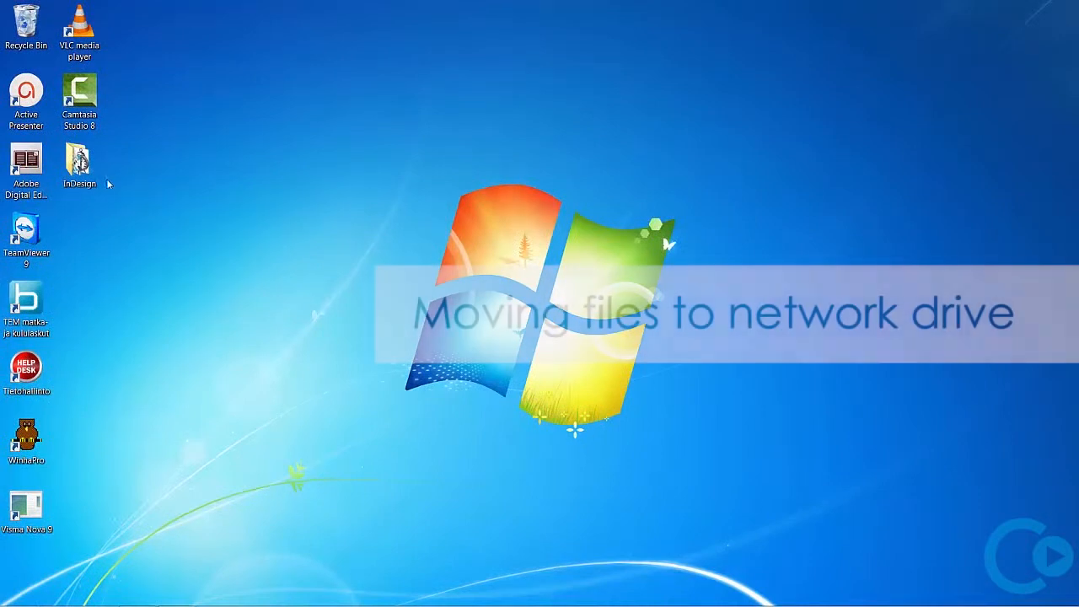
Step: In Windows Explorer, copy the InDesign folder from the desktop to the personal network drive (H:)
right_click(85, 185)
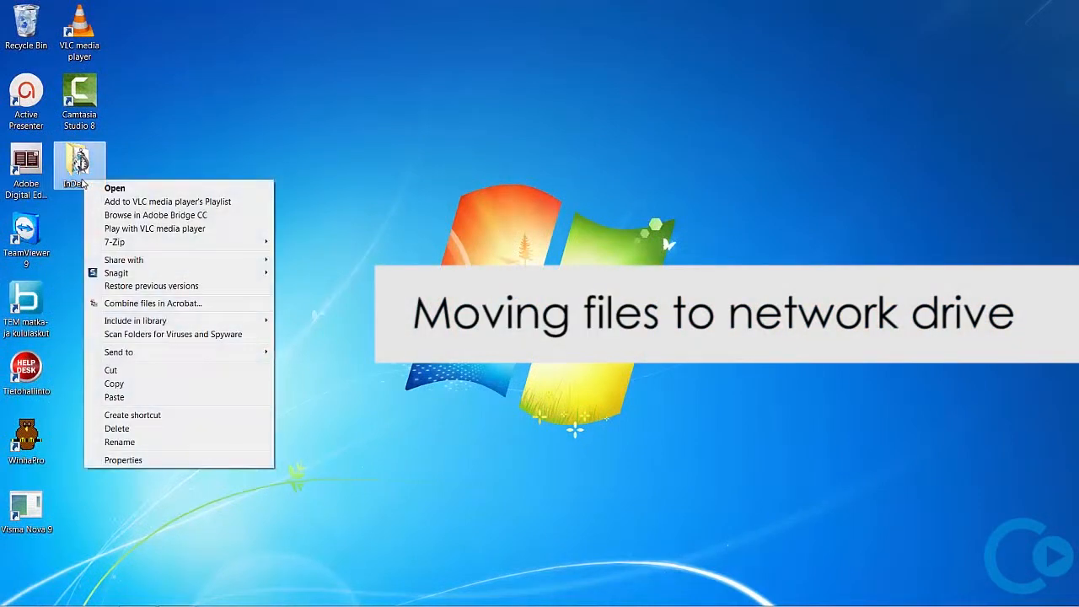
click(122, 383)
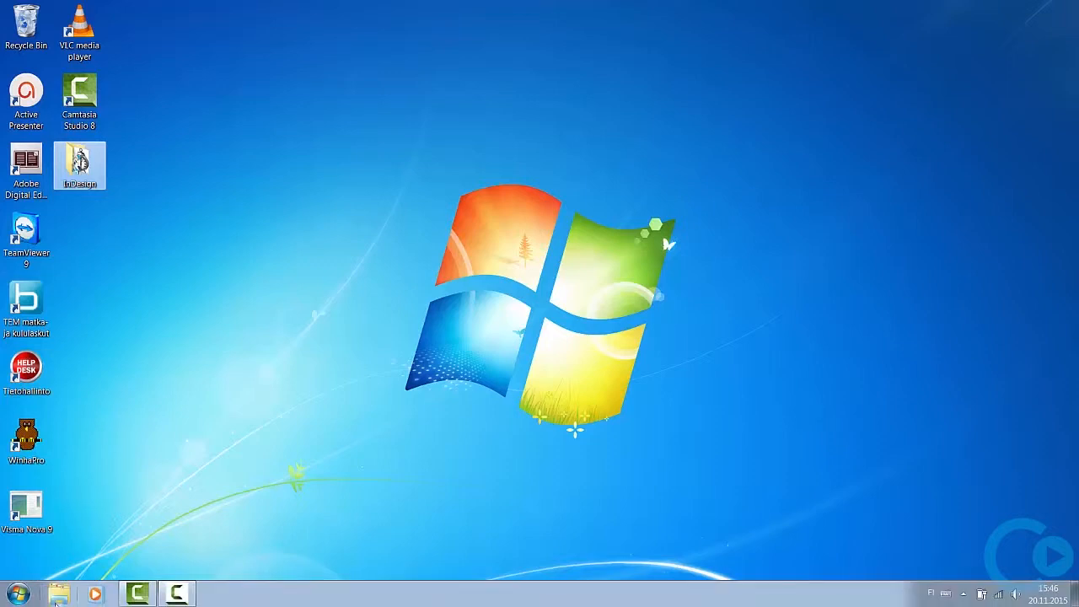
click(57, 596)
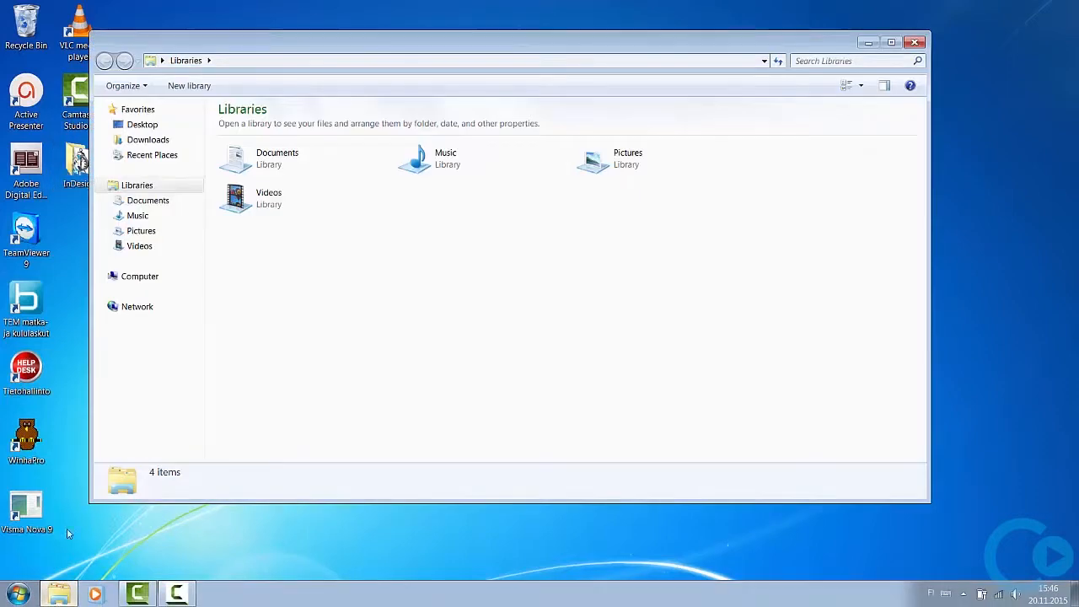
click(130, 278)
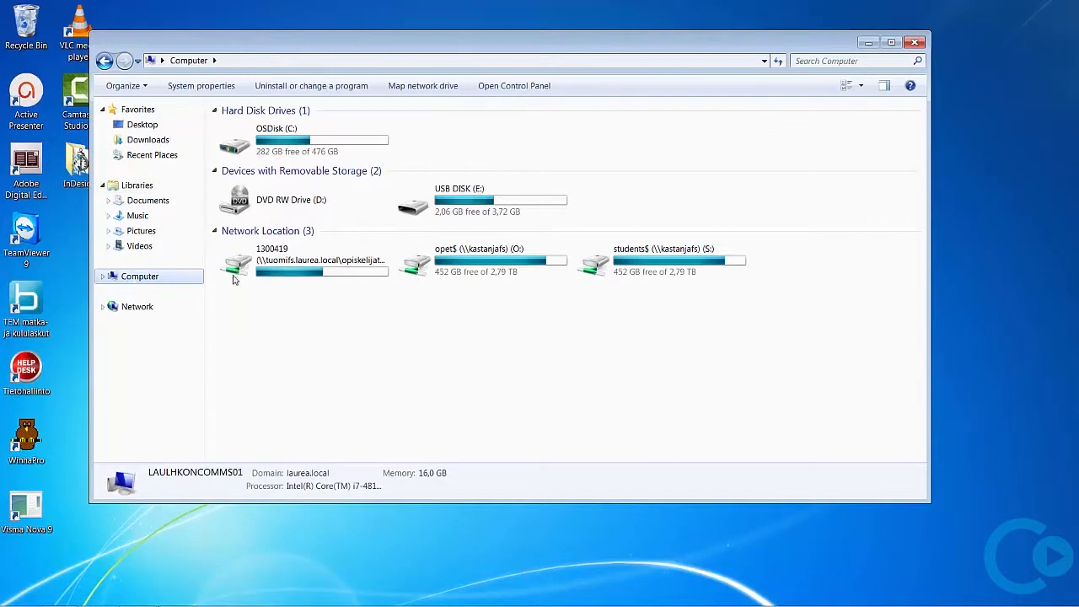
double_click(349, 269)
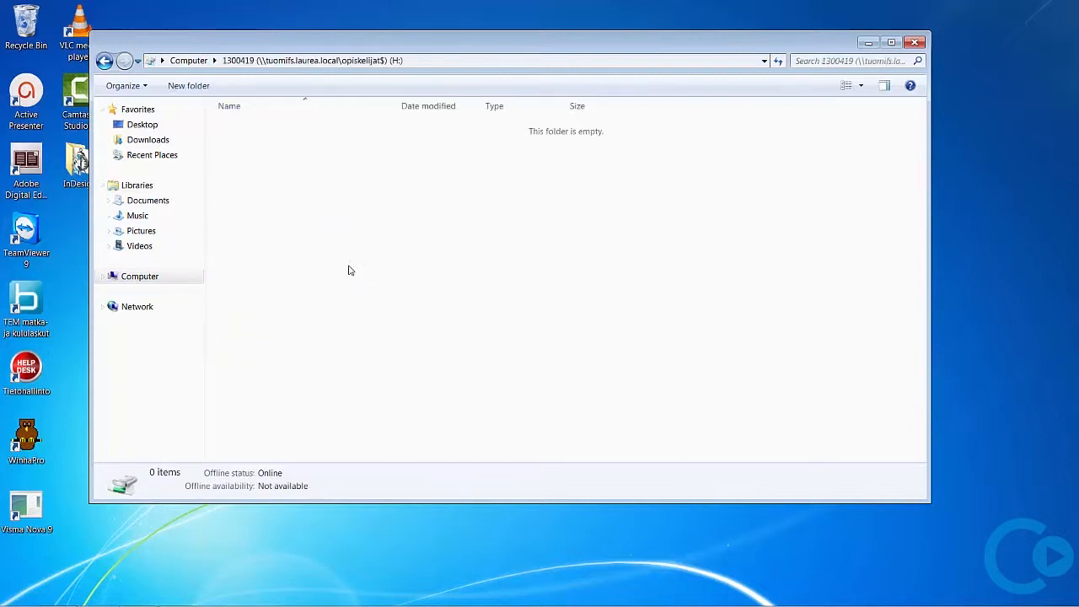
right_click(328, 181)
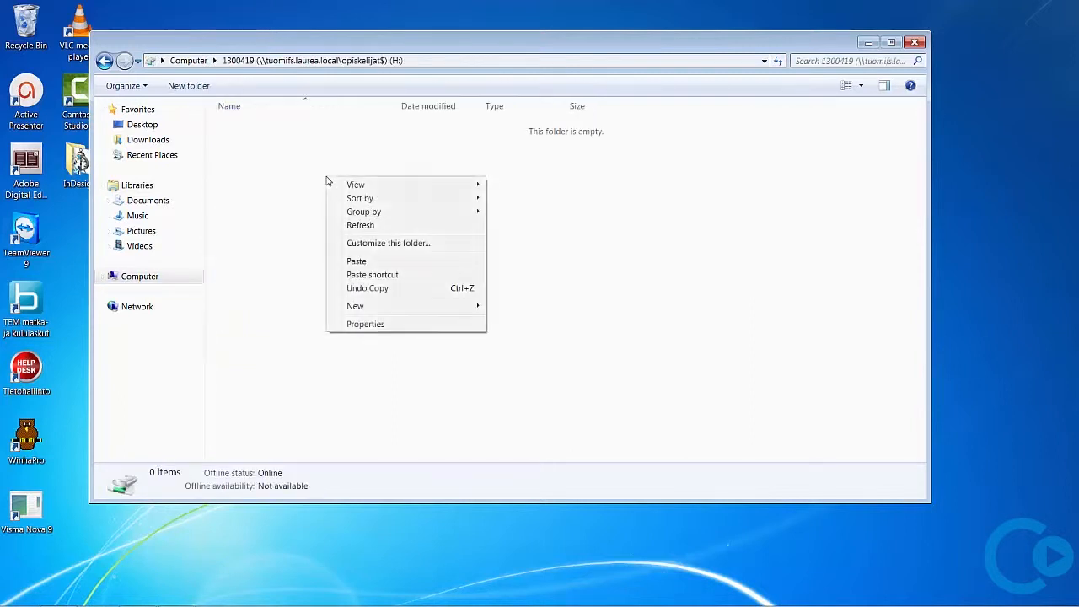
click(358, 264)
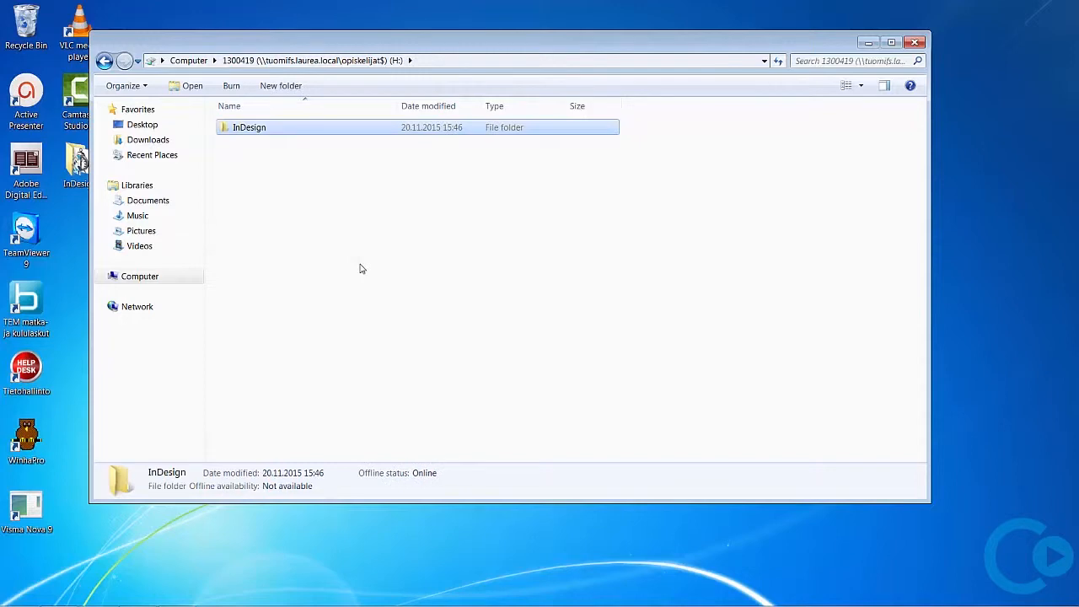